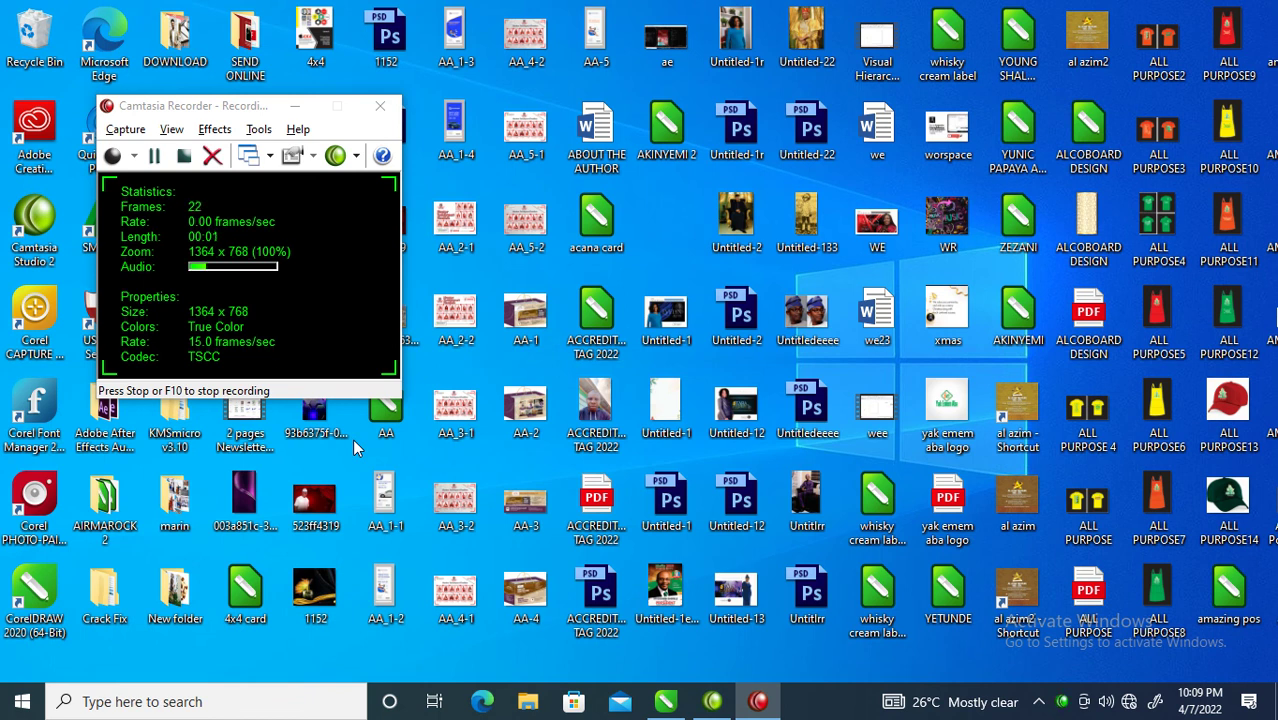
# - Bring up ALL PURPOSE.cdr and zoom in on the front red shirt with its small chest logo
pyautogui.click(665, 704)
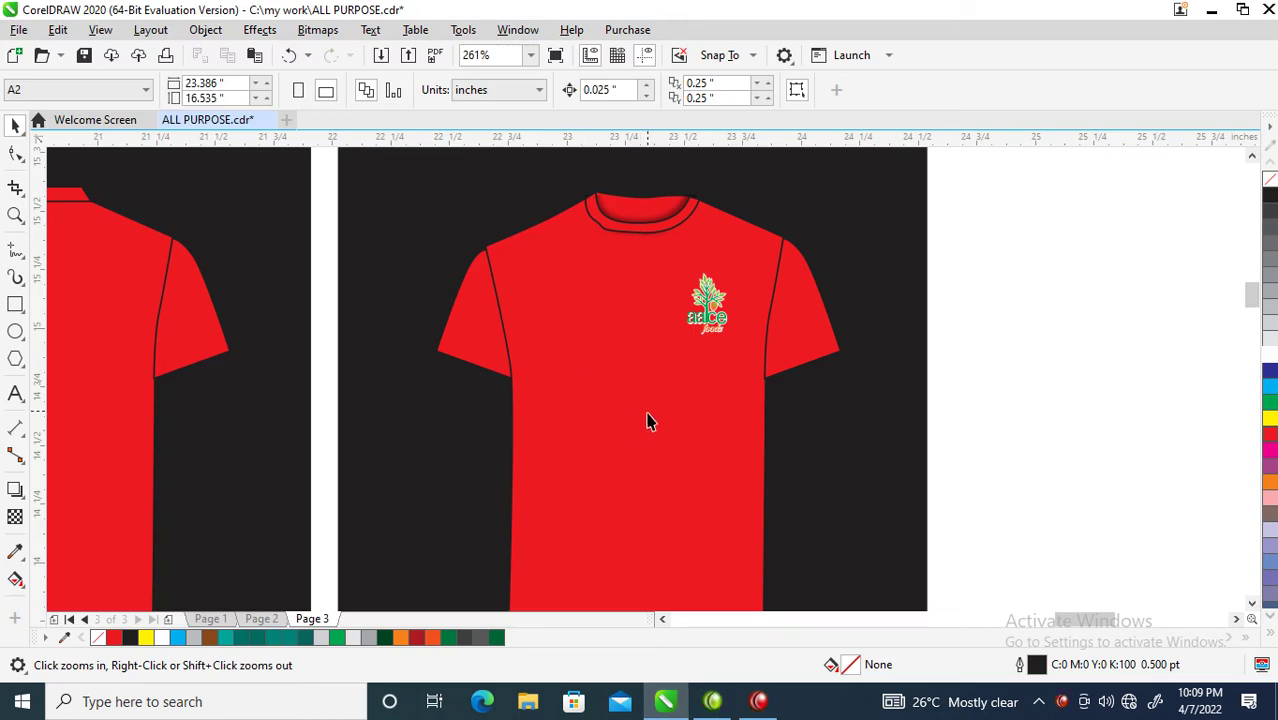
pyautogui.scroll(-3, 645, 428)
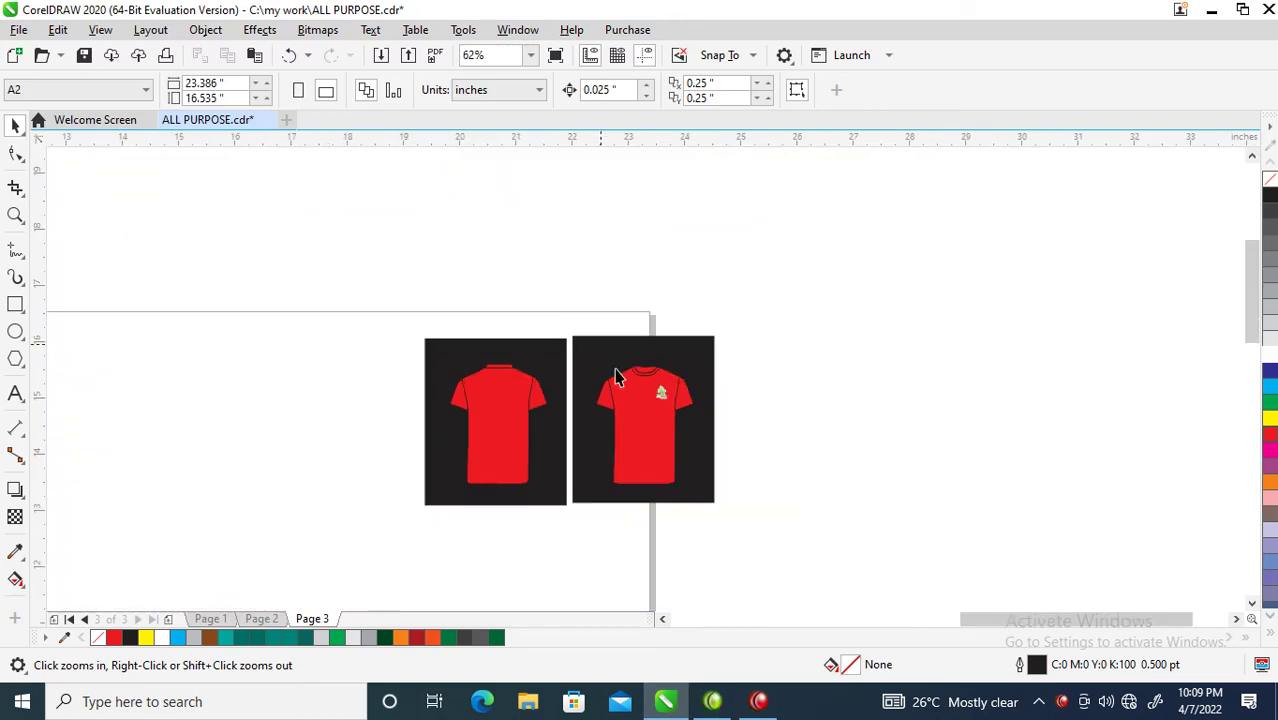
pyautogui.moveTo(540, 326); pyautogui.dragTo(842, 490)
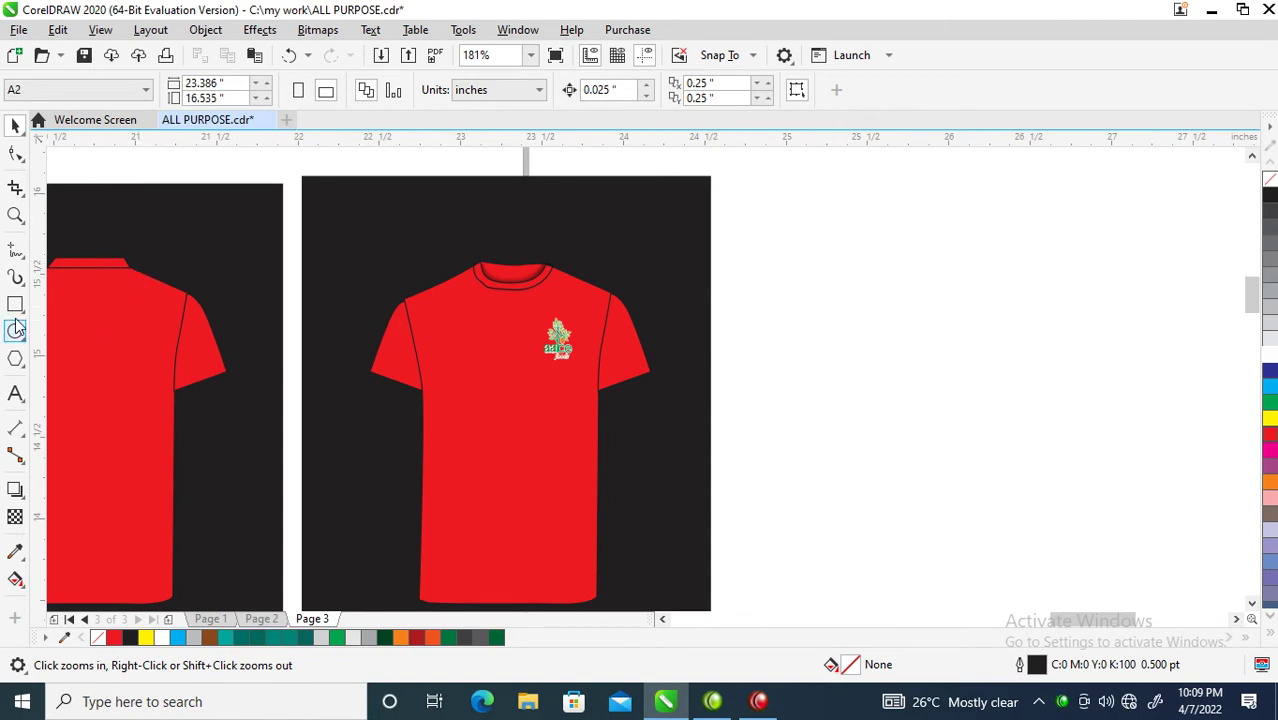
# - Type the two-line text Chilli / Pepper on the front of the shirt
pyautogui.click(15, 393)
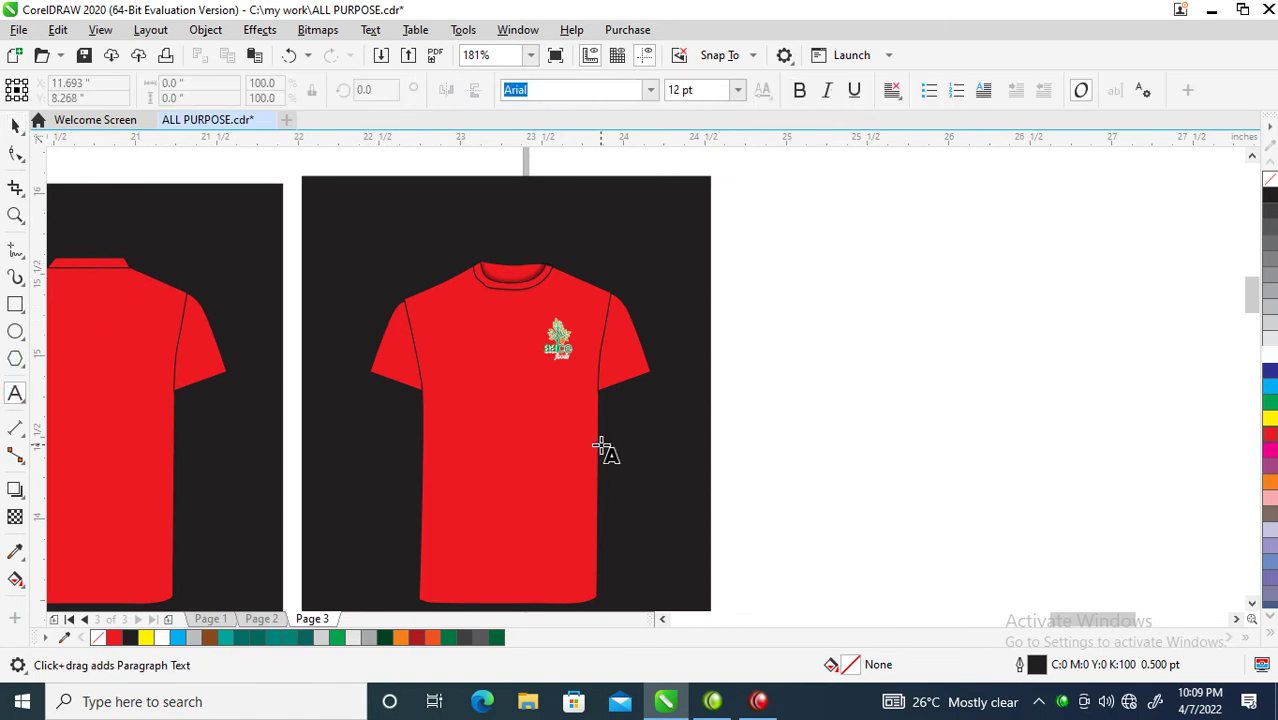
pyautogui.click(482, 418)
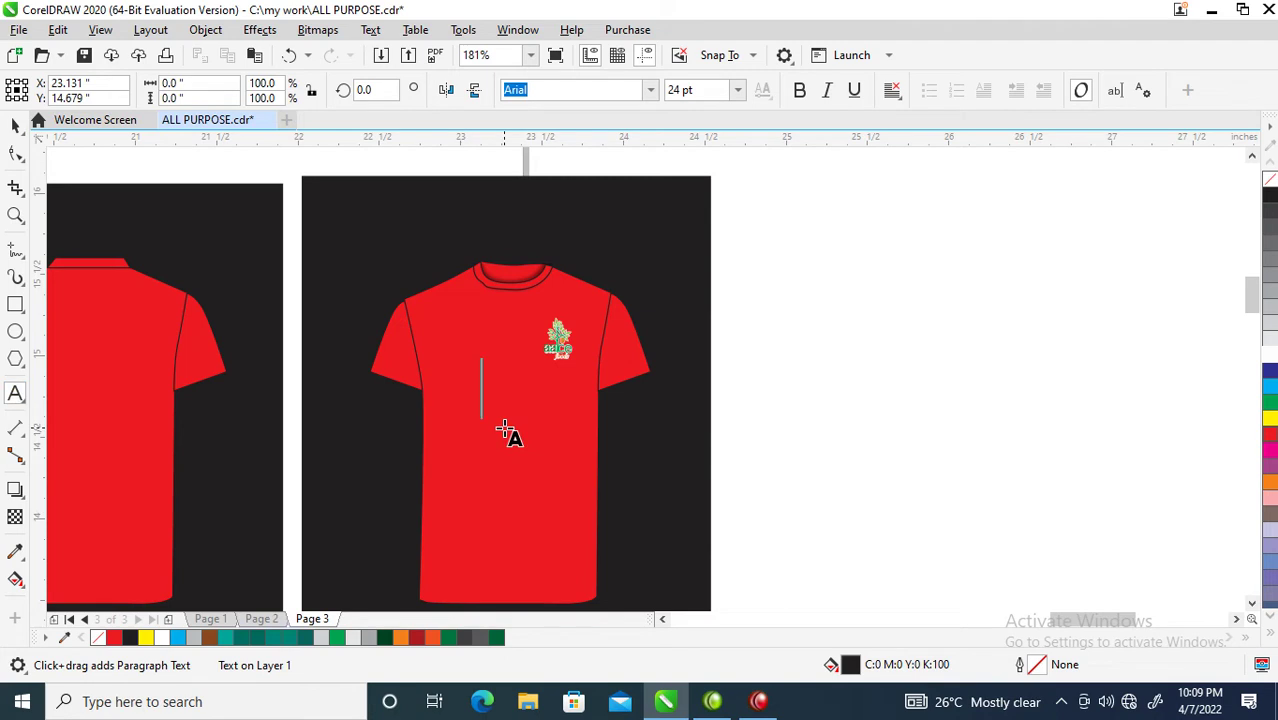
pyautogui.write('Chi')
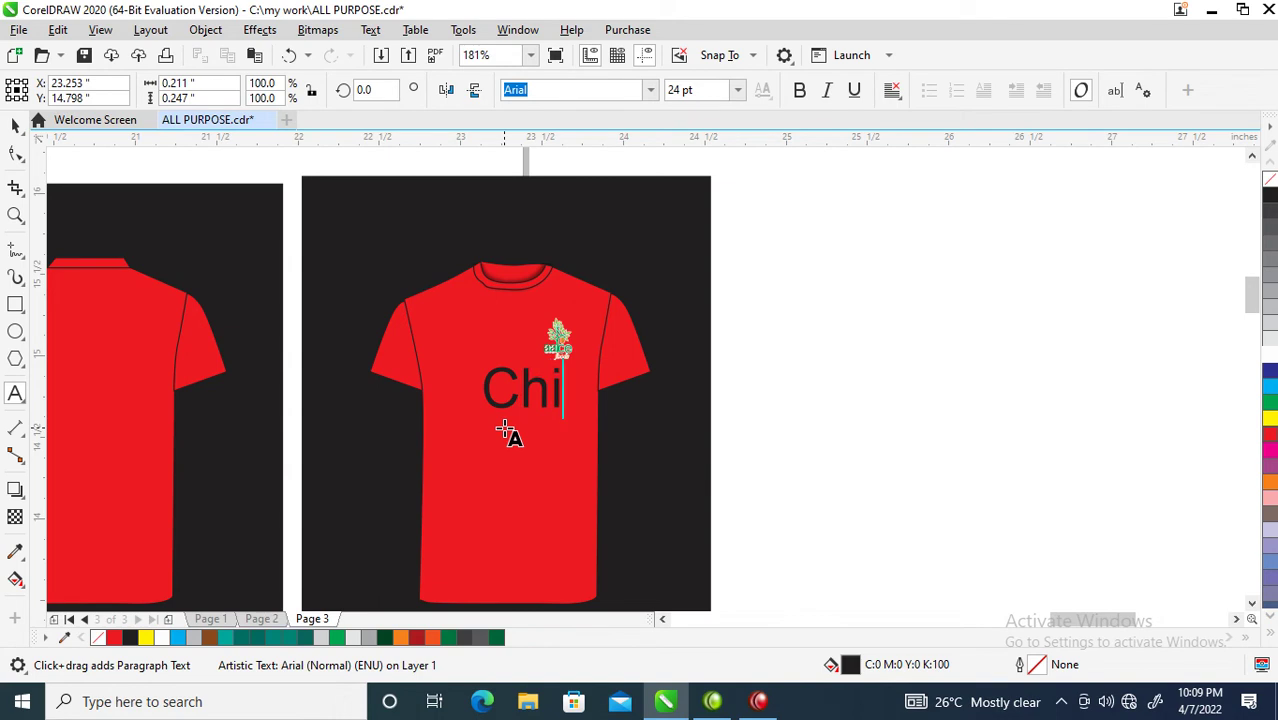
pyautogui.write('ll')
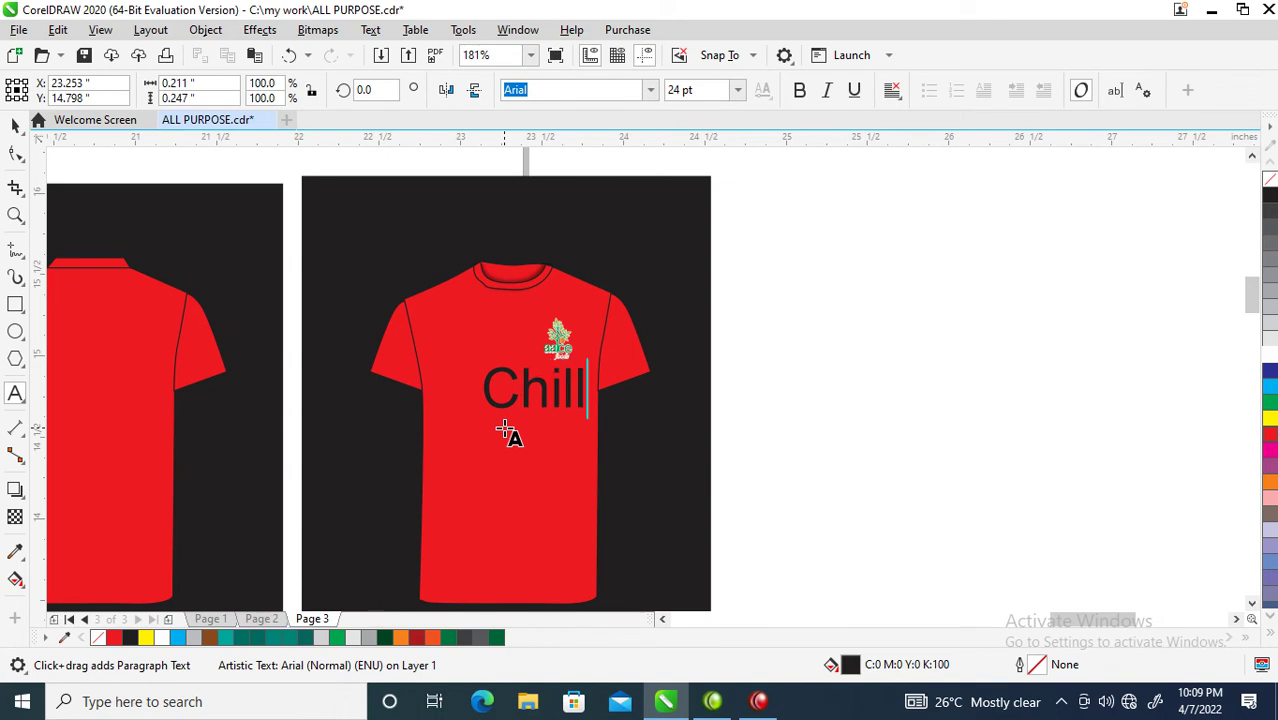
pyautogui.write('i')
pyautogui.press('Return')
pyautogui.write('Pepp')
pyautogui.hotkey('ctrl', 'space')
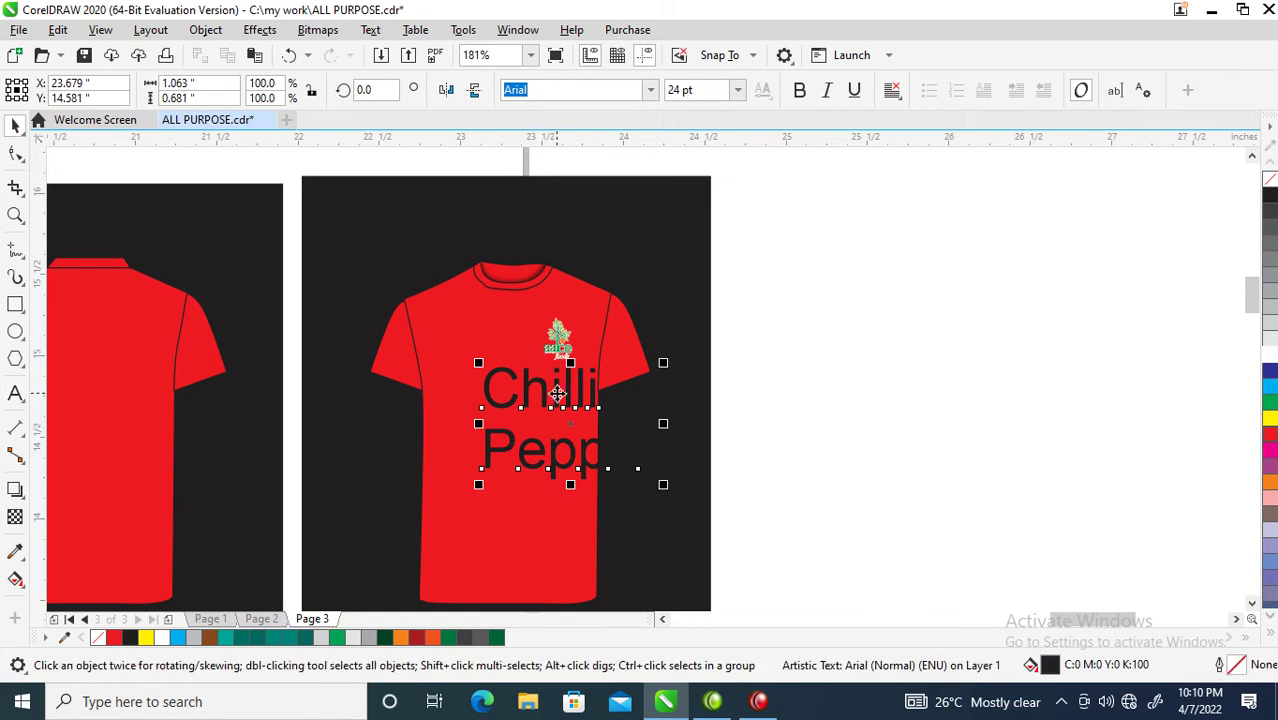
# - Shift the text lower and left, then zoom in closely on it
pyautogui.moveTo(566, 402); pyautogui.dragTo(515, 417)
pyautogui.press('z')
pyautogui.moveTo(365, 345); pyautogui.dragTo(664, 507)
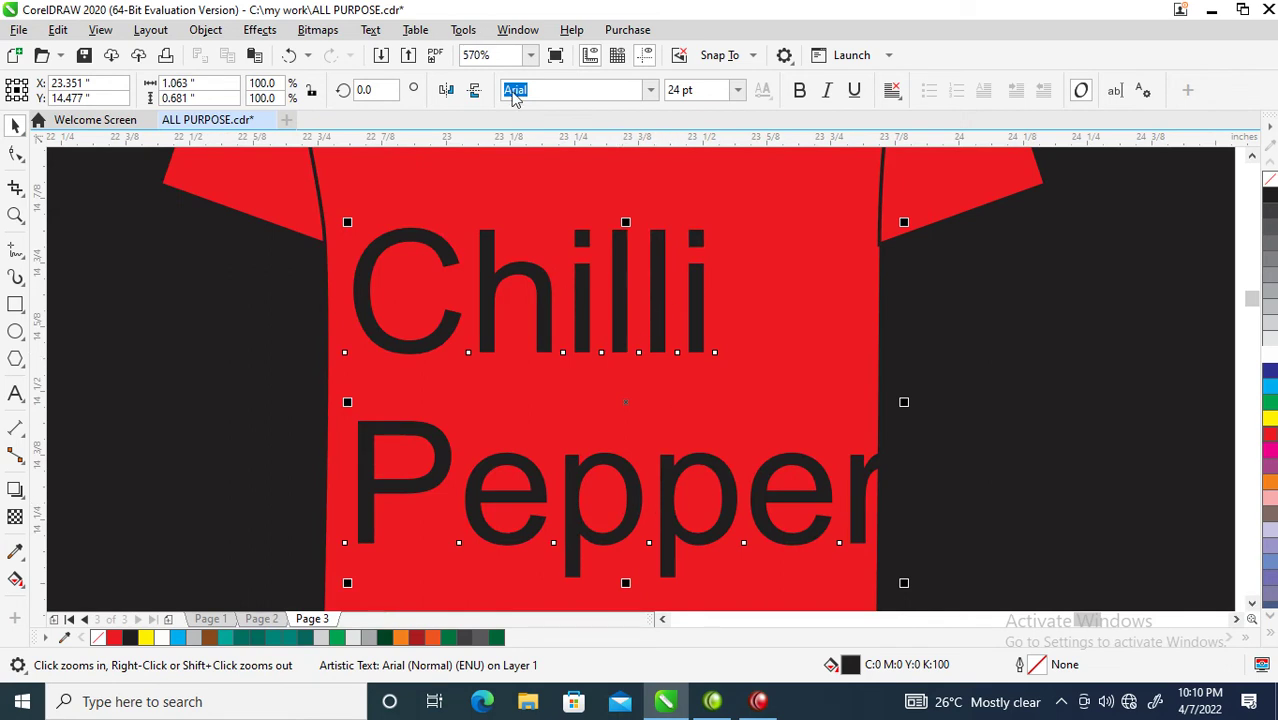
# - Set the text in the CaslonNo540D font and shift it right and down
pyautogui.click(651, 91)
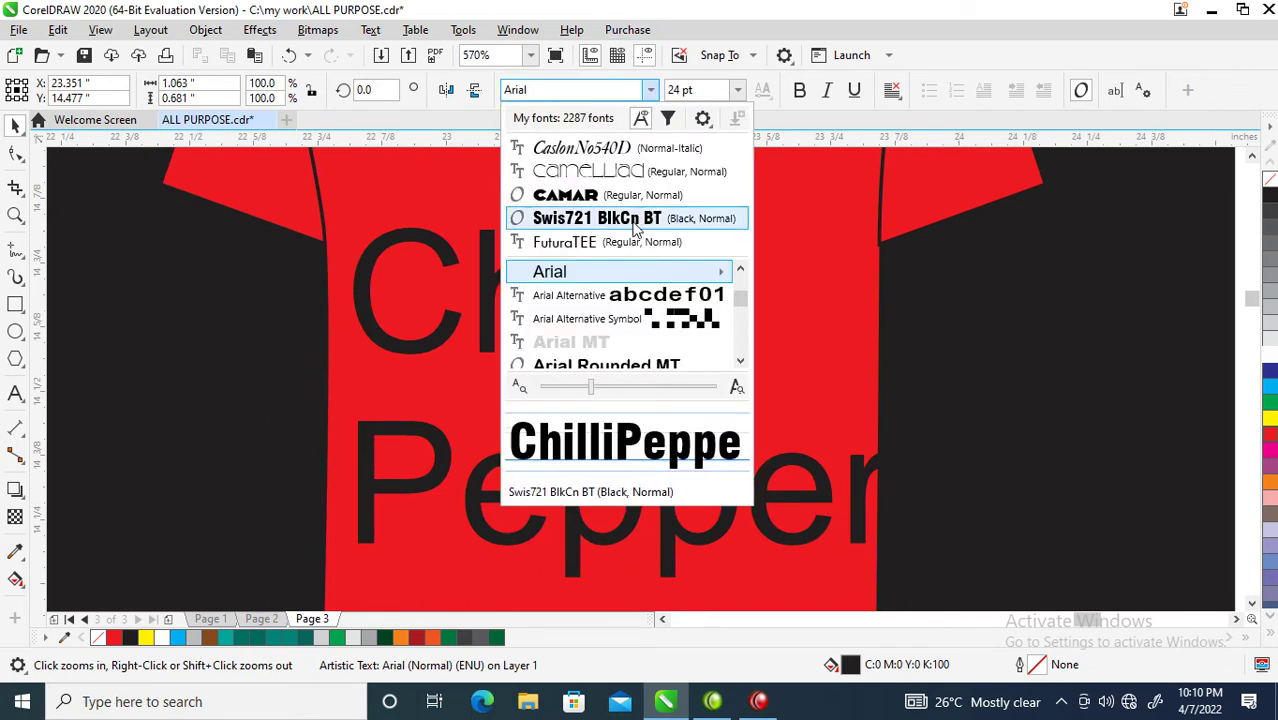
pyautogui.click(603, 156)
pyautogui.press('space')
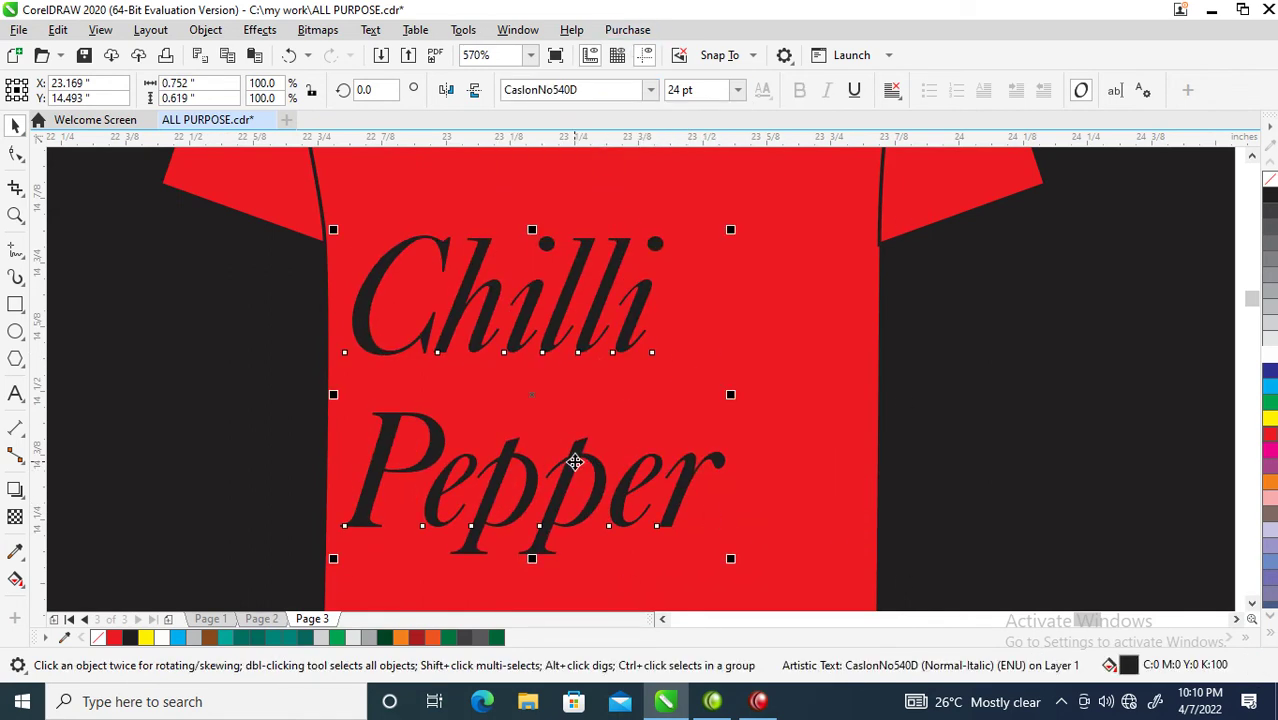
pyautogui.moveTo(637, 309); pyautogui.dragTo(692, 328)
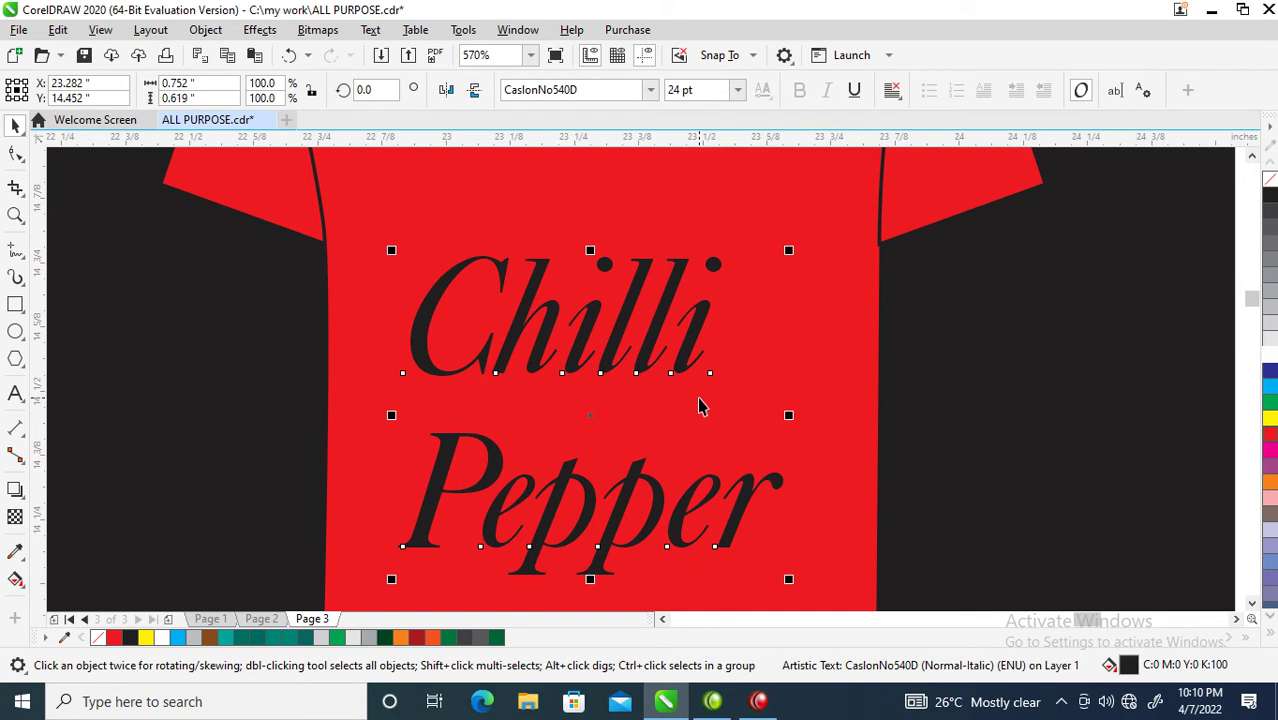
# - Pull Pepper up and Chilli down so the two lines sit tightly together
pyautogui.click(700, 405)
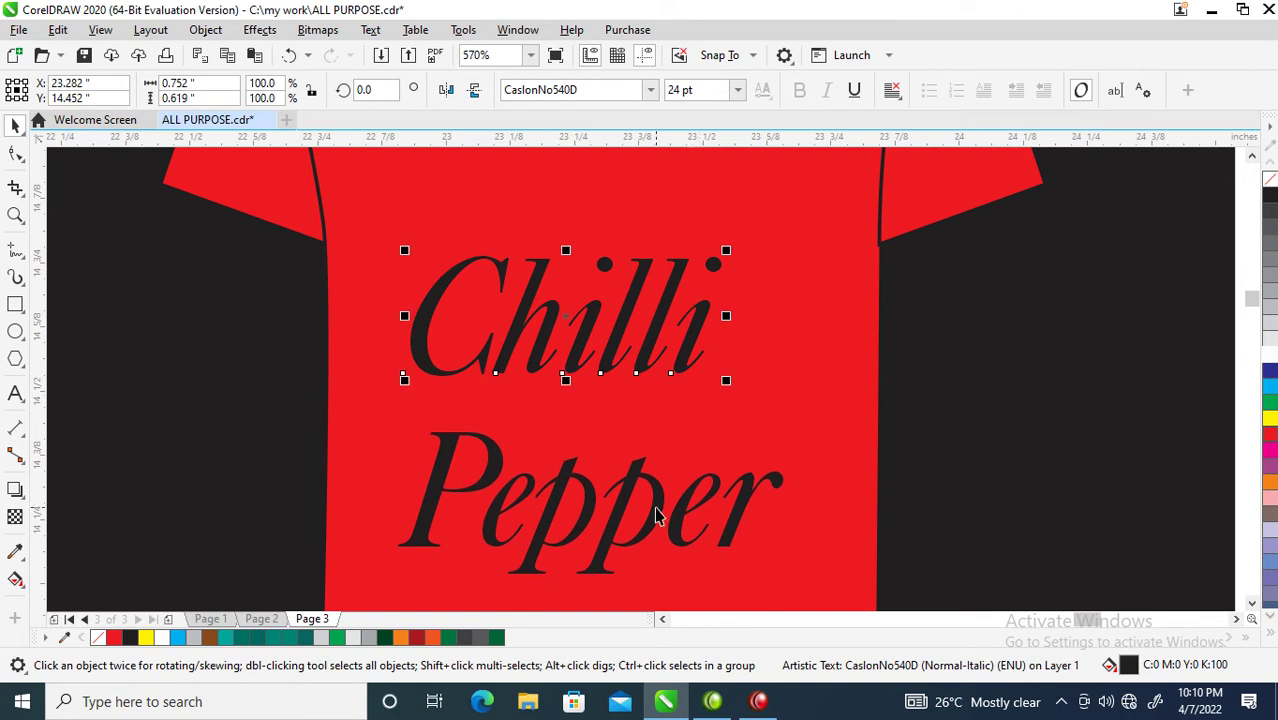
pyautogui.moveTo(657, 515); pyautogui.dragTo(637, 467)
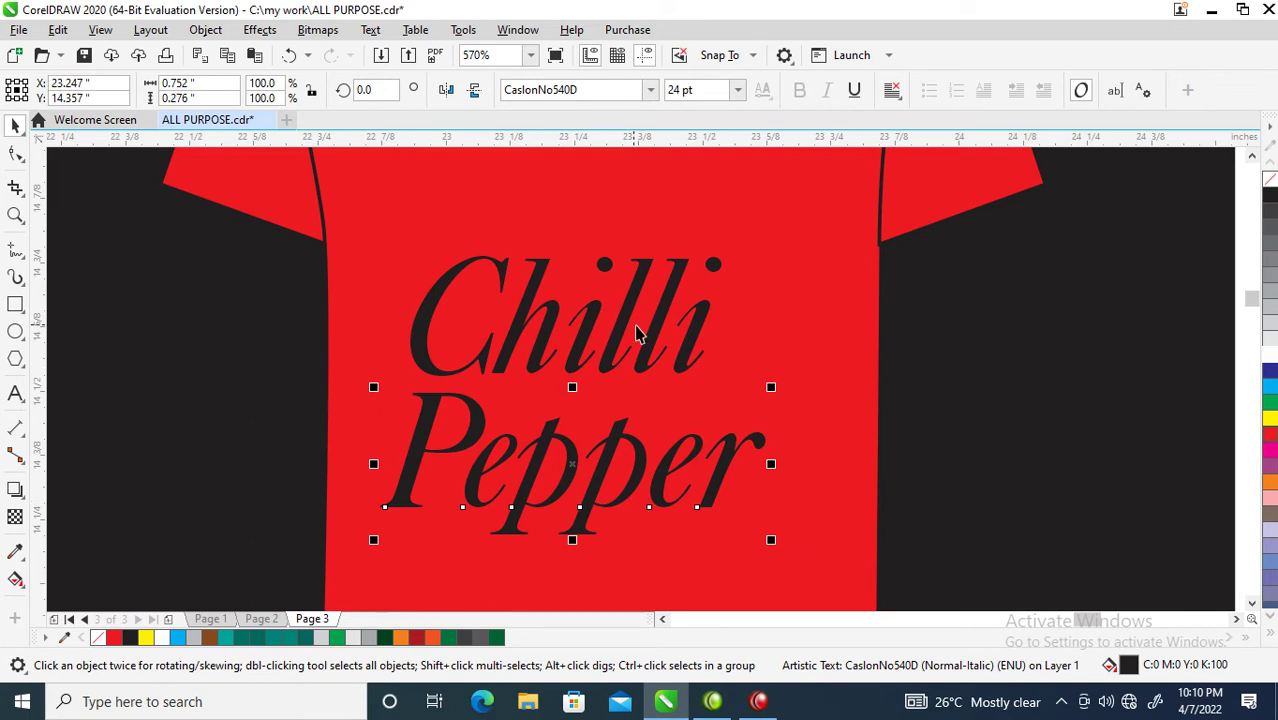
pyautogui.moveTo(610, 368); pyautogui.dragTo(650, 385)
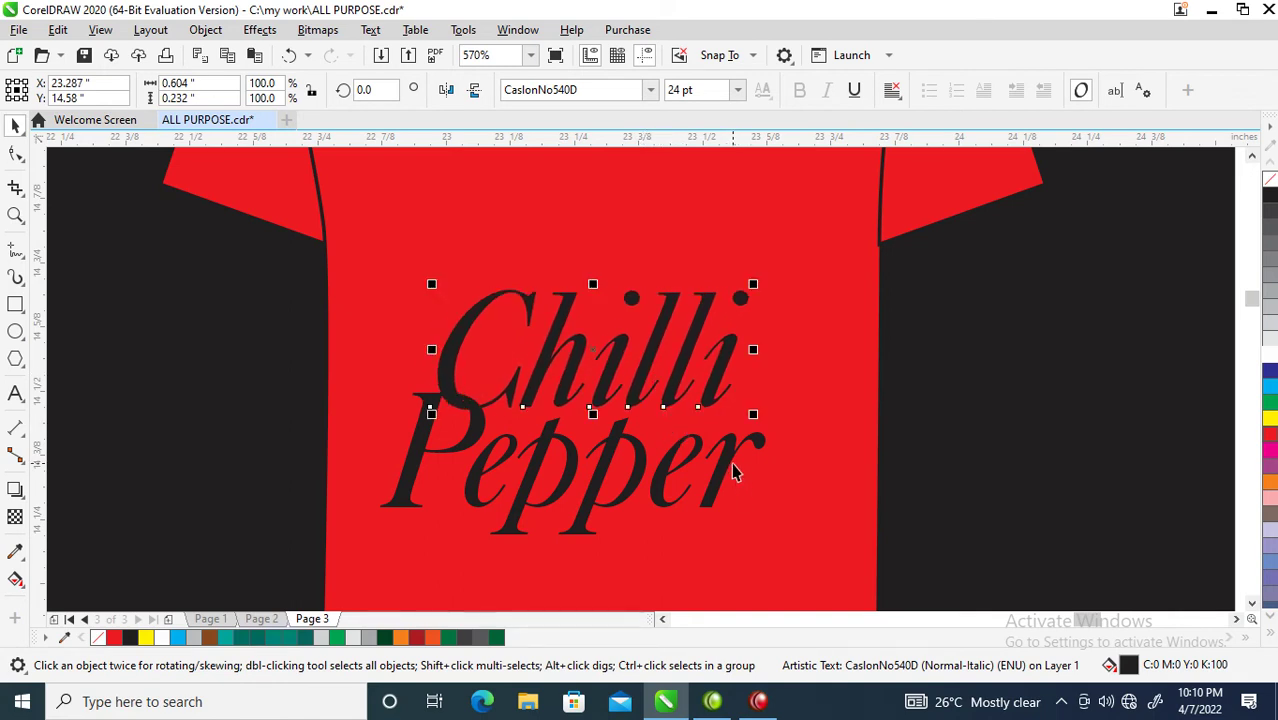
# - Rotate the Chilli Pepper lettering about 9.9° upward and shift it slightly right
pyautogui.keyDown('shift'); pyautogui.click(727, 466); pyautogui.keyUp('shift')
pyautogui.moveTo(727, 460); pyautogui.dragTo(743, 455)
pyautogui.click(743, 455)
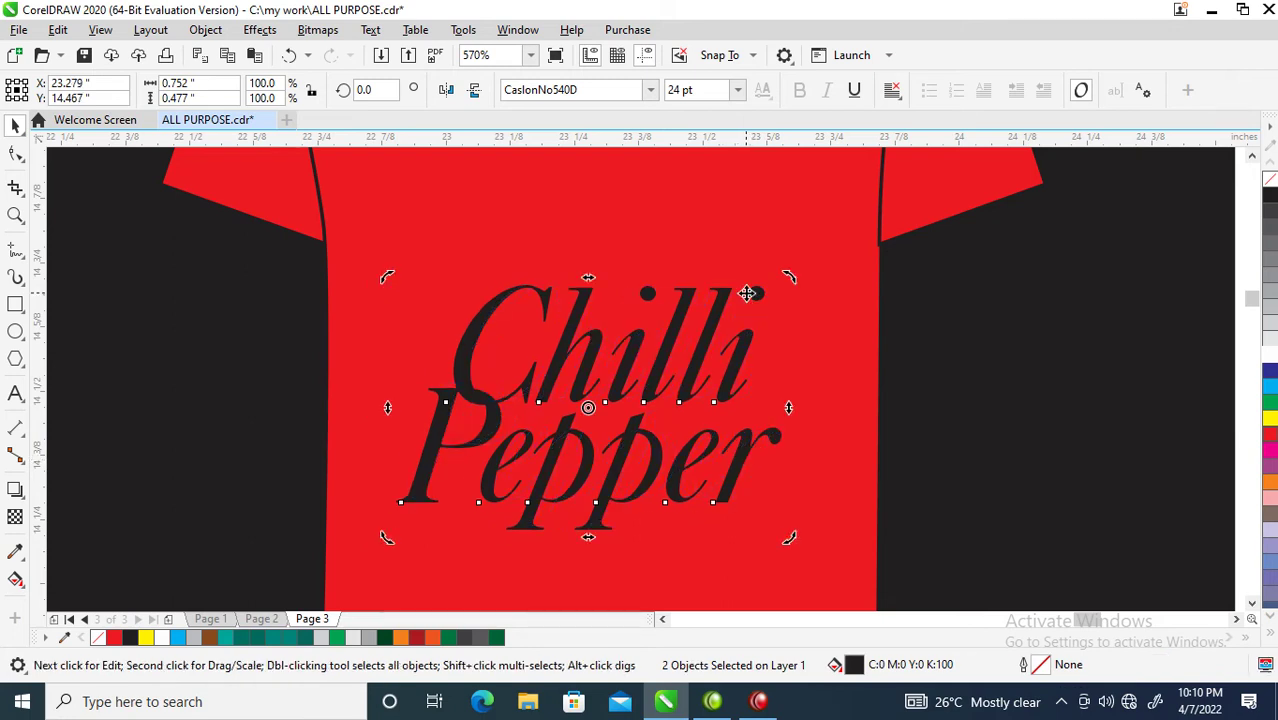
pyautogui.moveTo(791, 270); pyautogui.dragTo(784, 230)
pyautogui.moveTo(737, 435); pyautogui.dragTo(757, 439)
pyautogui.click(16, 250)
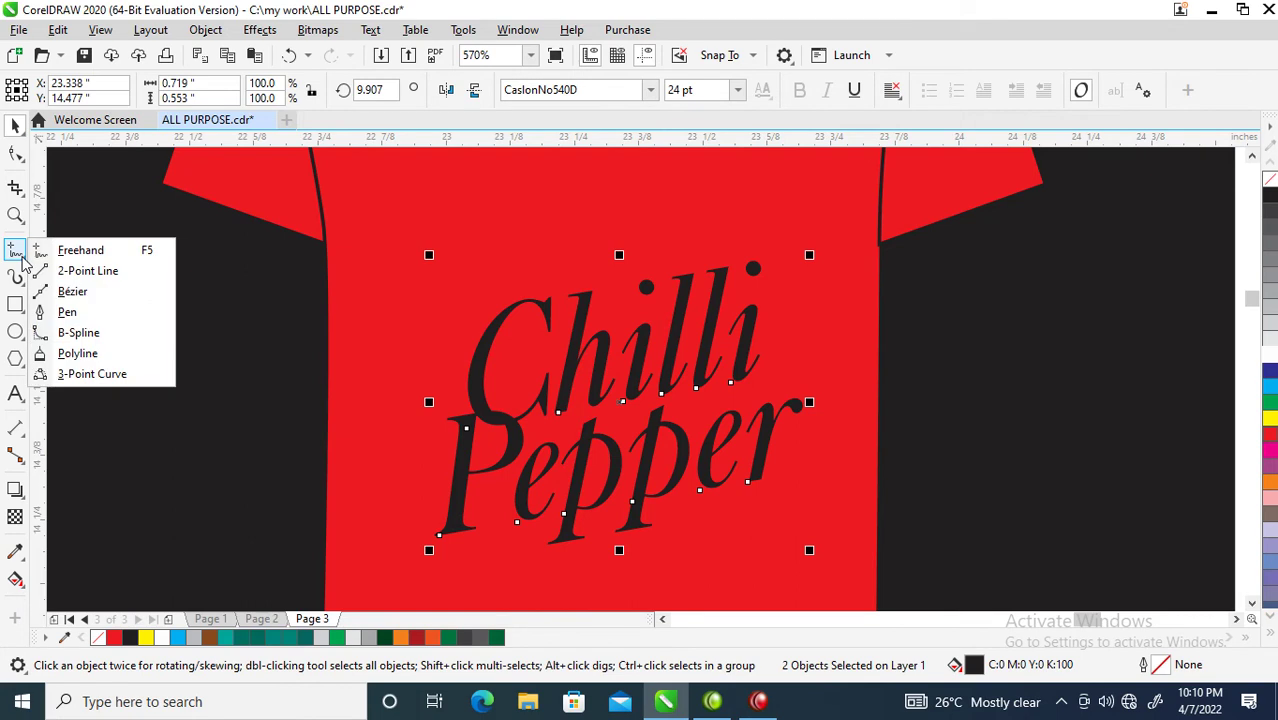
pyautogui.click(110, 291)
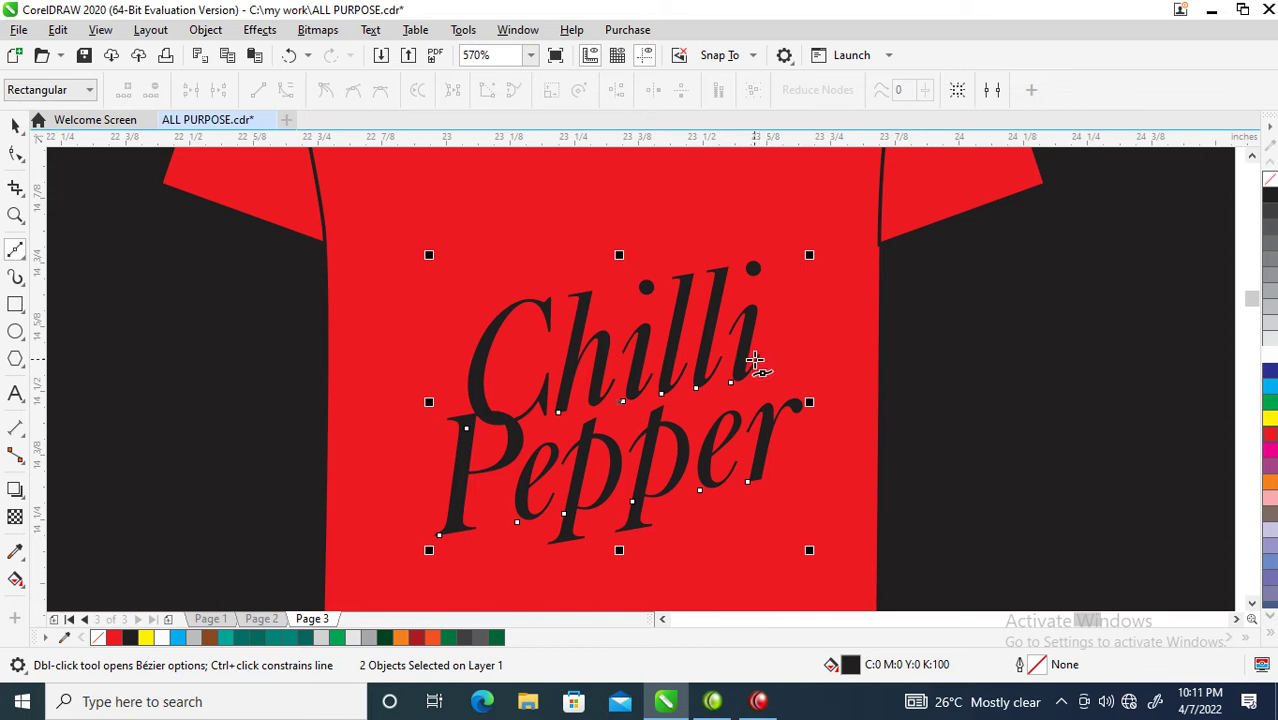
# - Draw a Bézier swash from the last i of Chilli, looping up and left over the word
pyautogui.click(758, 357)
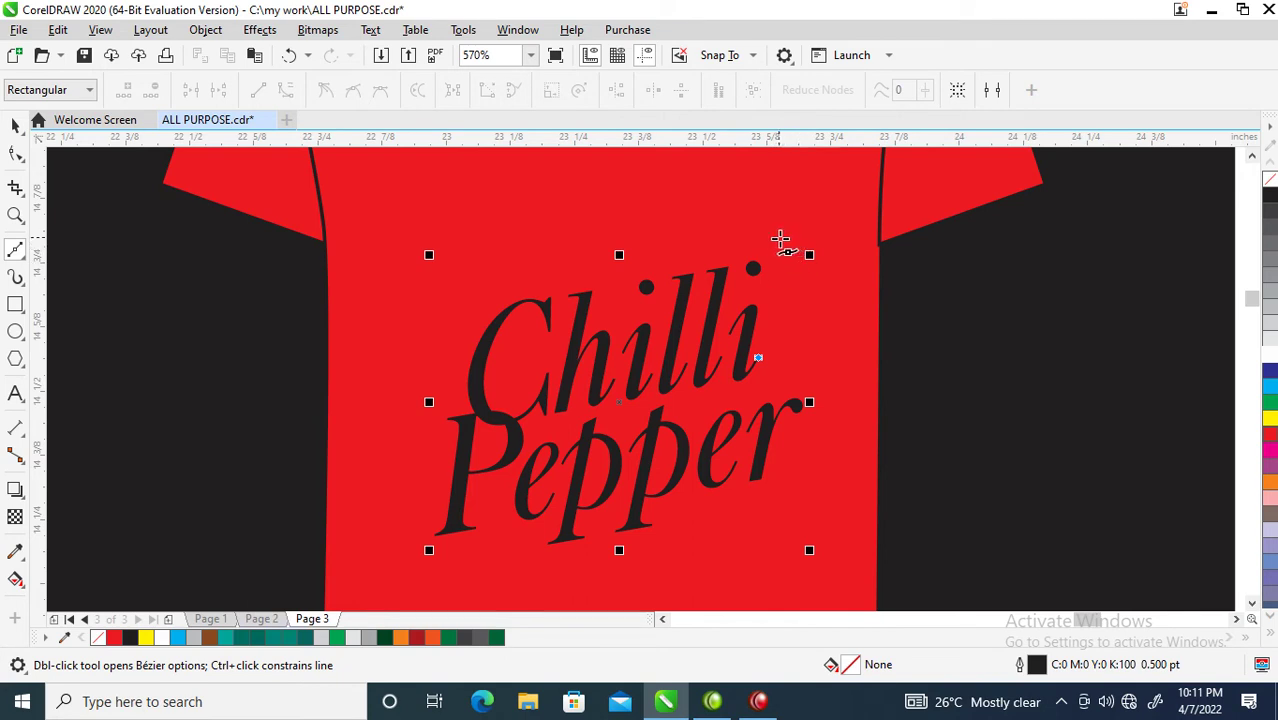
pyautogui.moveTo(776, 239); pyautogui.dragTo(738, 215)
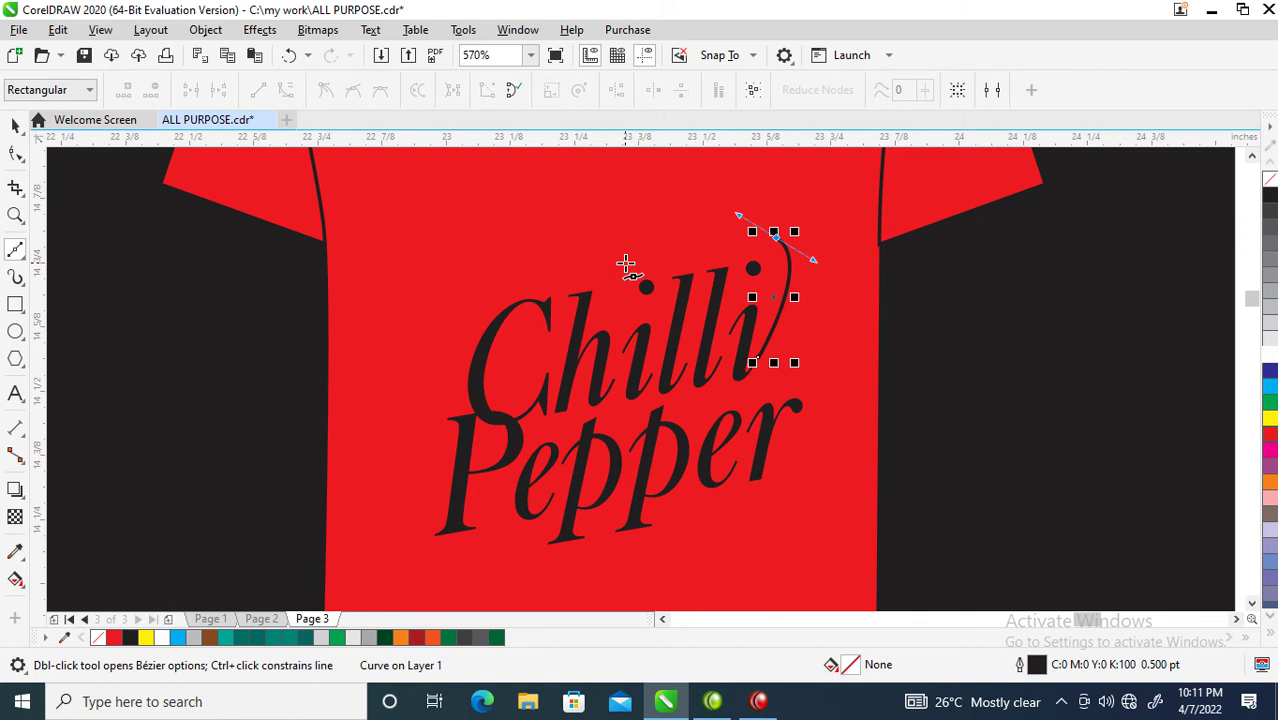
pyautogui.moveTo(634, 262); pyautogui.dragTo(611, 265)
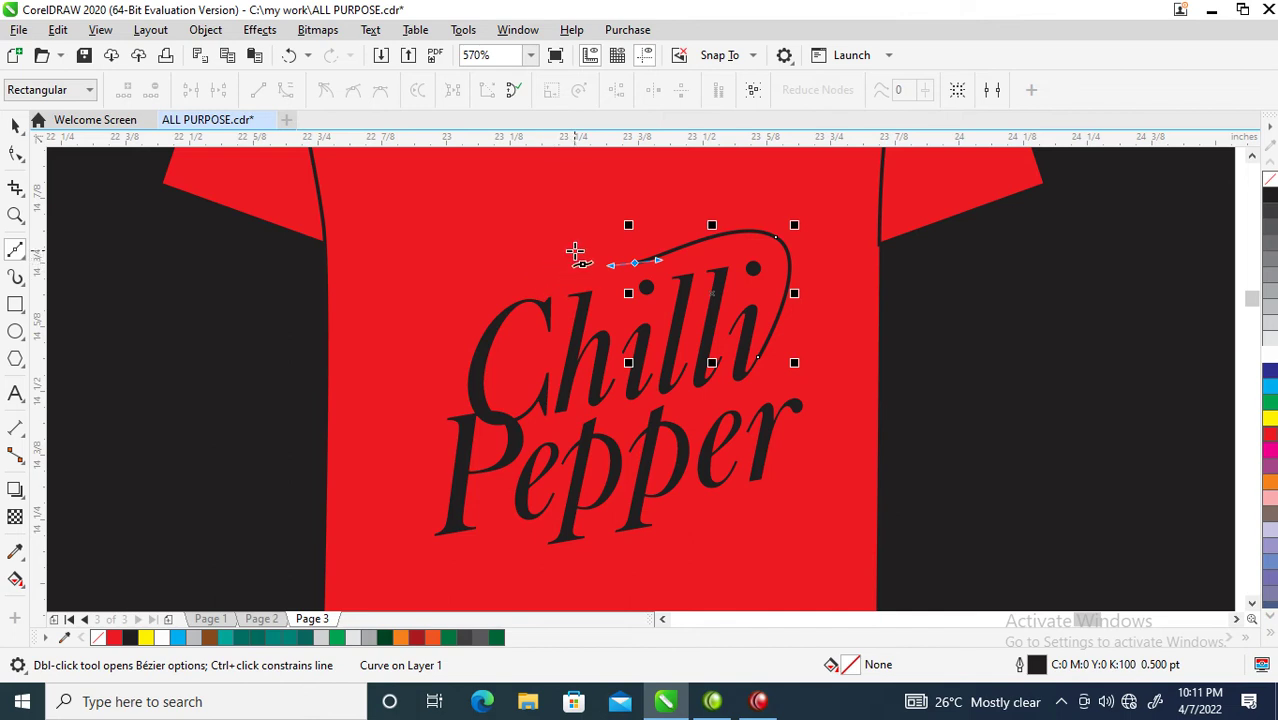
pyautogui.click(679, 201)
pyautogui.hotkey('ctrl', 'z')
pyautogui.moveTo(607, 238); pyautogui.dragTo(610, 223)
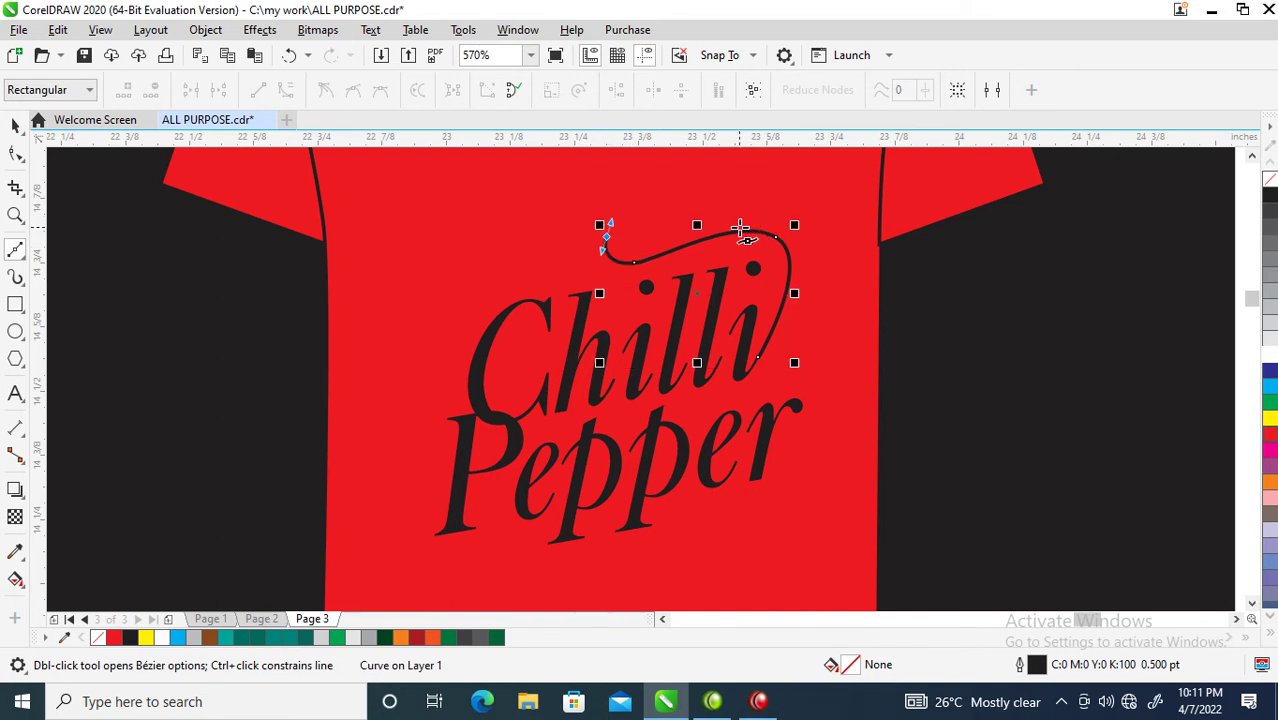
pyautogui.click(740, 247)
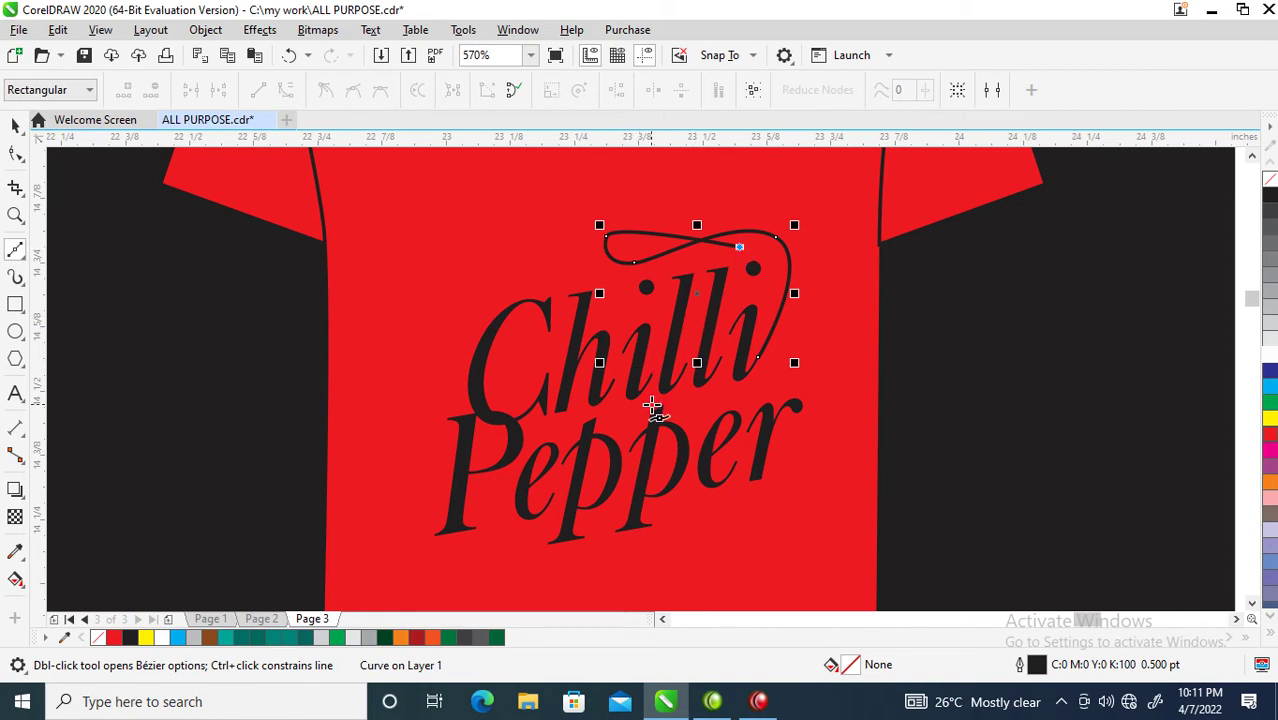
pyautogui.hotkey('ctrl', 'z')
pyautogui.press('space')
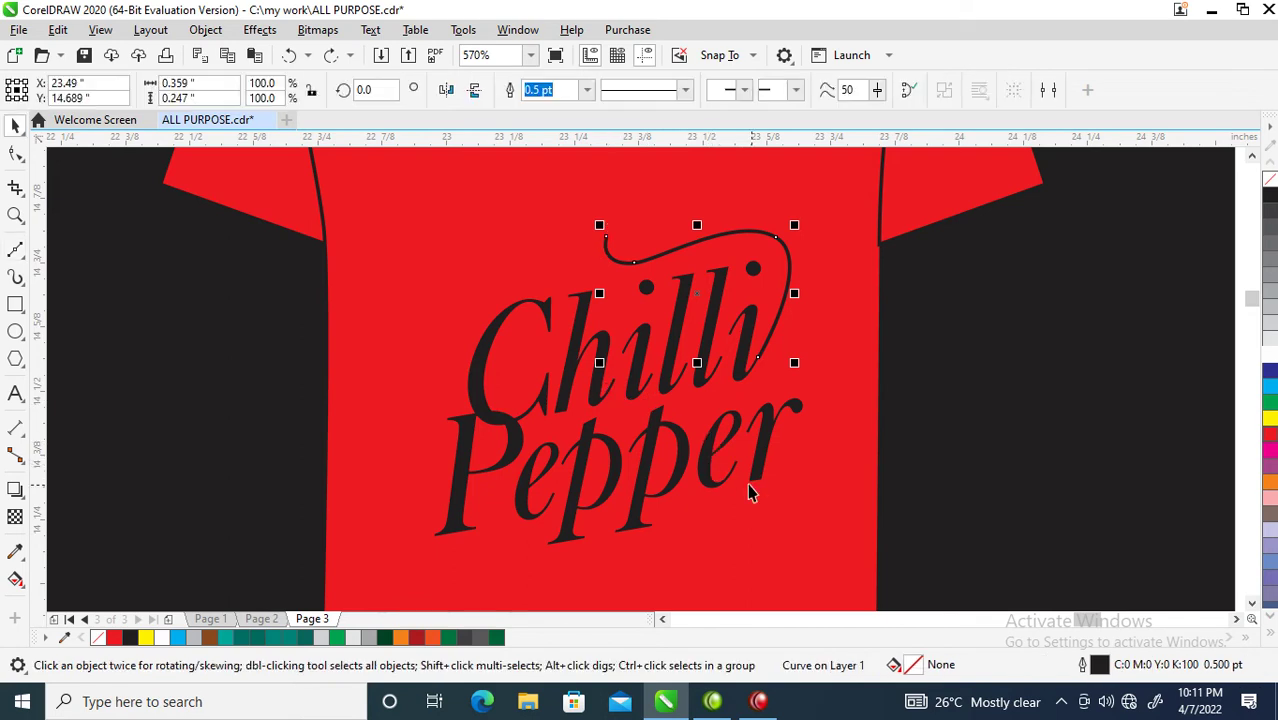
pyautogui.press('space')
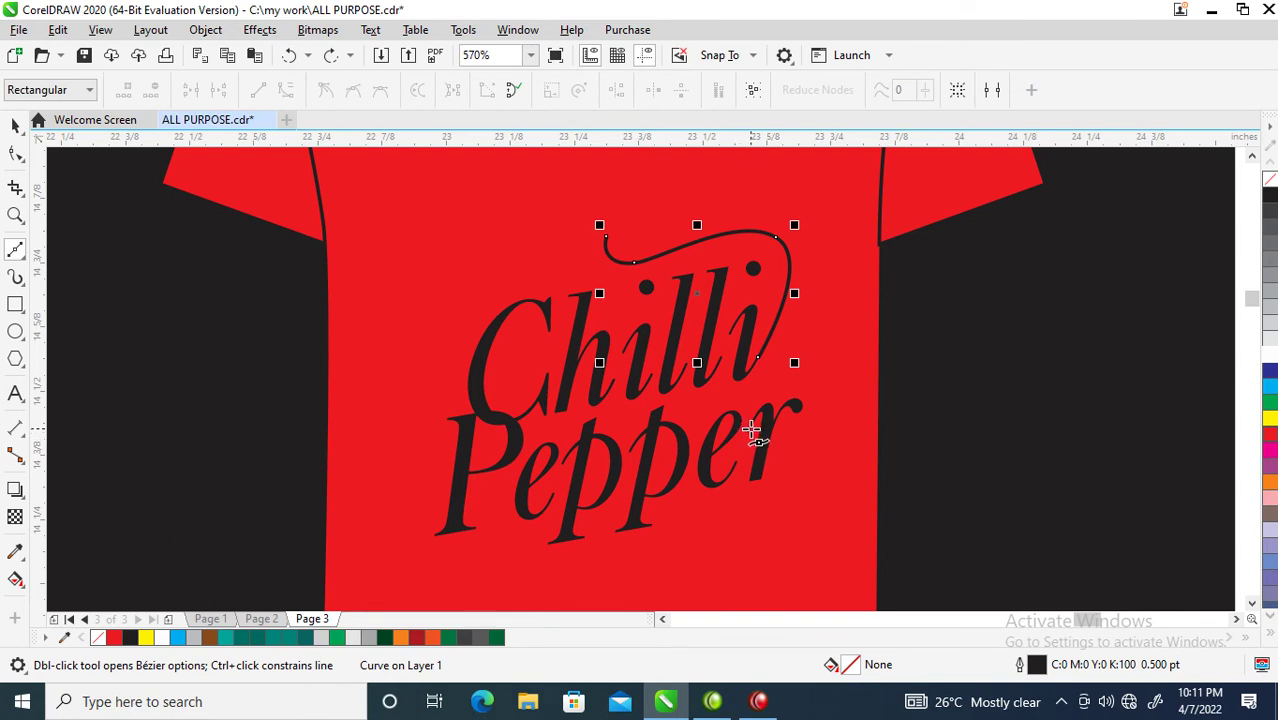
# - Draw a second Bézier swash from Pepper's r, sweeping down and left beneath the word
pyautogui.click(750, 429)
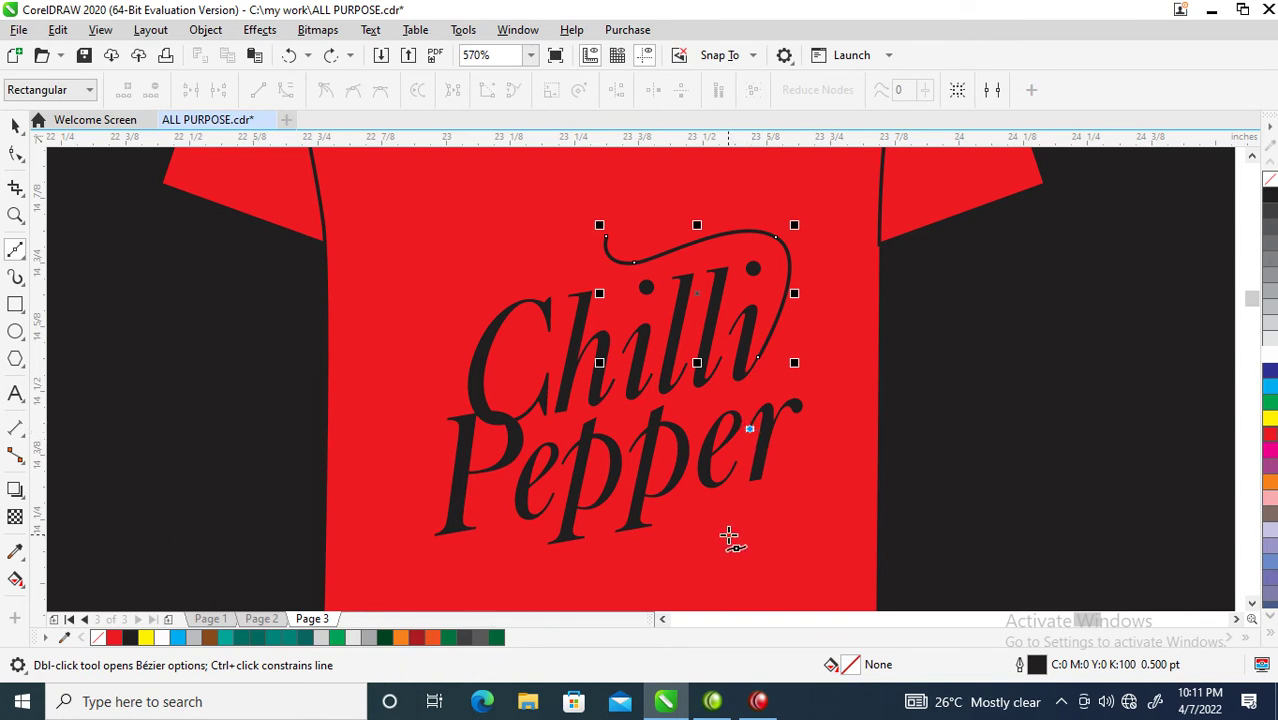
pyautogui.click(731, 468)
pyautogui.moveTo(731, 483); pyautogui.dragTo(729, 500)
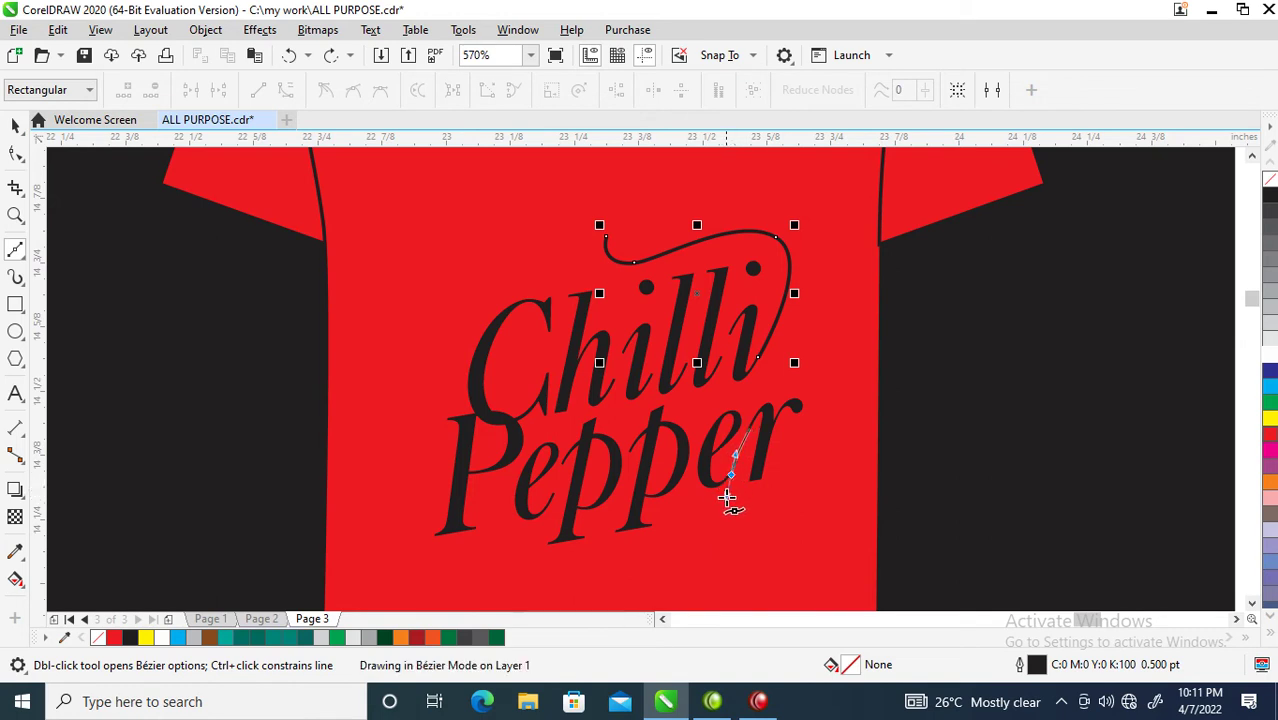
pyautogui.press('Escape')
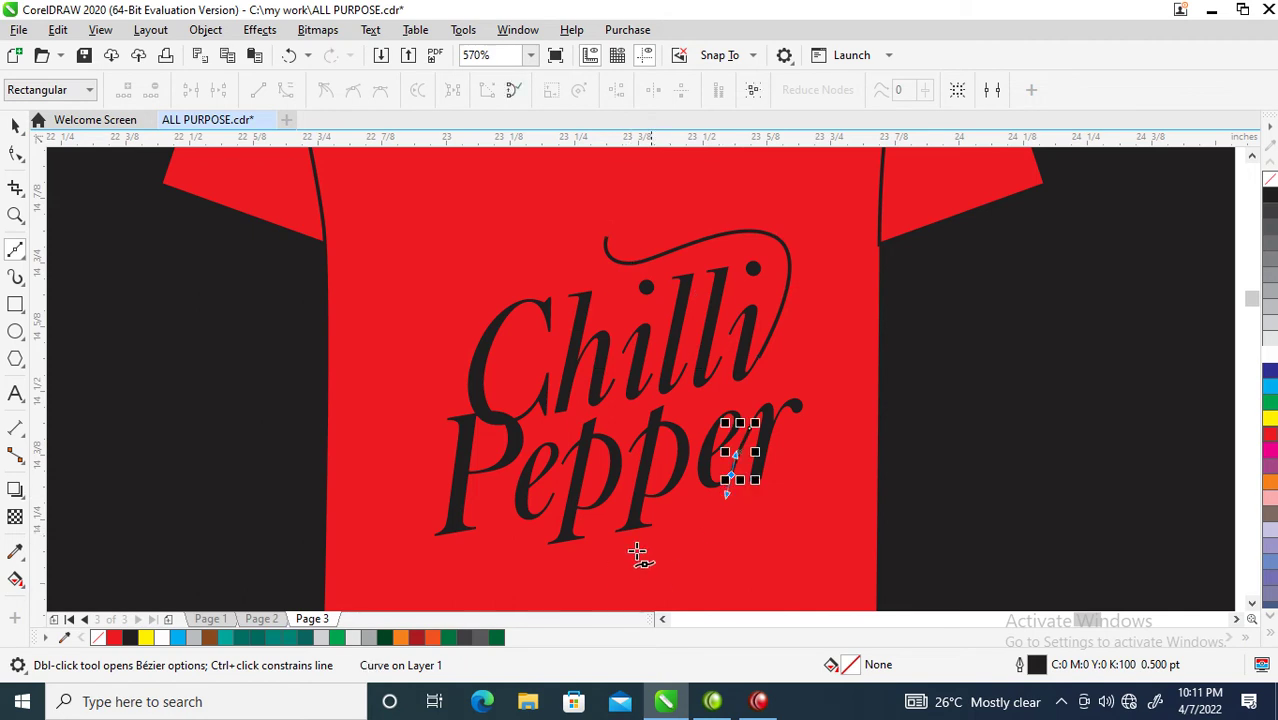
pyautogui.moveTo(636, 552); pyautogui.dragTo(572, 552)
pyautogui.press('Escape')
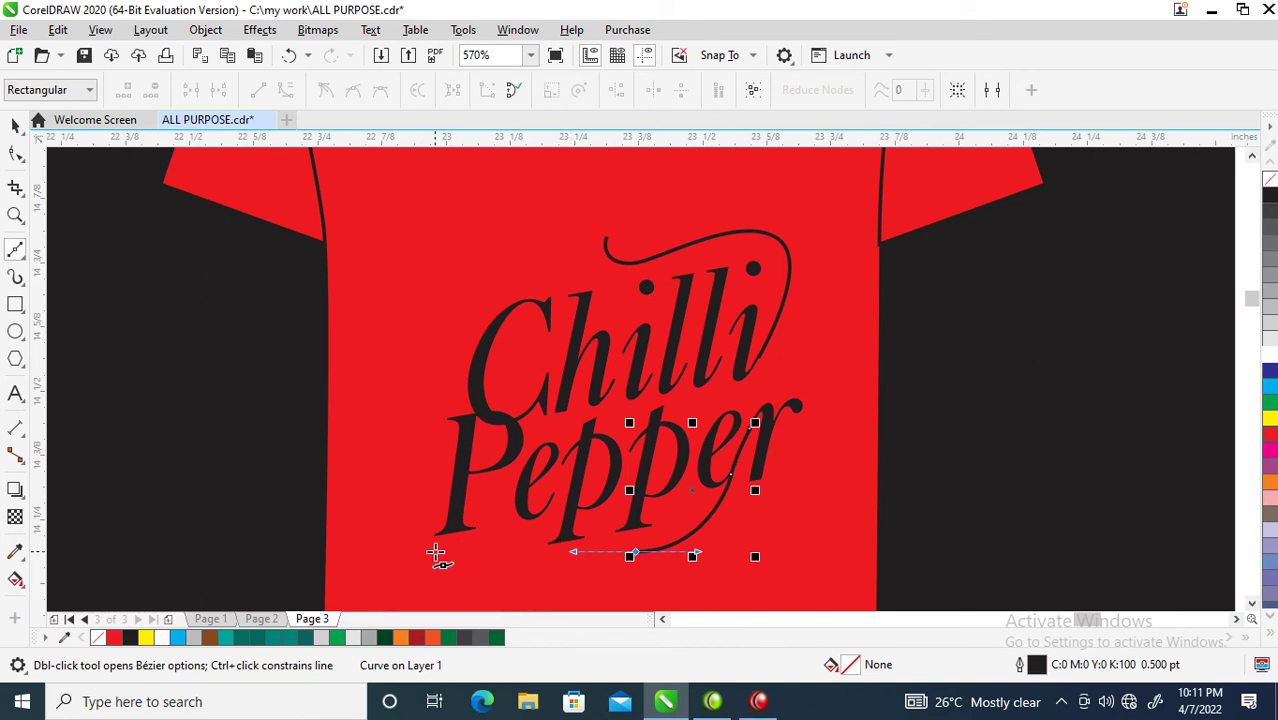
pyautogui.click(435, 552)
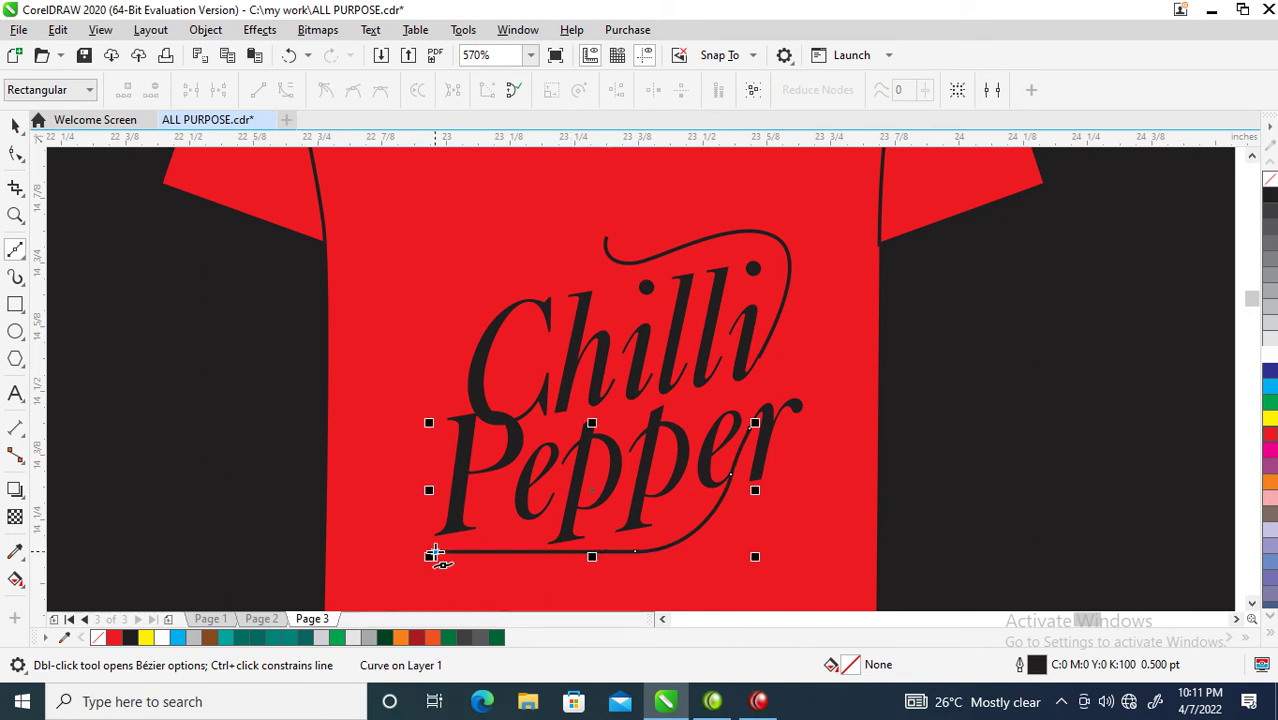
pyautogui.moveTo(442, 543)
pyautogui.mouseDown()
pyautogui.moveTo(412, 551)
pyautogui.moveTo(385, 508)
pyautogui.moveTo(389, 484)
pyautogui.moveTo(390, 505)
pyautogui.mouseUp()
pyautogui.hotkey('ctrl', 'z')
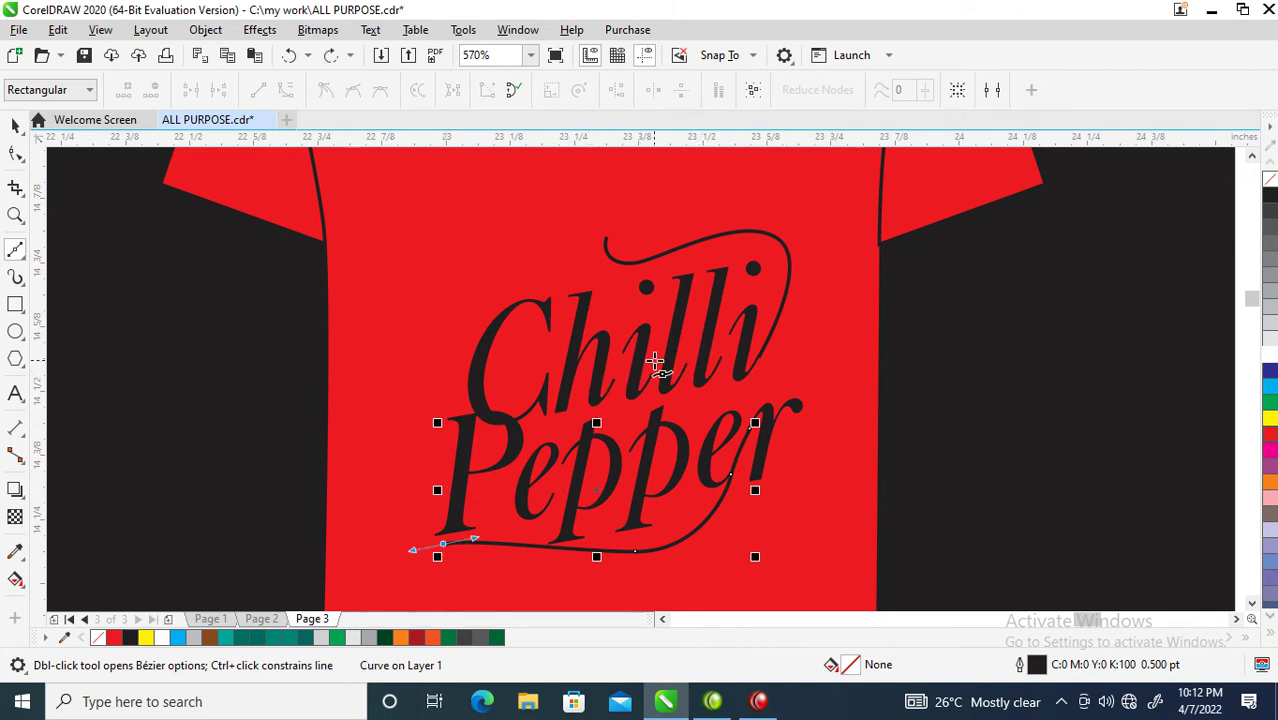
pyautogui.press('space')
# - Give the Chilli and Pepper lettering a black outline
pyautogui.scroll(-5, 632, 405)
pyautogui.press('z')
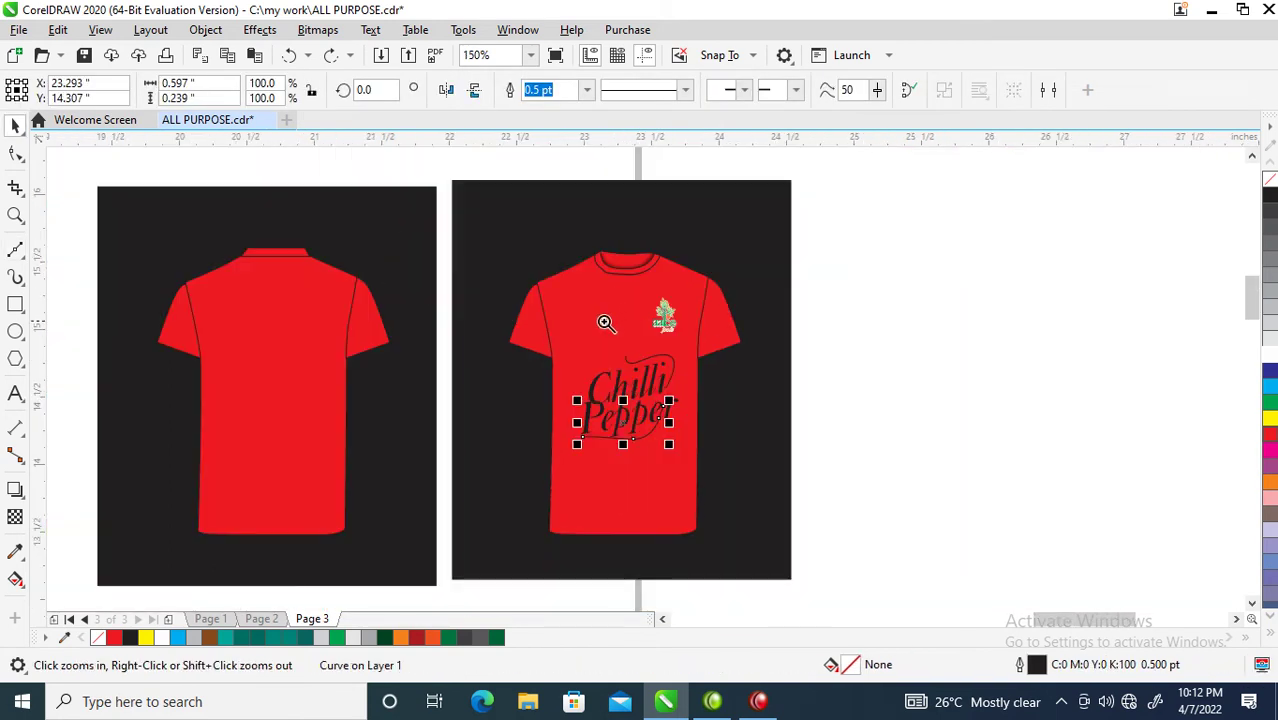
pyautogui.moveTo(528, 312); pyautogui.dragTo(755, 525)
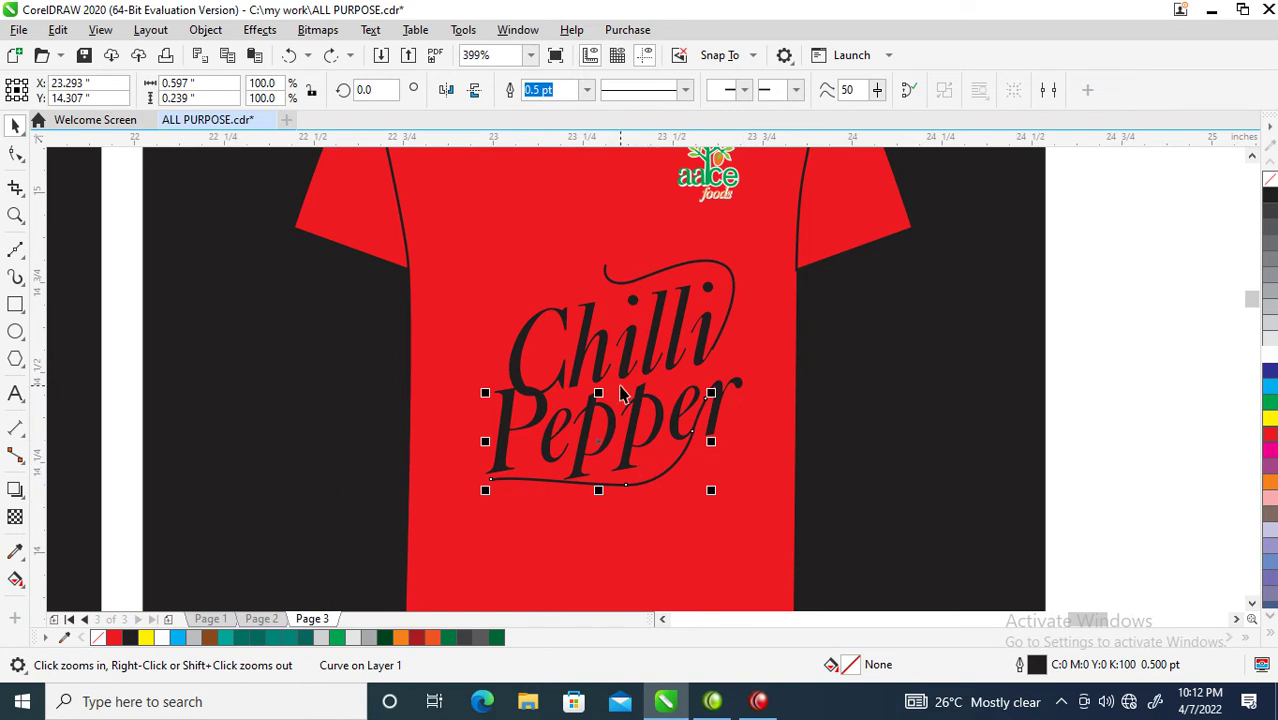
pyautogui.moveTo(455, 208); pyautogui.dragTo(819, 511)
pyautogui.moveTo(668, 374); pyautogui.dragTo(839, 515)
pyautogui.press('space')
pyautogui.click(688, 370)
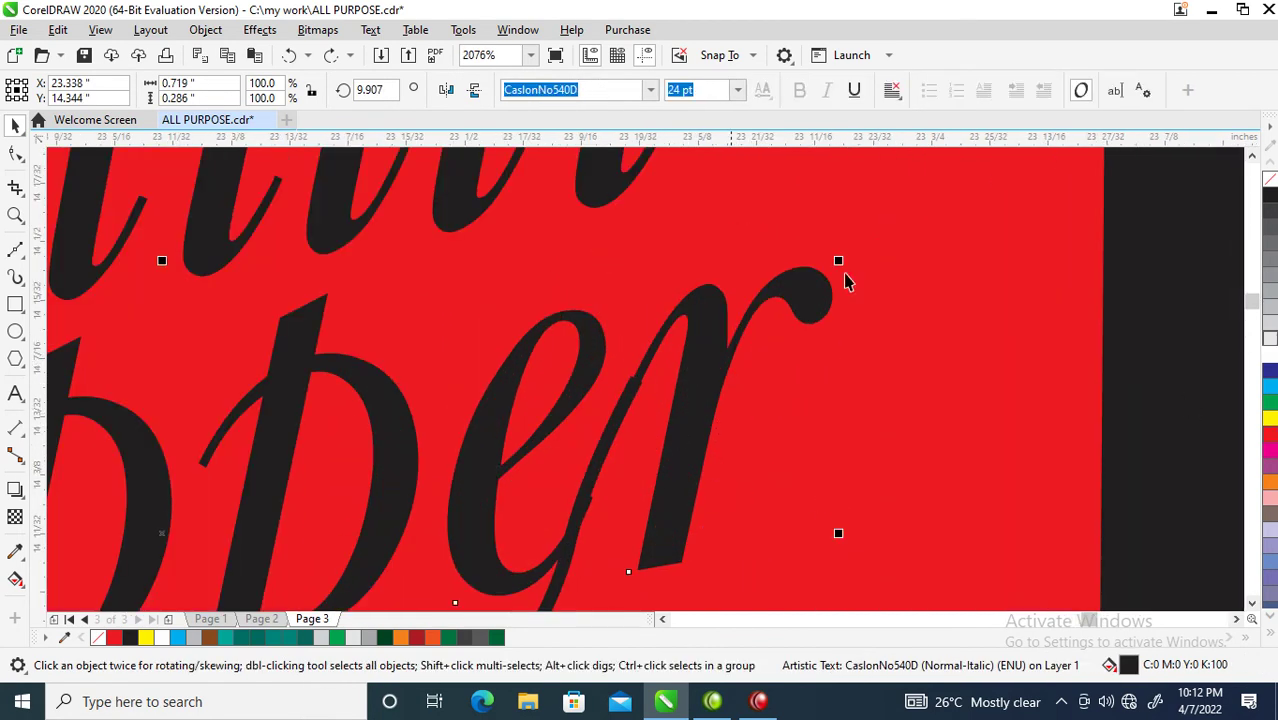
pyautogui.keyDown('shift'); pyautogui.click(600, 195); pyautogui.keyUp('shift')
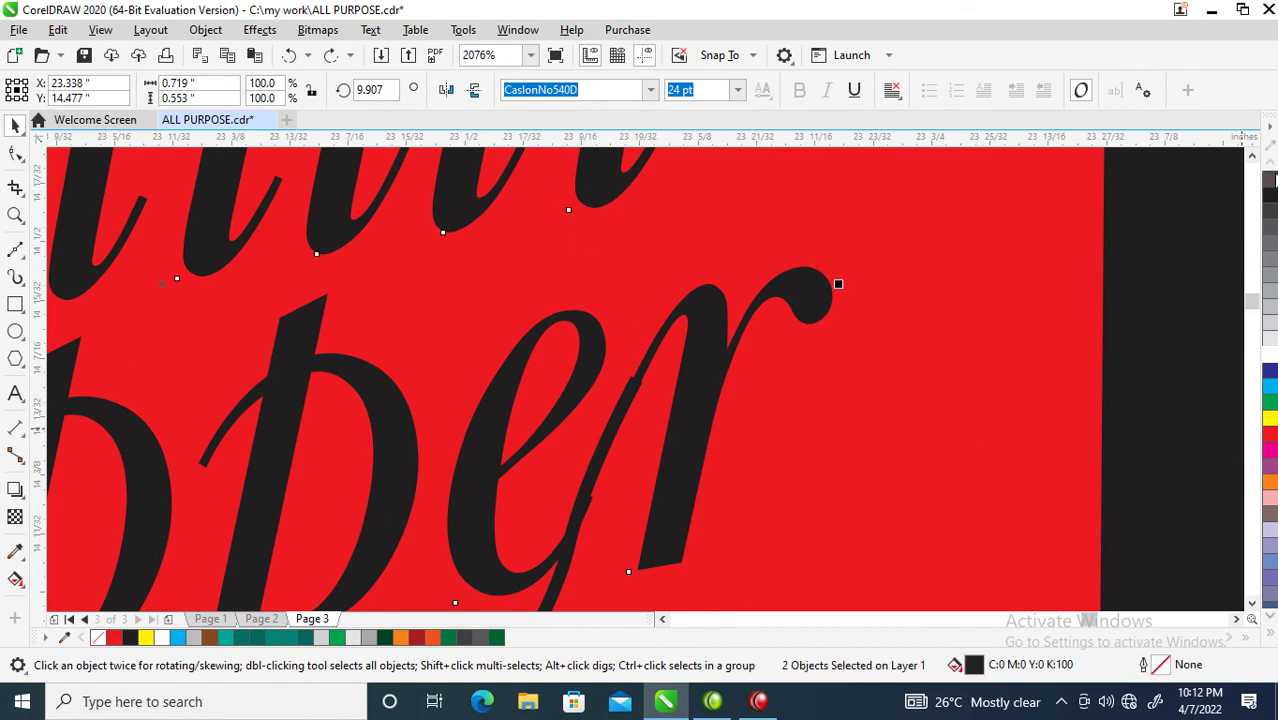
pyautogui.rightClick(1272, 195)
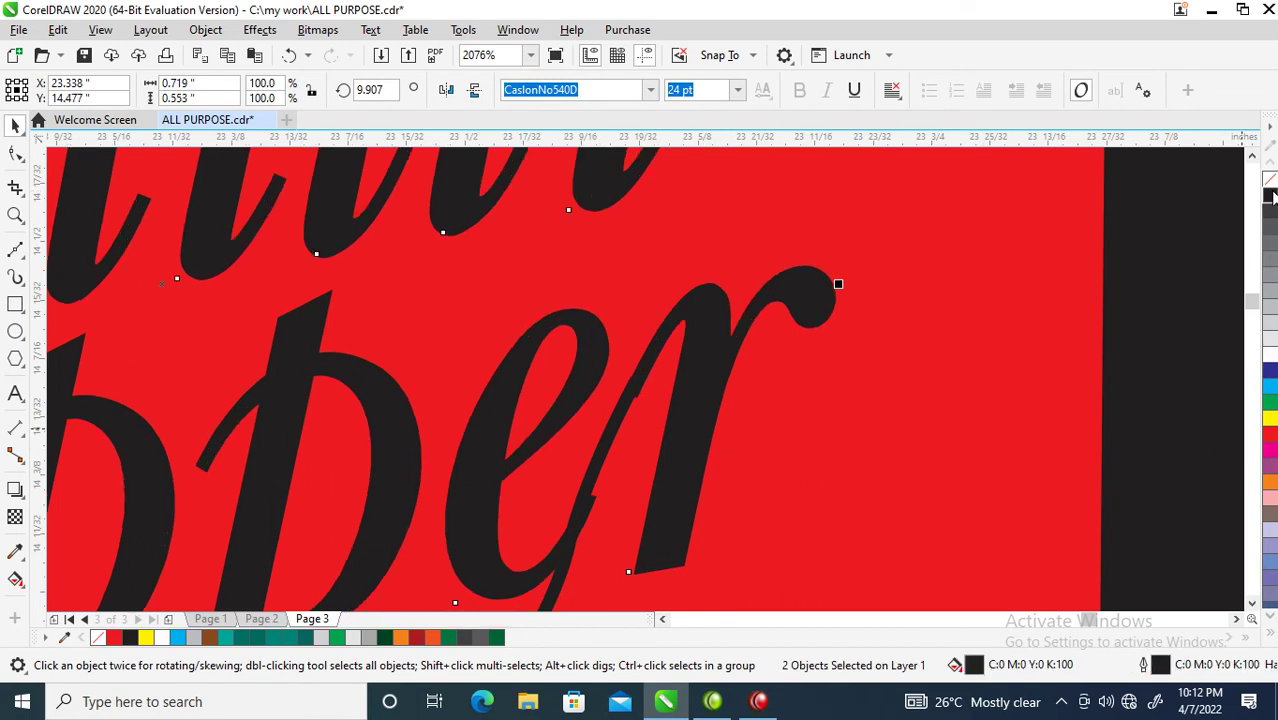
pyautogui.hotkey('shift', 'F2')
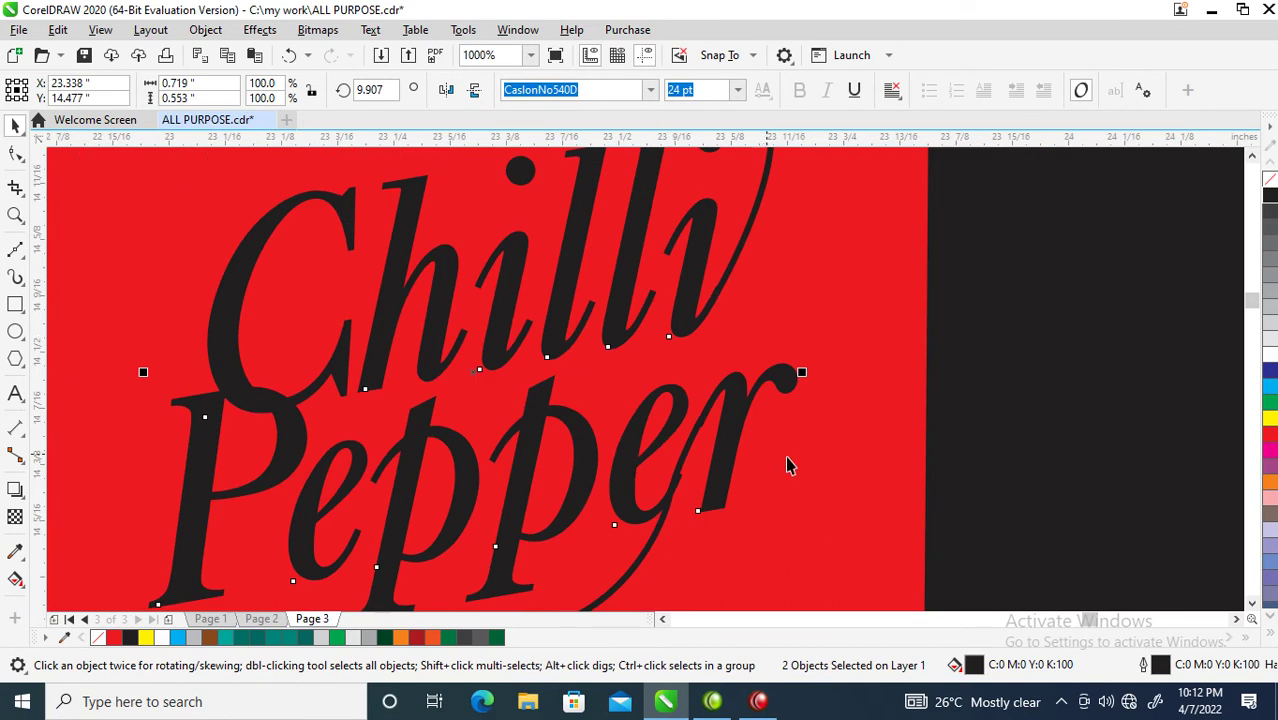
# - Nudge the top swash slightly up and left so it blends into Chilli's last i
pyautogui.press('z')
pyautogui.moveTo(612, 300); pyautogui.dragTo(890, 516)
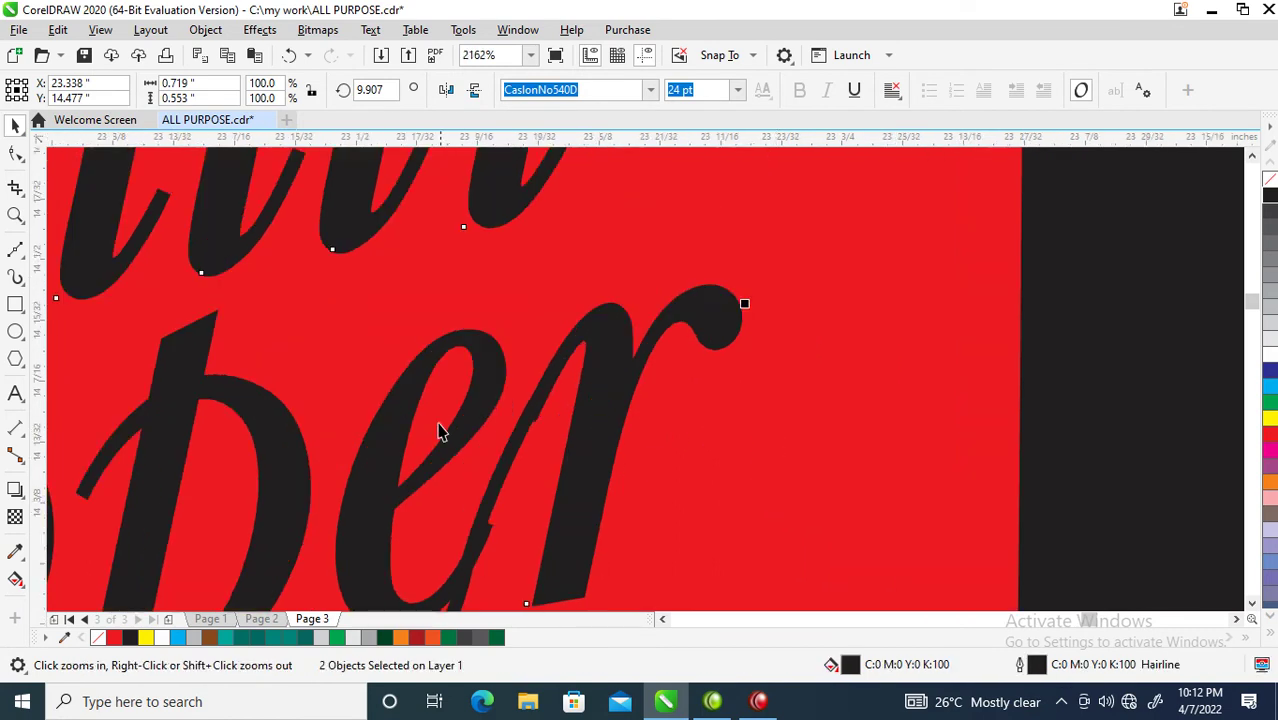
pyautogui.press('space')
pyautogui.click(518, 438)
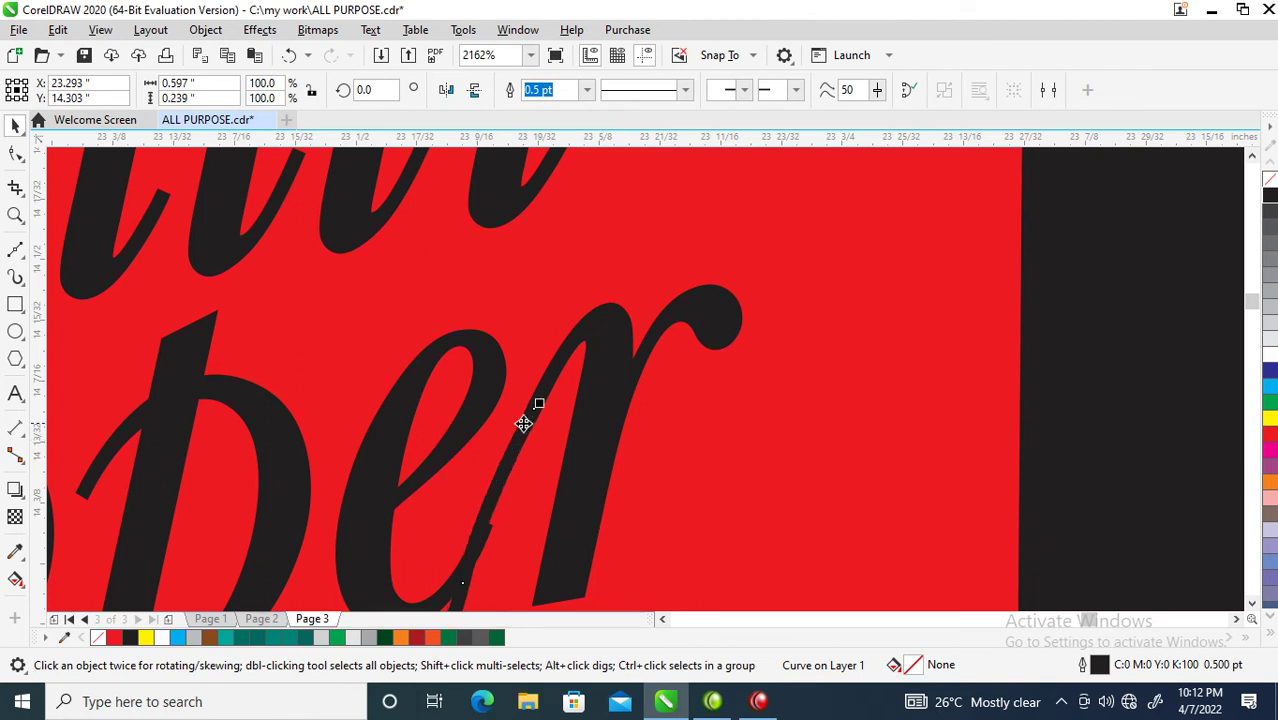
pyautogui.scroll(-6, 536, 410)
pyautogui.press('space')
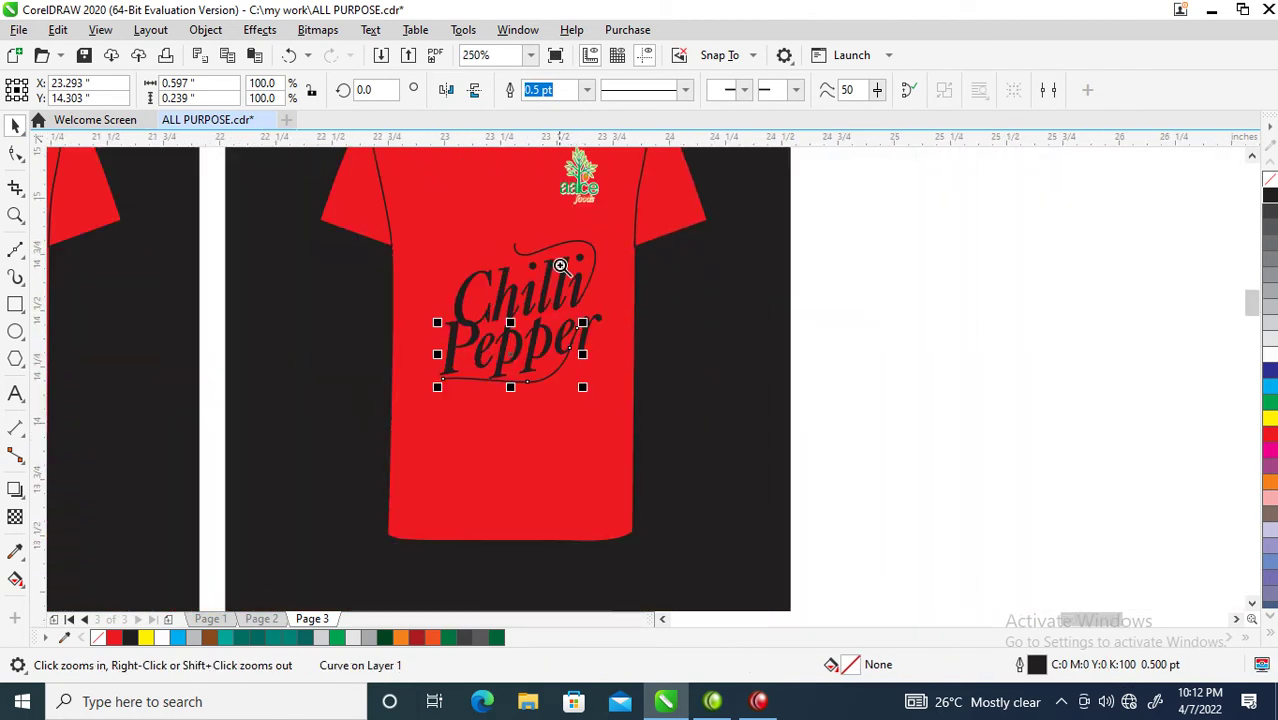
pyautogui.scroll(6, 600, 330)
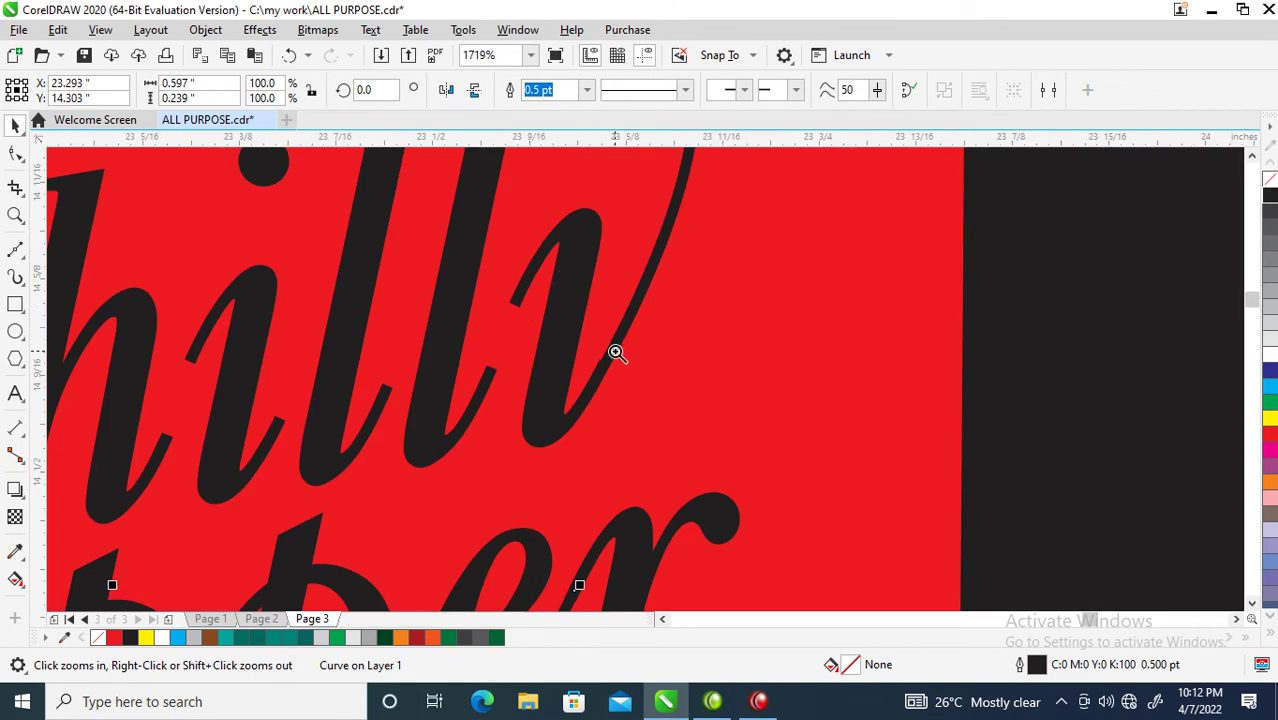
pyautogui.moveTo(560, 330); pyautogui.dragTo(650, 422)
pyautogui.press('space')
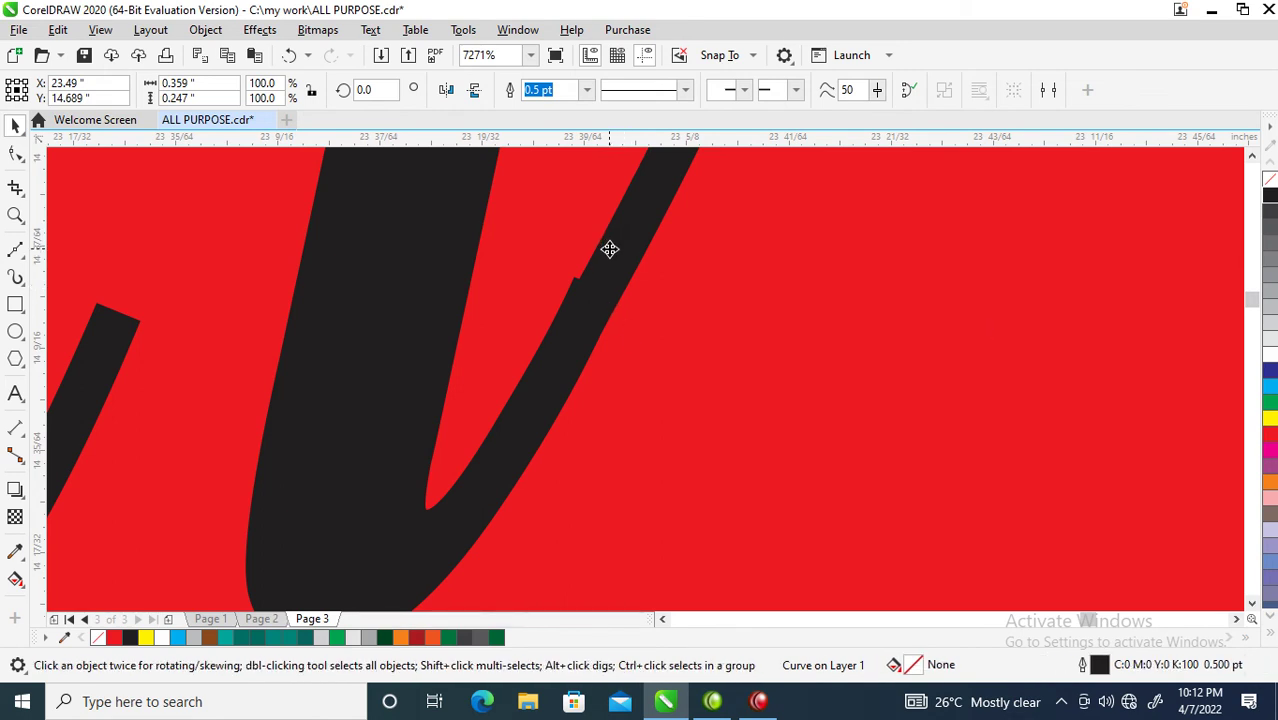
pyautogui.click(635, 287)
pyautogui.moveTo(620, 285); pyautogui.dragTo(617, 283)
pyautogui.scroll(-6, 665, 386)
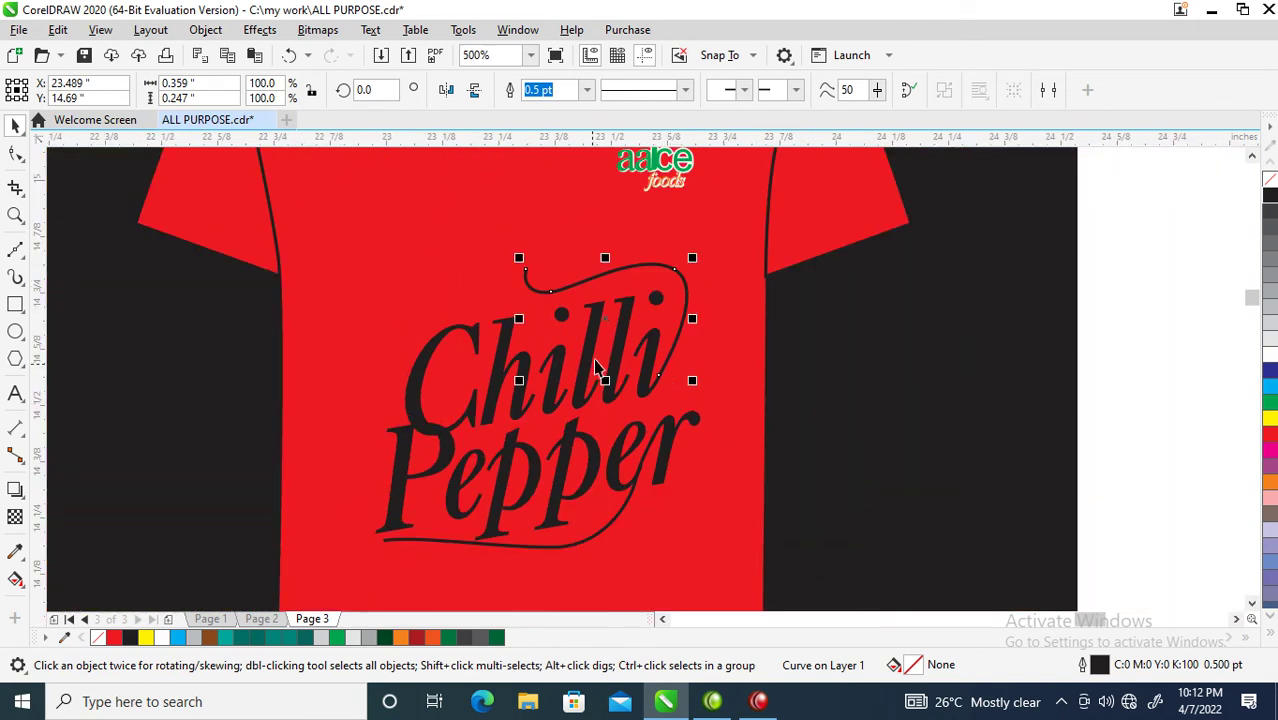
# - Convert Chilli and Pepper to curves and weld them into one shape
pyautogui.press('z')
pyautogui.moveTo(302, 228); pyautogui.dragTo(499, 604)
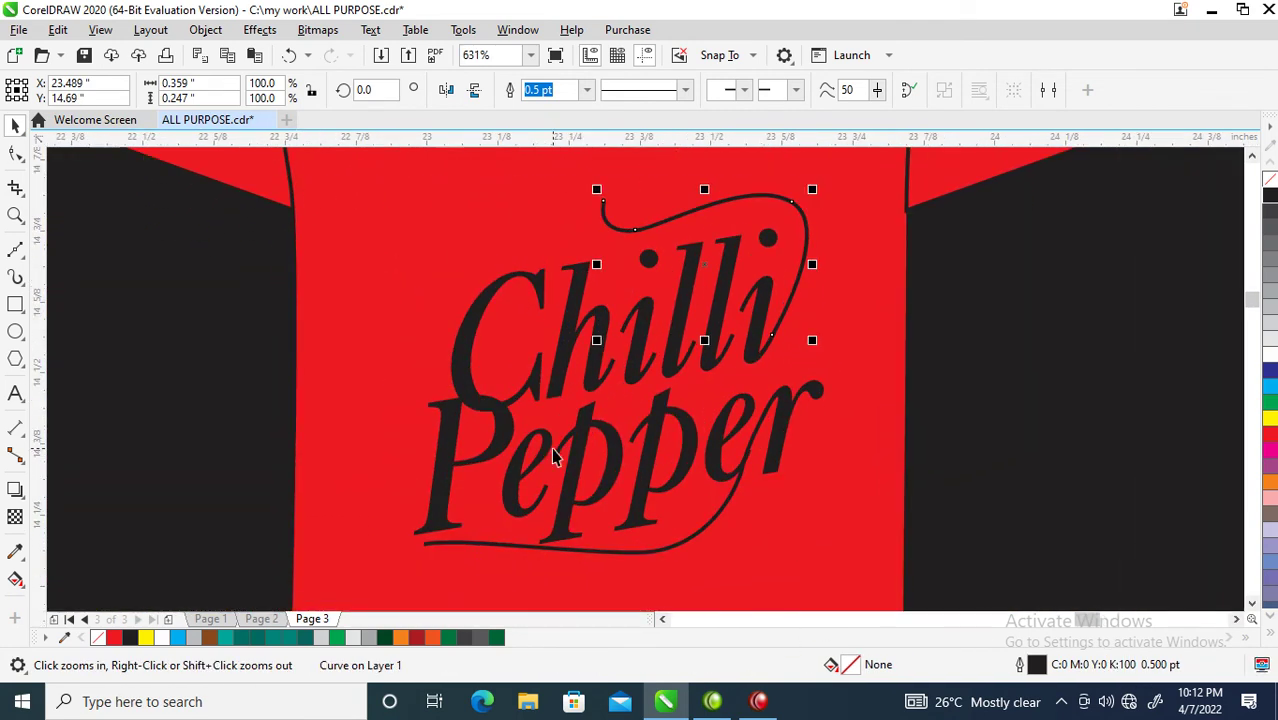
pyautogui.click(652, 430)
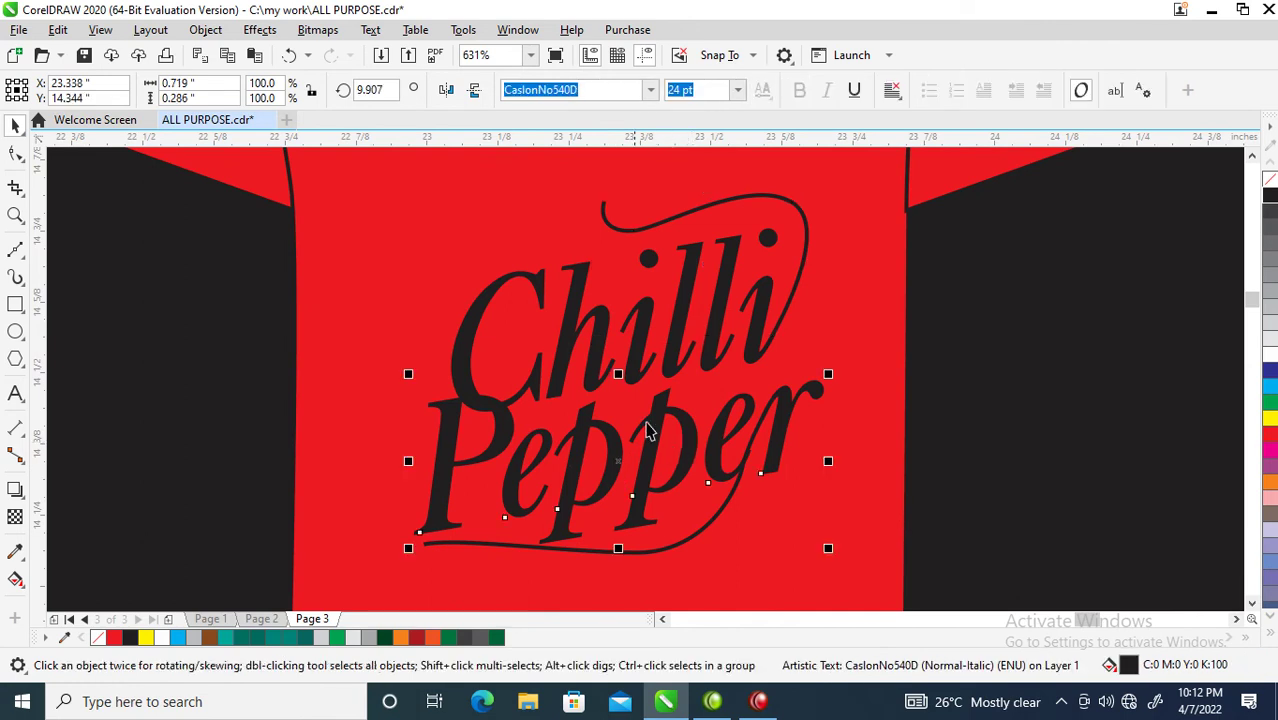
pyautogui.keyDown('shift'); pyautogui.click(597, 340); pyautogui.keyUp('shift')
pyautogui.rightClick(597, 340)
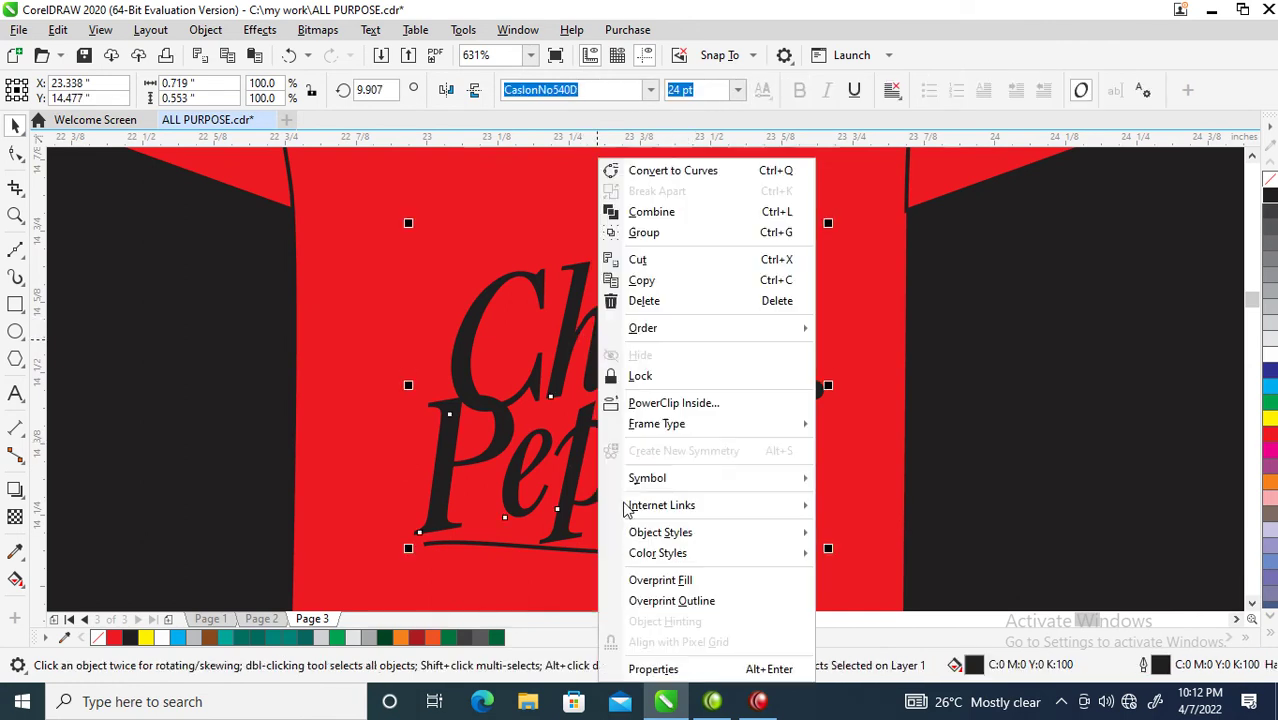
pyautogui.click(683, 179)
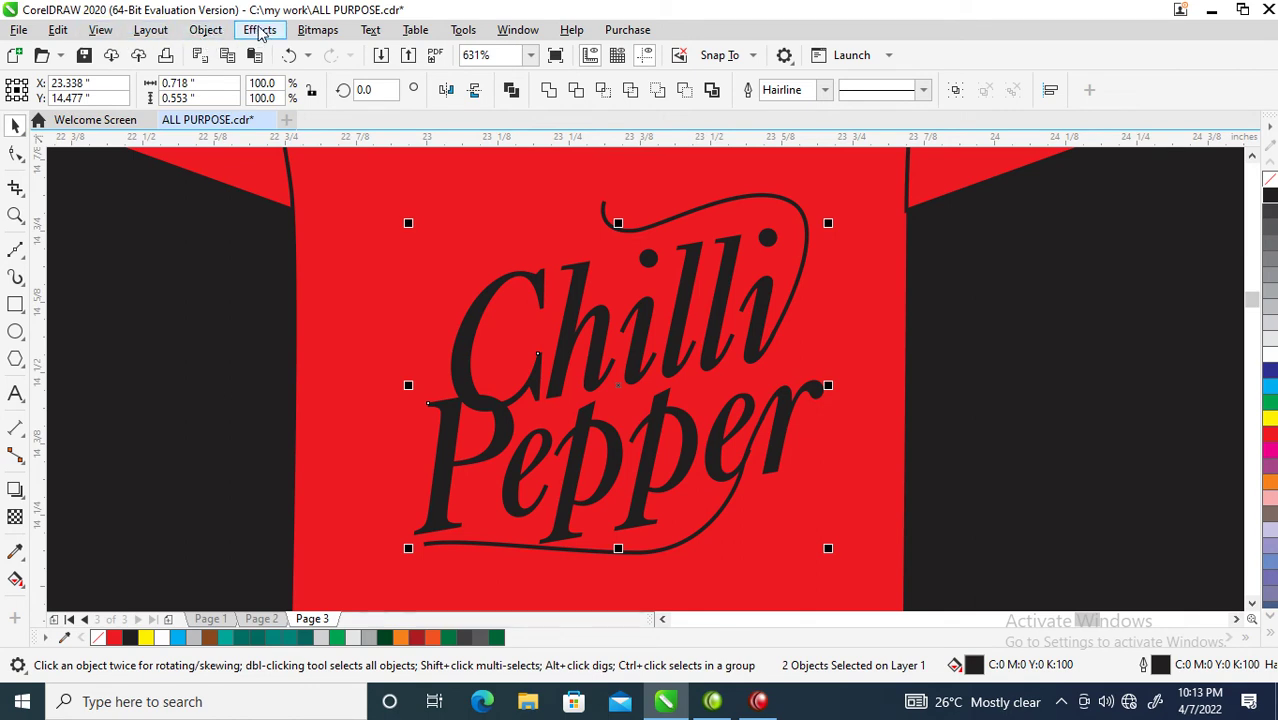
pyautogui.click(550, 90)
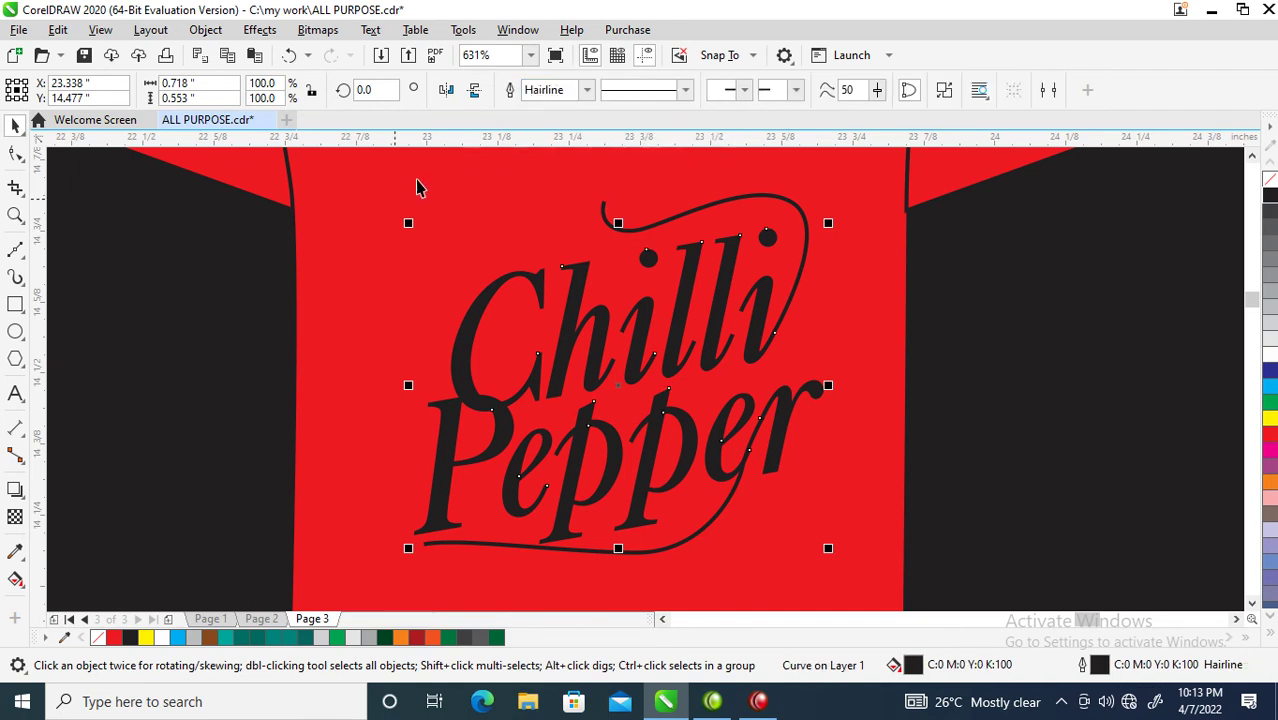
# - Convert the welded lettering's outline into a filled object
pyautogui.click(260, 30)
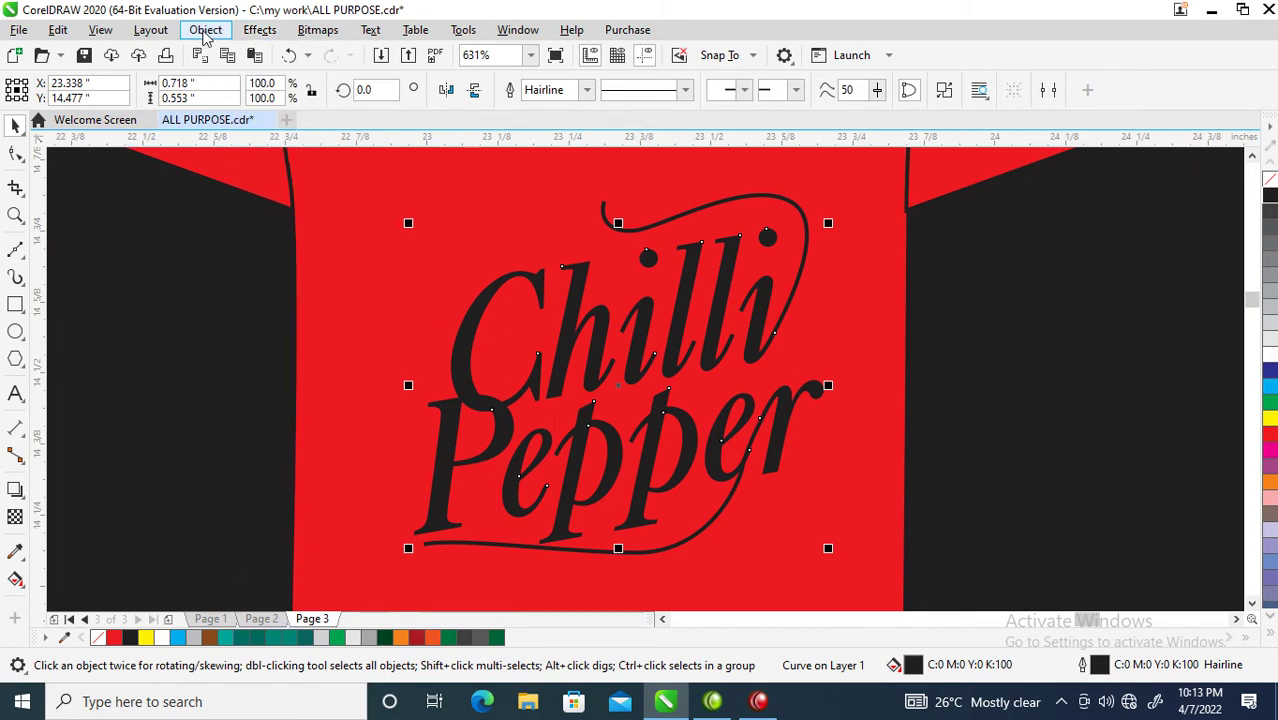
pyautogui.click(205, 29)
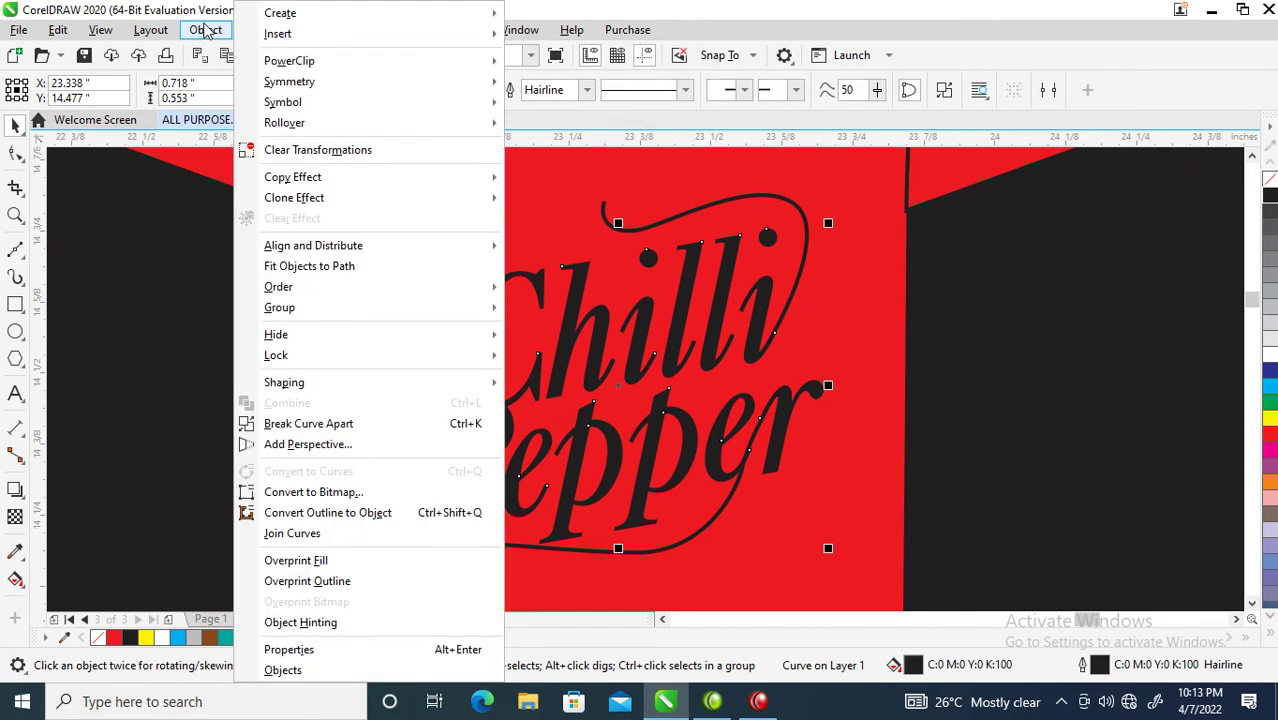
pyautogui.click(328, 513)
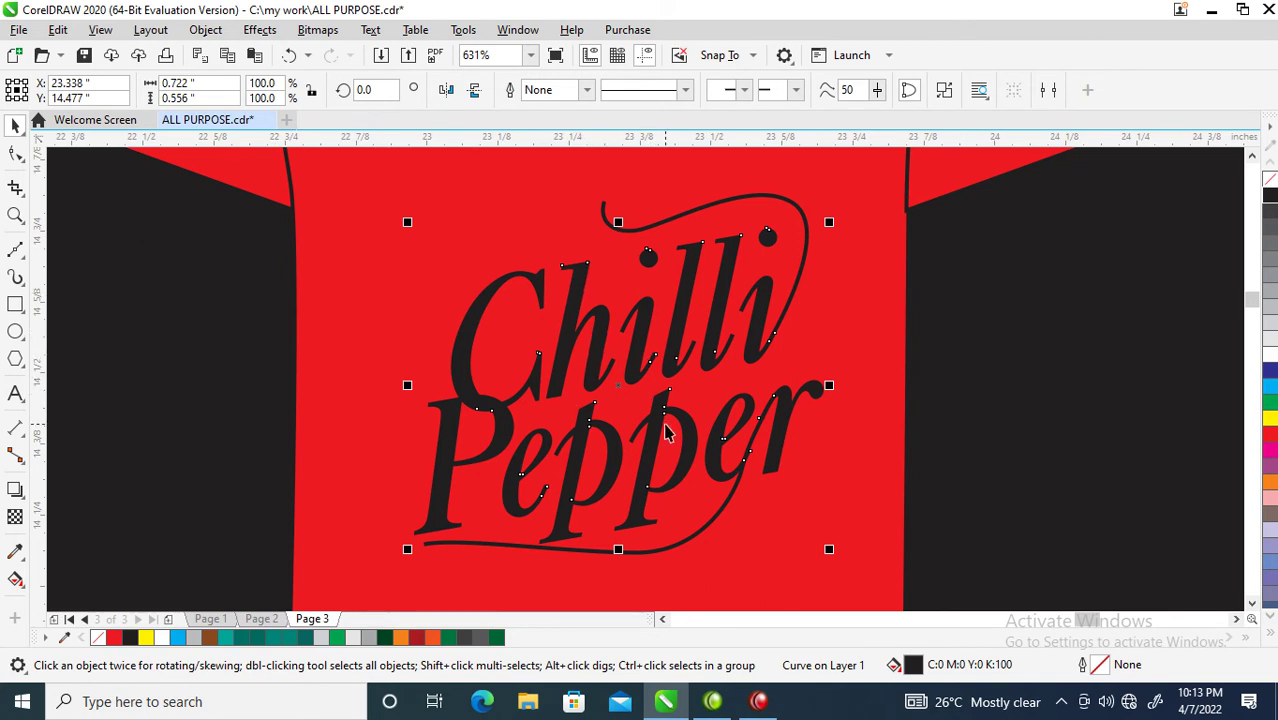
# - Weld another piece into the selected lettering shape
pyautogui.moveTo(622, 385)
pyautogui.mouseDown()
pyautogui.moveTo(579, 320)
pyautogui.moveTo(604, 371)
pyautogui.mouseUp()
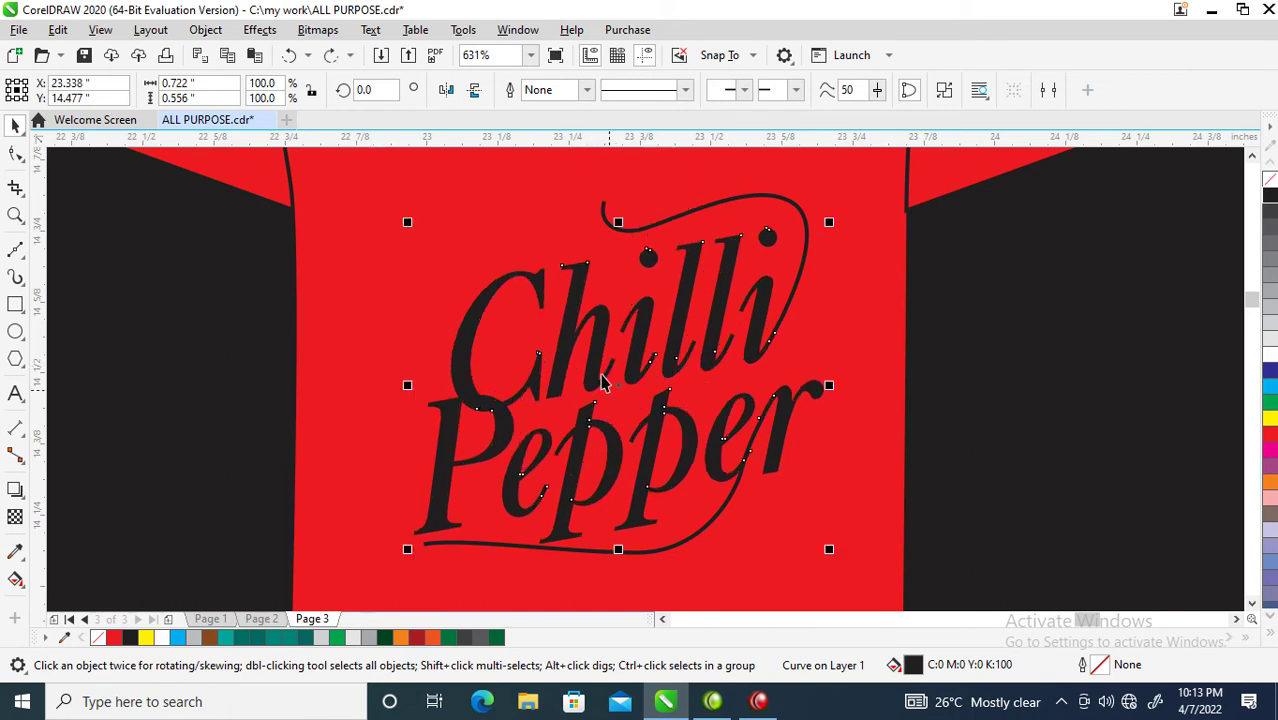
pyautogui.keyDown('shift'); pyautogui.click(648, 455); pyautogui.keyUp('shift')
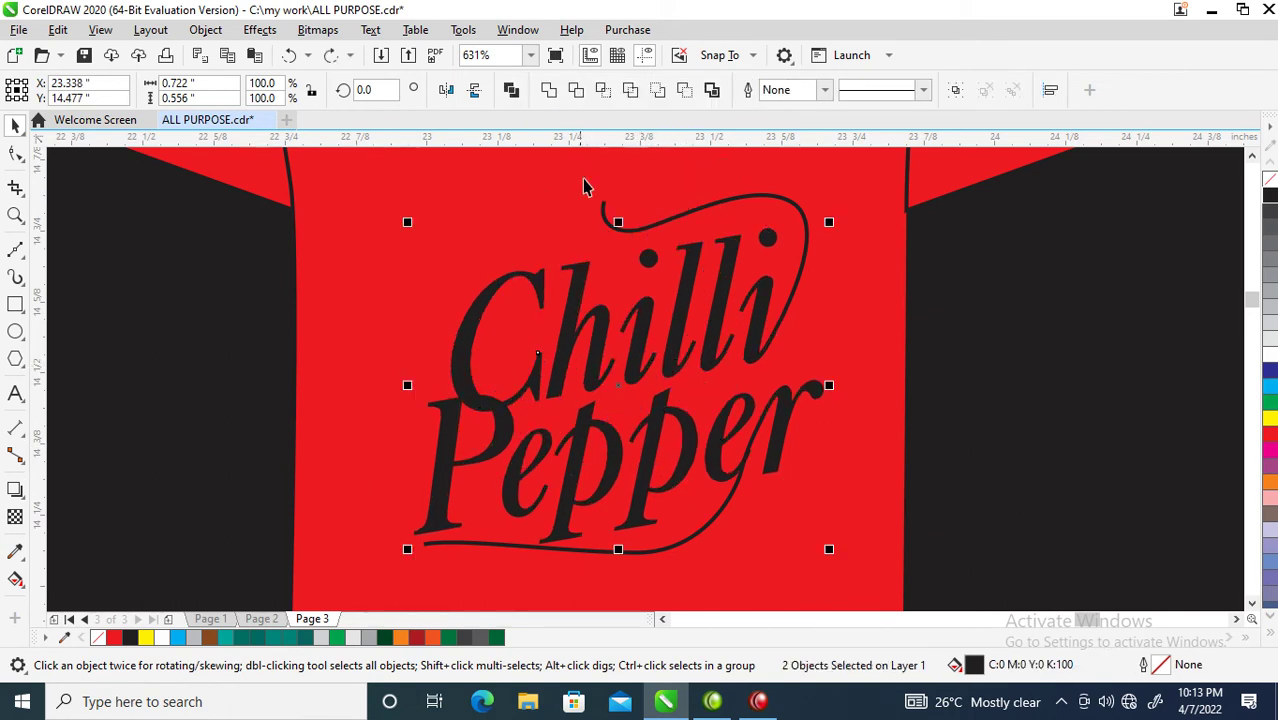
pyautogui.click(548, 90)
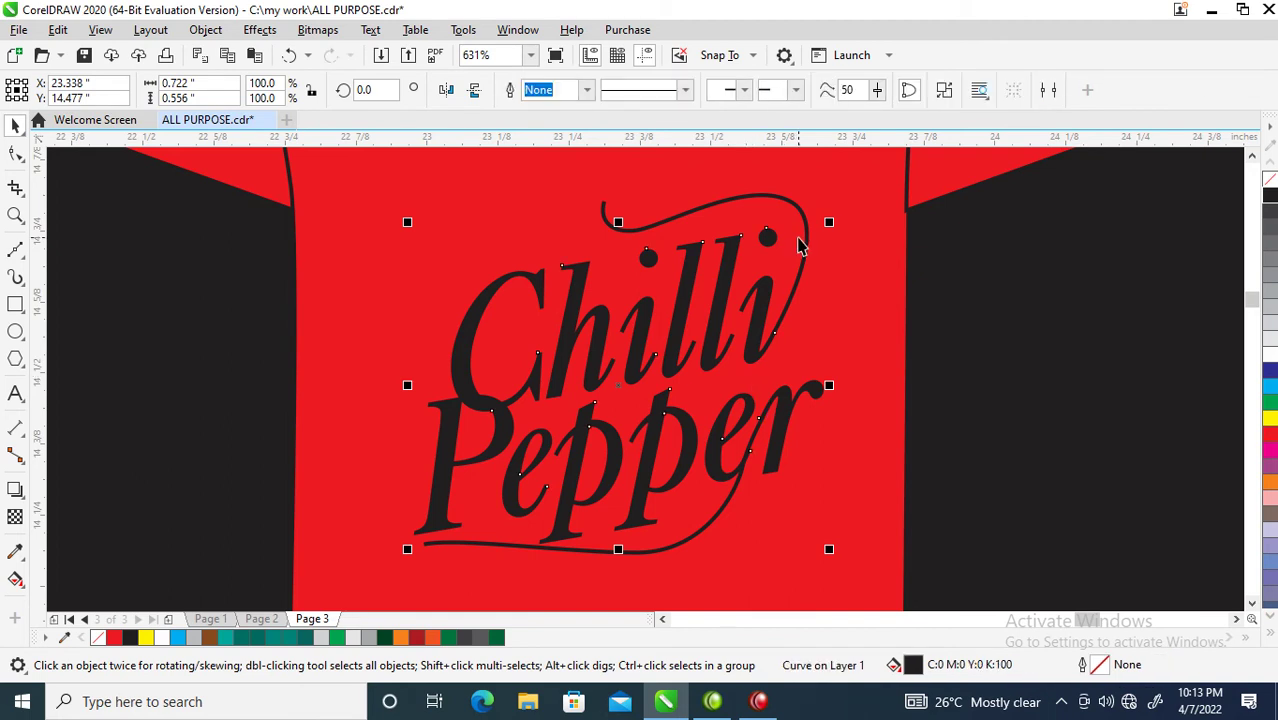
# - Combine the two swashes with Ctrl+L and convert their outline into a filled shape
pyautogui.click(806, 248)
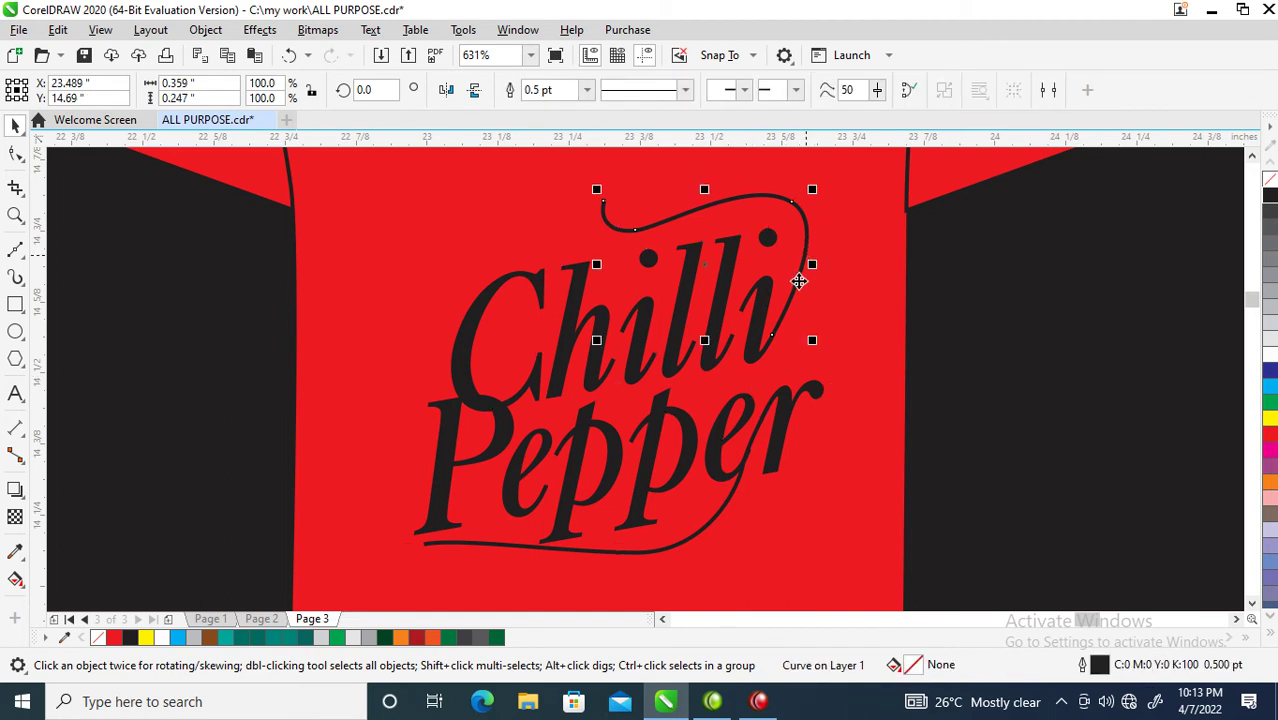
pyautogui.keyDown('shift'); pyautogui.click(731, 508); pyautogui.keyUp('shift')
pyautogui.hotkey('ctrl', 'l')
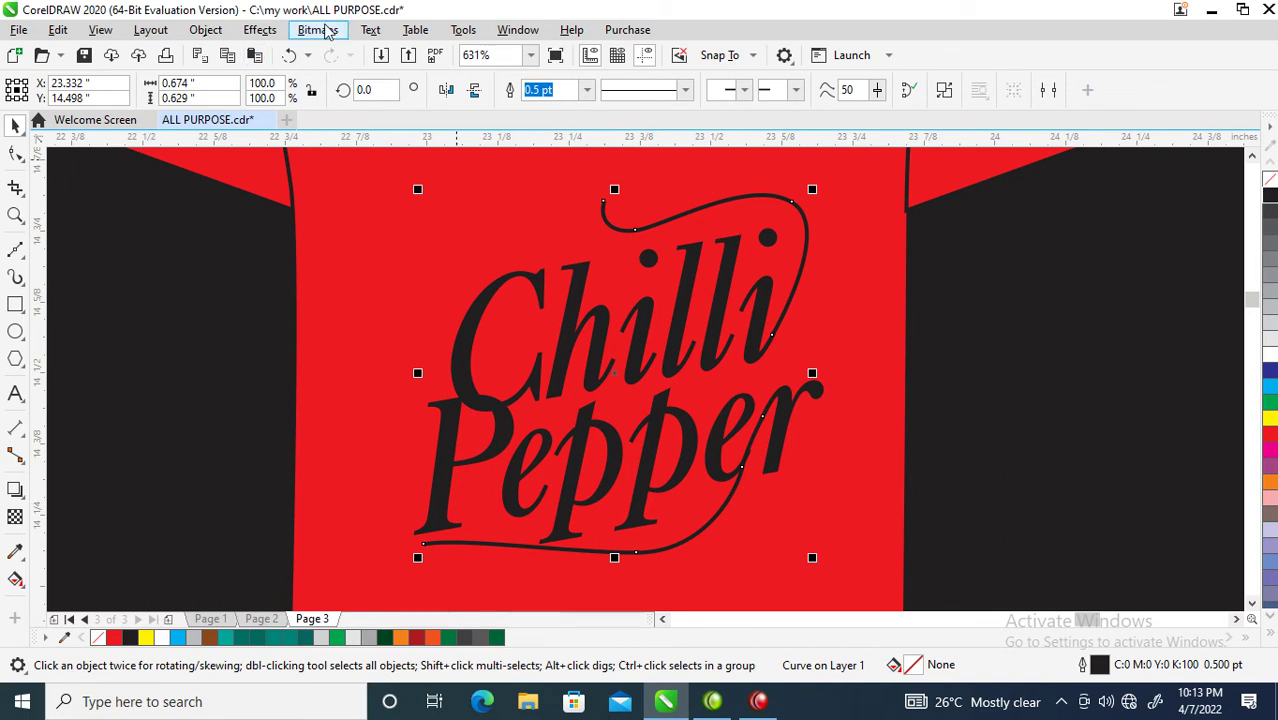
pyautogui.click(260, 30)
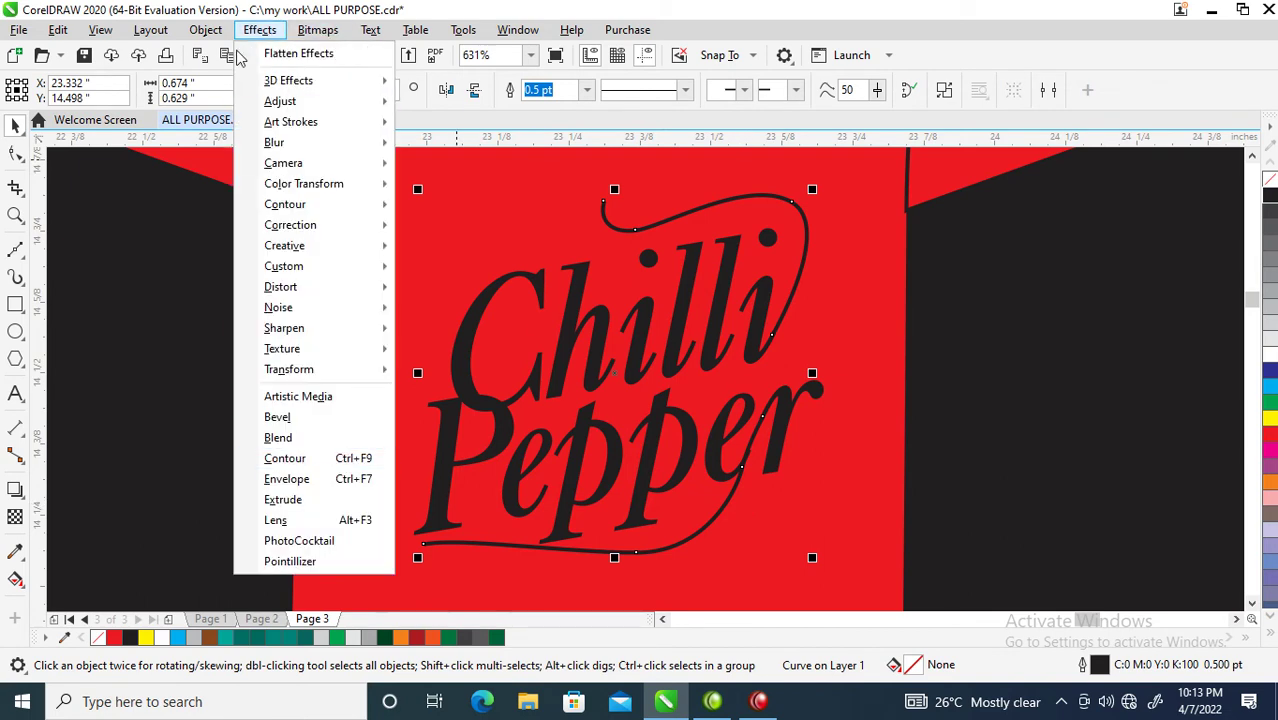
pyautogui.click(205, 30)
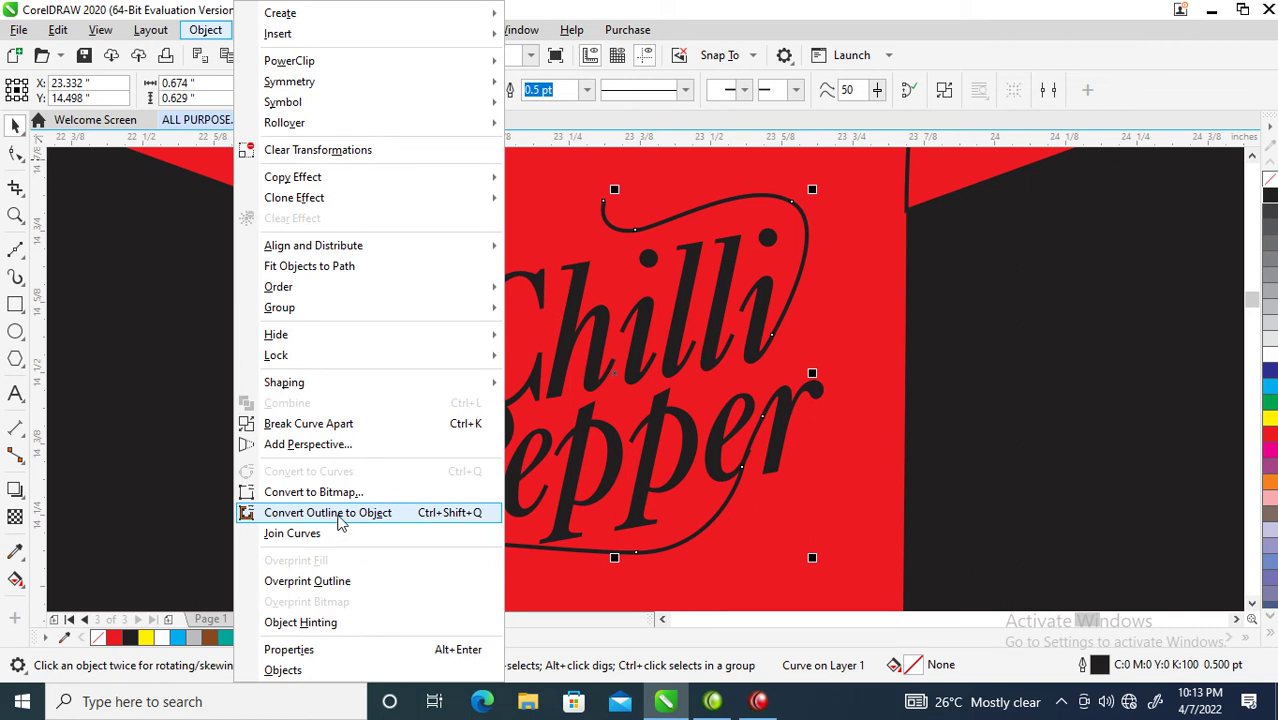
pyautogui.click(339, 517)
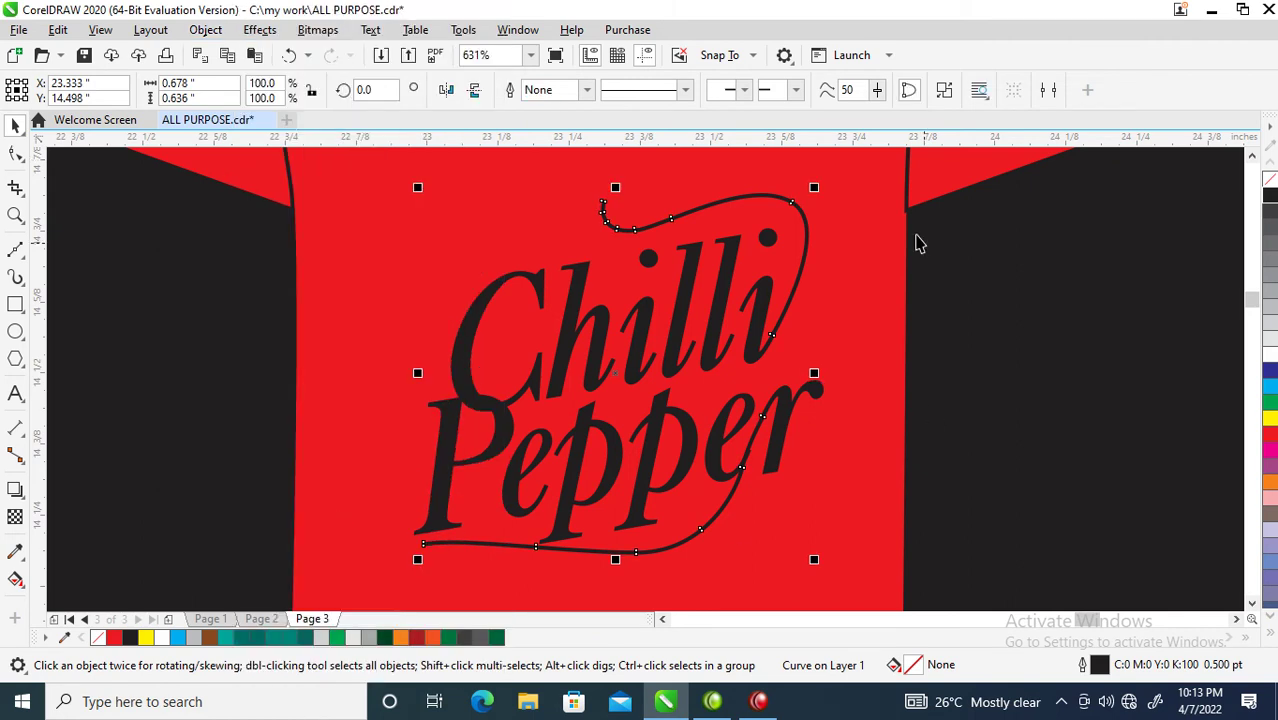
pyautogui.moveTo(812, 290); pyautogui.dragTo(880, 300)
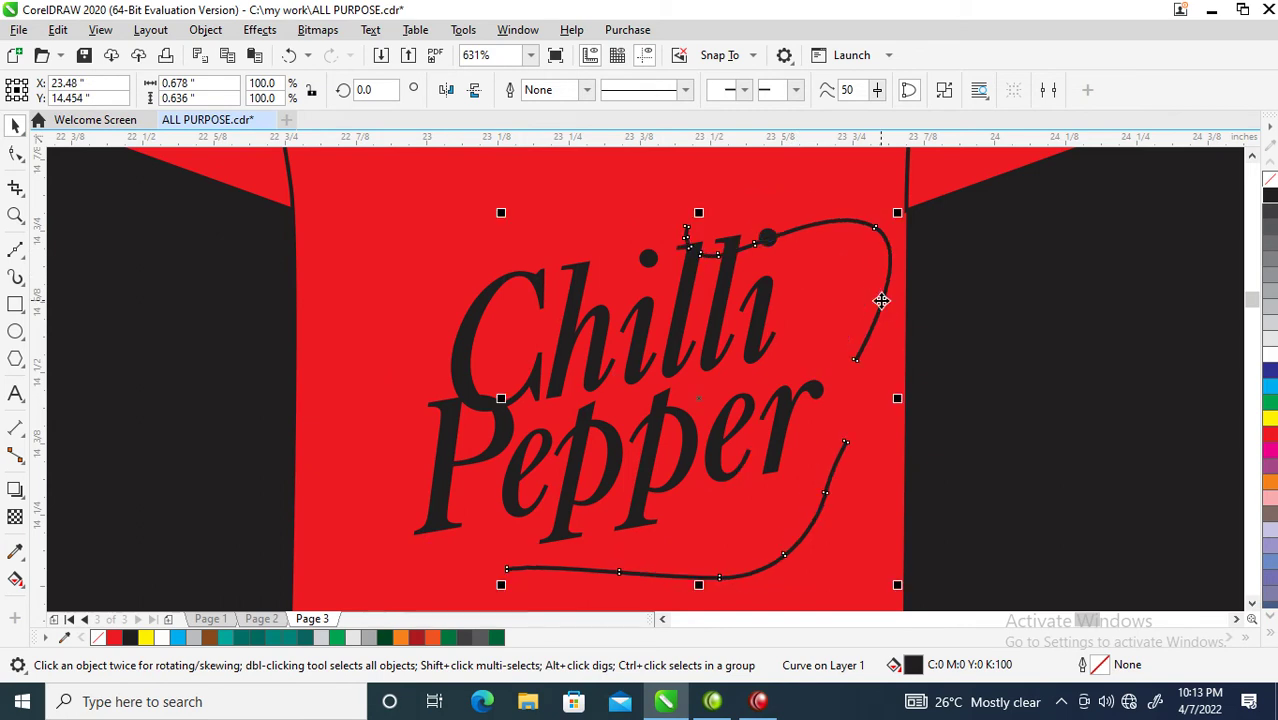
pyautogui.hotkey('ctrl', 'z')
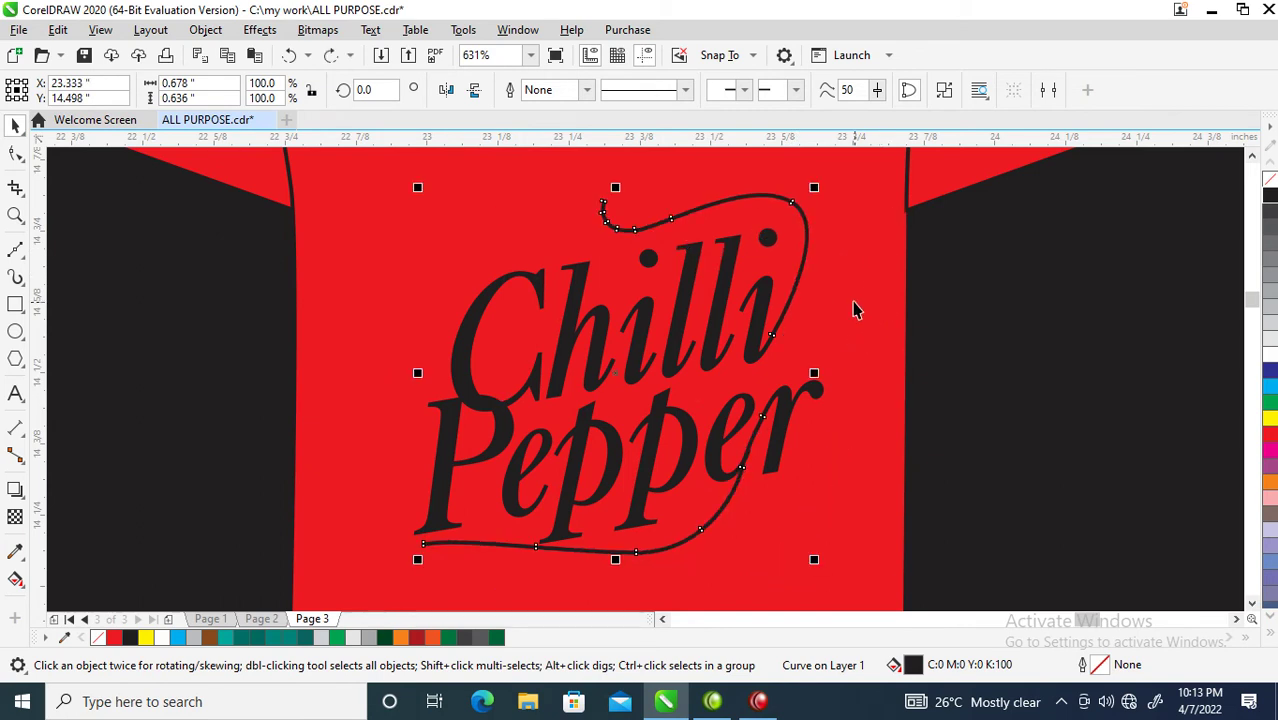
# - Node-edit the top swash, pulling nodes up and right to thicken its arc
pyautogui.doubleClick(797, 203)
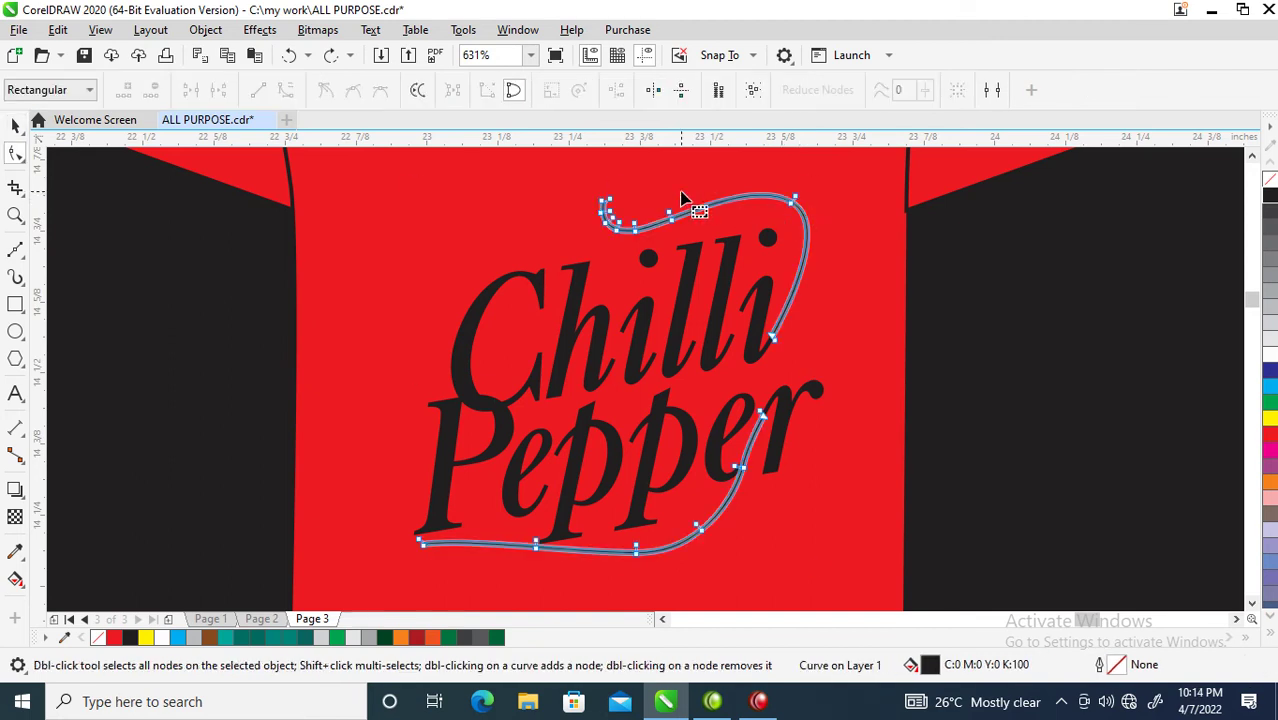
pyautogui.press('z')
pyautogui.moveTo(531, 162); pyautogui.dragTo(889, 372)
pyautogui.moveTo(843, 244); pyautogui.dragTo(857, 217)
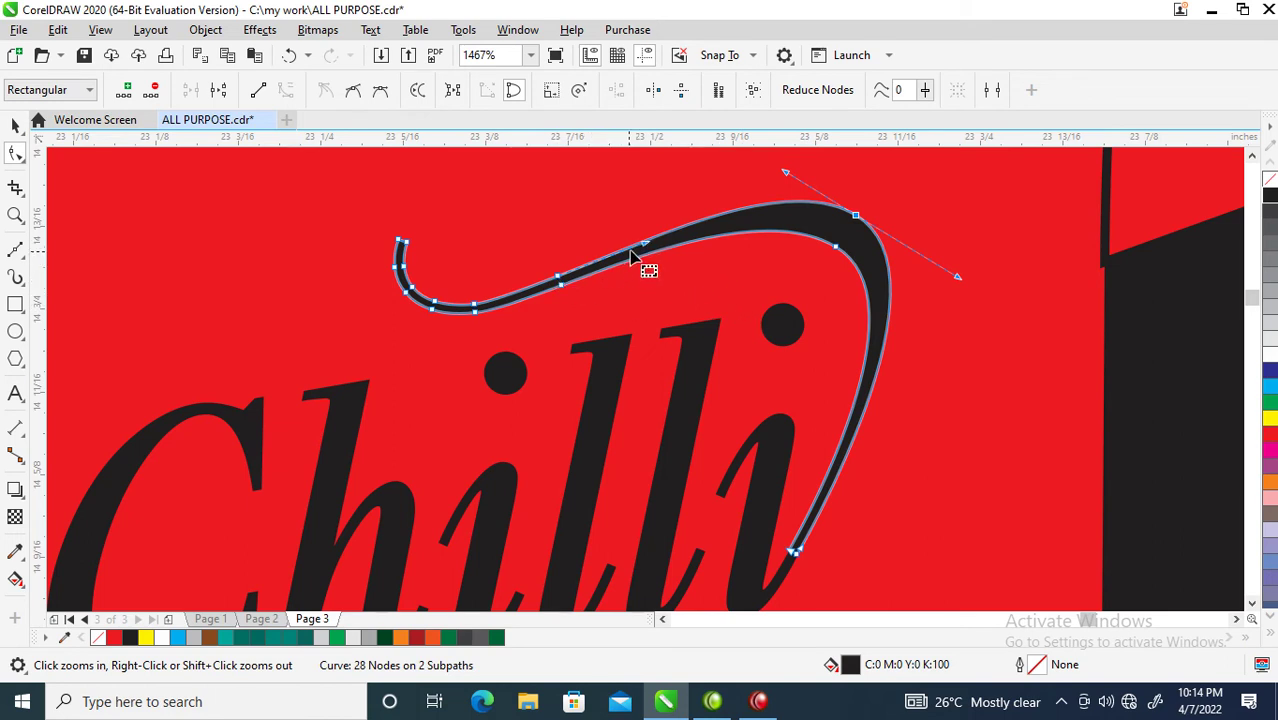
pyautogui.moveTo(647, 249); pyautogui.dragTo(662, 224)
# - Zoom in close on the swash's curled upper end
pyautogui.press('space')
pyautogui.scroll(-5, 623, 302)
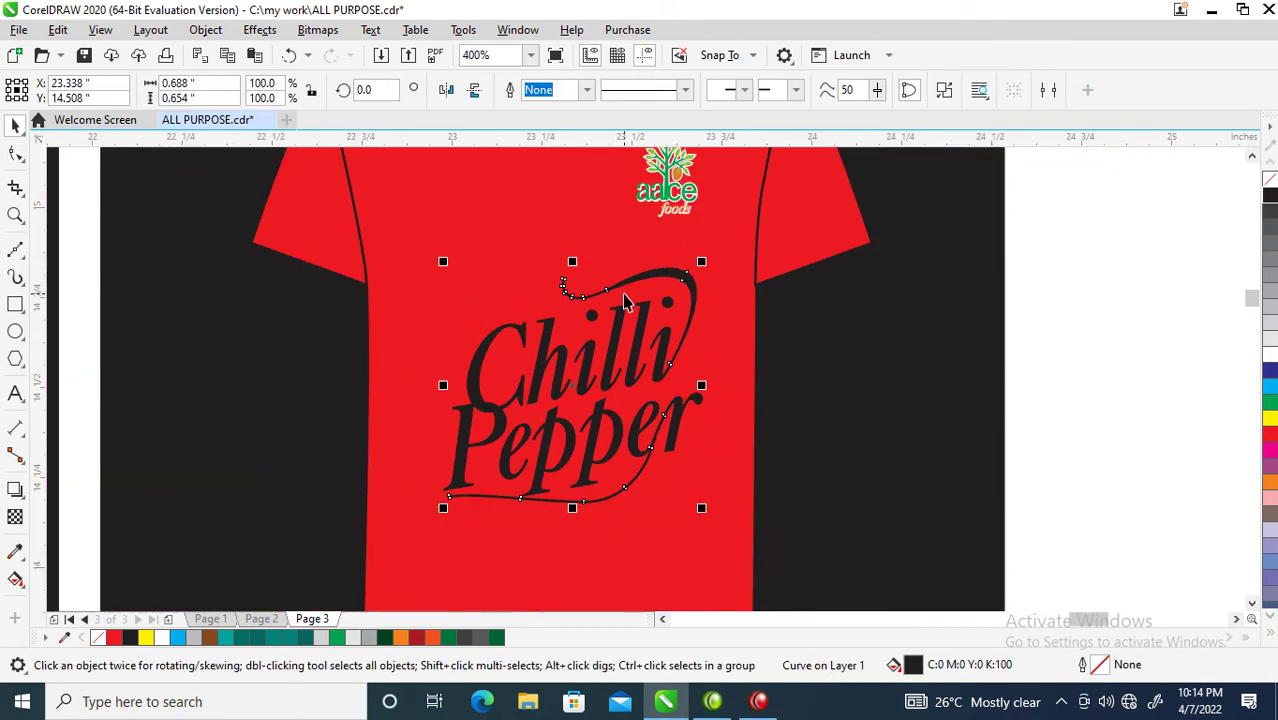
pyautogui.press('z')
pyautogui.moveTo(410, 202); pyautogui.dragTo(782, 516)
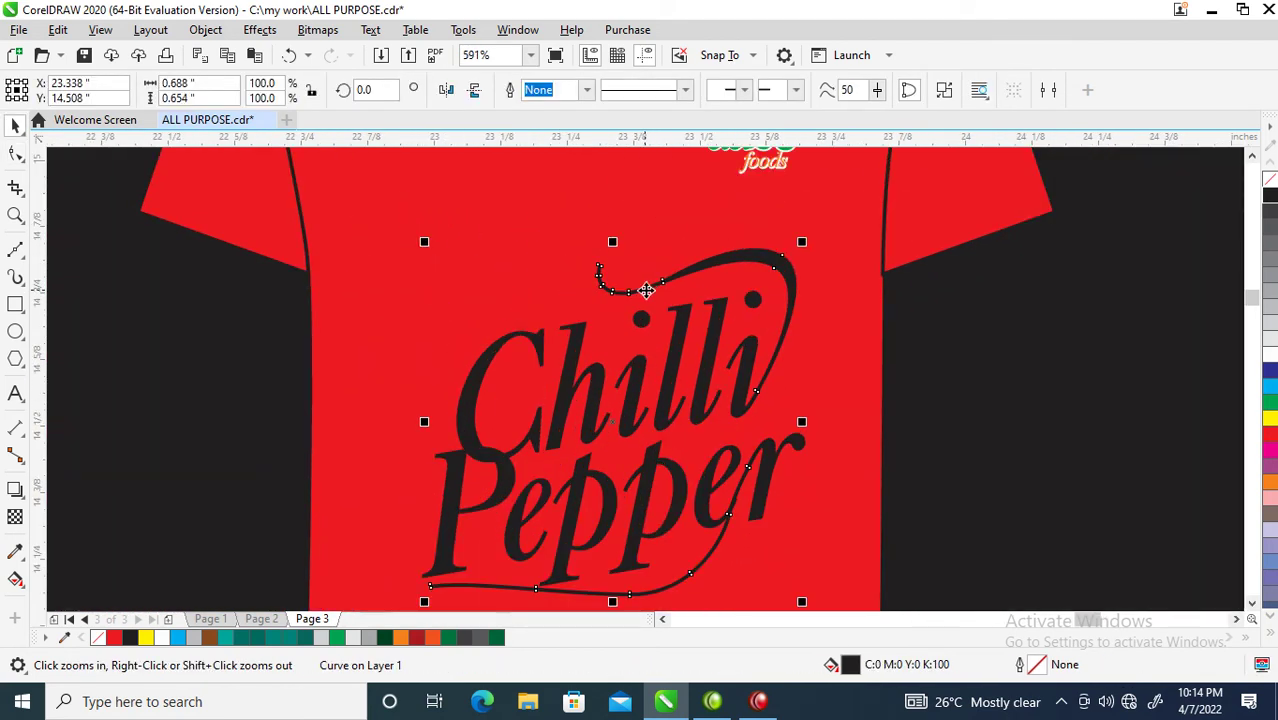
pyautogui.moveTo(553, 214); pyautogui.dragTo(777, 348)
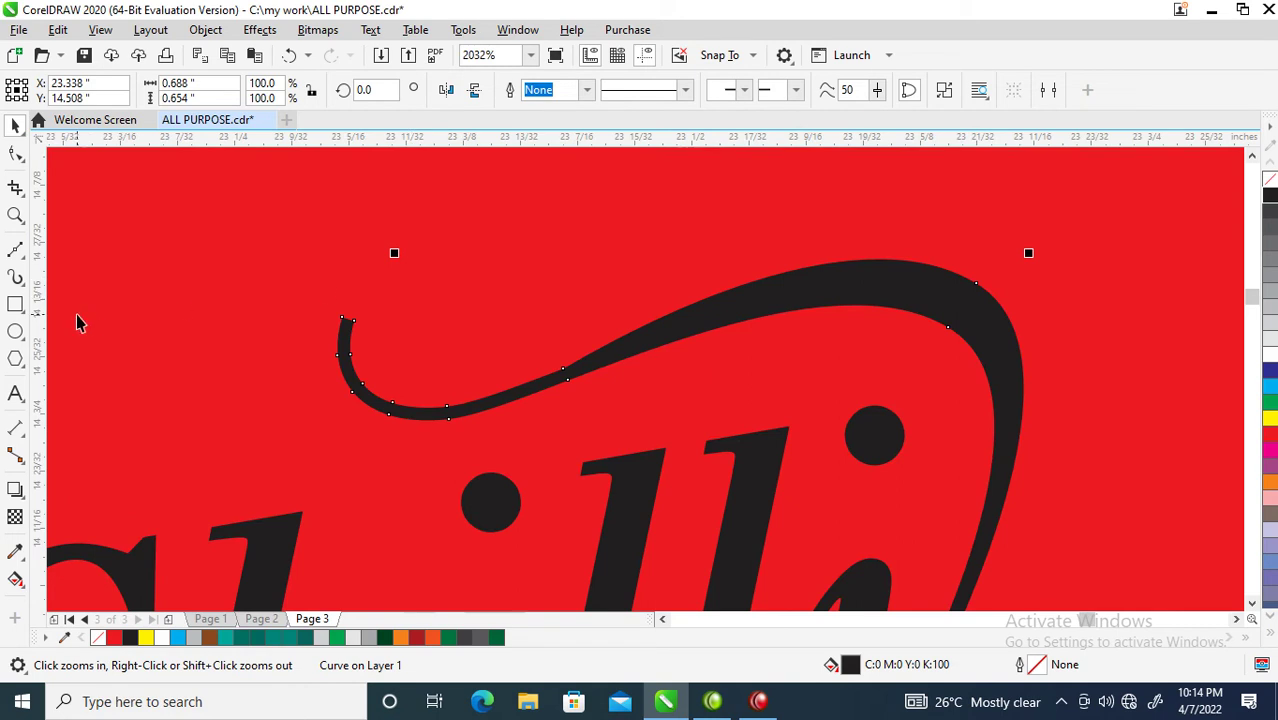
# - Draw a 0.032-inch circle on the top swash's curled tip, filled black with no outline
pyautogui.click(28, 335)
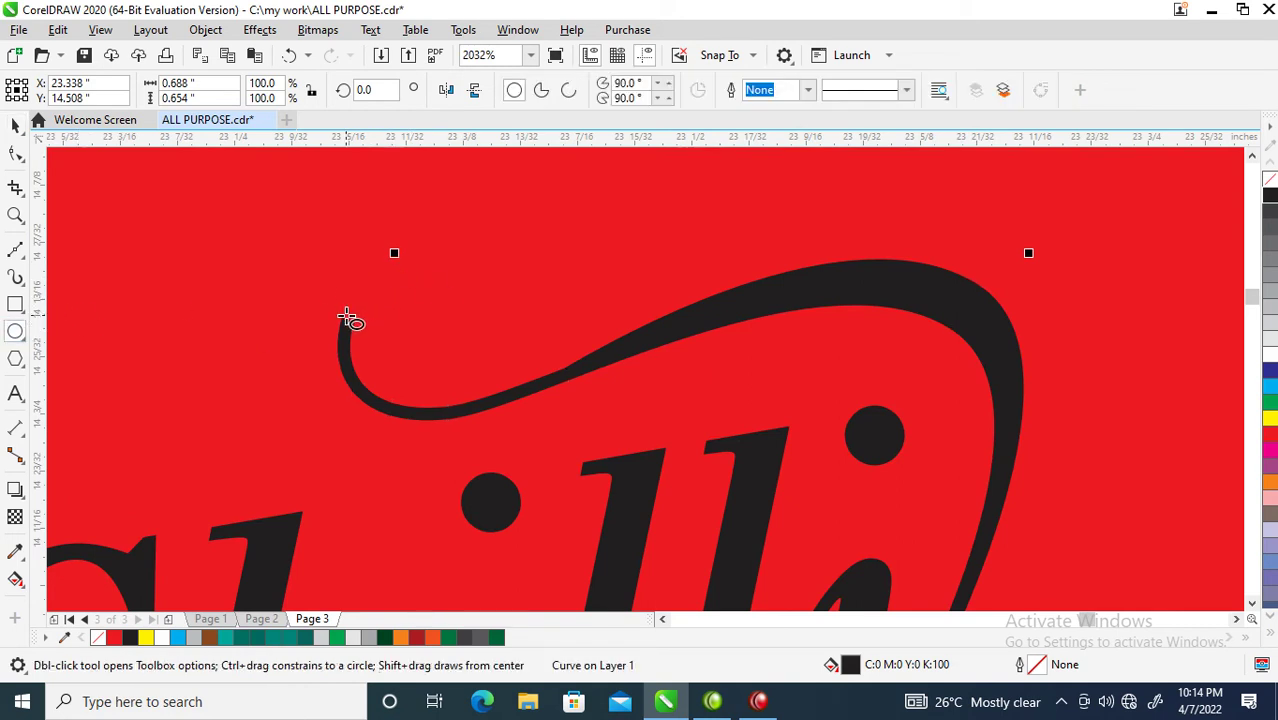
pyautogui.moveTo(341, 312); pyautogui.dragTo(392, 370)
pyautogui.press('space')
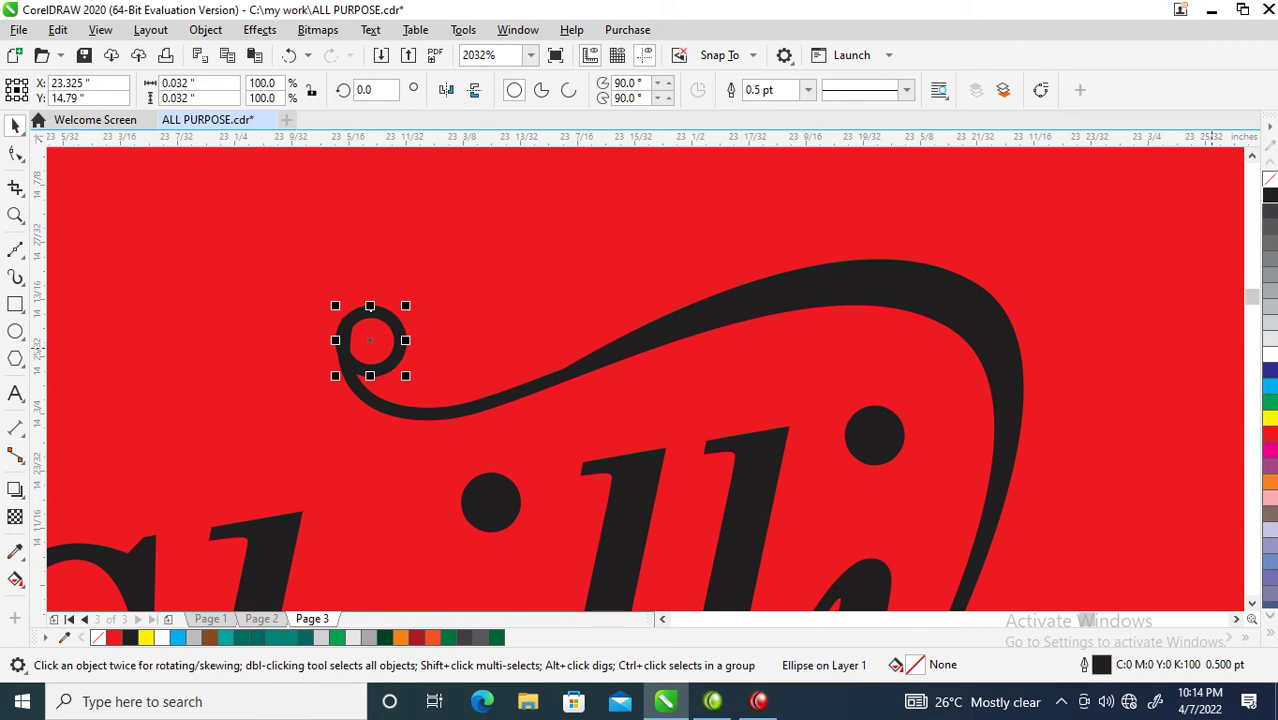
pyautogui.click(1270, 194)
pyautogui.rightClick(1270, 178)
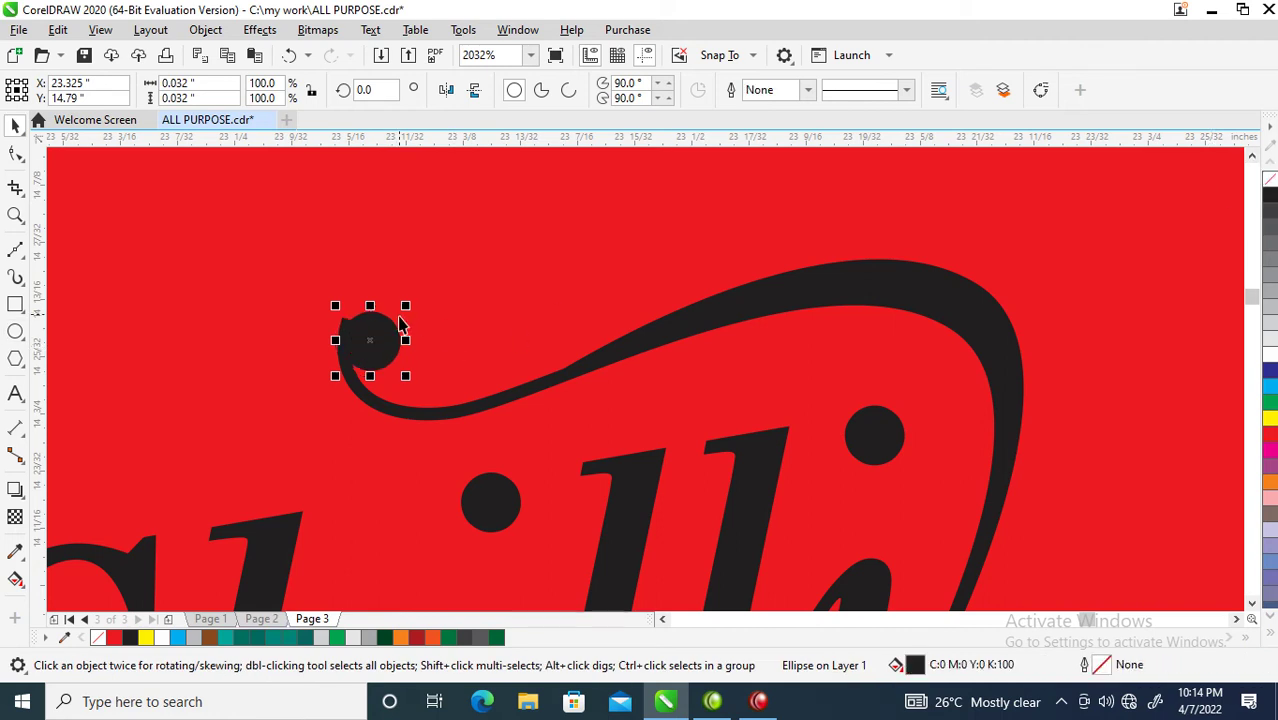
pyautogui.moveTo(390, 357); pyautogui.dragTo(385, 340)
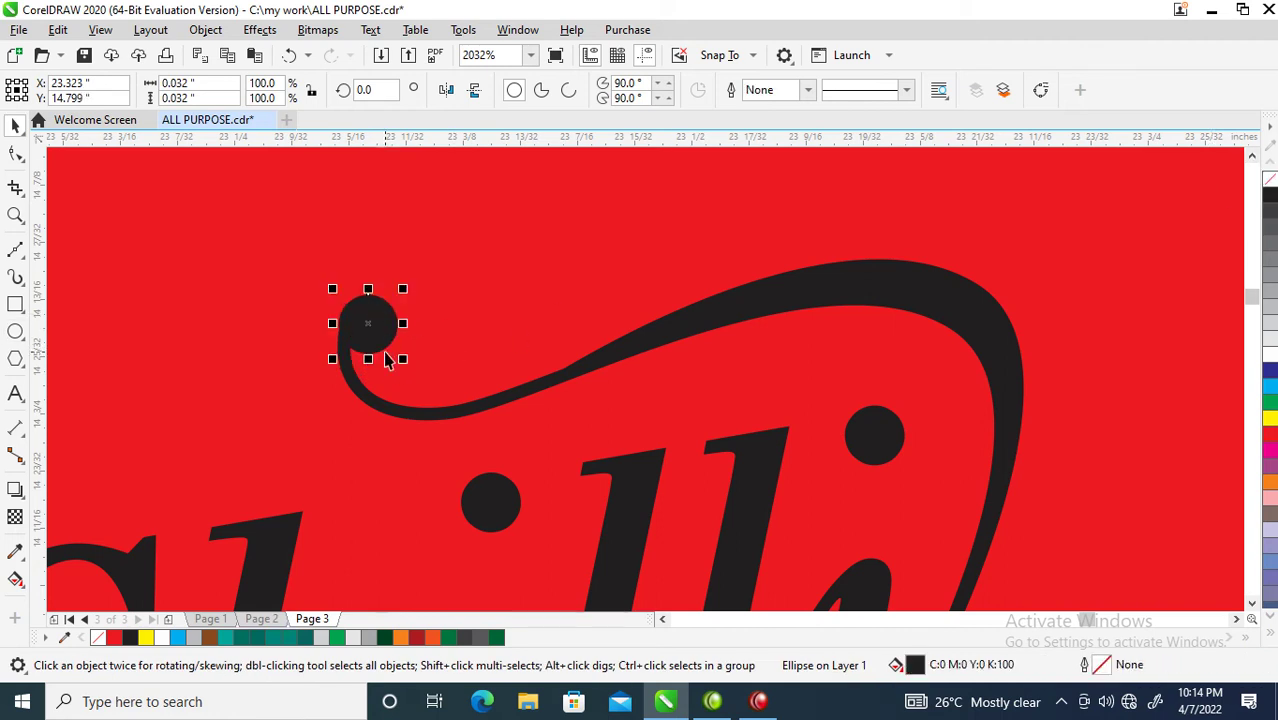
pyautogui.scroll(-8, 385, 352)
pyautogui.press('z')
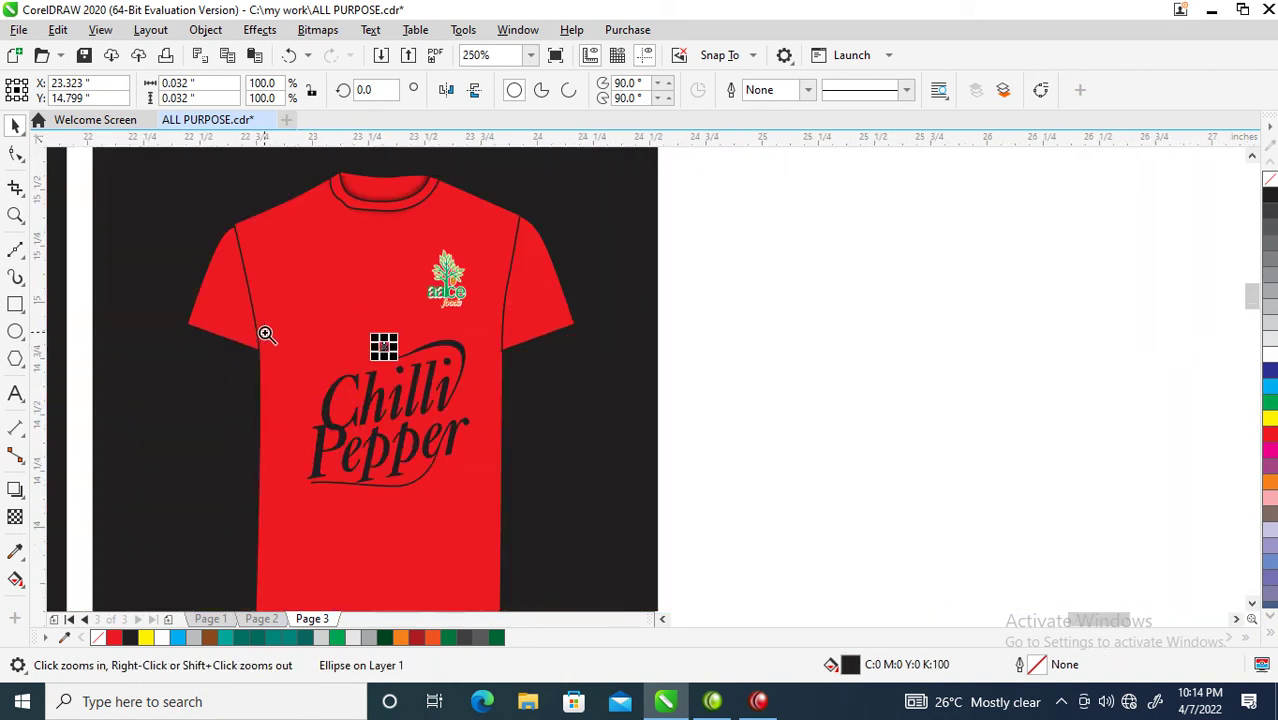
pyautogui.moveTo(256, 336); pyautogui.dragTo(433, 478)
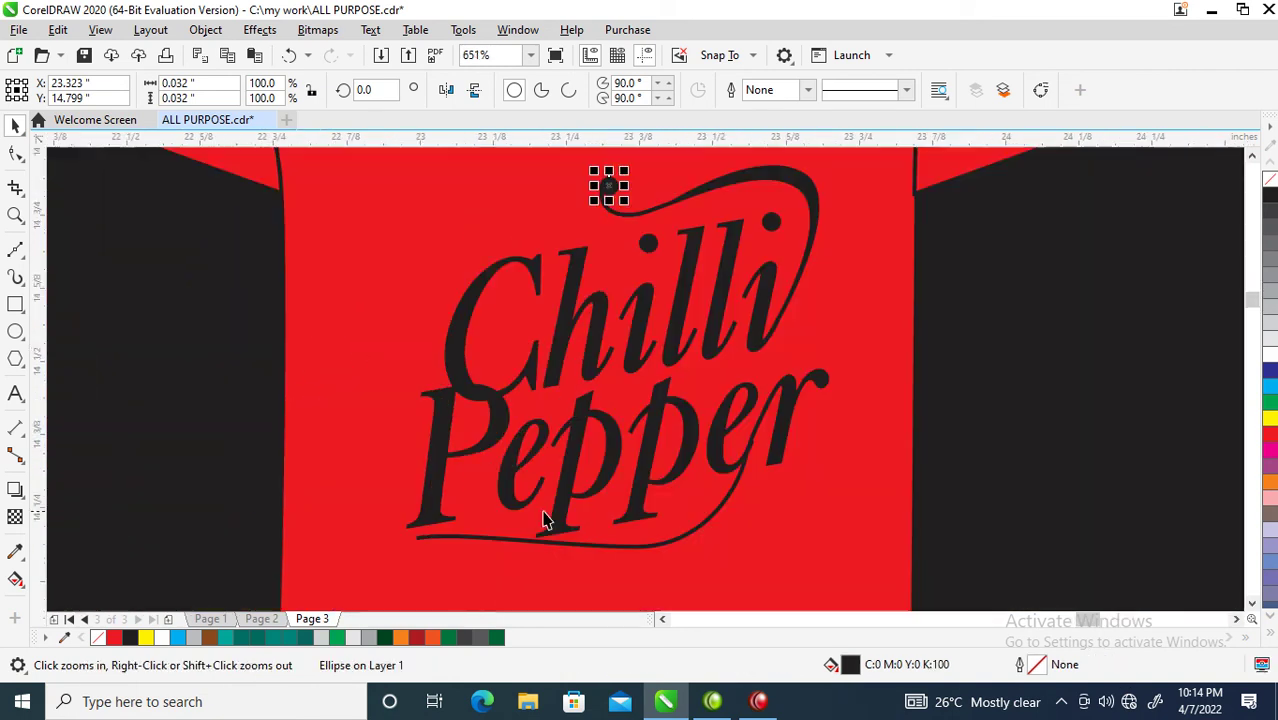
pyautogui.press('space')
pyautogui.click(695, 530)
# - Delete an extra node on the lower swash and bend its segment slightly downward
pyautogui.press('z')
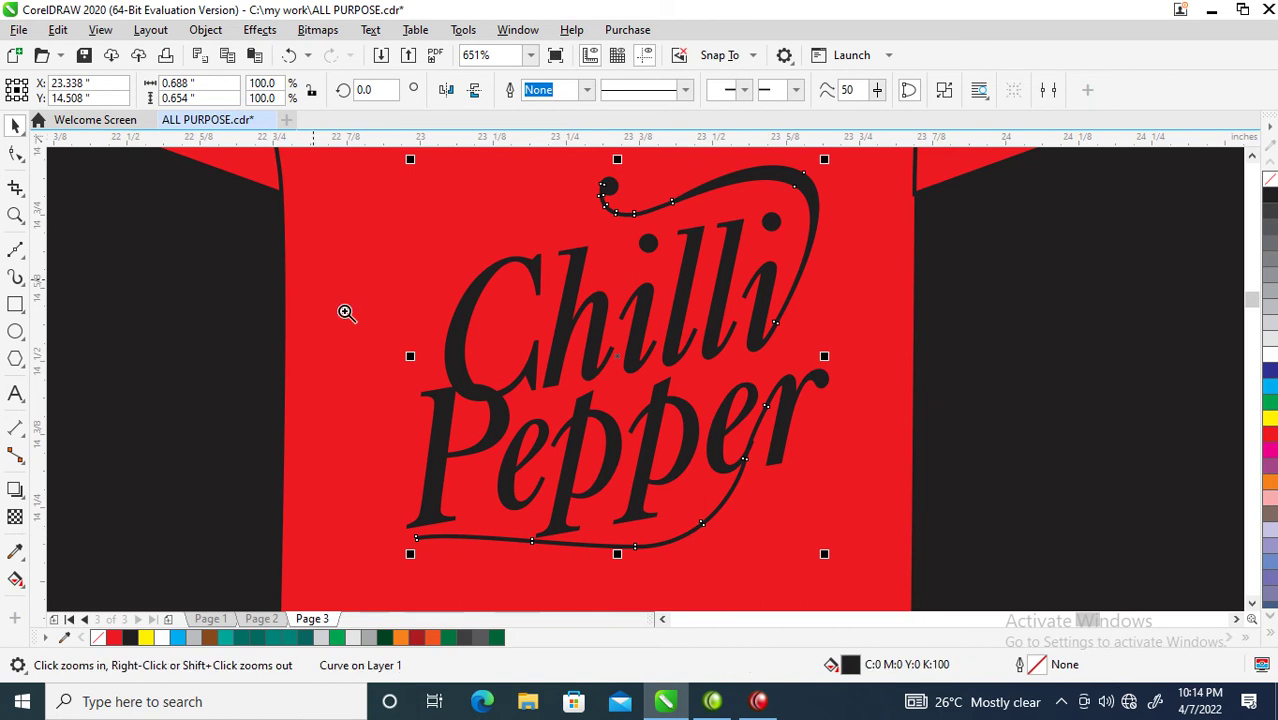
pyautogui.moveTo(351, 236); pyautogui.dragTo(915, 588)
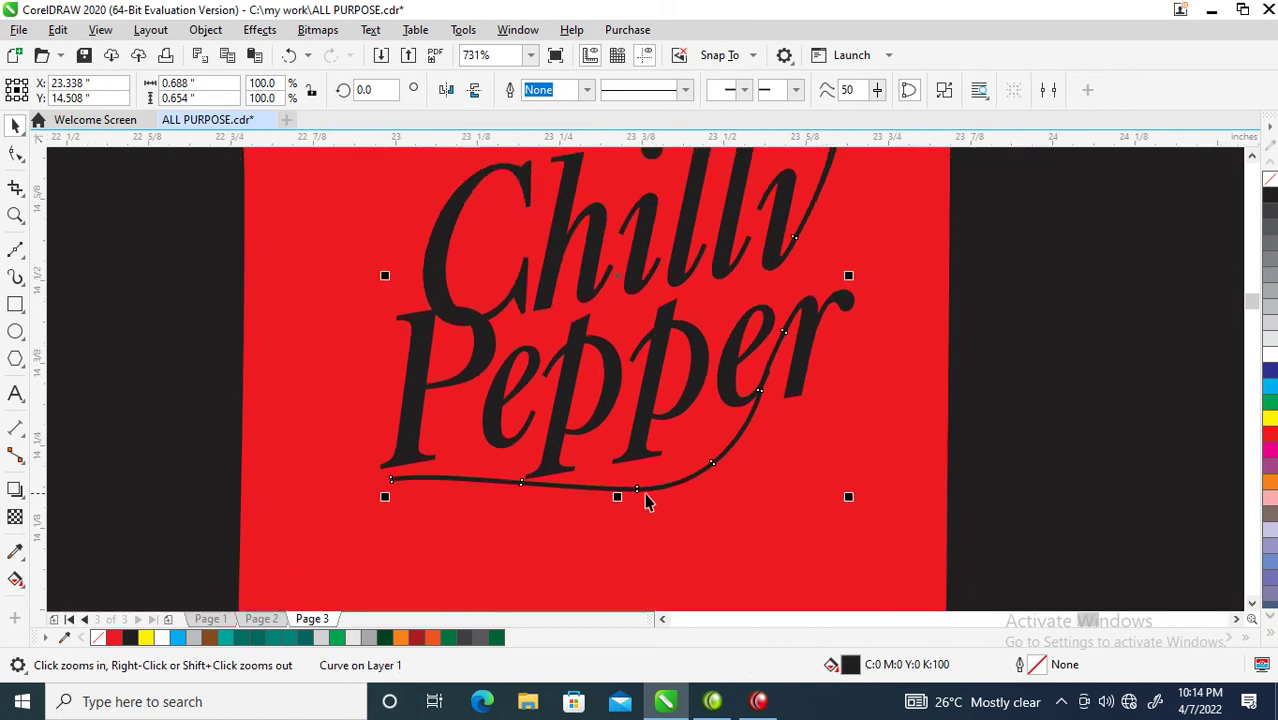
pyautogui.moveTo(378, 300); pyautogui.dragTo(812, 580)
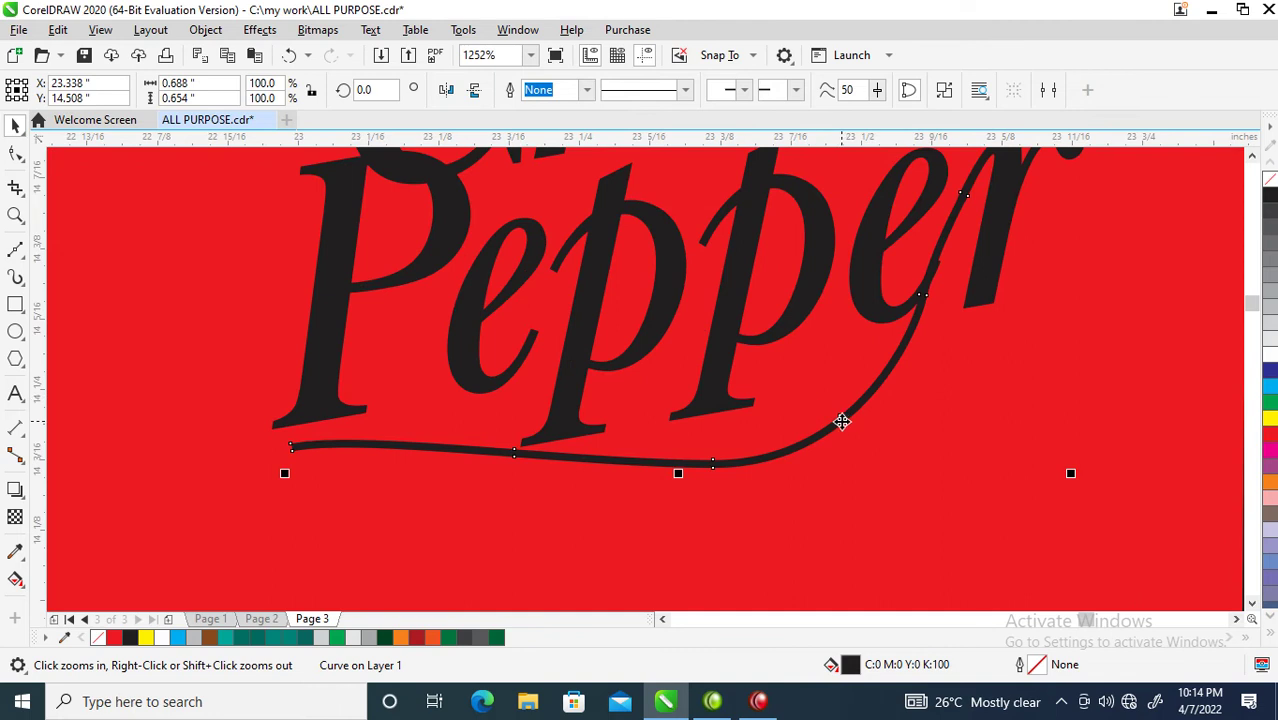
pyautogui.press('F10')
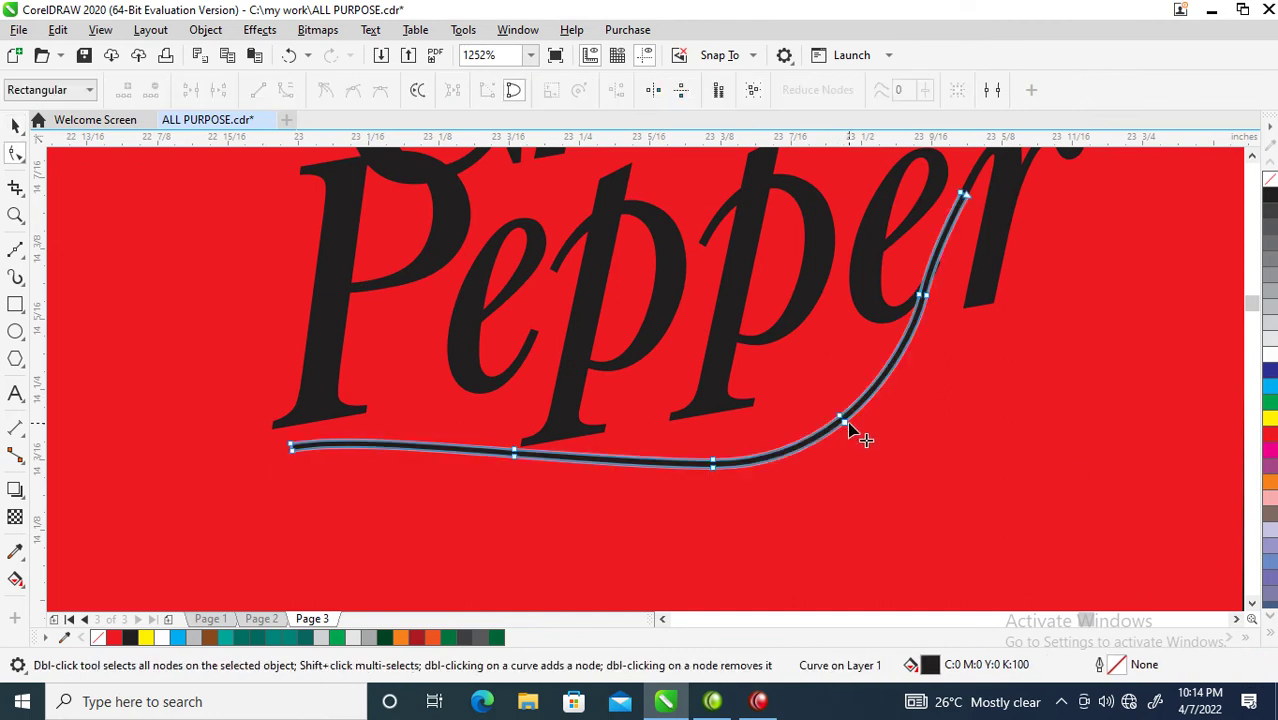
pyautogui.click(843, 425)
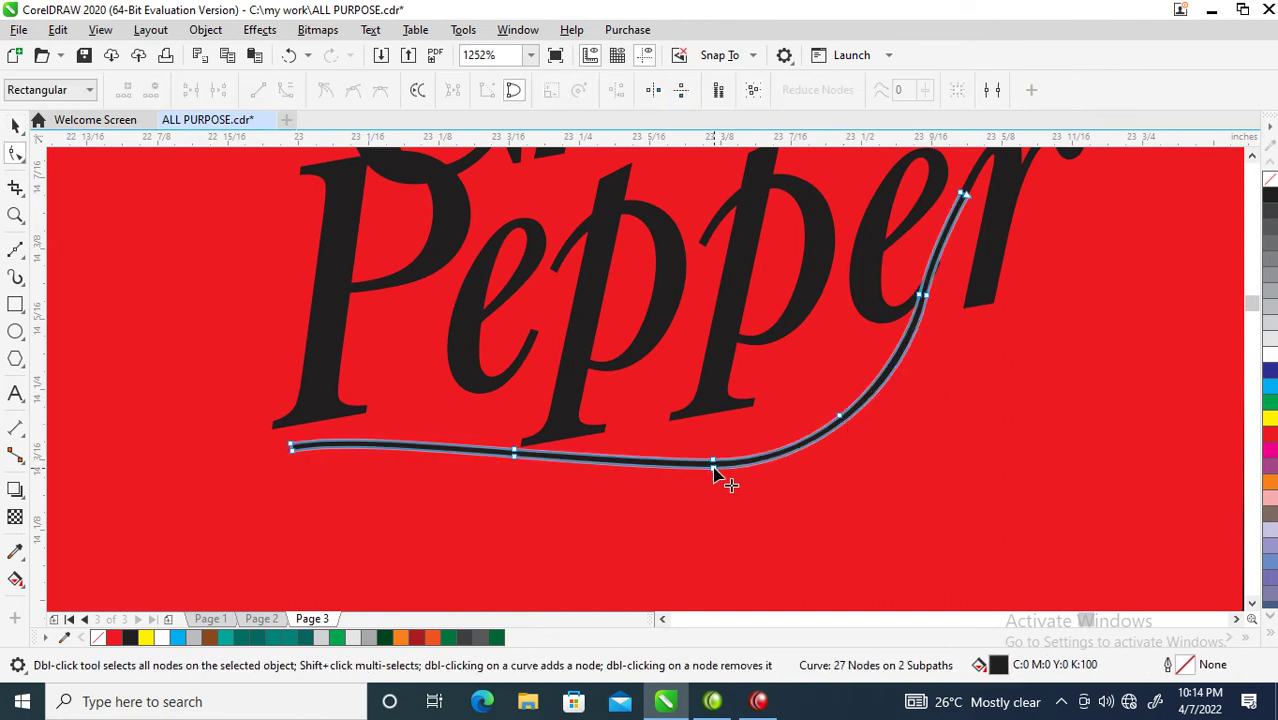
pyautogui.doubleClick(714, 467)
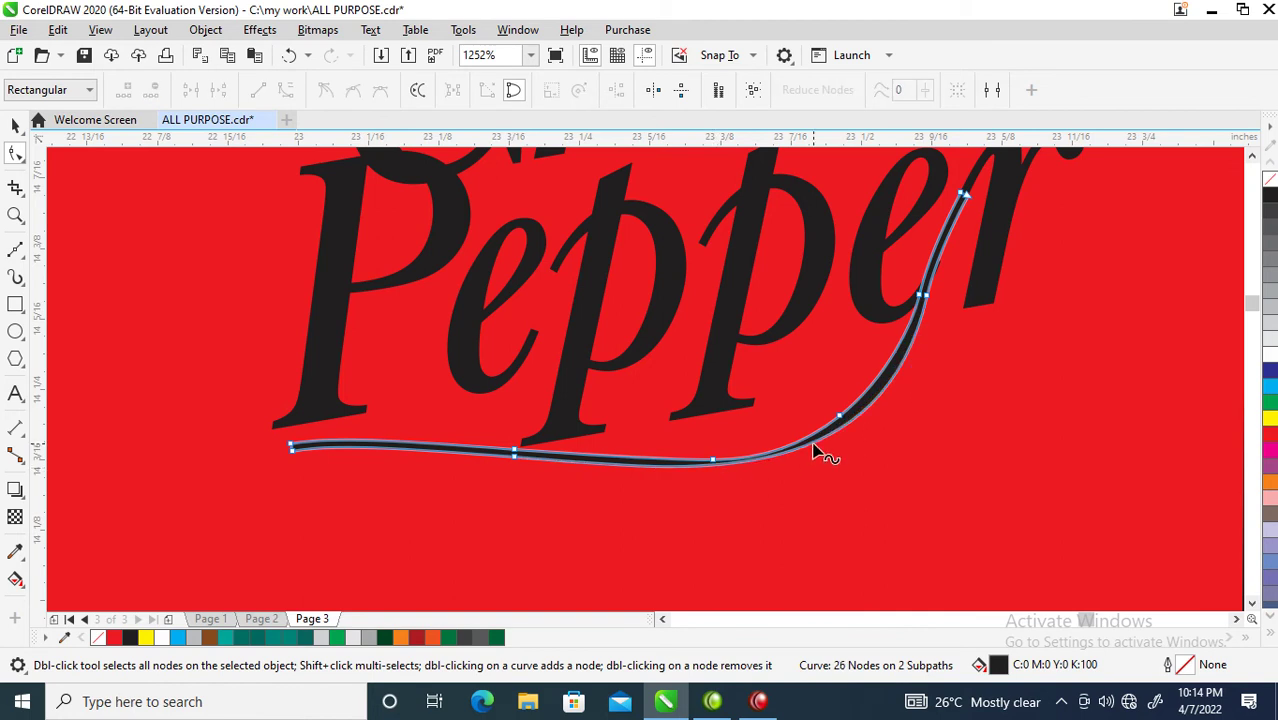
pyautogui.moveTo(821, 452); pyautogui.dragTo(825, 459)
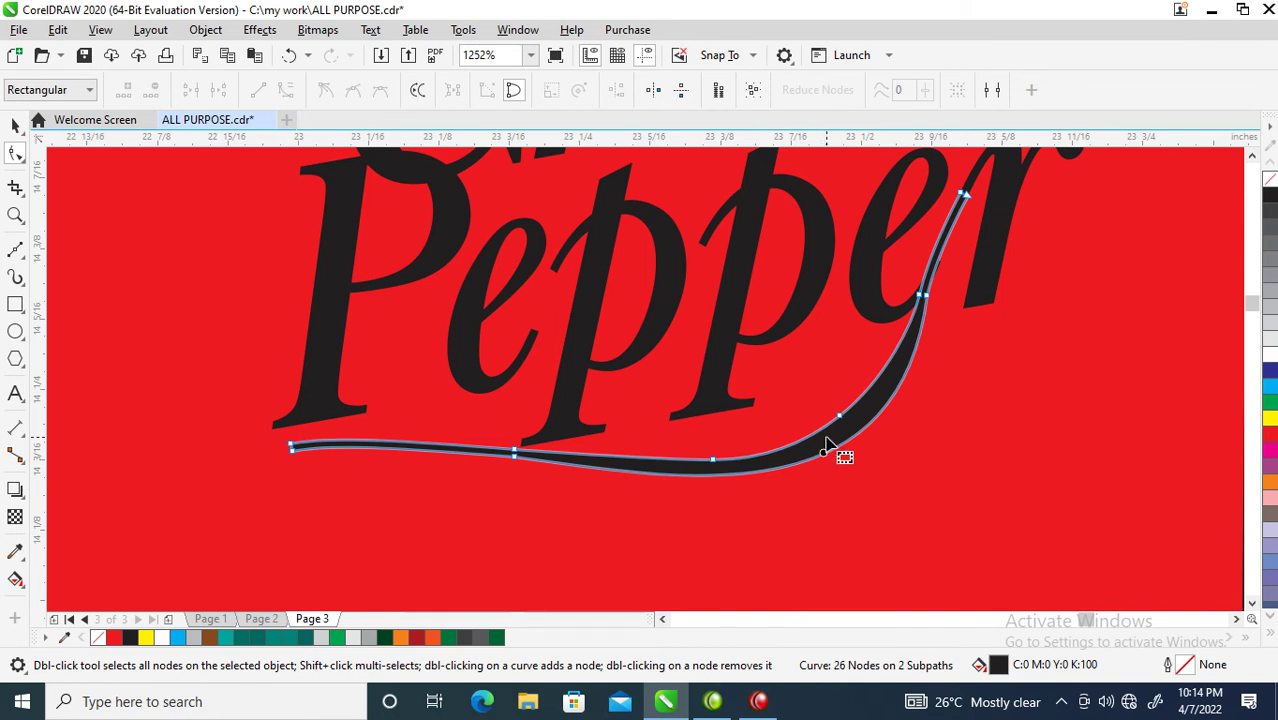
# - Remove two more nodes, leaving a smooth 24-node tapering swash
pyautogui.click(840, 418)
pyautogui.press('Delete')
pyautogui.doubleClick(715, 461)
pyautogui.press('space')
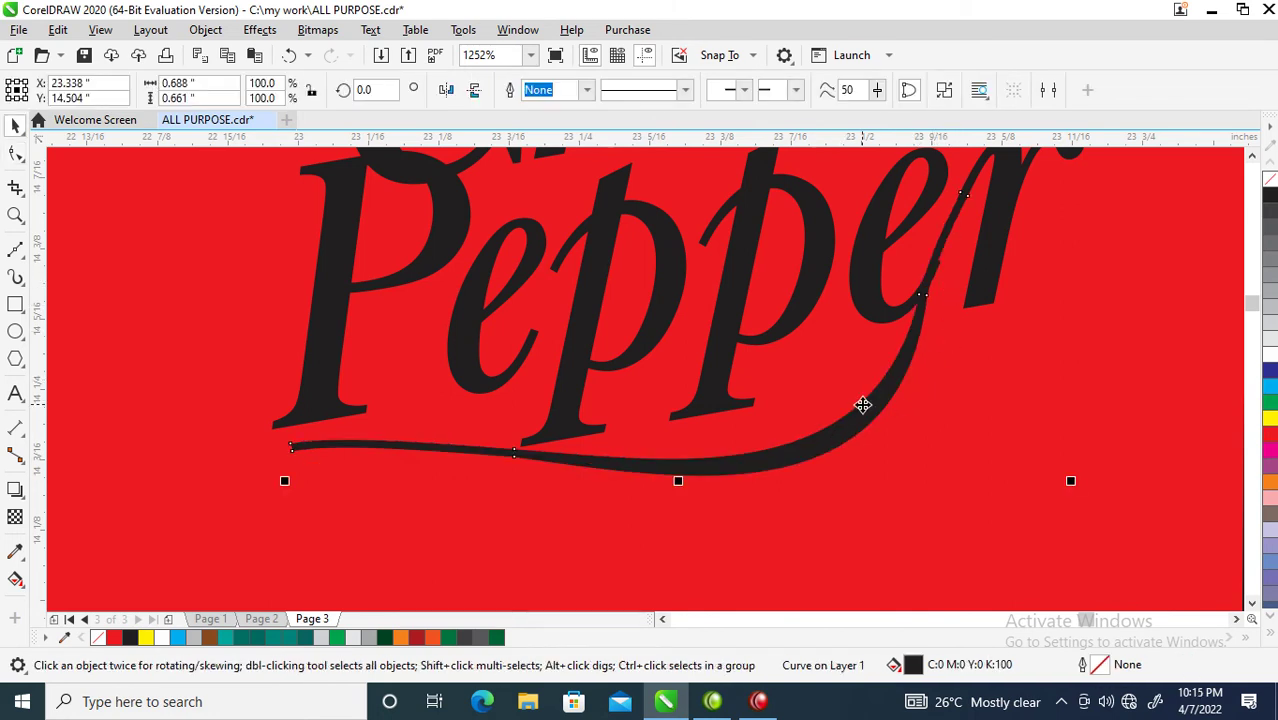
pyautogui.scroll(-4, 862, 405)
# - Place a 0.019-inch black, outline-free dot on the lower swash's left tip
pyautogui.moveTo(703, 222); pyautogui.dragTo(878, 468)
pyautogui.moveTo(421, 448); pyautogui.dragTo(630, 605)
pyautogui.moveTo(380, 266); pyautogui.dragTo(610, 490)
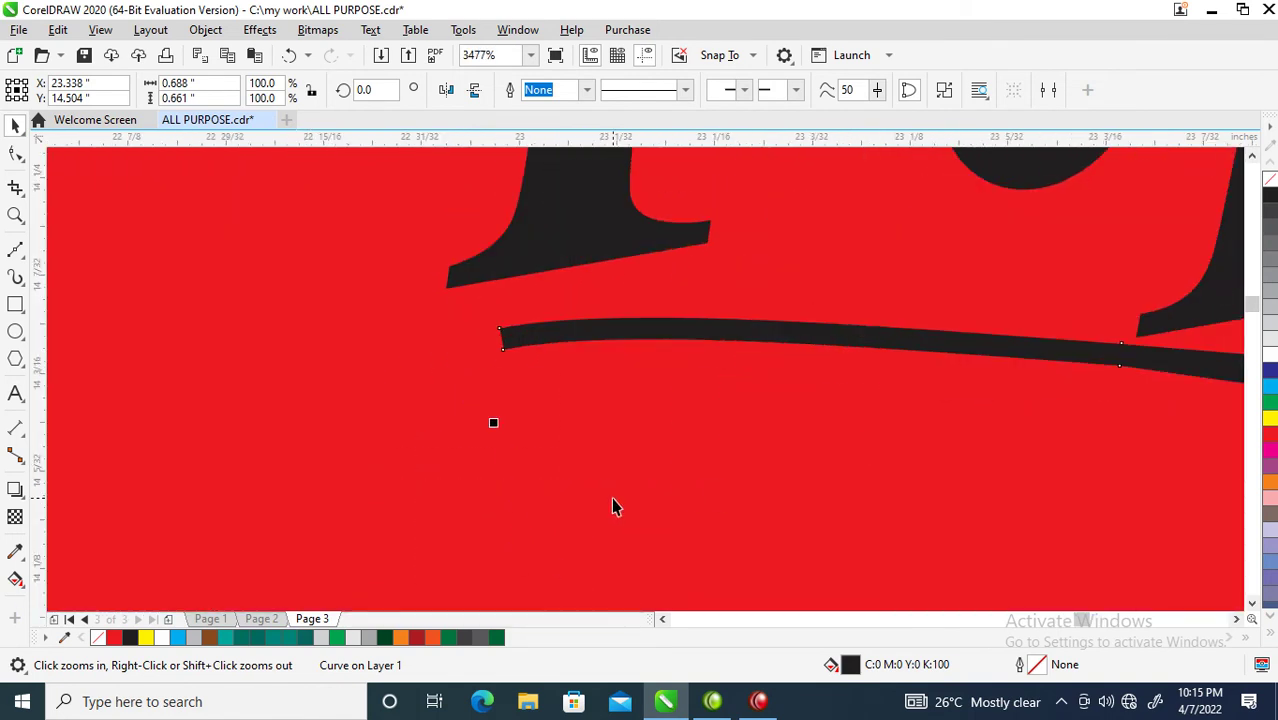
pyautogui.click(16, 333)
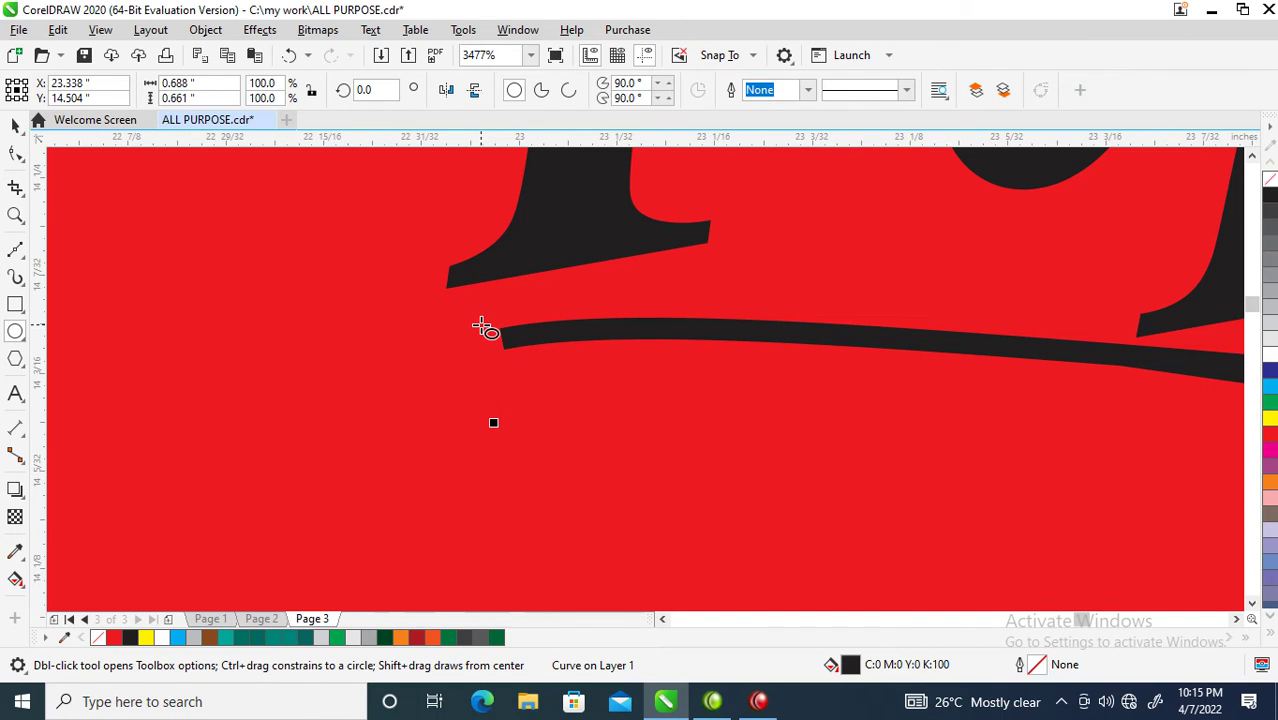
pyautogui.moveTo(477, 320); pyautogui.dragTo(546, 390)
pyautogui.press('space')
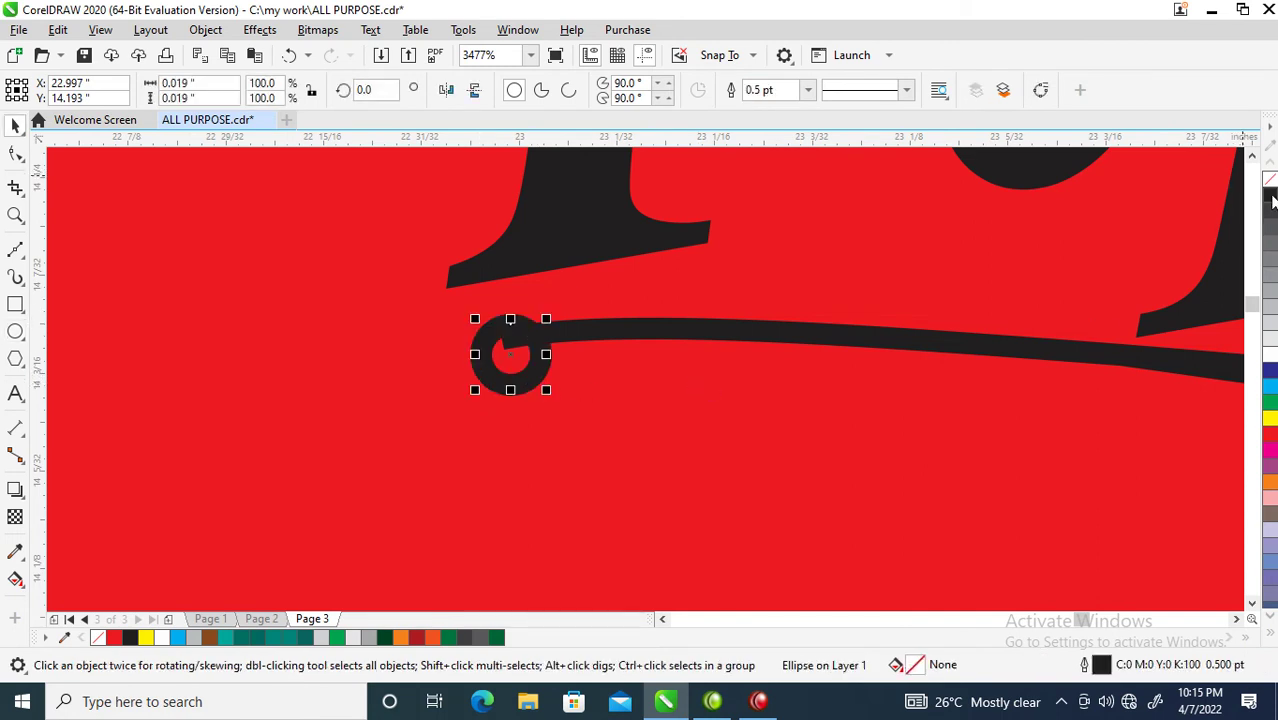
pyautogui.click(1270, 198)
pyautogui.rightClick(1270, 178)
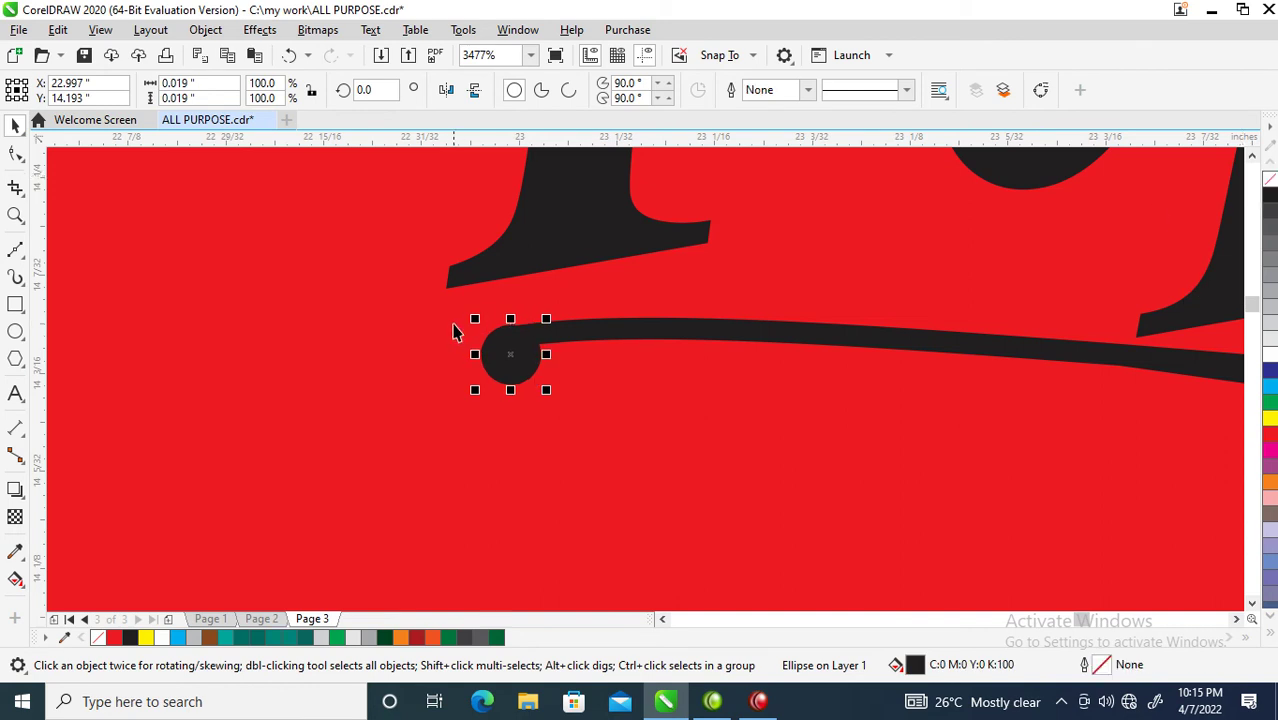
pyautogui.press('z')
pyautogui.moveTo(414, 325); pyautogui.dragTo(688, 457)
pyautogui.moveTo(556, 296); pyautogui.dragTo(546, 291)
pyautogui.scroll(-10, 653, 286)
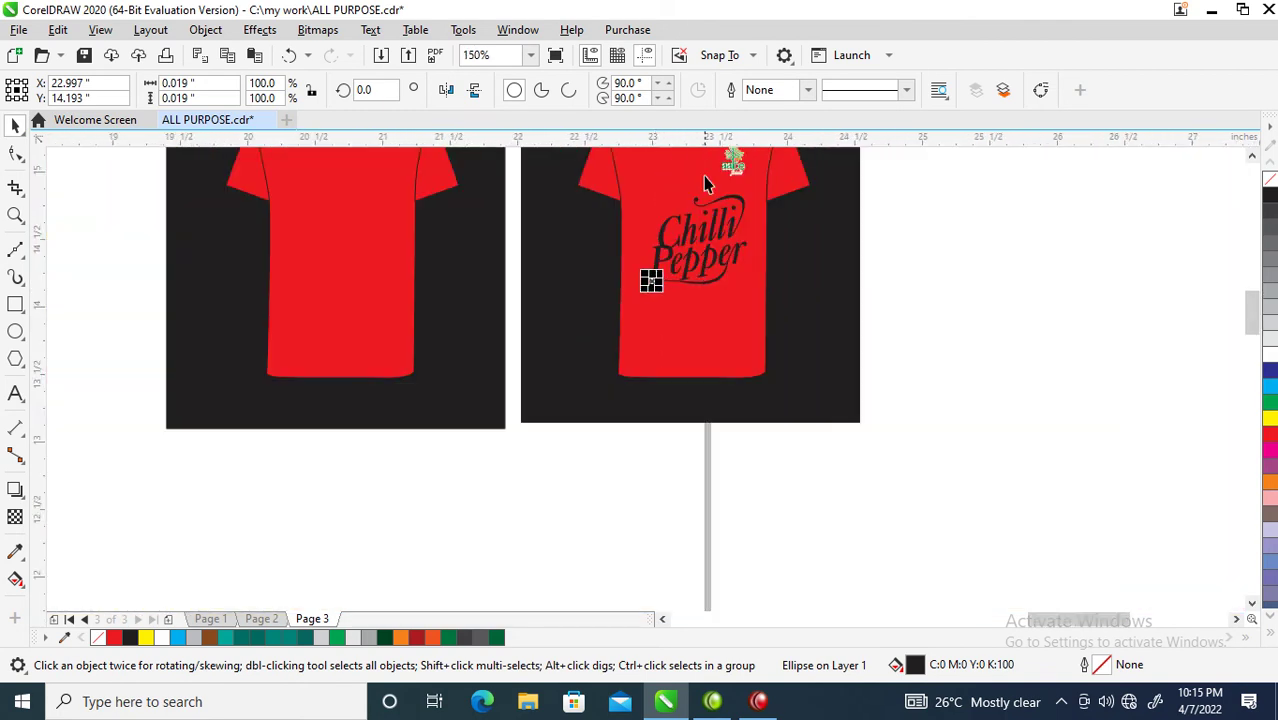
# - Weld the Chilli Pepper lettering, swashes and dots into one shape
pyautogui.press('z')
pyautogui.moveTo(924, 348); pyautogui.dragTo(391, 258)
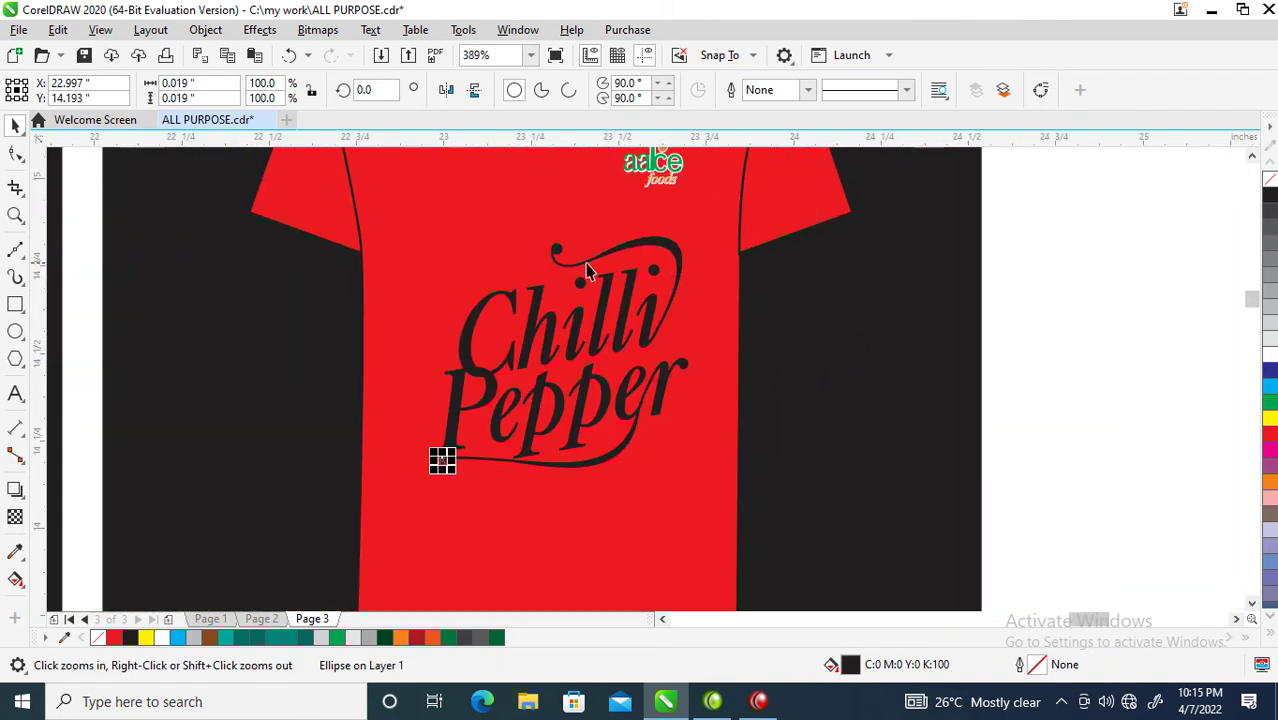
pyautogui.moveTo(387, 184); pyautogui.dragTo(742, 520)
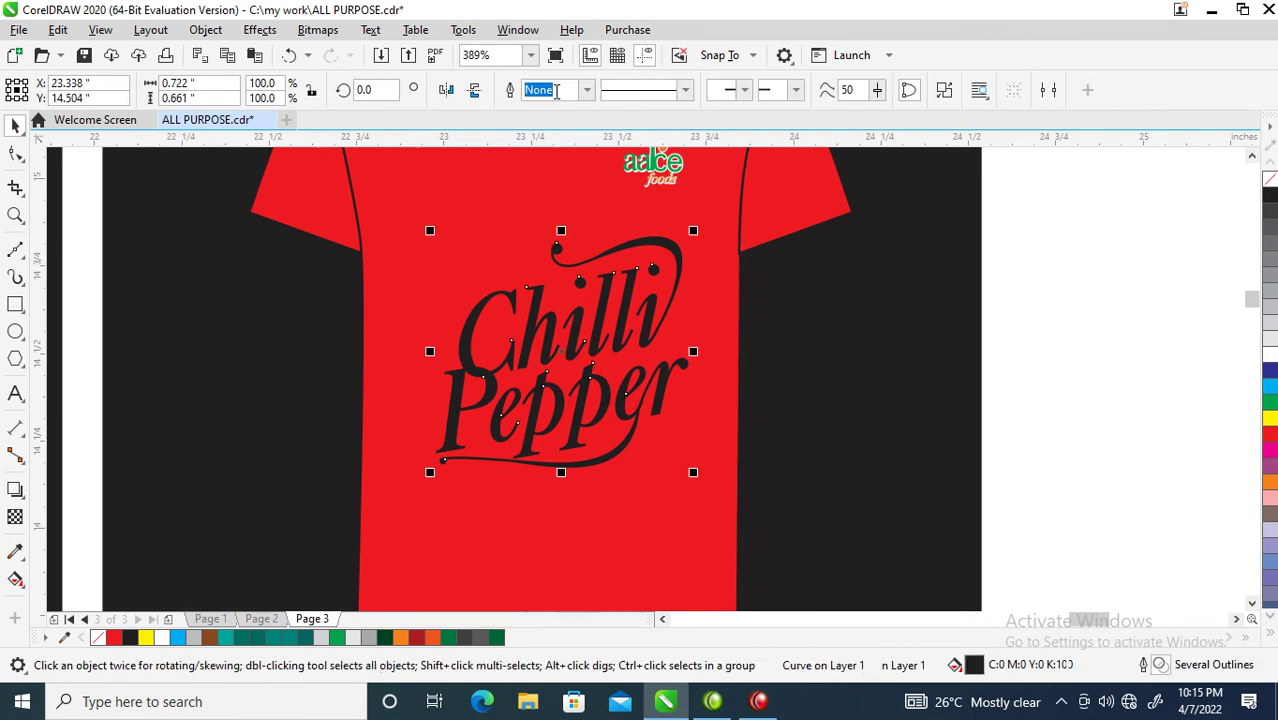
pyautogui.click(549, 91)
# - Zoom in on the welded logo and look through the Text menu
pyautogui.scroll(-3, 615, 310)
pyautogui.press('z')
pyautogui.moveTo(451, 222); pyautogui.dragTo(690, 410)
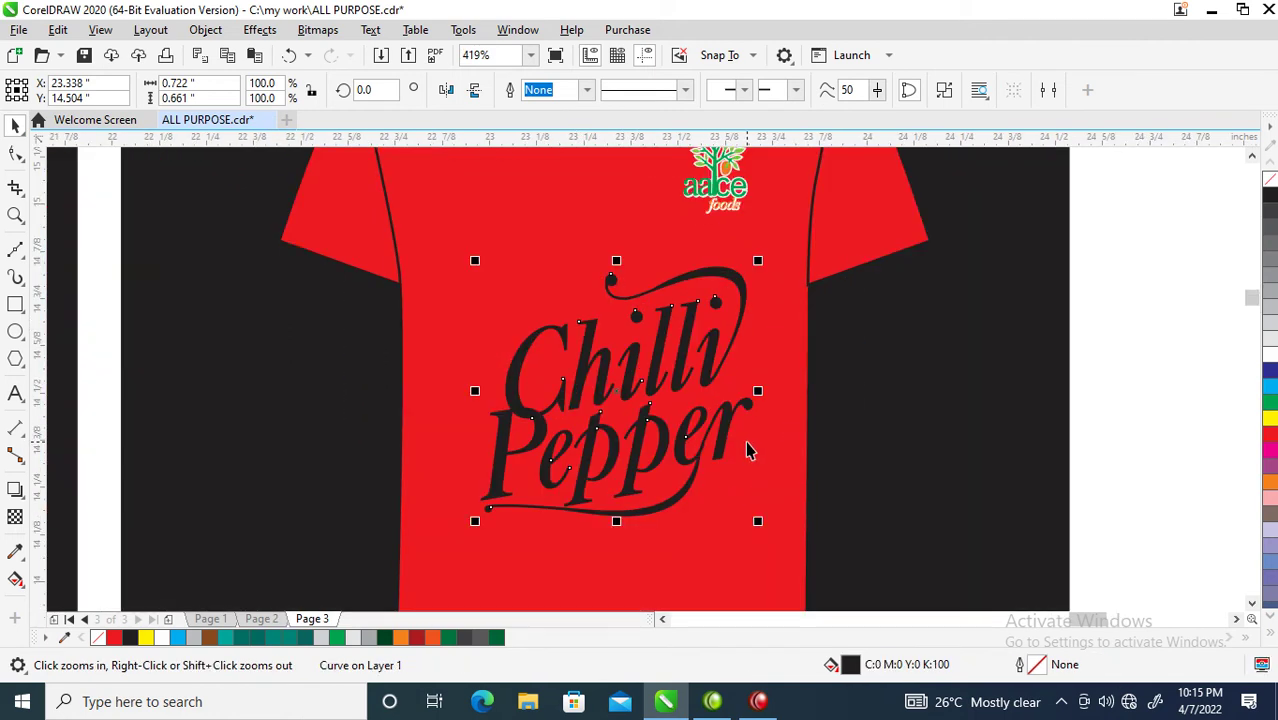
pyautogui.click(371, 34)
# - Fill the logo green and give it a white outline
pyautogui.click(294, 343)
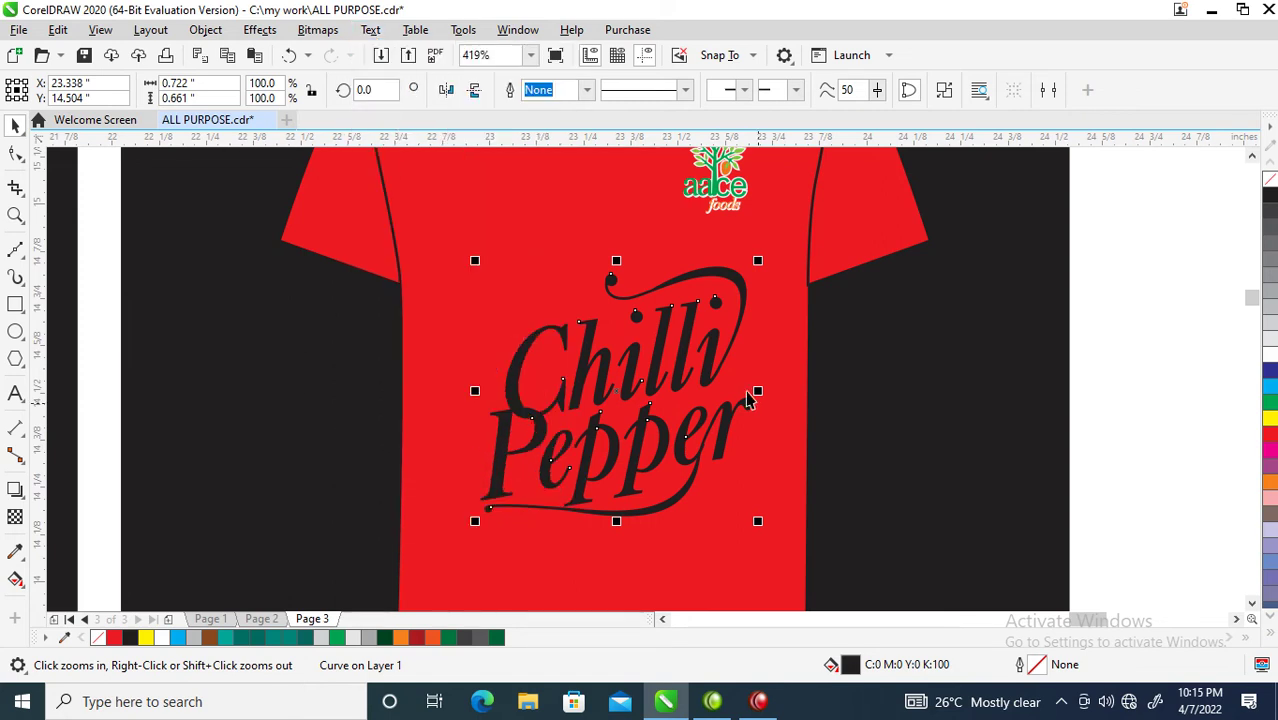
pyautogui.click(1270, 400)
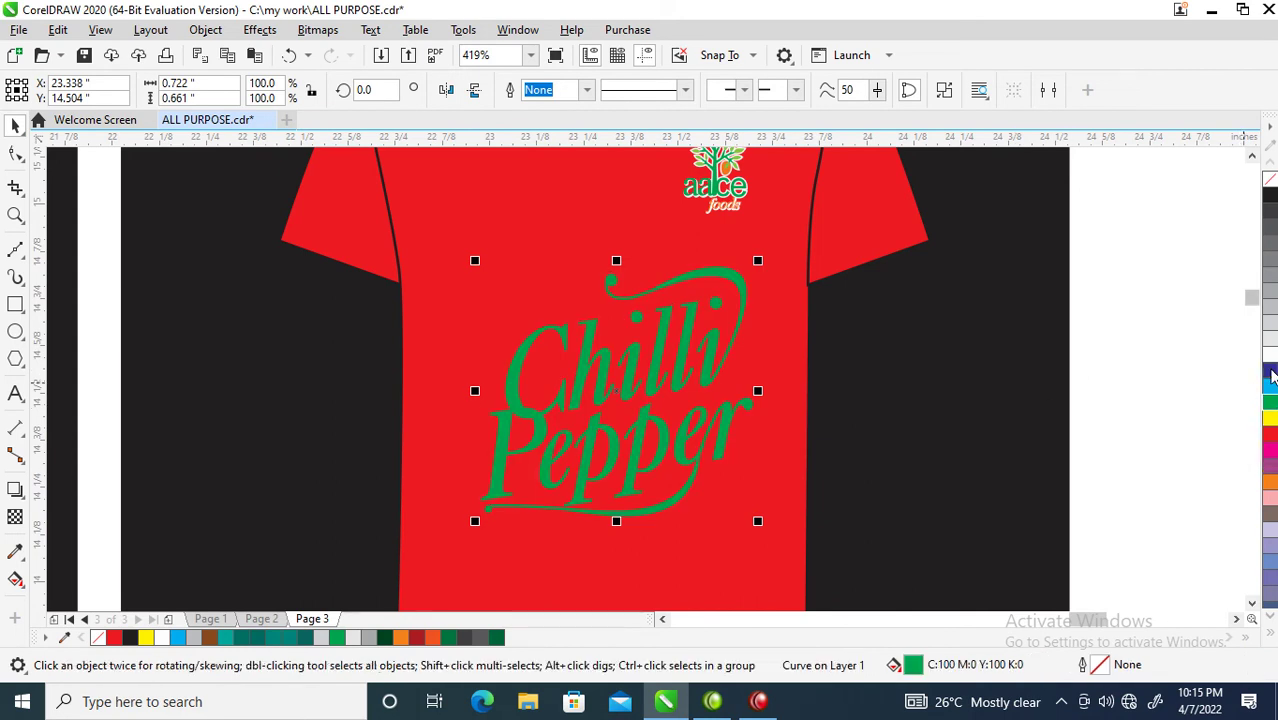
pyautogui.rightClick(1270, 360)
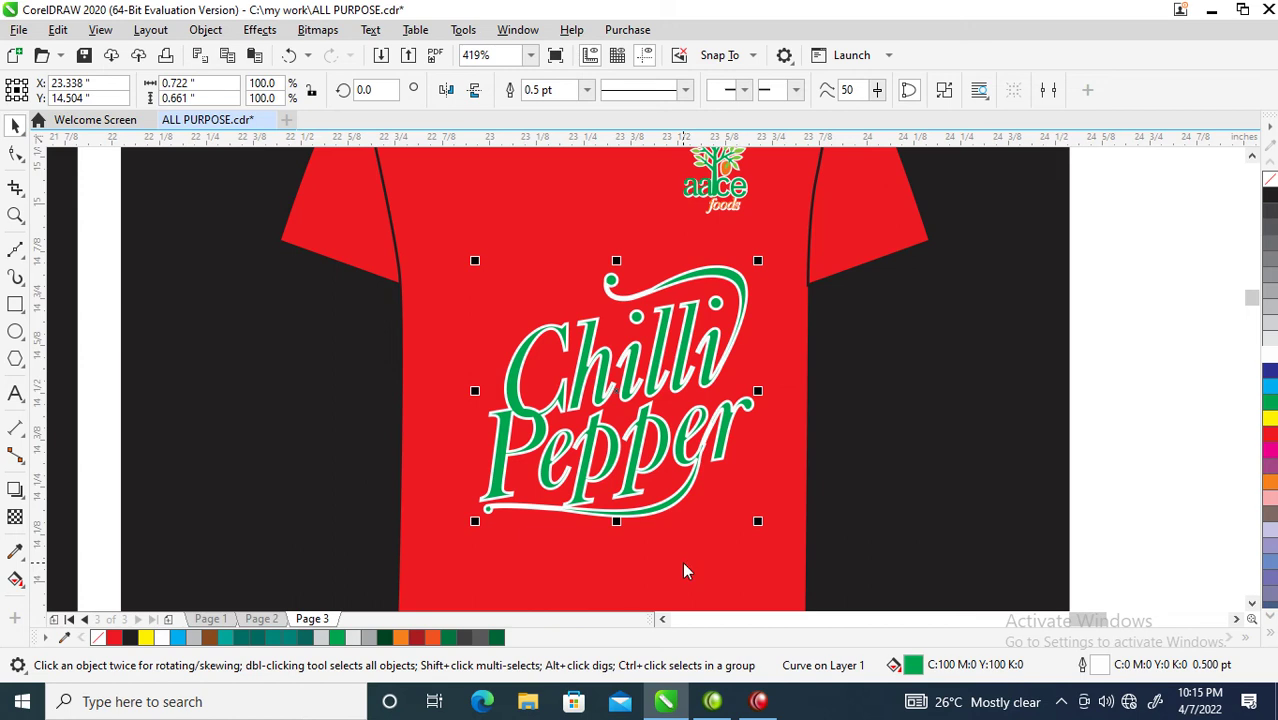
# - Make the white outline 5 pt wide and place it behind the fill
pyautogui.press('F12')
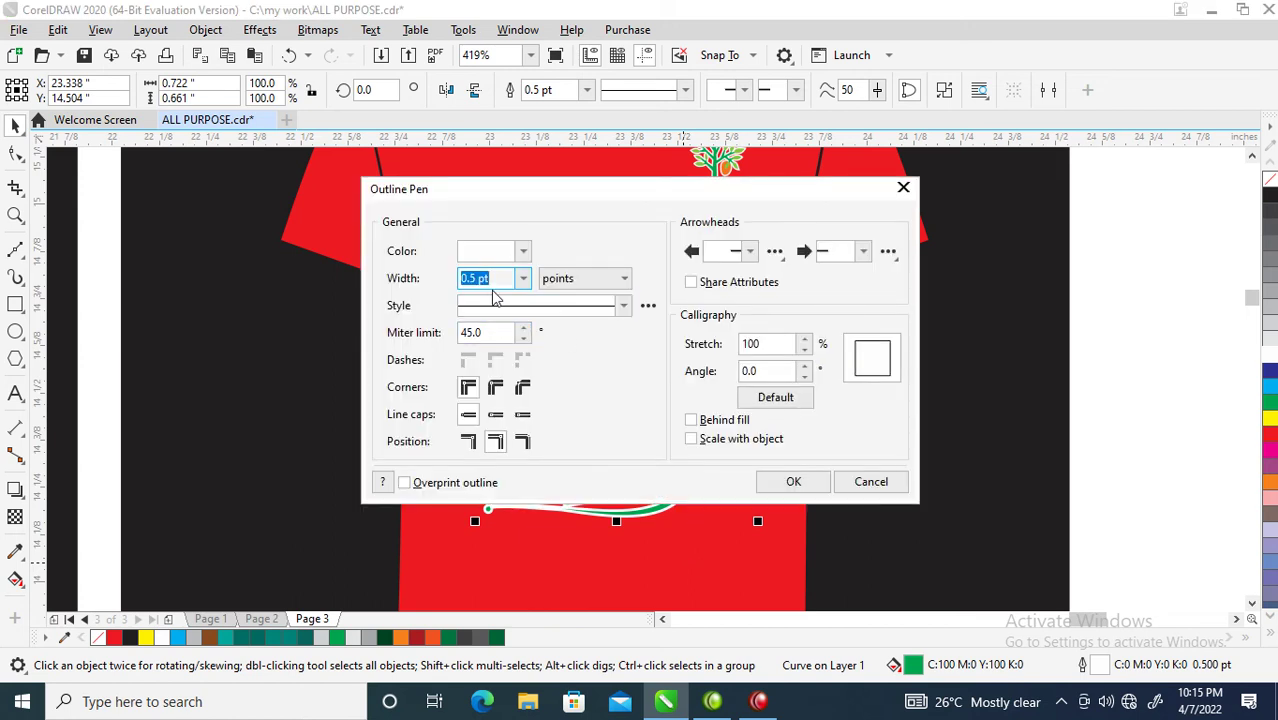
pyautogui.moveTo(493, 283); pyautogui.dragTo(446, 285)
pyautogui.write('4')
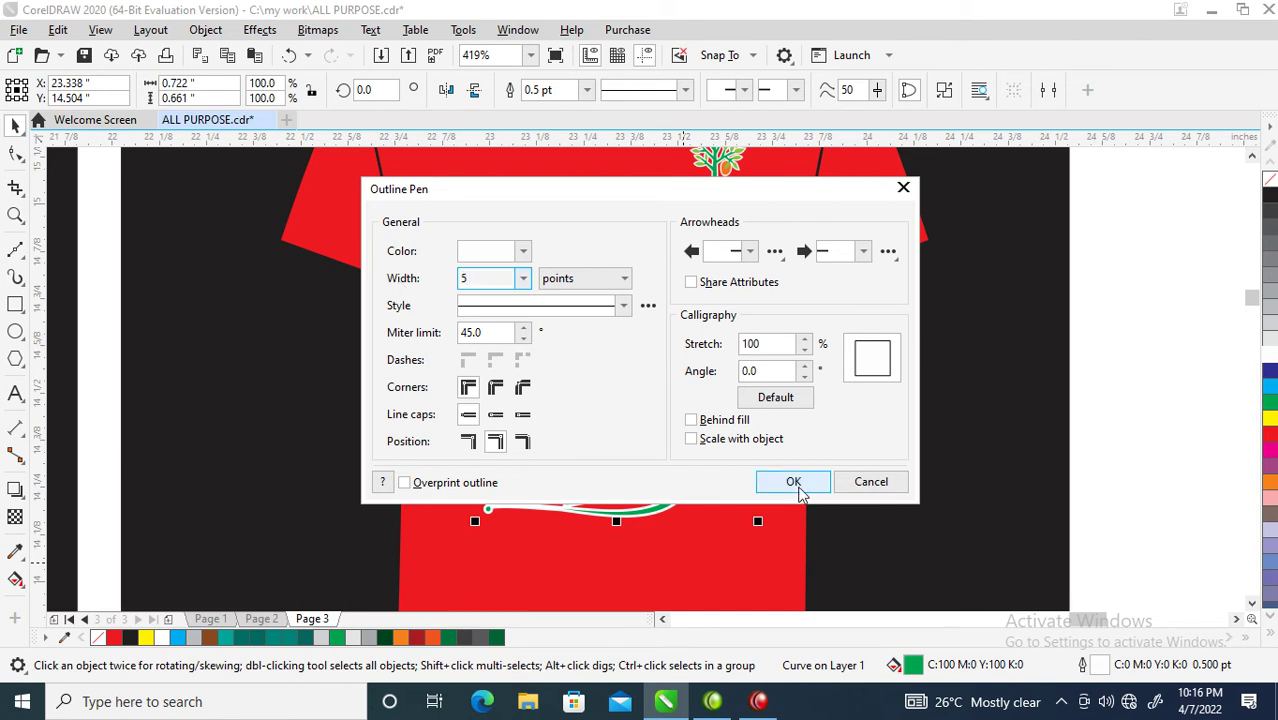
pyautogui.click(692, 421)
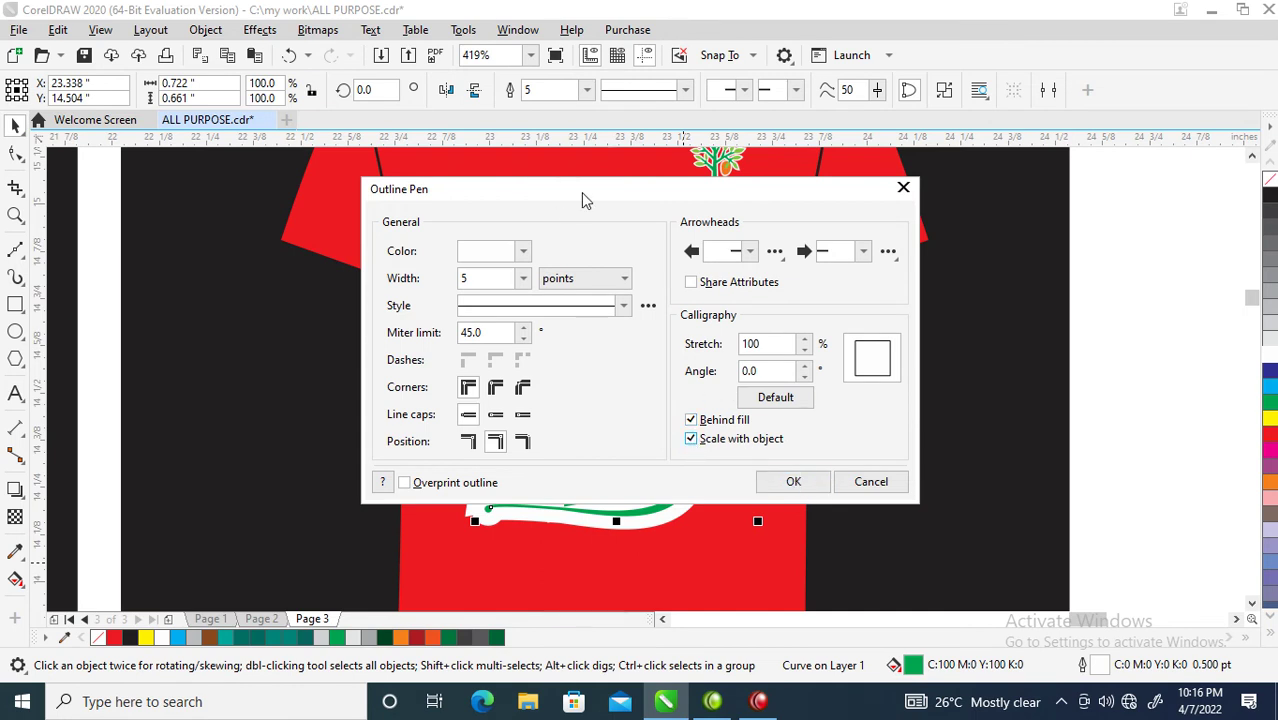
pyautogui.moveTo(585, 195); pyautogui.dragTo(865, 18)
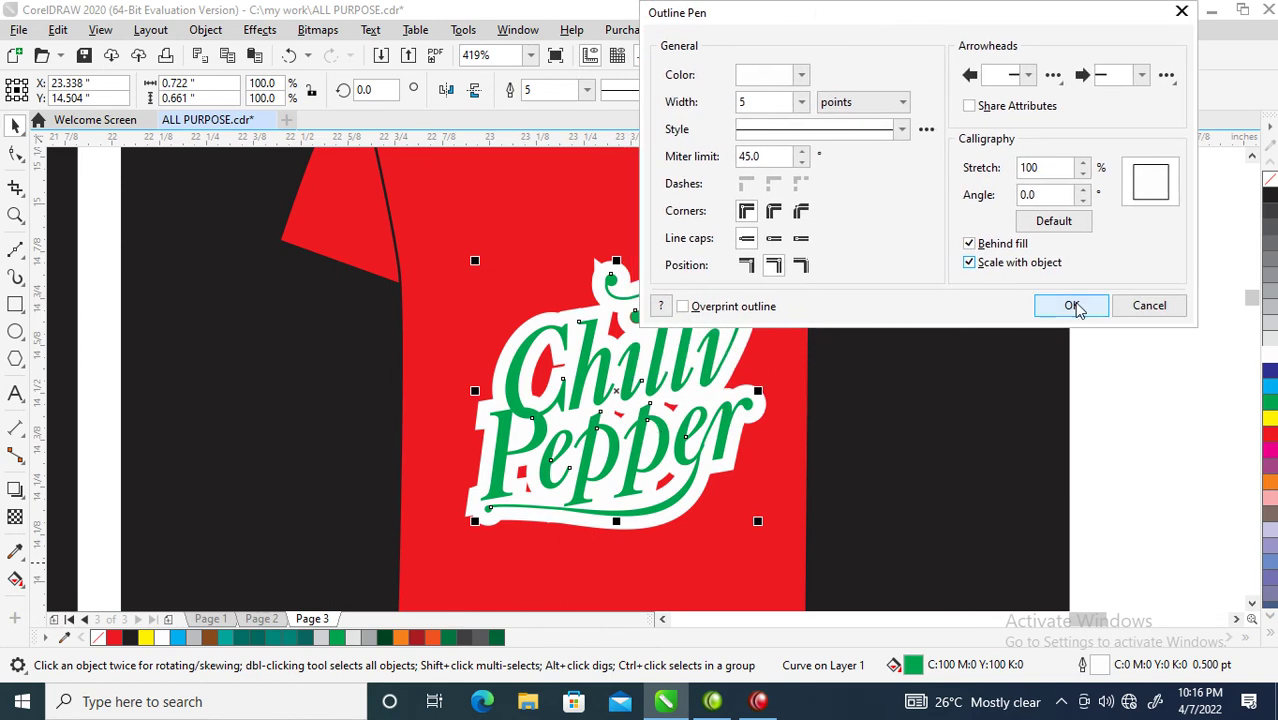
pyautogui.click(1071, 306)
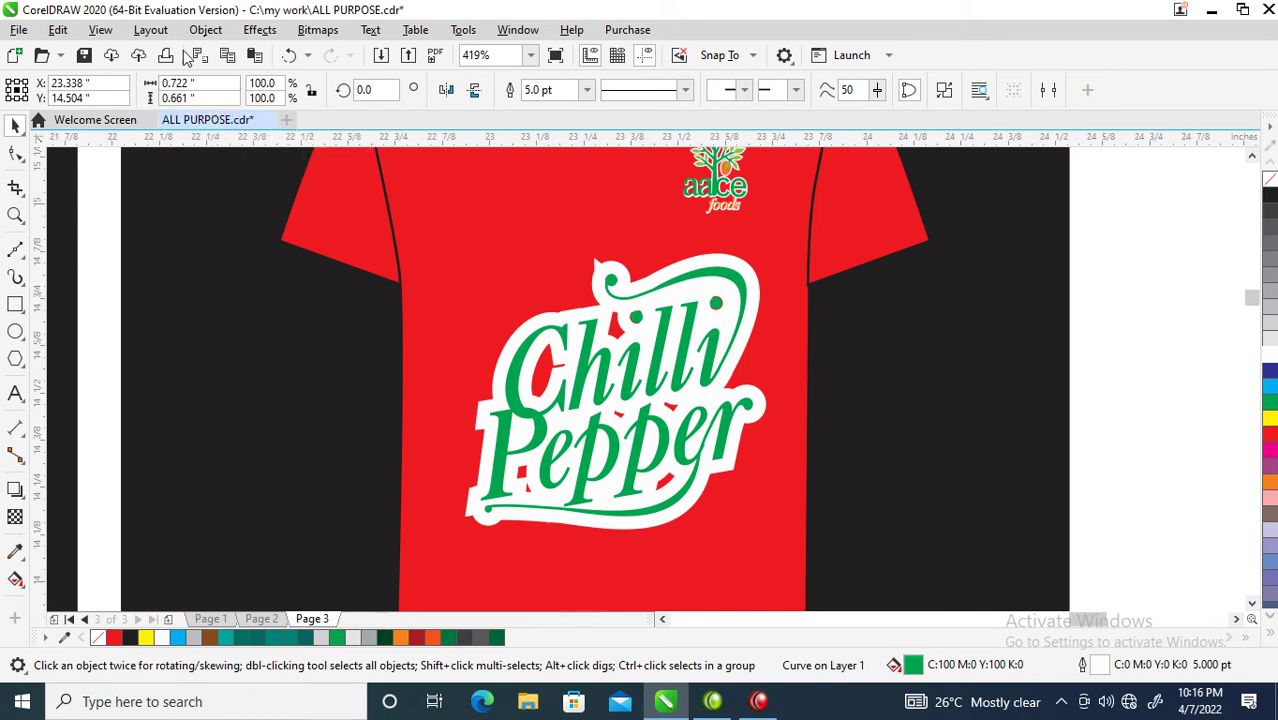
# - Convert the logo's outline to an object and drag the green lettering up-left off it
pyautogui.click(207, 30)
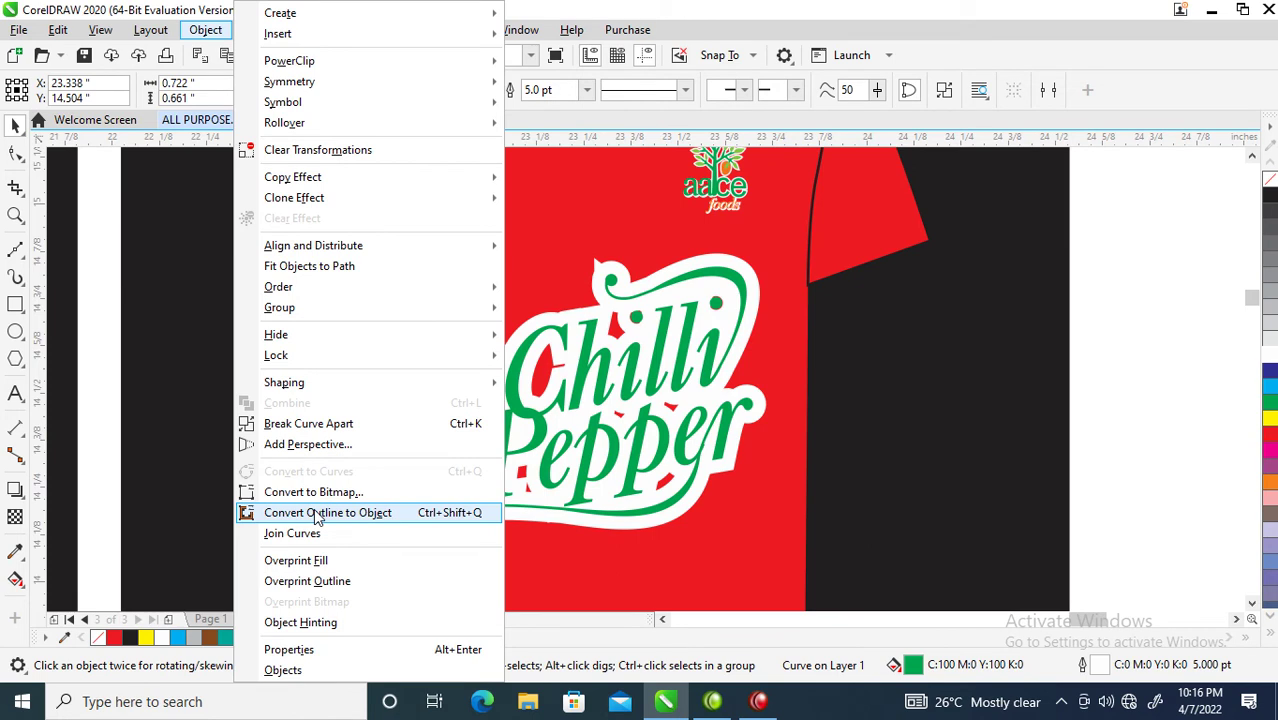
pyautogui.click(316, 515)
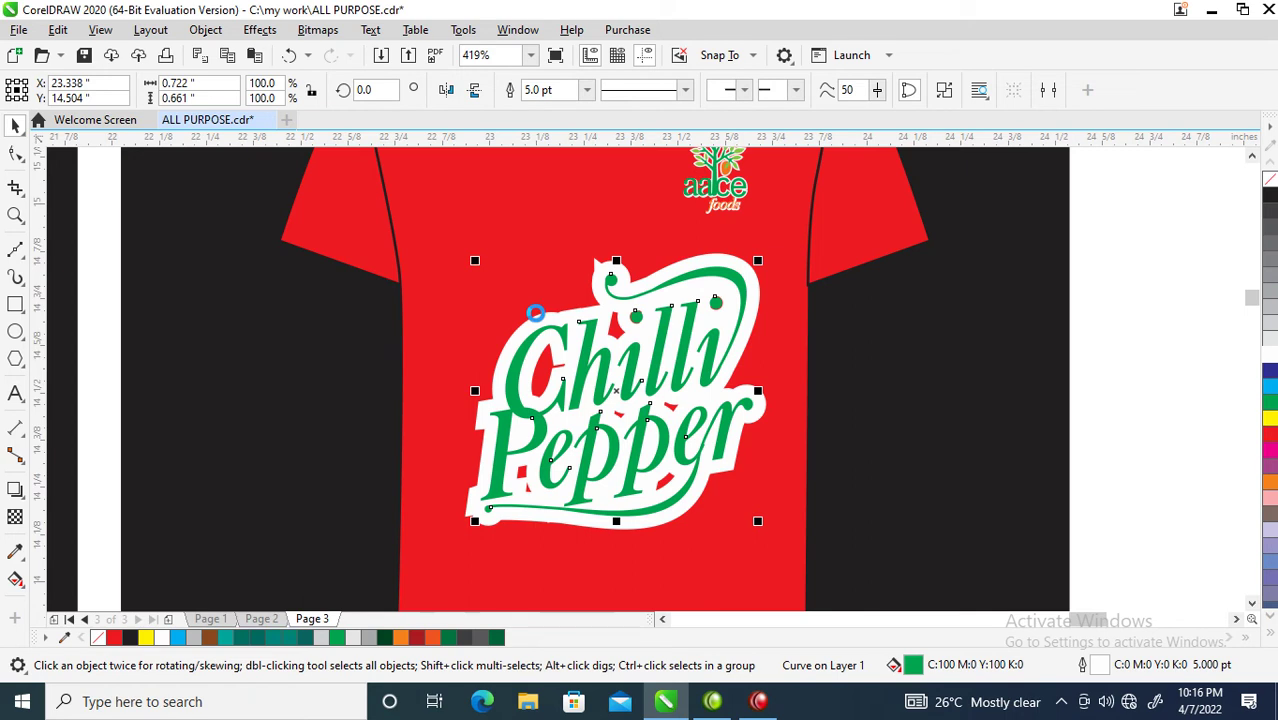
pyautogui.click(535, 313)
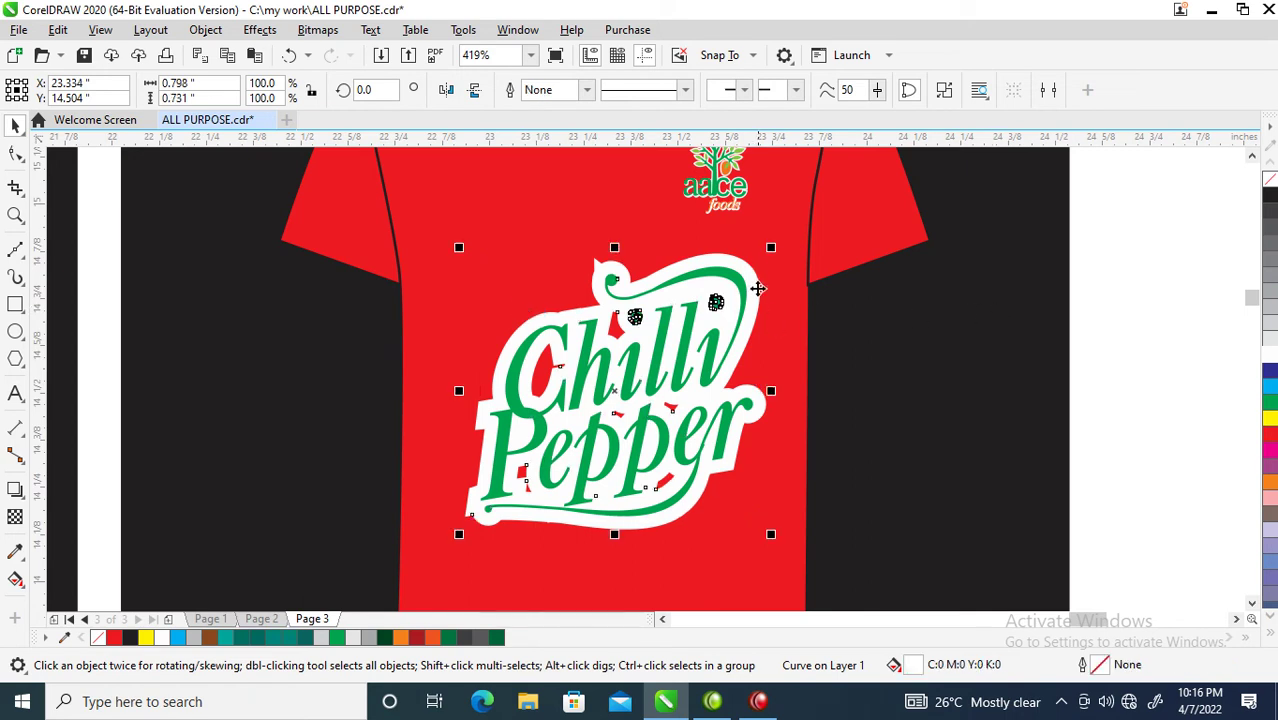
pyautogui.click(765, 245)
pyautogui.moveTo(745, 296); pyautogui.dragTo(658, 236)
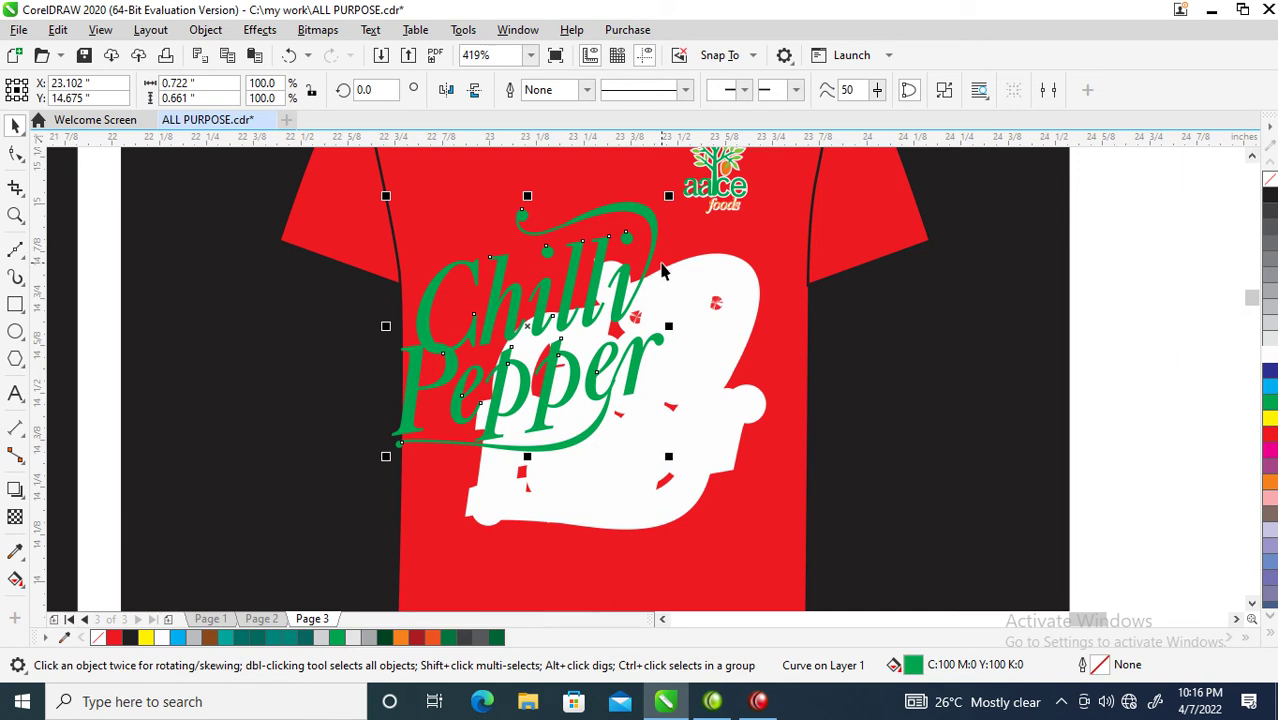
# - Return the lettering onto its backing and recolour it magenta
pyautogui.hotkey('ctrl', 'z')
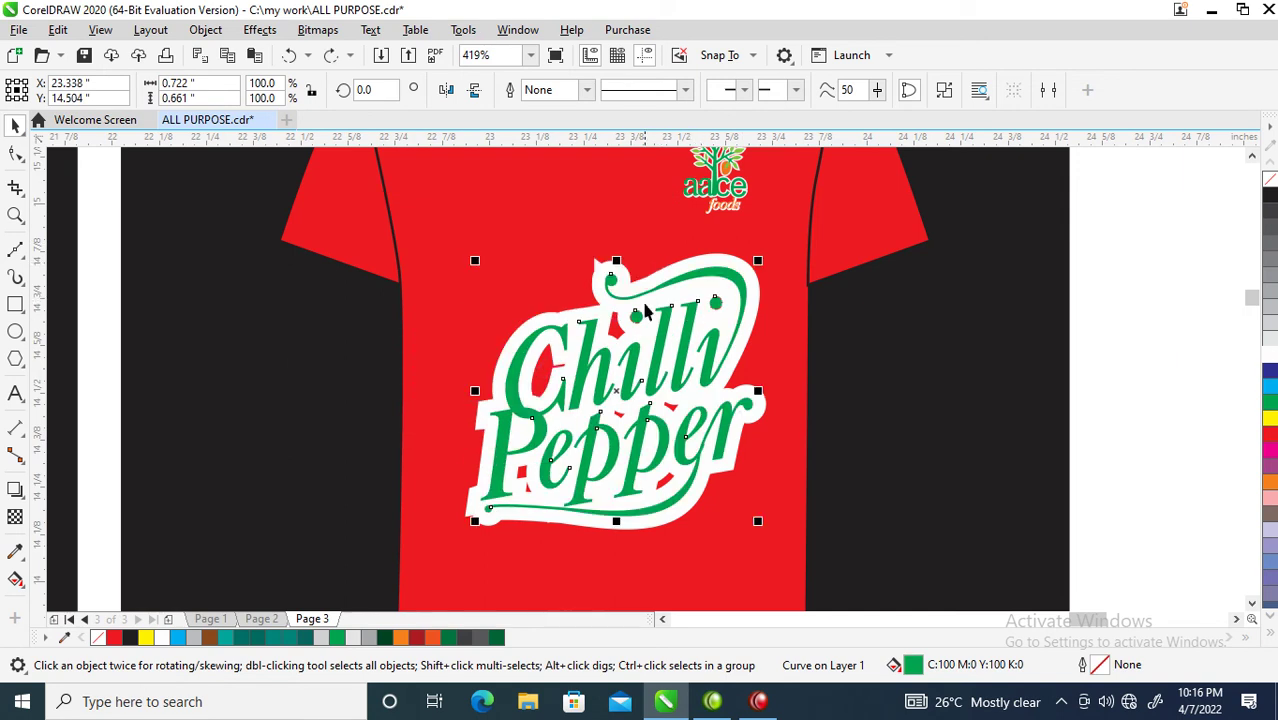
pyautogui.scroll(-3, 560, 290)
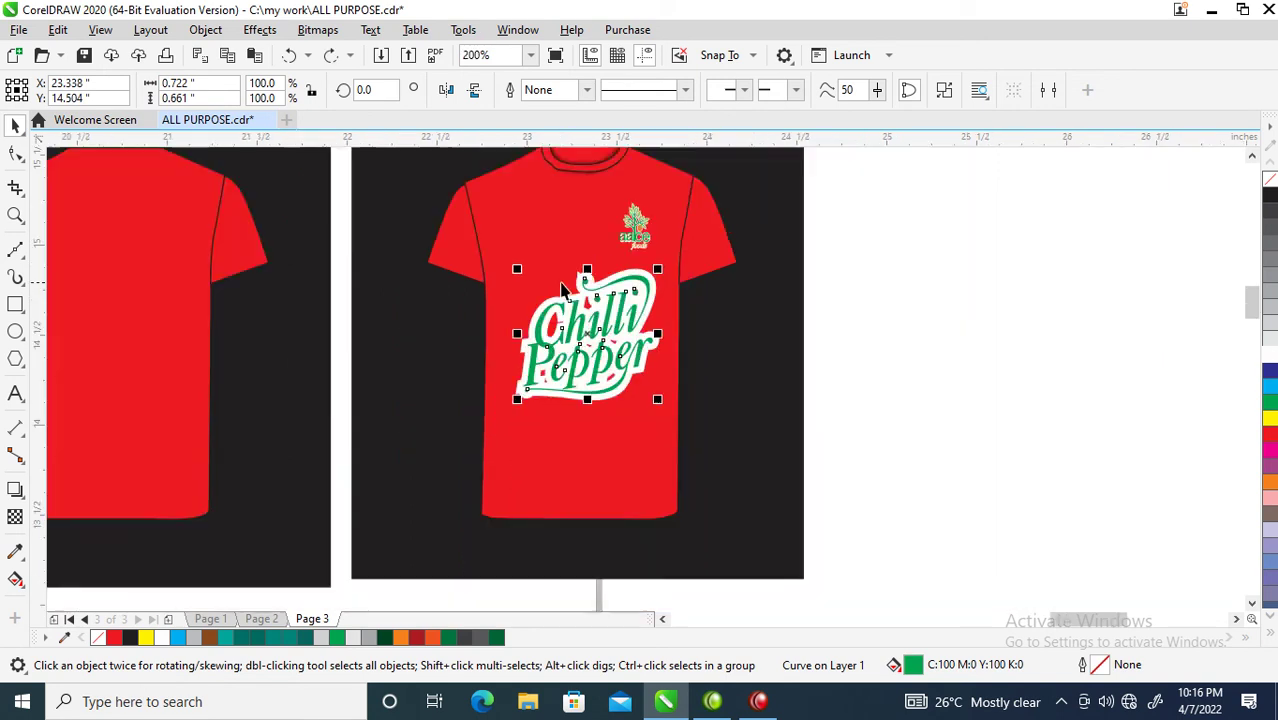
pyautogui.press('z')
pyautogui.moveTo(470, 236); pyautogui.dragTo(750, 448)
pyautogui.press('space')
pyautogui.click(755, 195)
pyautogui.click(733, 237)
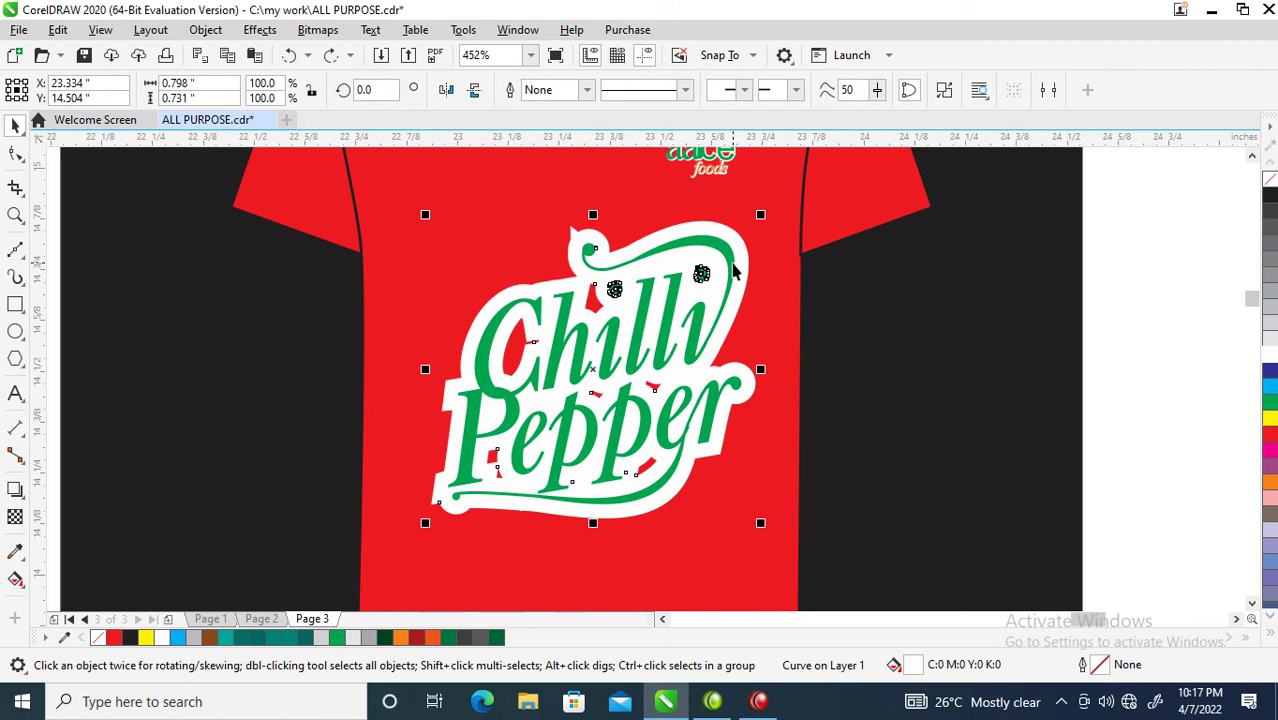
pyautogui.click(733, 271)
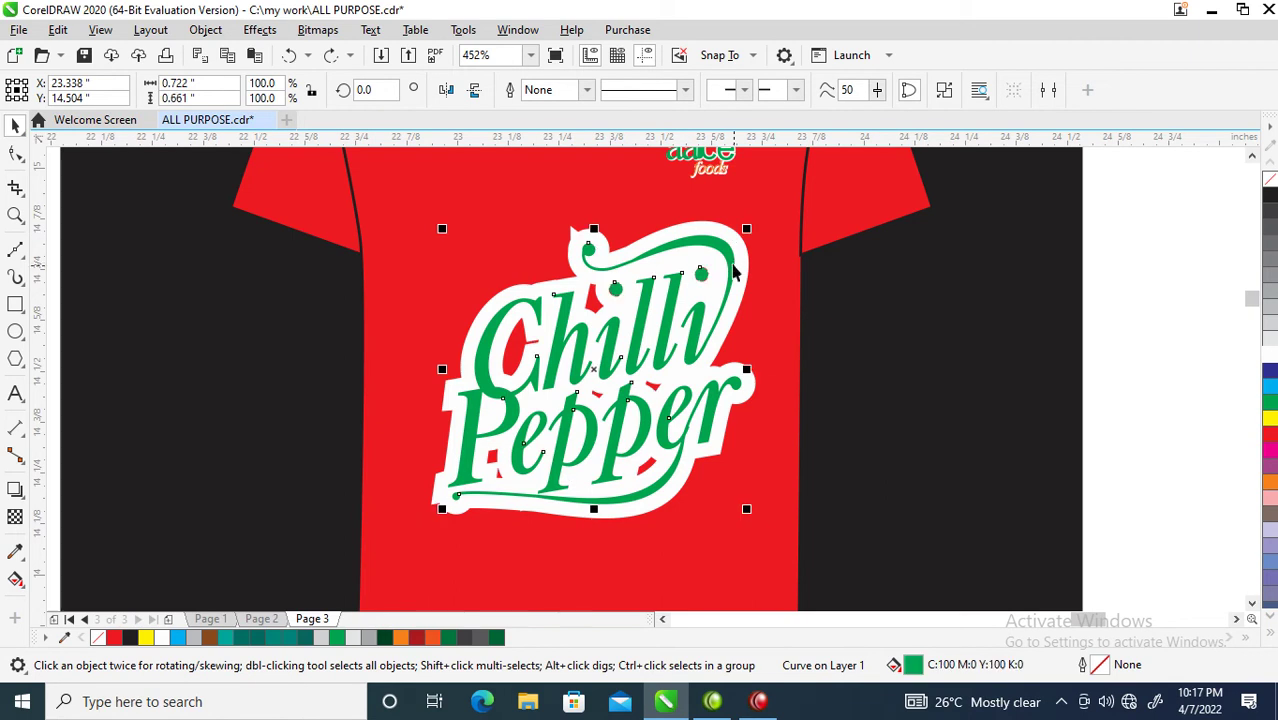
pyautogui.click(1270, 452)
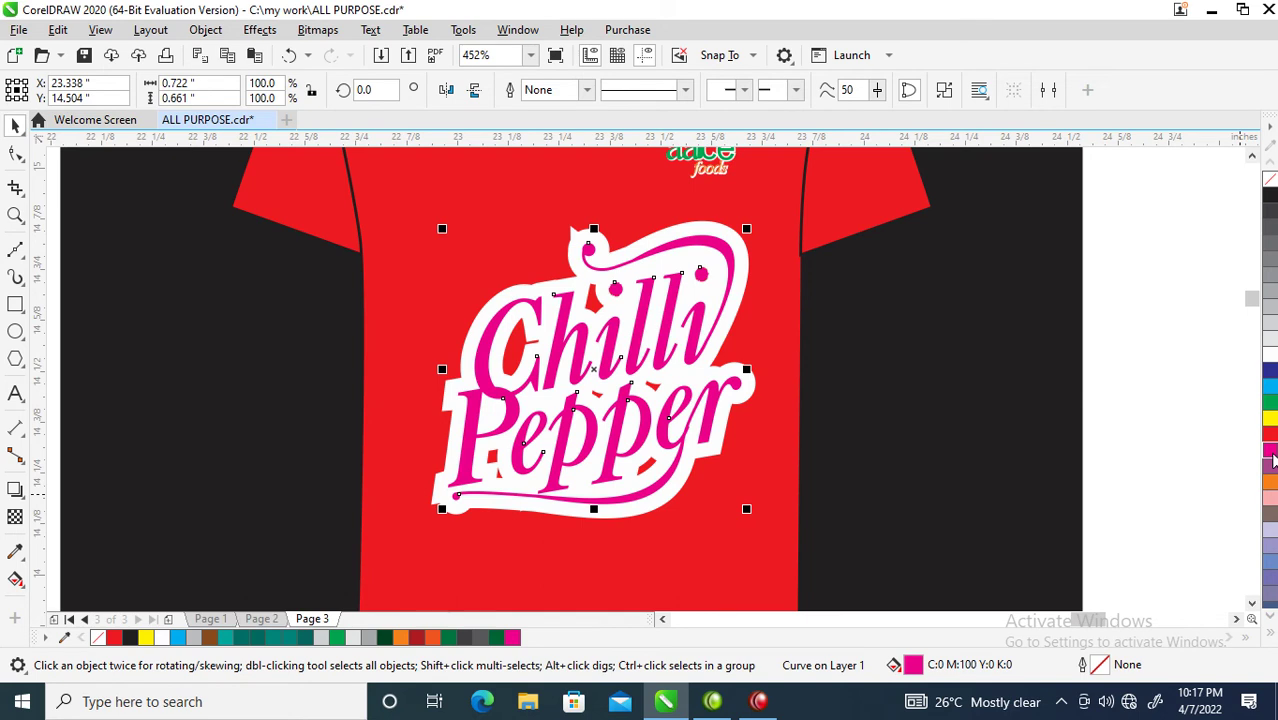
# - Fill the white backing shape green
pyautogui.click(709, 228)
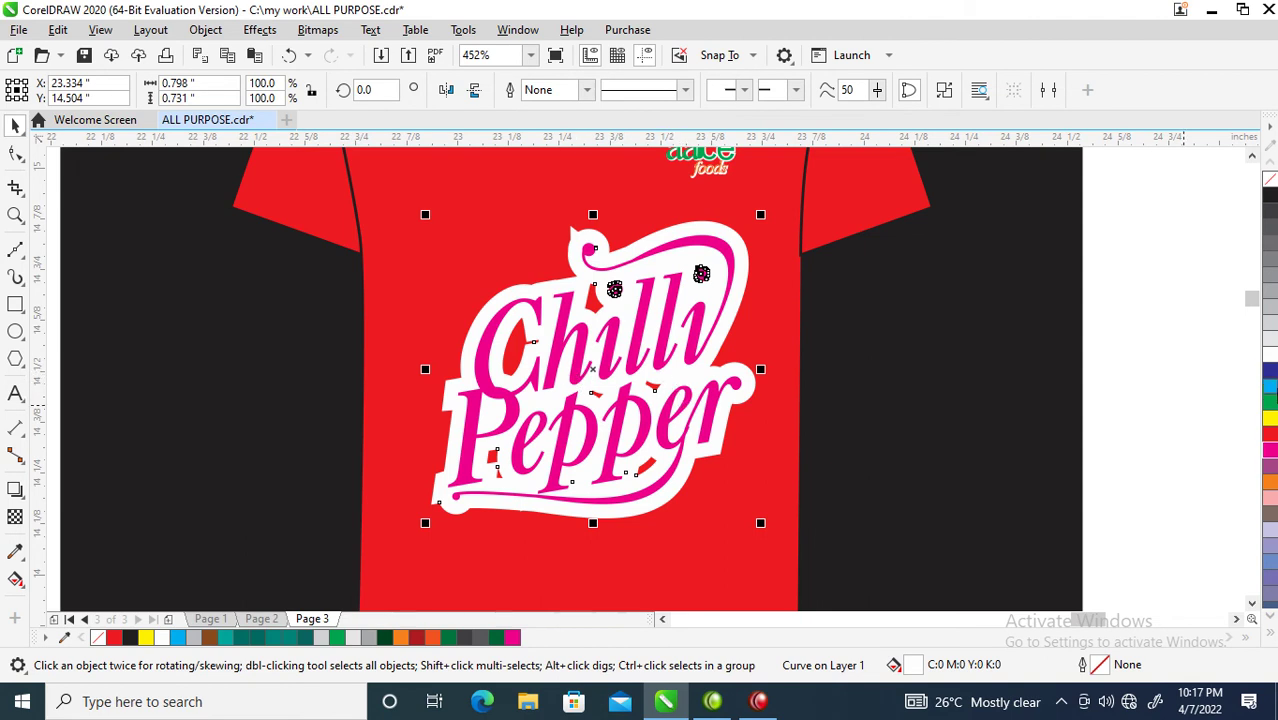
pyautogui.click(1271, 406)
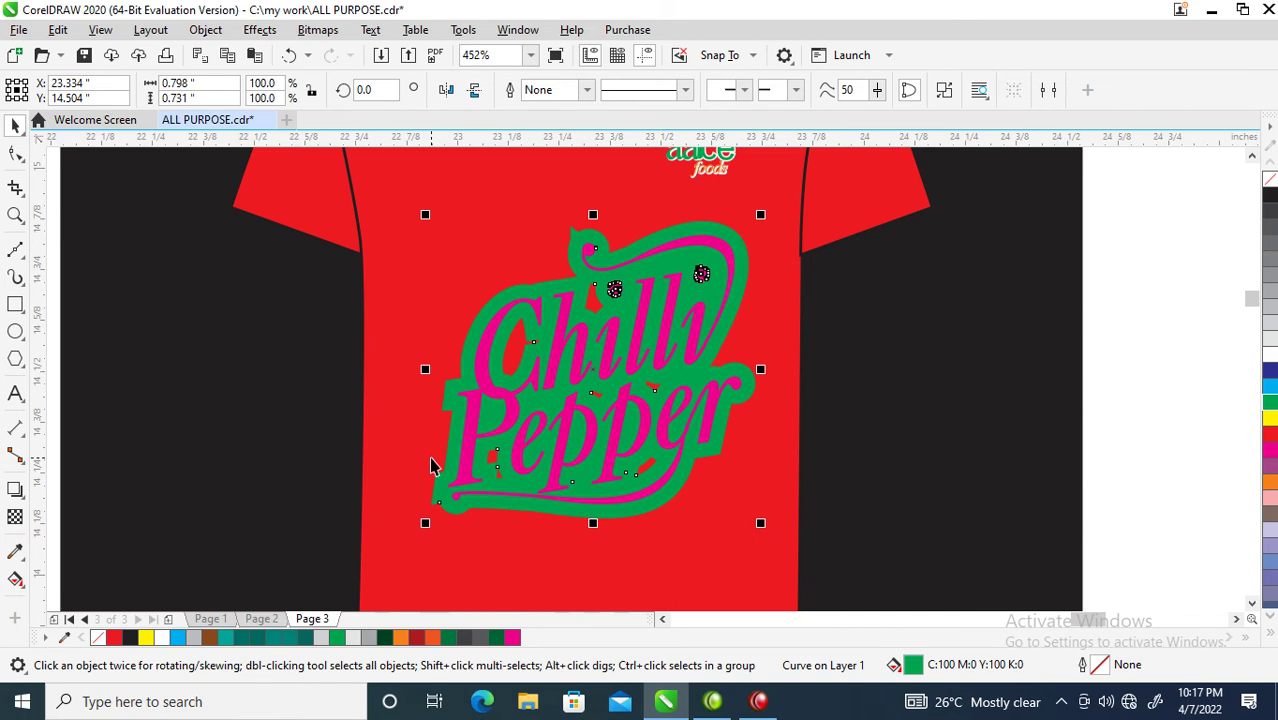
pyautogui.press('g')
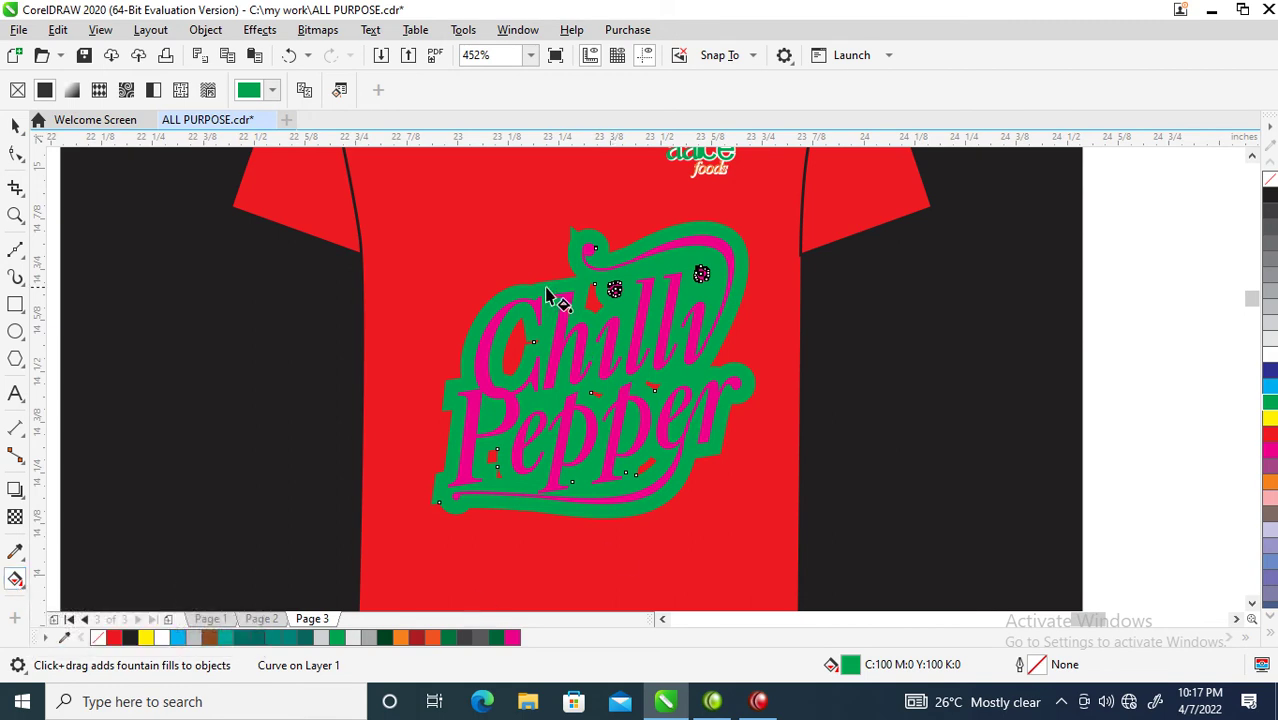
# - Lay a diagonal fountain fill across the backing, ending in dark green #082603
pyautogui.moveTo(544, 289); pyautogui.dragTo(717, 470)
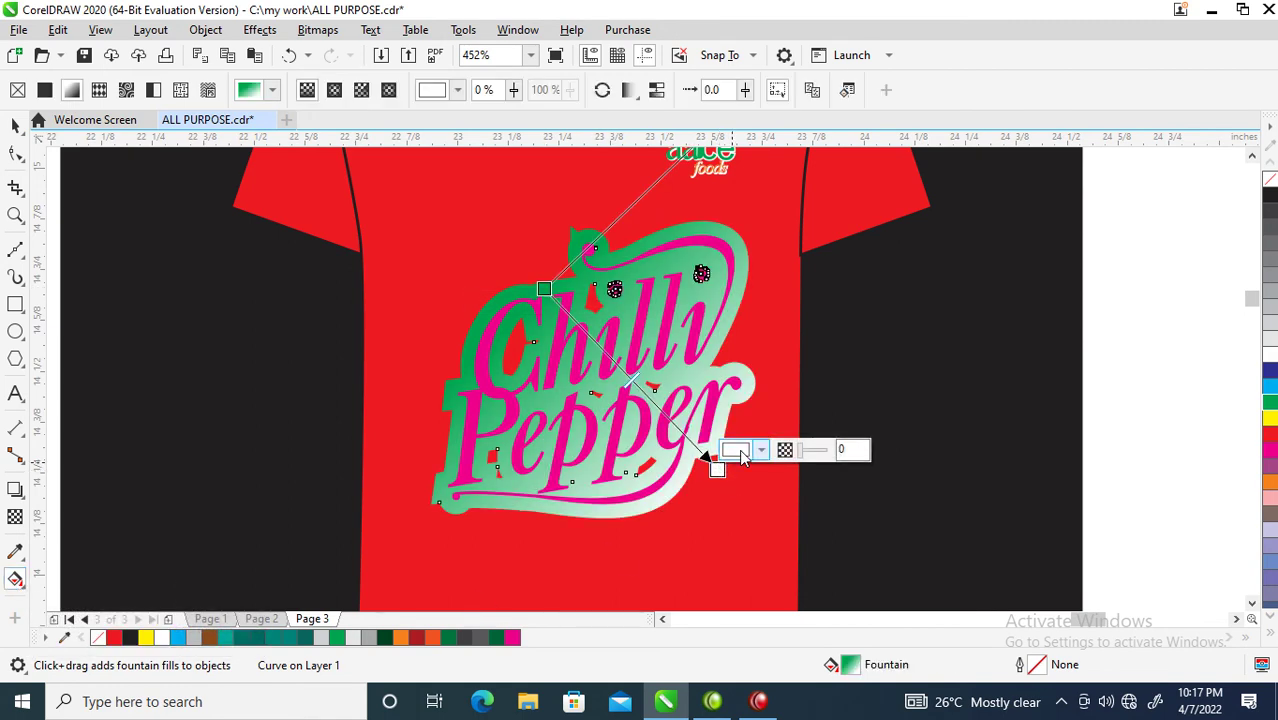
pyautogui.click(737, 450)
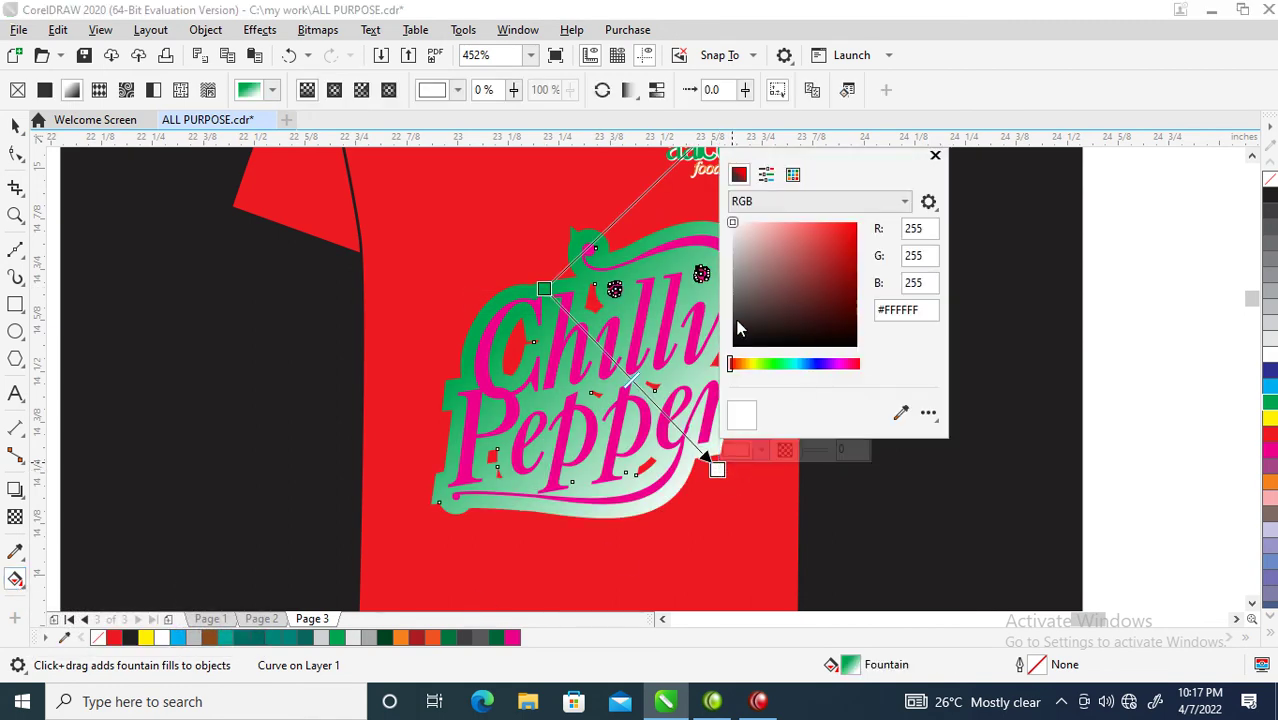
pyautogui.click(768, 363)
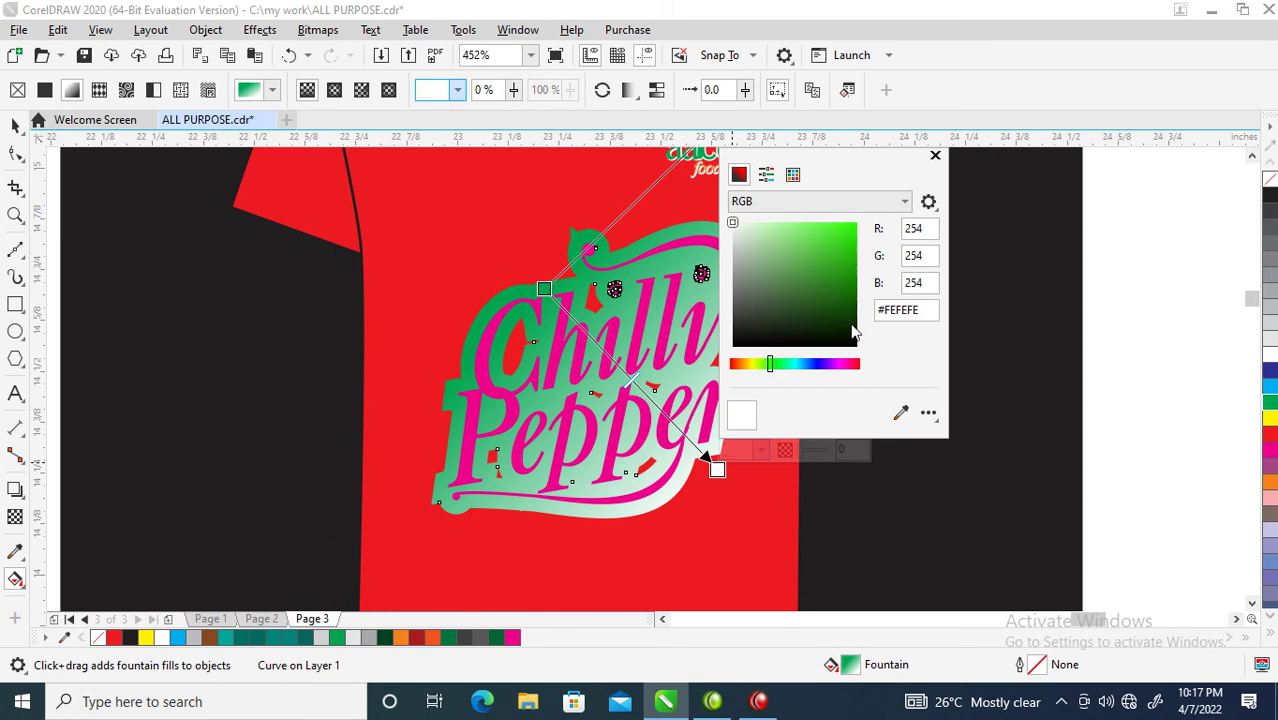
pyautogui.click(848, 331)
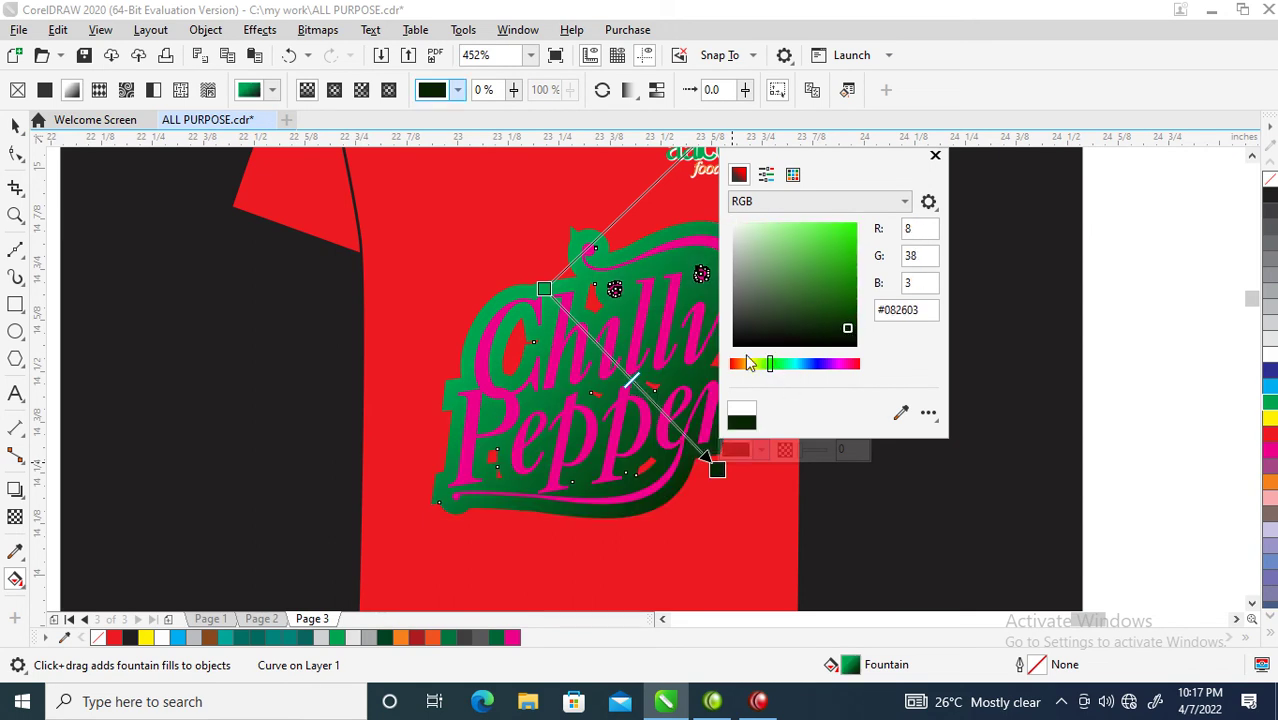
pyautogui.click(935, 156)
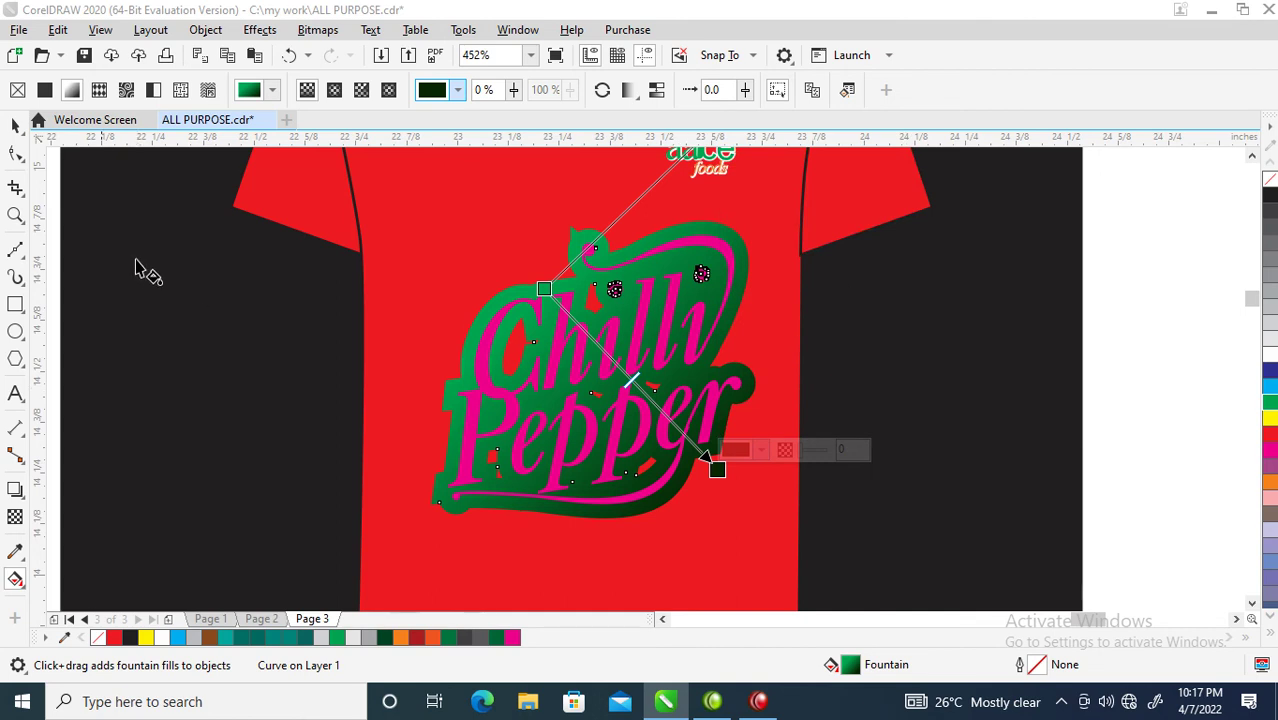
pyautogui.click(15, 125)
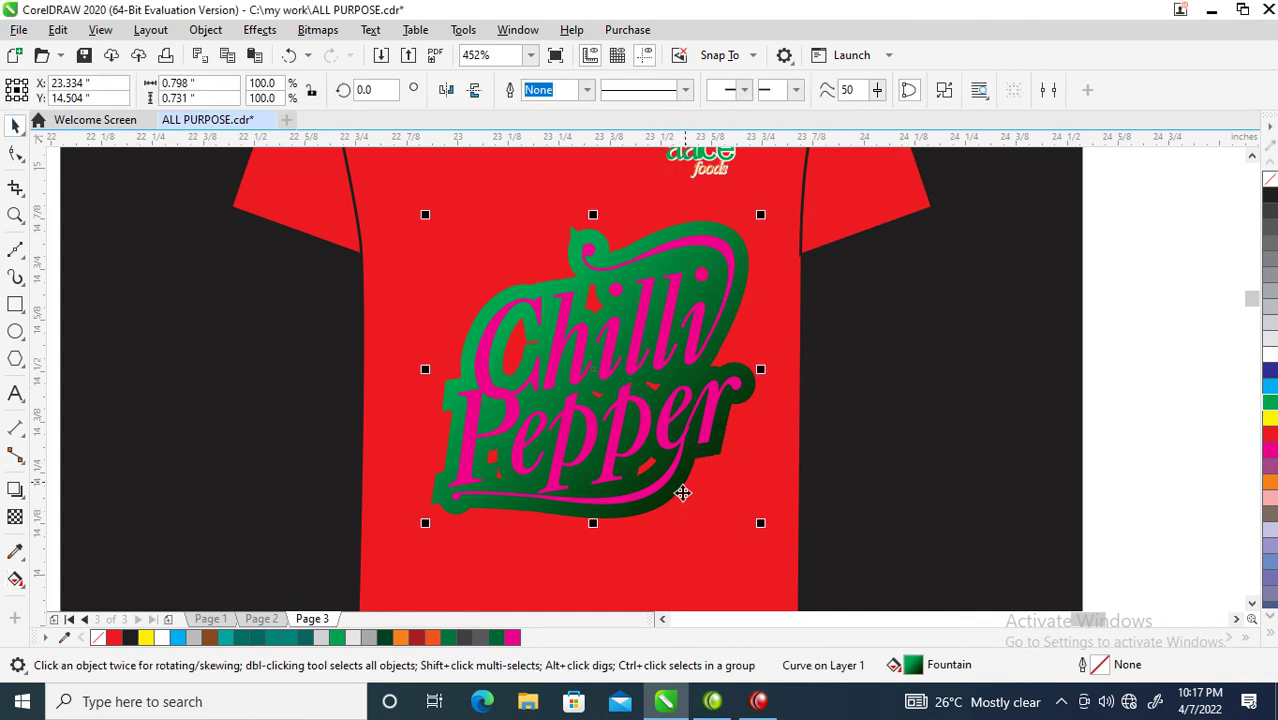
# - Try extruding the logo toward the lower right, then abandon it
pyautogui.click(15, 490)
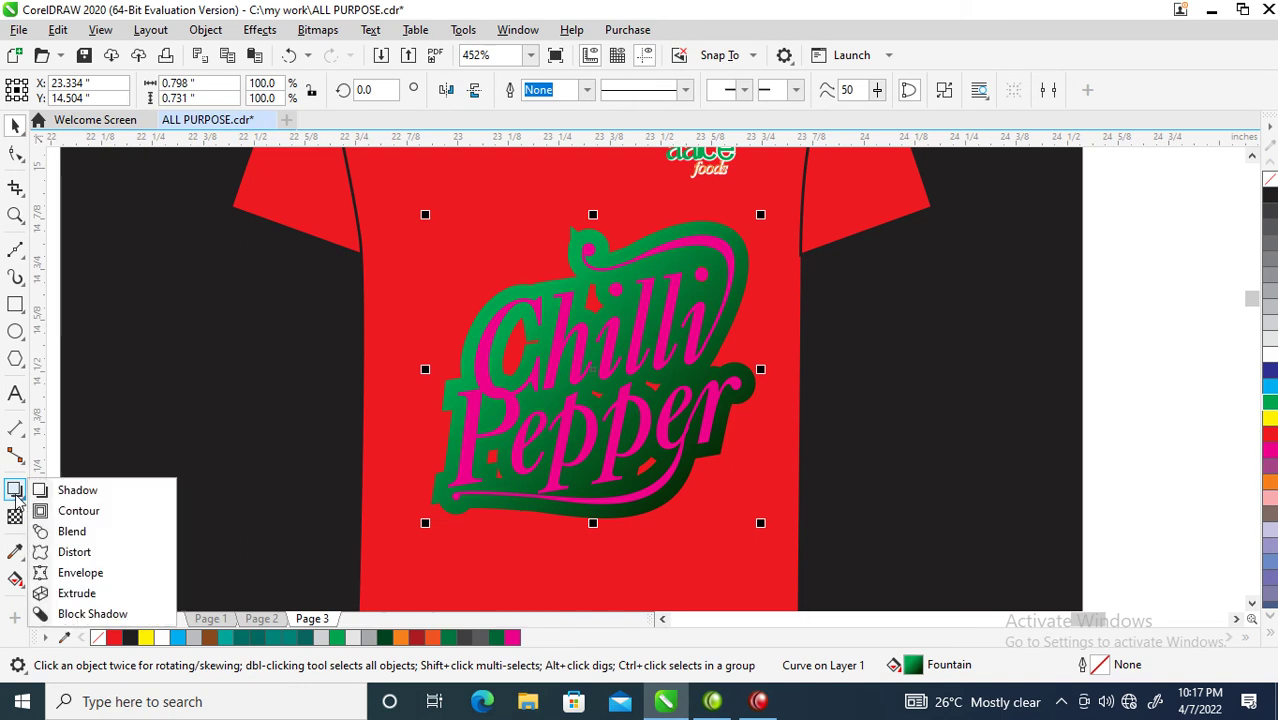
pyautogui.click(76, 593)
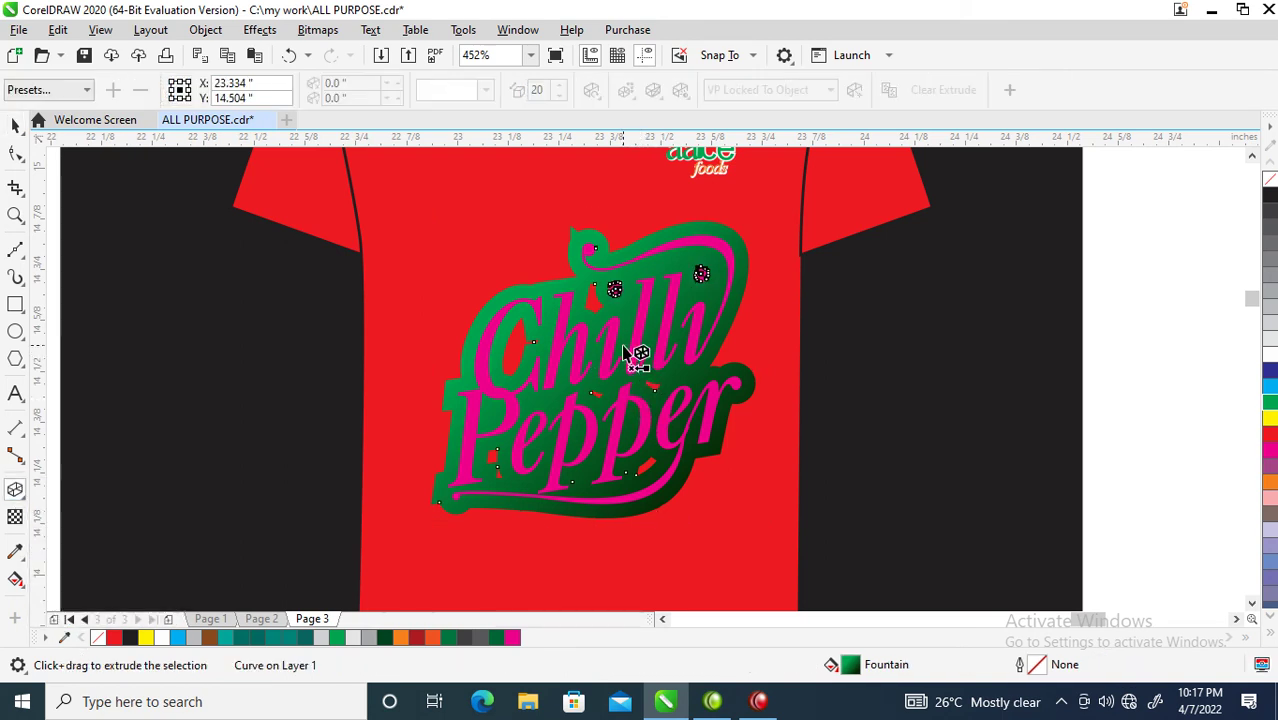
pyautogui.moveTo(624, 350); pyautogui.dragTo(955, 597)
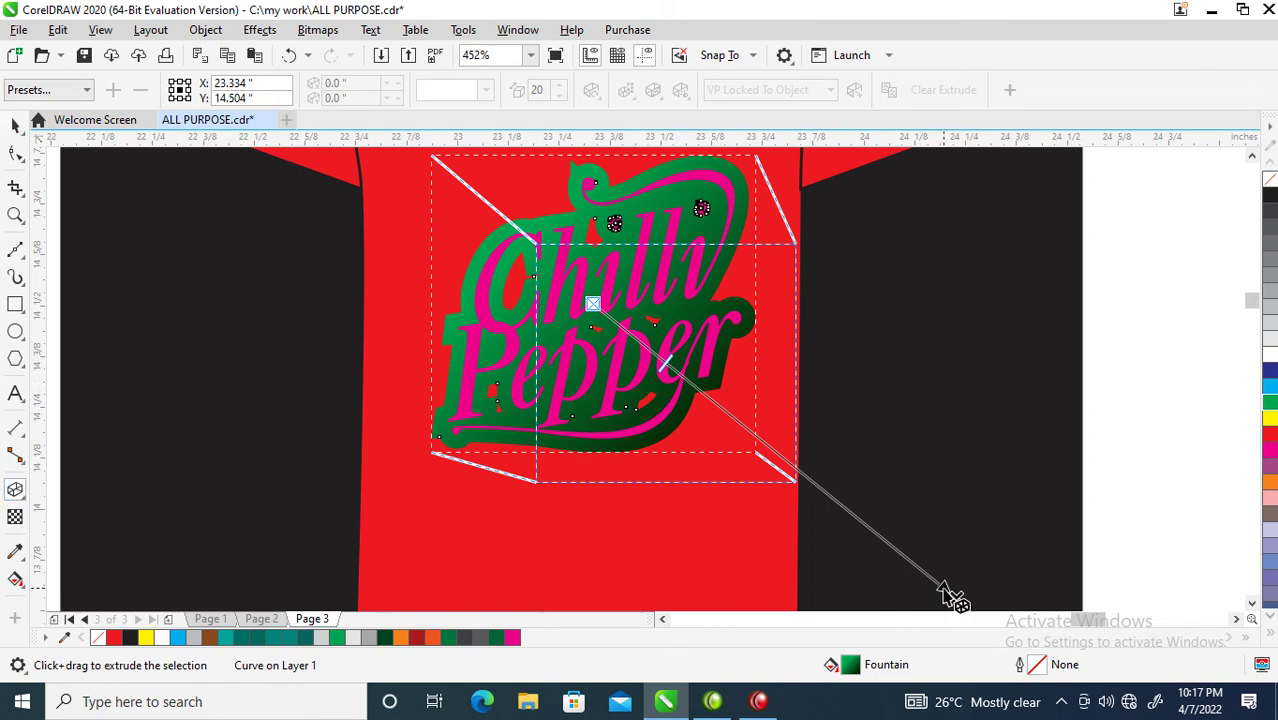
pyautogui.moveTo(953, 594); pyautogui.dragTo(995, 595)
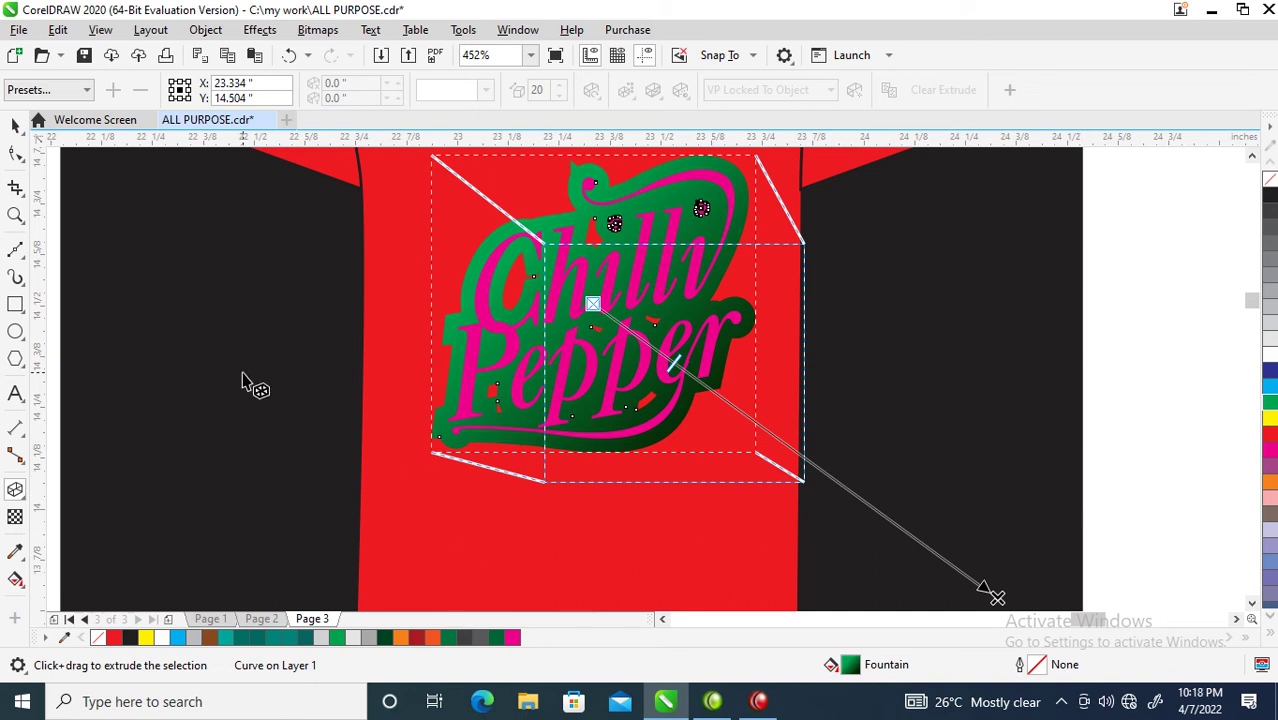
pyautogui.click(15, 125)
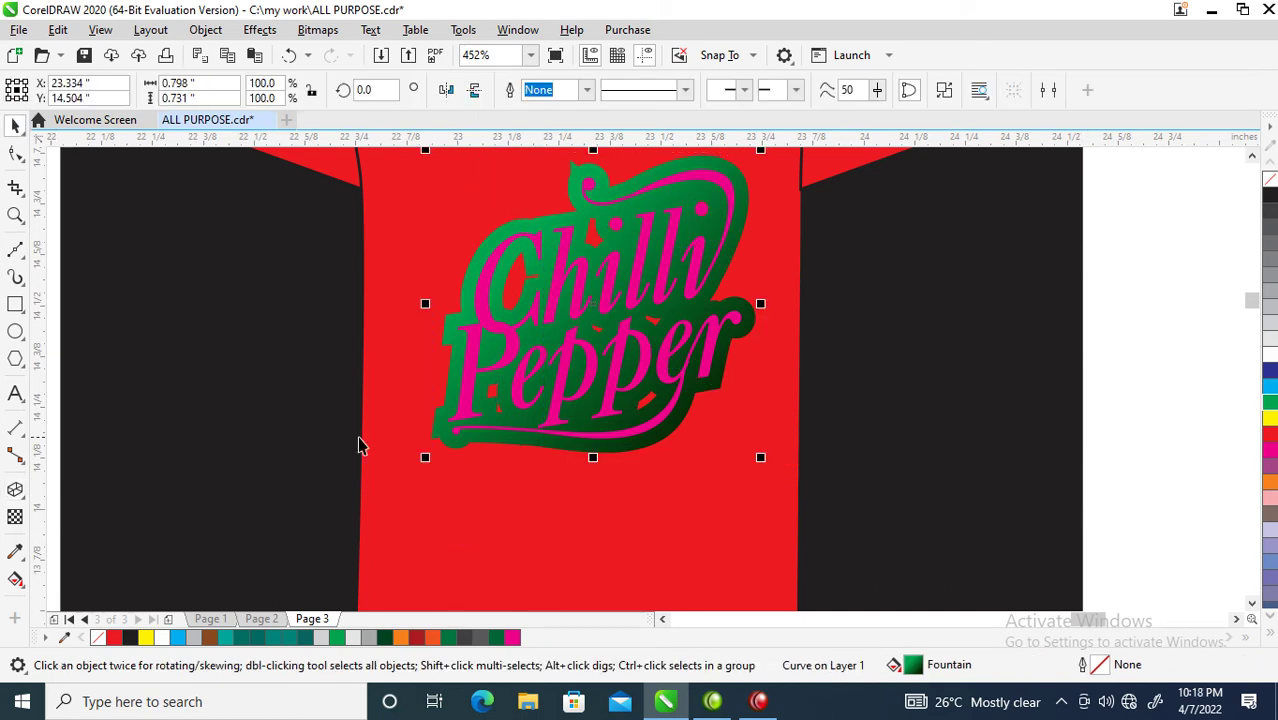
# - Trial another extrusion, then shift the lettering right and the backing down, undoing the latter
pyautogui.click(15, 489)
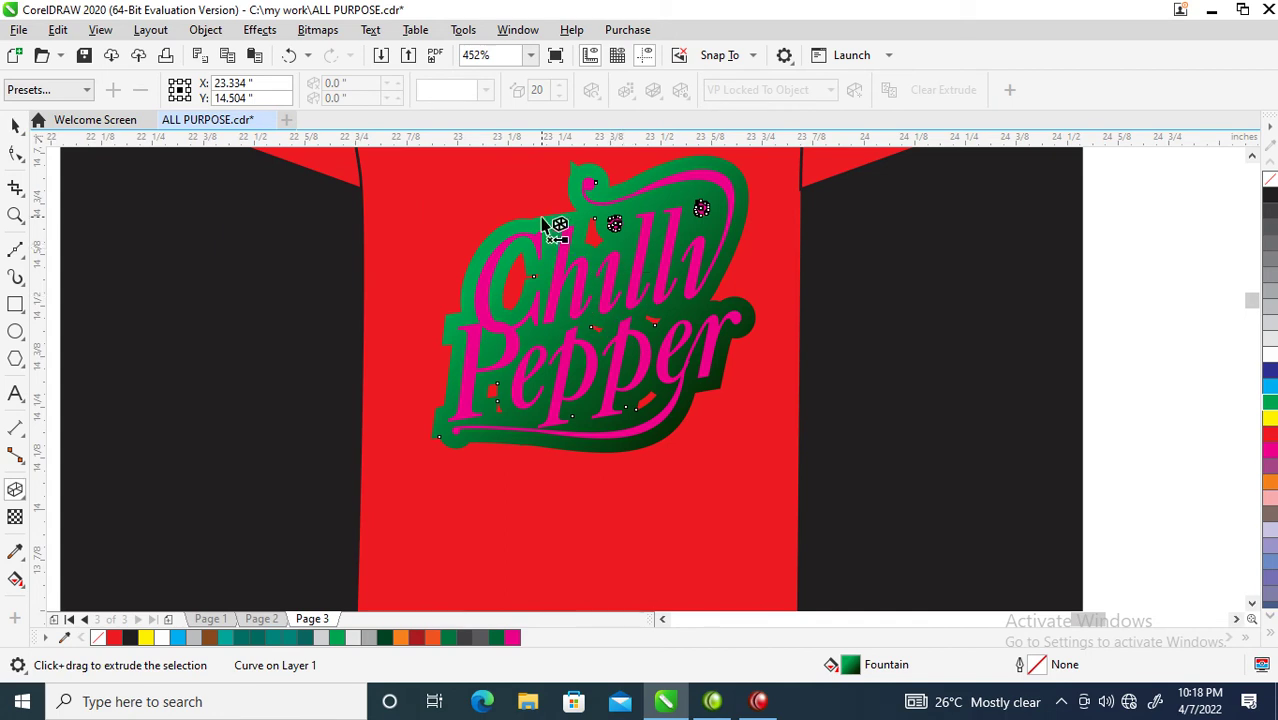
pyautogui.moveTo(556, 228)
pyautogui.mouseDown()
pyautogui.moveTo(861, 573)
pyautogui.moveTo(919, 590)
pyautogui.moveTo(1208, 578)
pyautogui.mouseUp()
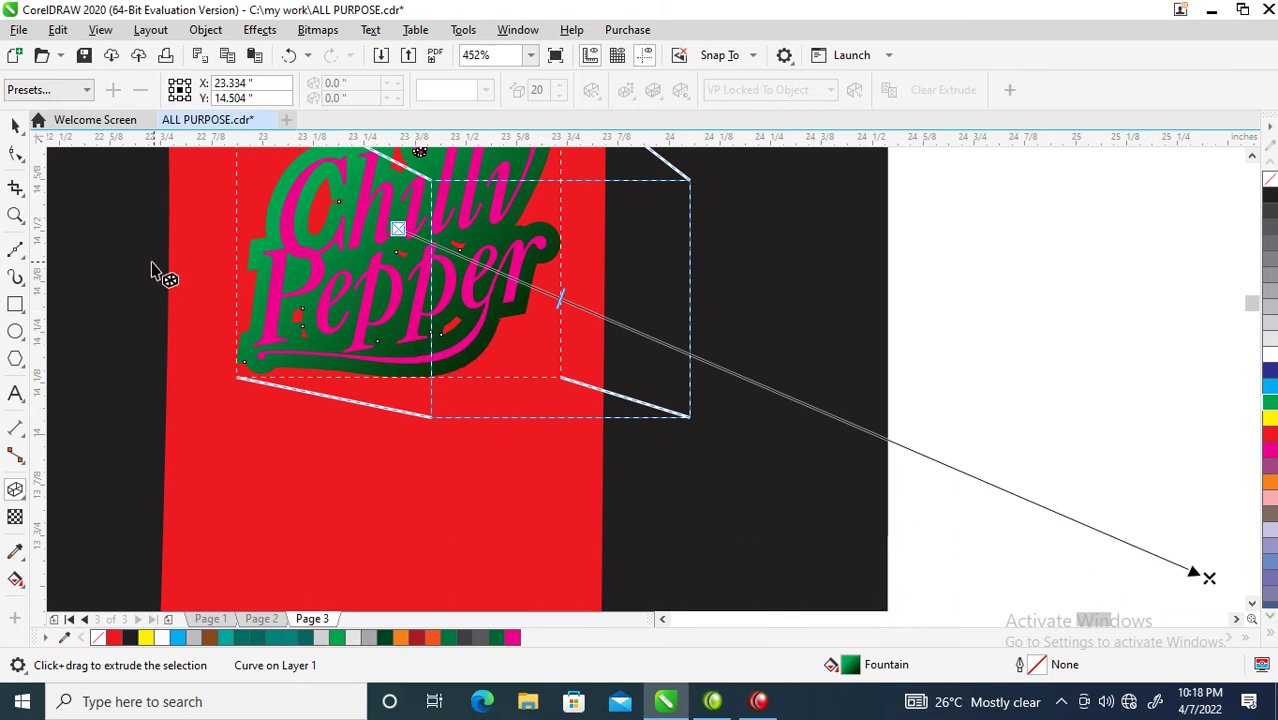
pyautogui.click(15, 122)
pyautogui.click(500, 264)
pyautogui.moveTo(513, 258); pyautogui.dragTo(976, 277)
pyautogui.click(473, 285)
pyautogui.moveTo(473, 285); pyautogui.dragTo(476, 396)
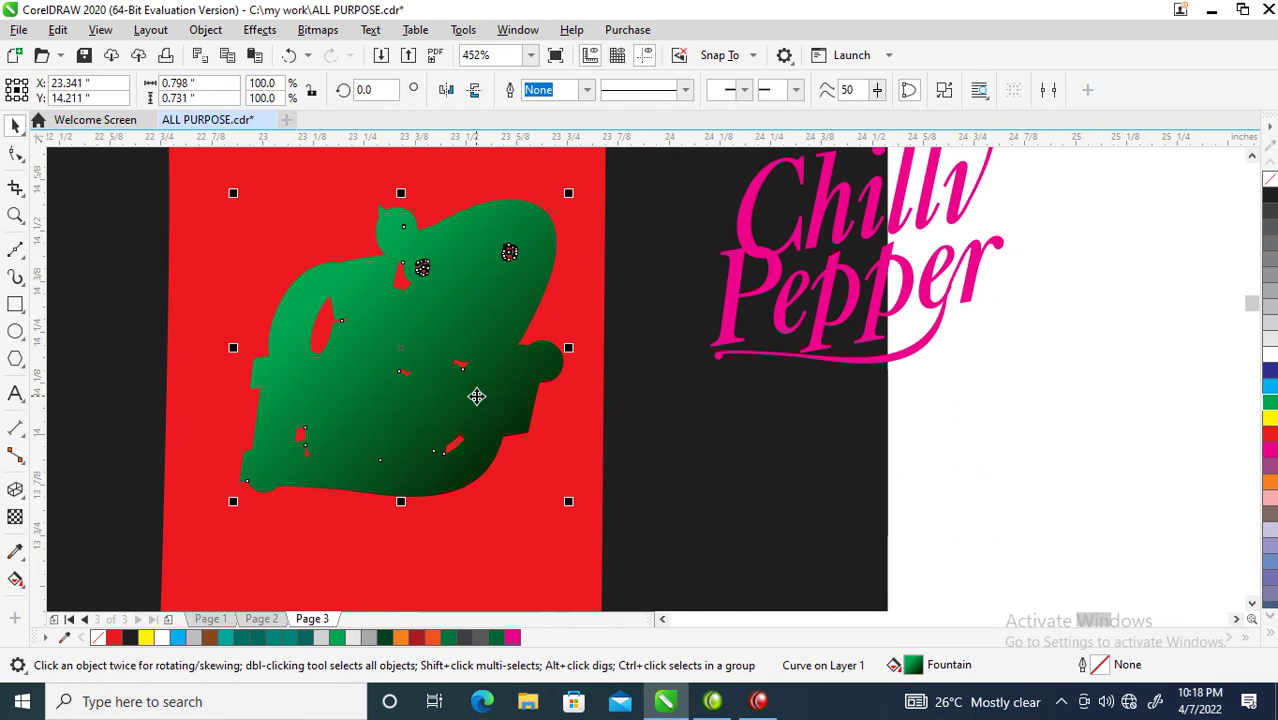
pyautogui.hotkey('ctrl', 'z')
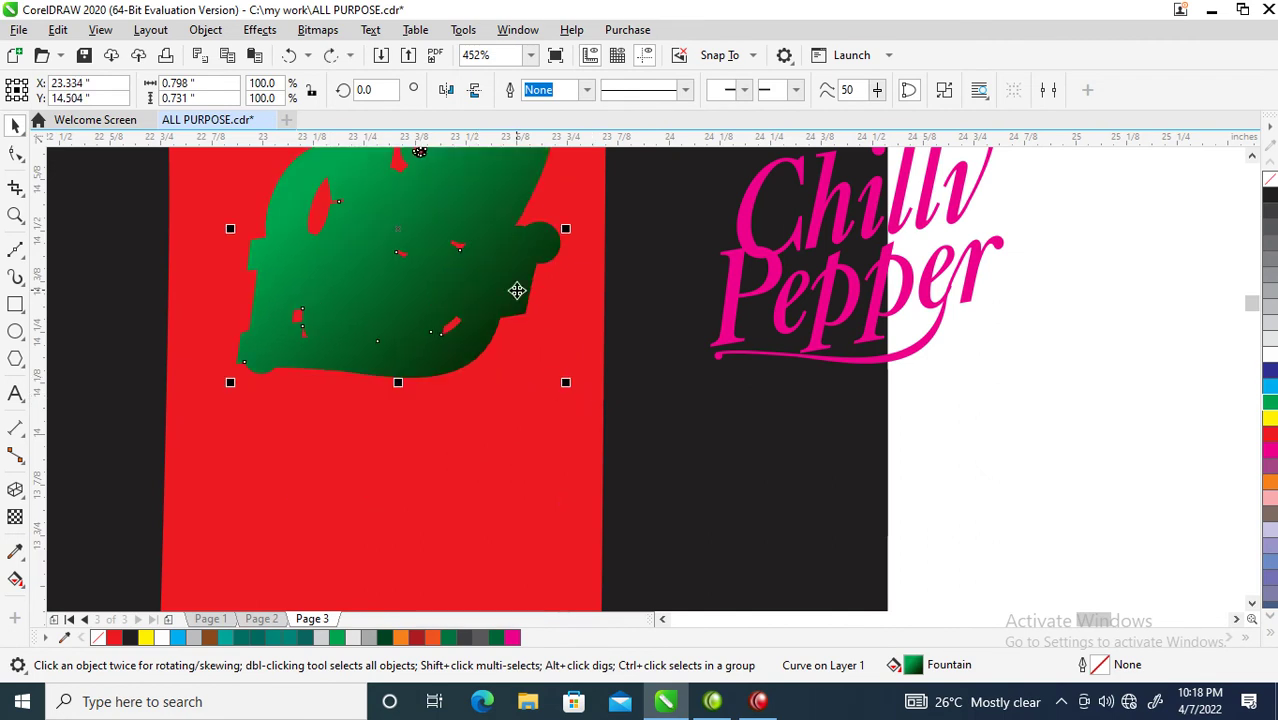
# - Trial-extrude the backing shape, then undo the moves so the lettering sits back on it
pyautogui.click(15, 489)
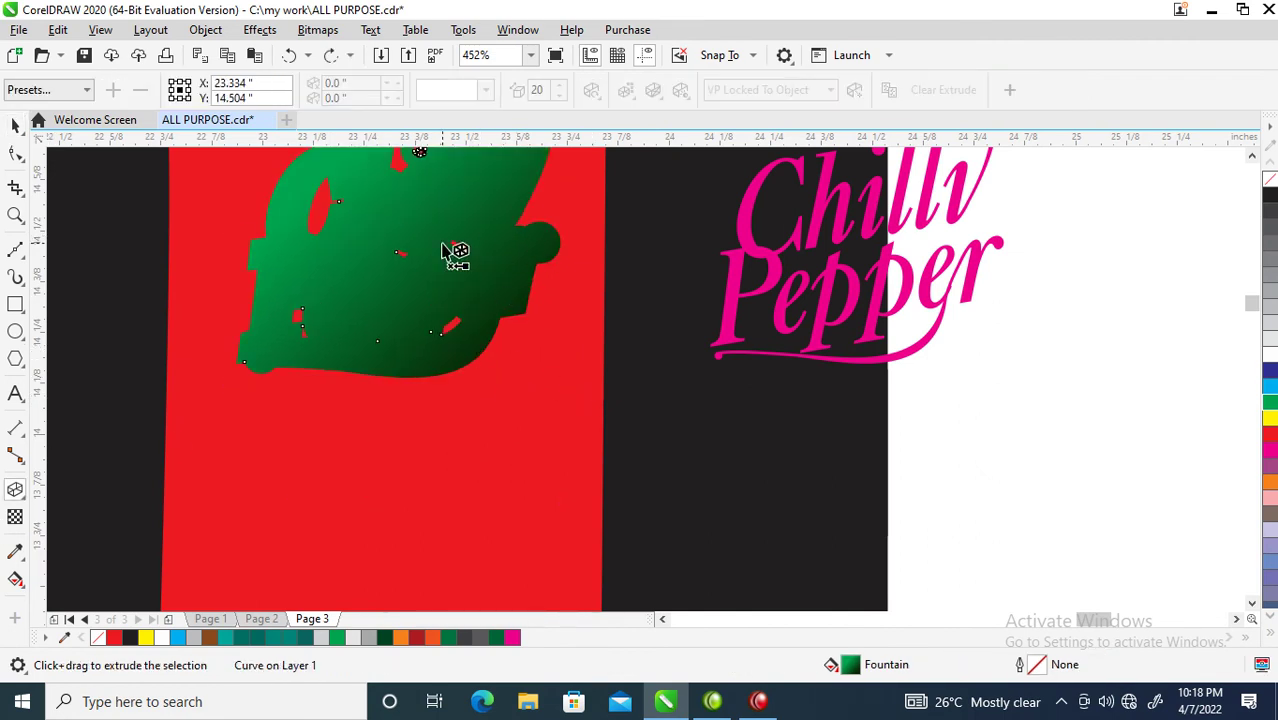
pyautogui.moveTo(400, 226); pyautogui.dragTo(868, 590)
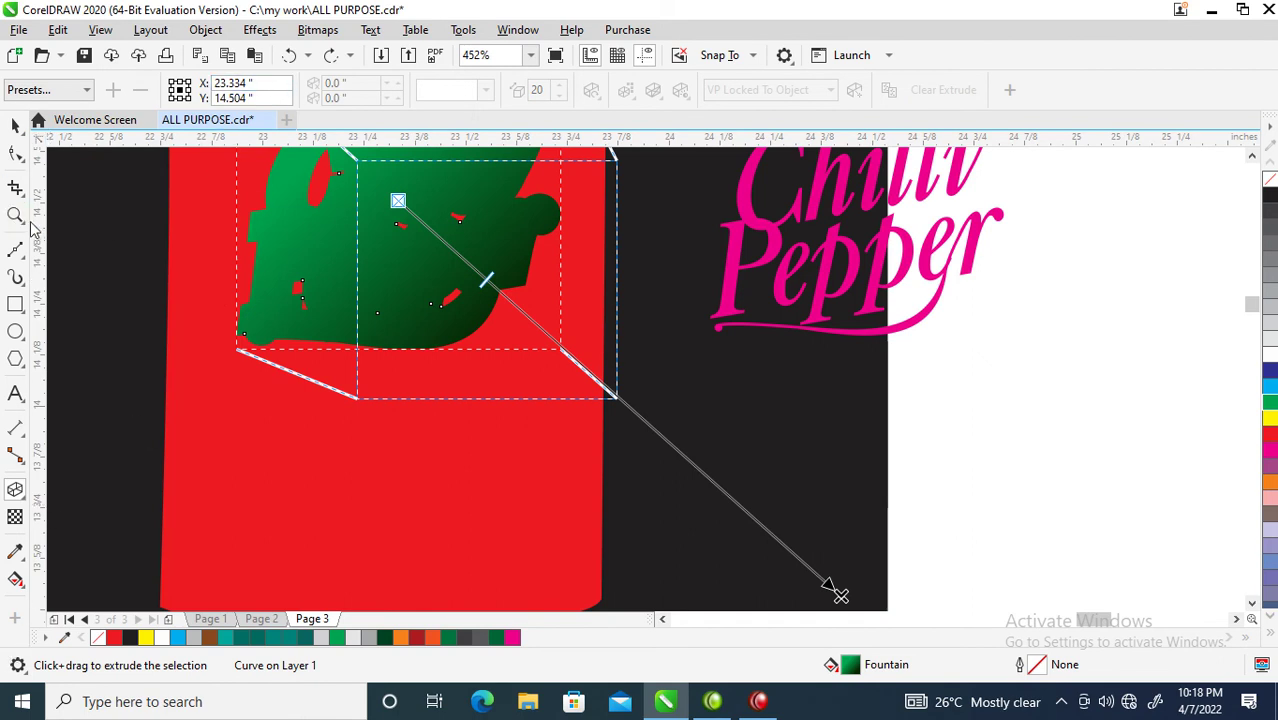
pyautogui.click(16, 125)
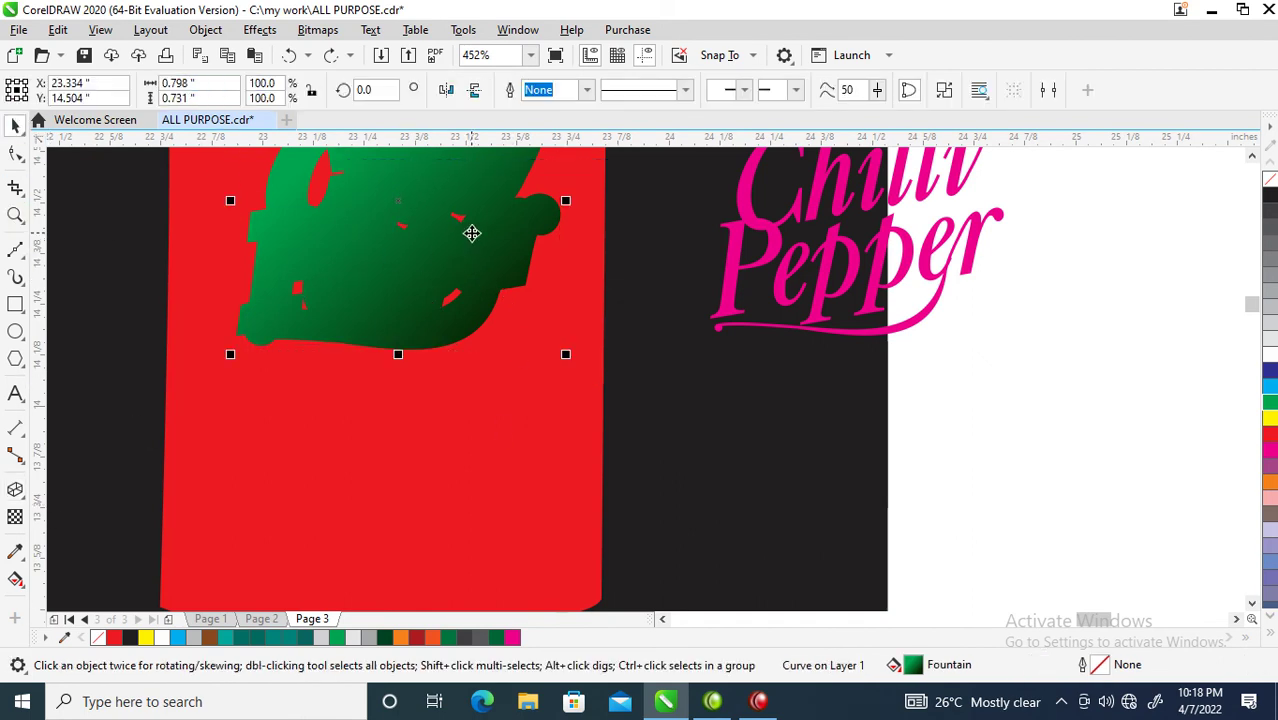
pyautogui.moveTo(448, 236); pyautogui.dragTo(448, 364)
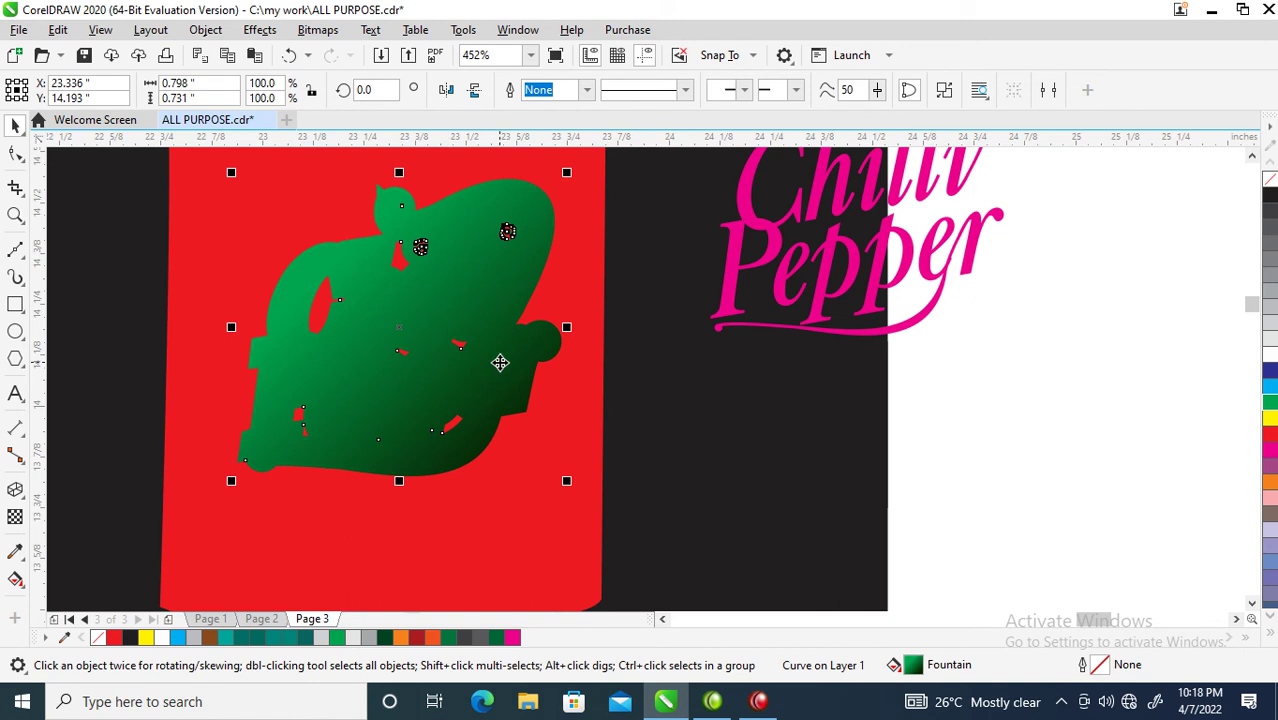
pyautogui.hotkey('ctrl', 'z')
pyautogui.hotkey('ctrl', 'z')
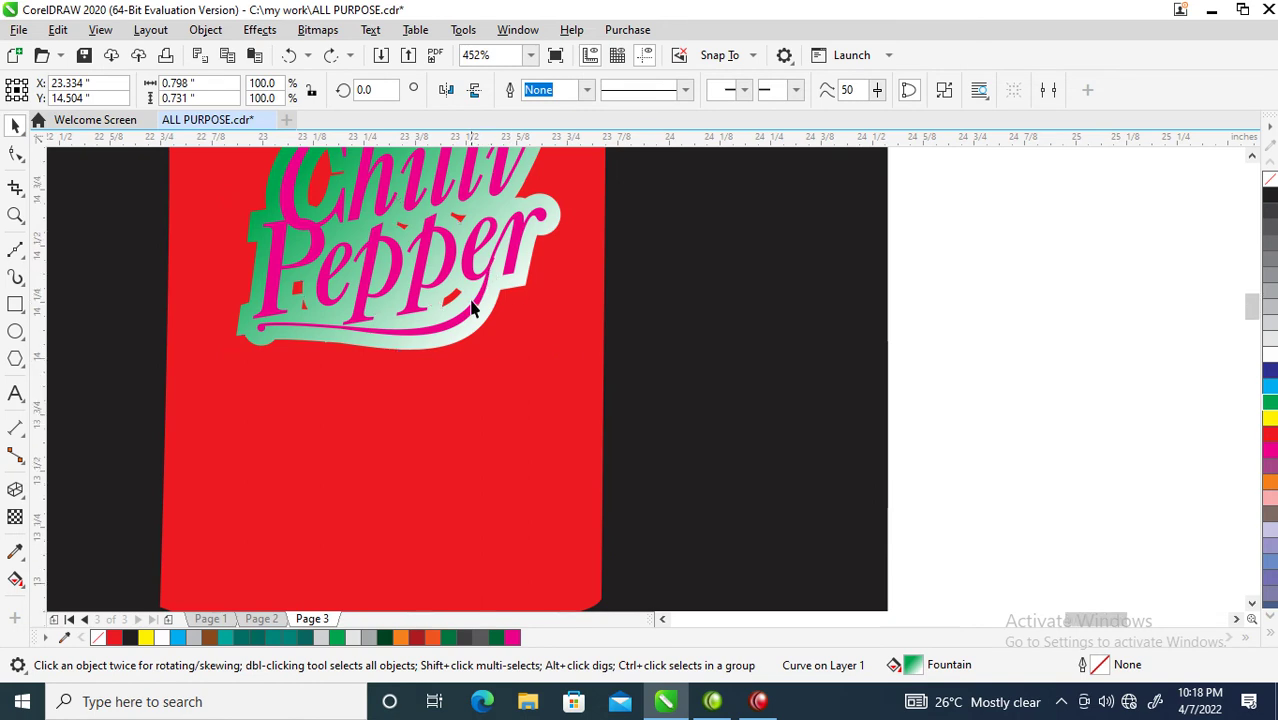
pyautogui.scroll(-3, 480, 310)
# - Swap the backing's gradient for a solid white fill, then select the magenta lettering
pyautogui.press('z')
pyautogui.moveTo(295, 160); pyautogui.dragTo(617, 337)
pyautogui.press('space')
pyautogui.click(354, 180)
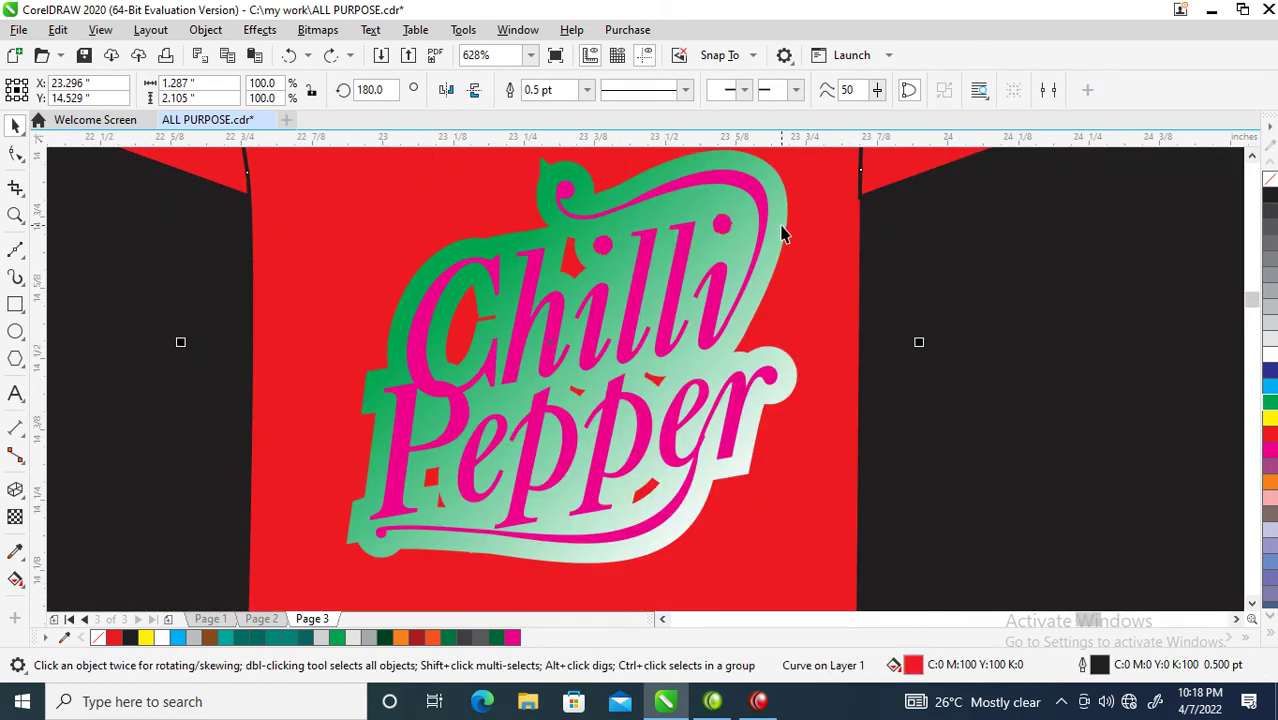
pyautogui.click(783, 233)
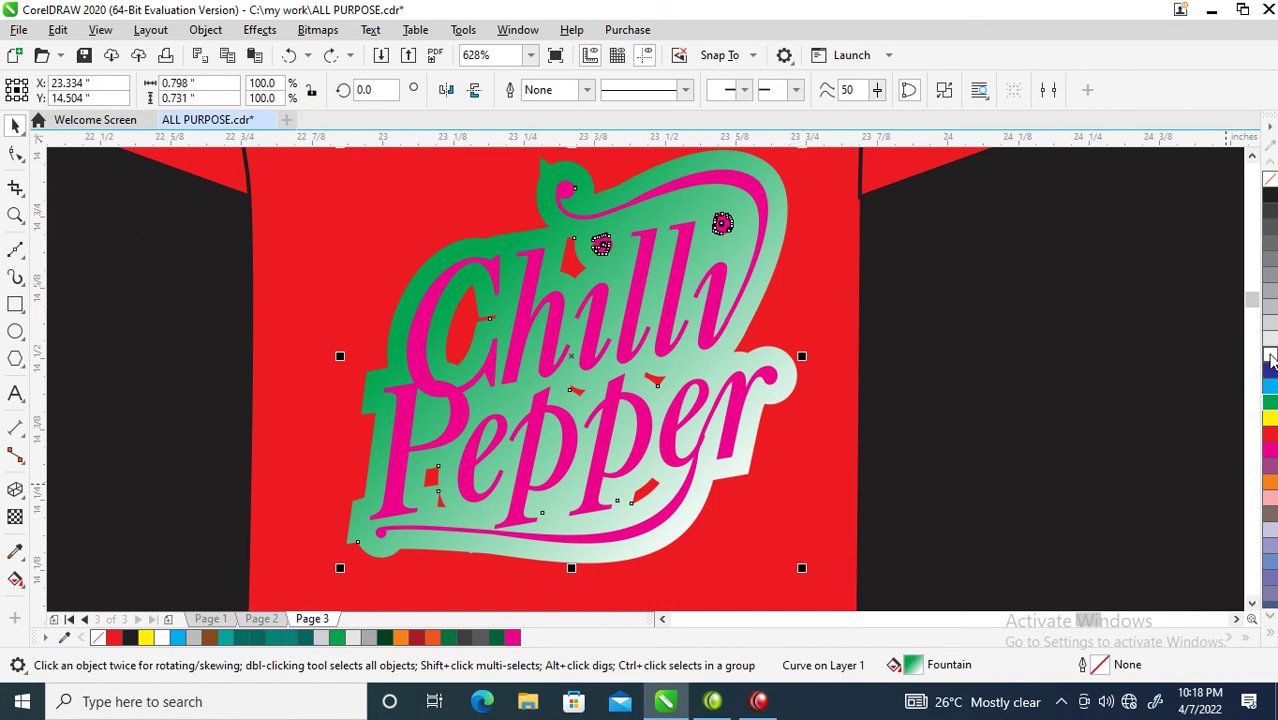
pyautogui.click(1270, 356)
pyautogui.scroll(-3, 712, 357)
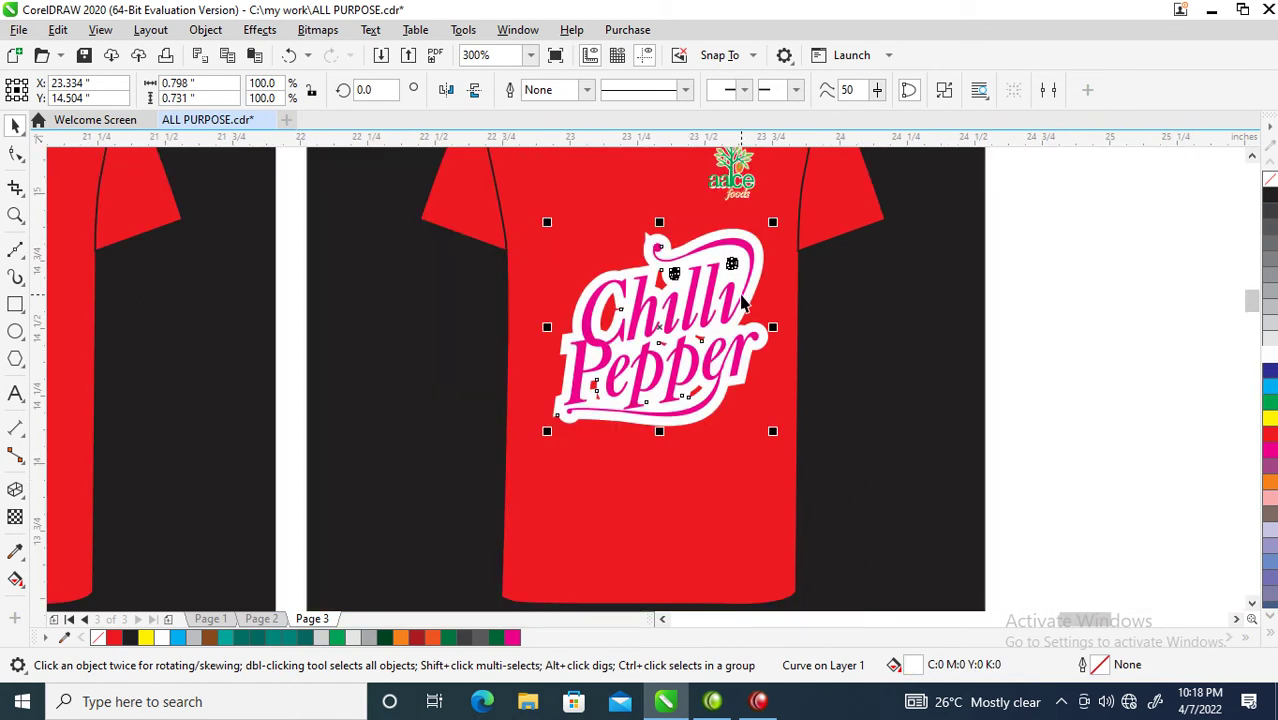
pyautogui.click(750, 280)
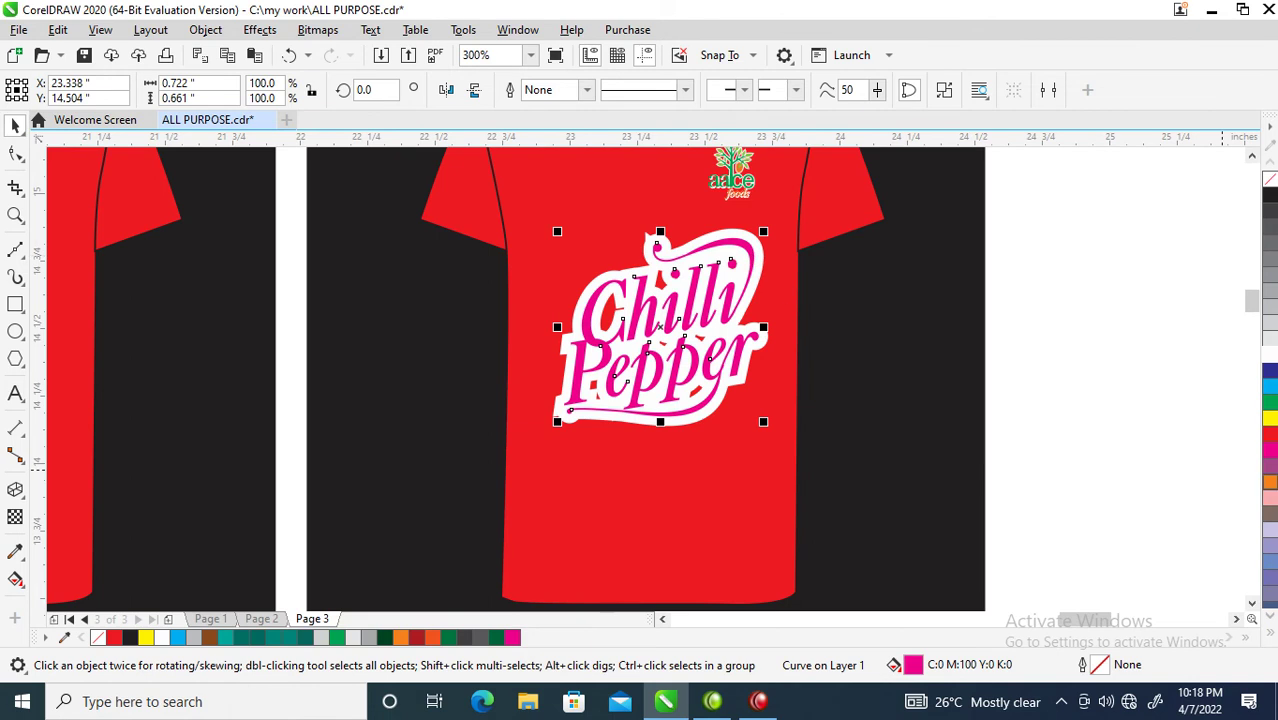
# - Recolour the Chilli Pepper lettering green and zoom in on the logo
pyautogui.click(1270, 402)
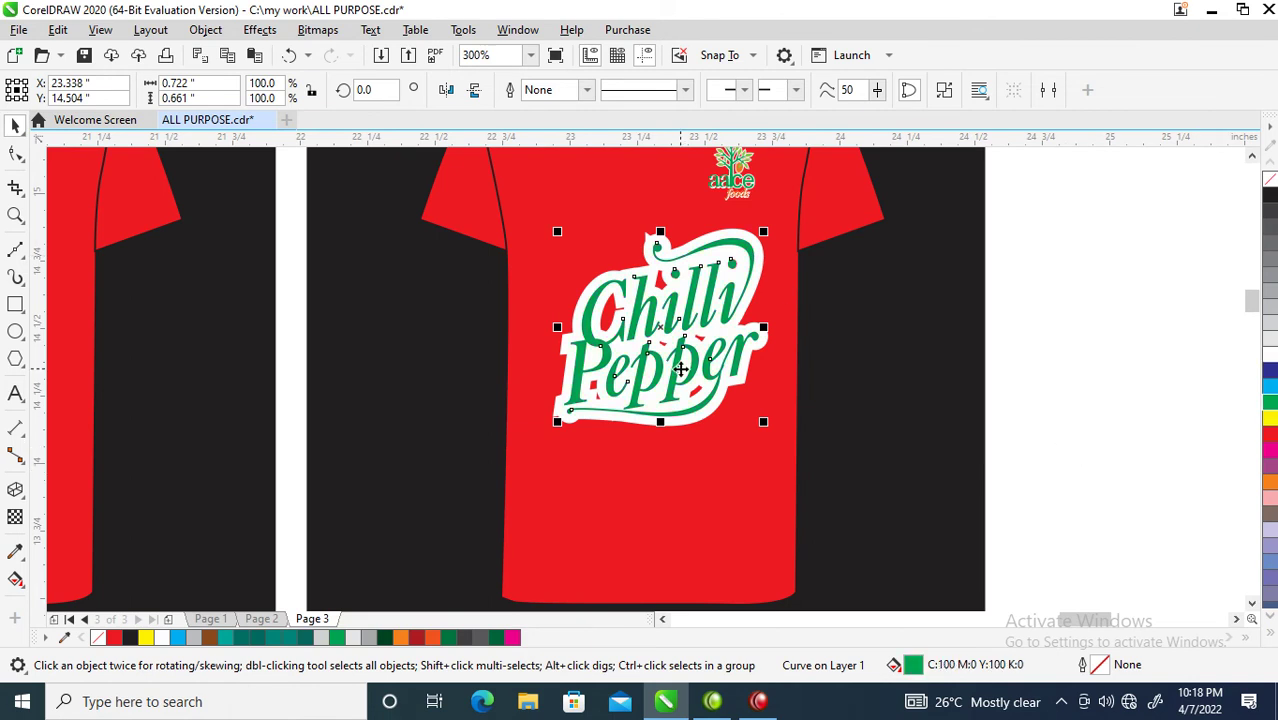
pyautogui.press('z')
pyautogui.moveTo(513, 208); pyautogui.dragTo(865, 504)
# - Break the logo curve apart and rearrange the pieces, then undo so the white backing sits behind the text
pyautogui.press('space')
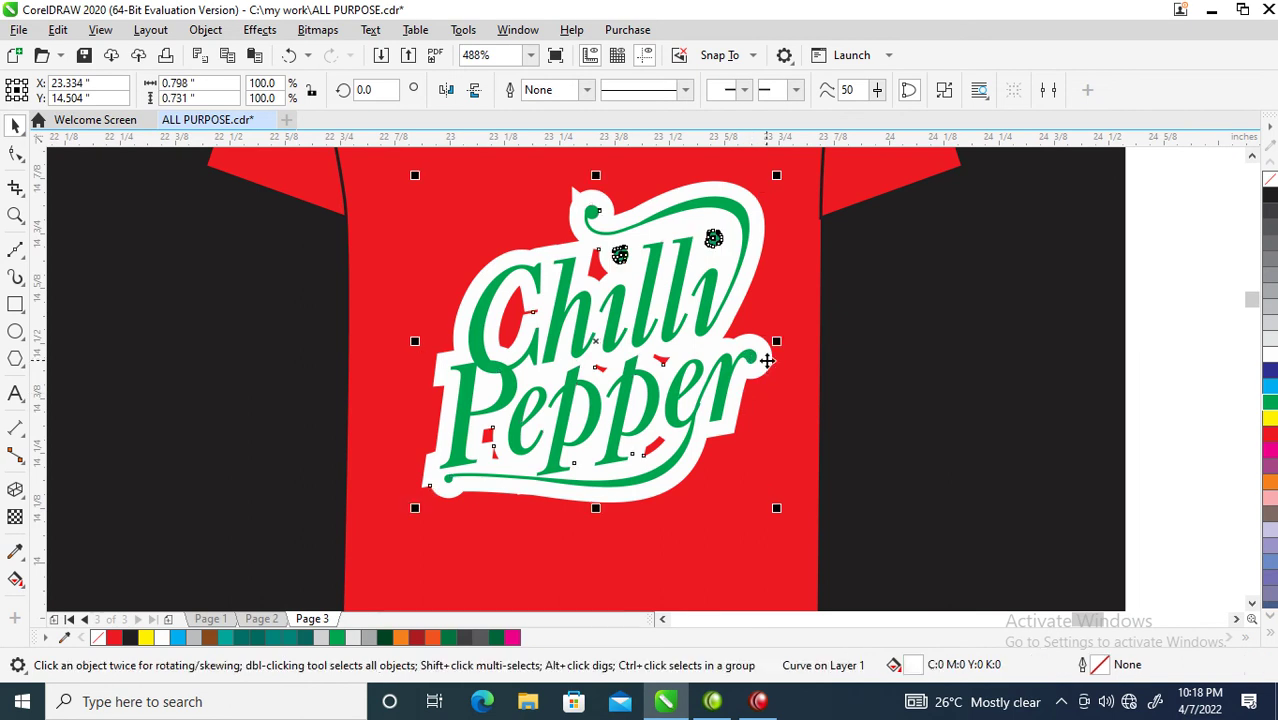
pyautogui.rightClick(767, 368)
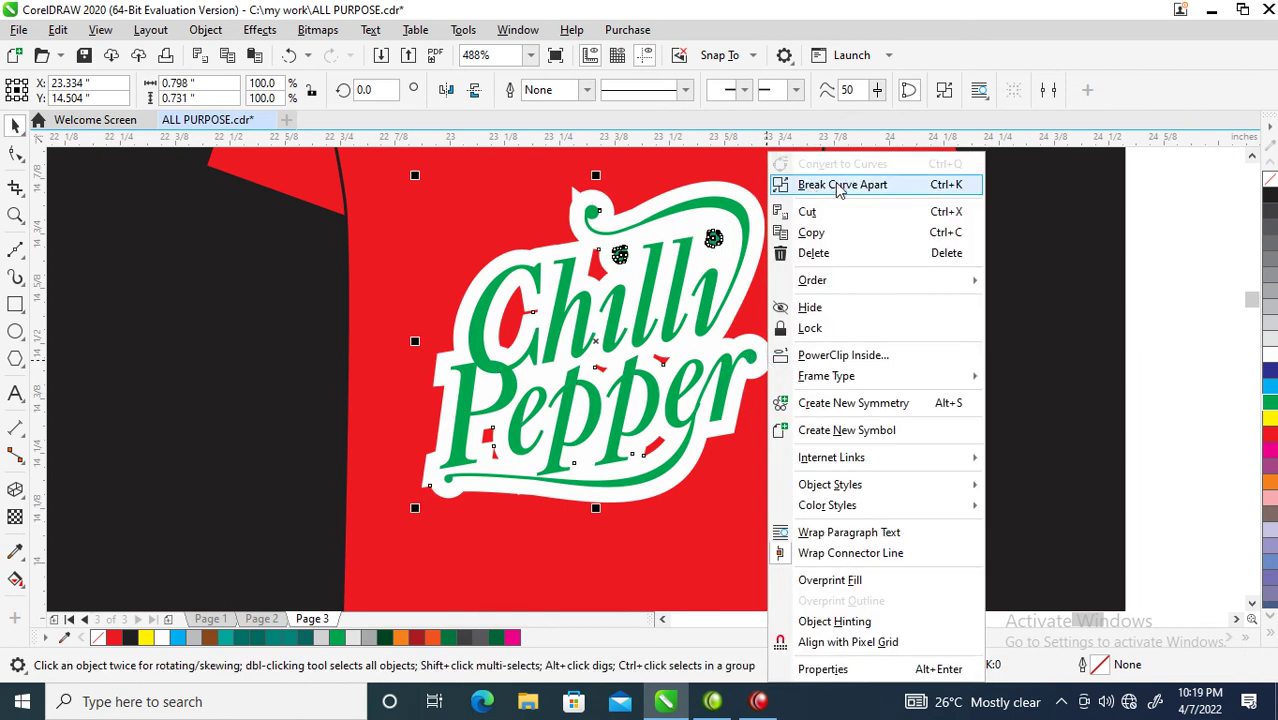
pyautogui.click(840, 186)
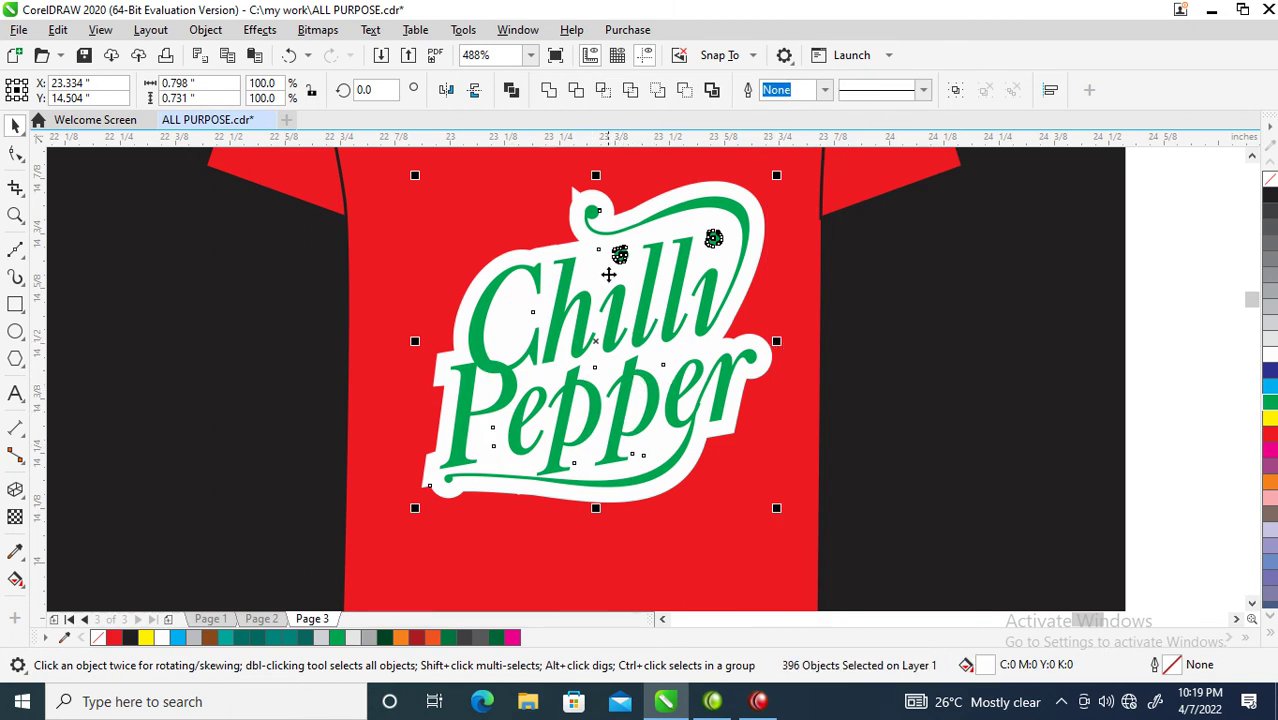
pyautogui.moveTo(754, 207); pyautogui.dragTo(995, 207)
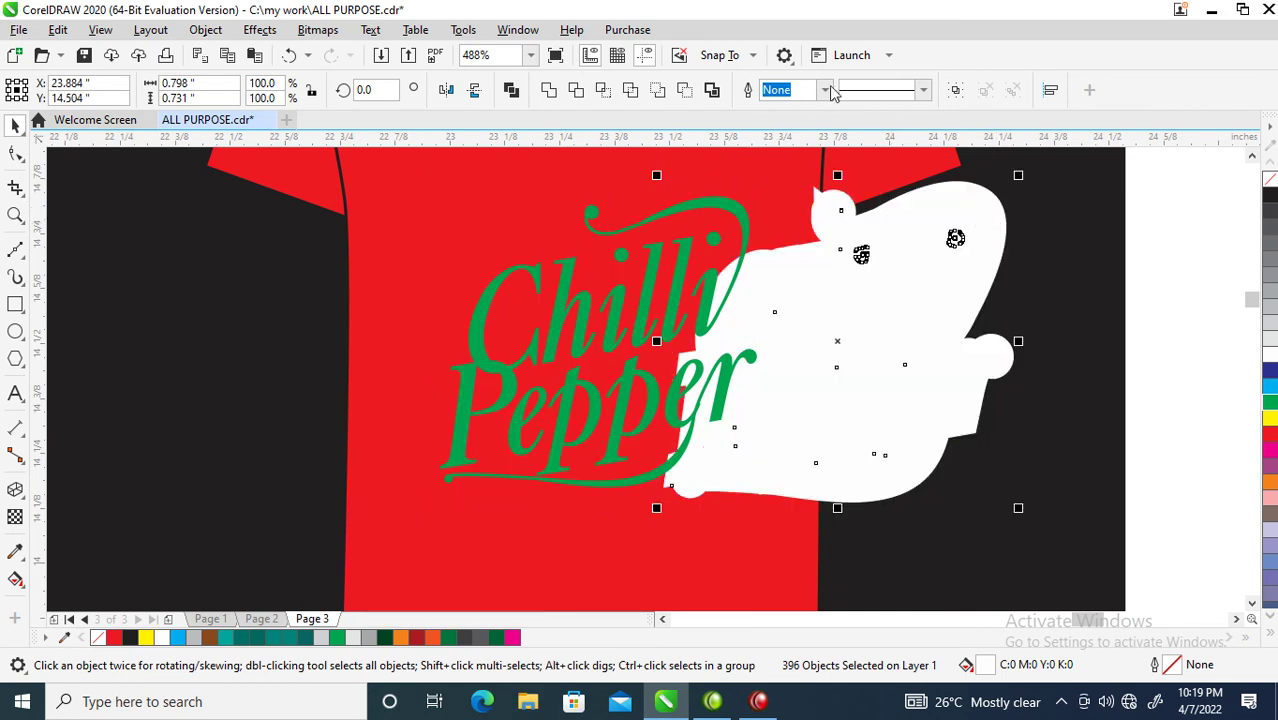
pyautogui.hotkey('ctrl', 'l')
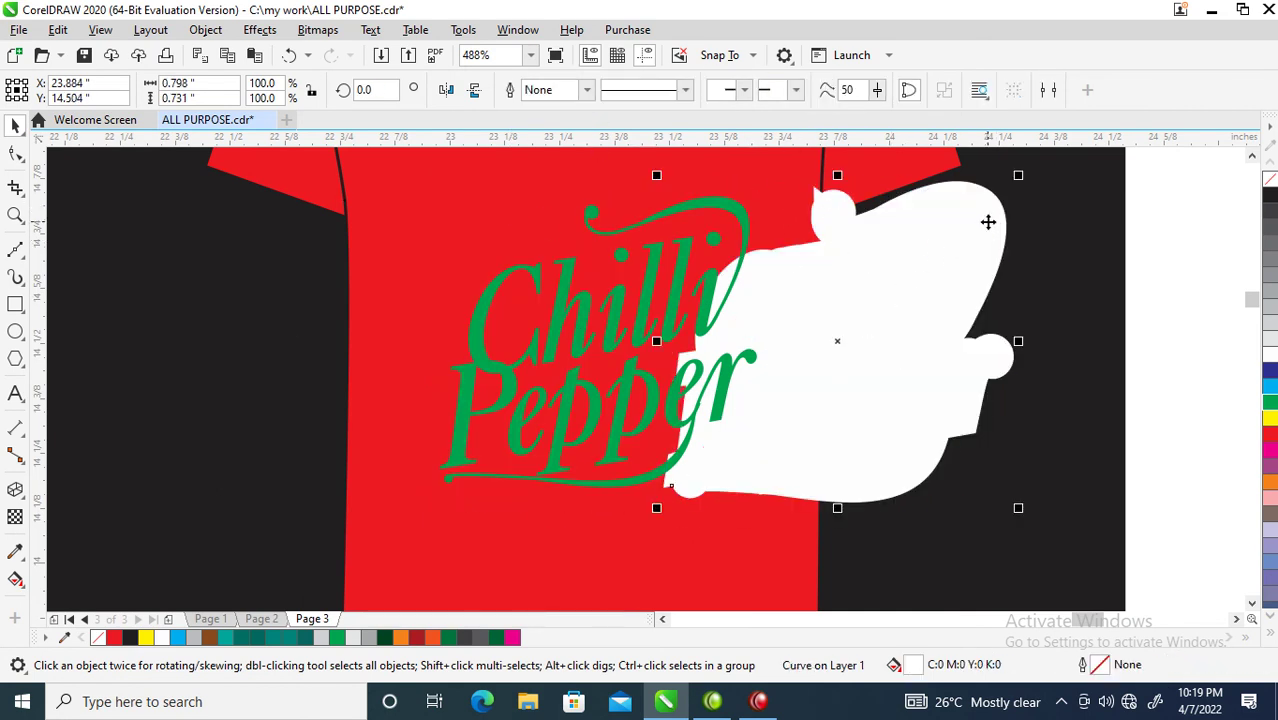
pyautogui.moveTo(807, 233); pyautogui.dragTo(620, 237)
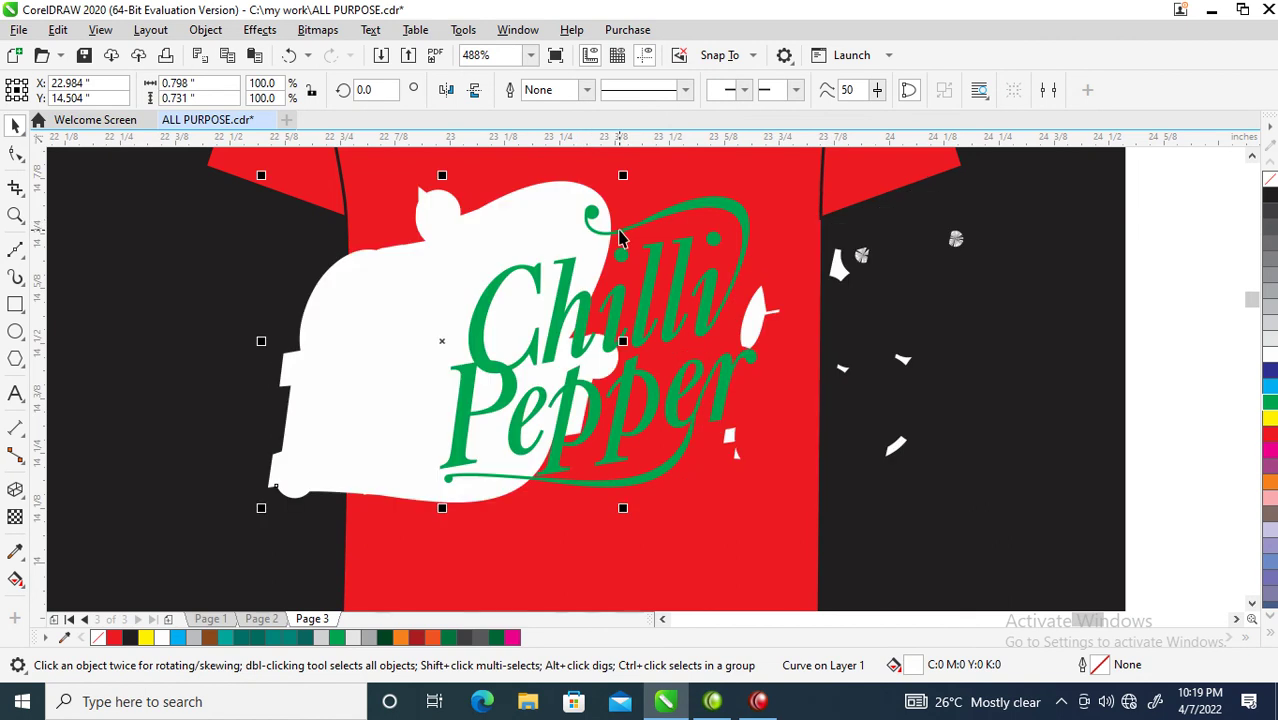
pyautogui.hotkey('ctrl', 'z')
pyautogui.hotkey('ctrl', 'shift', 'z')
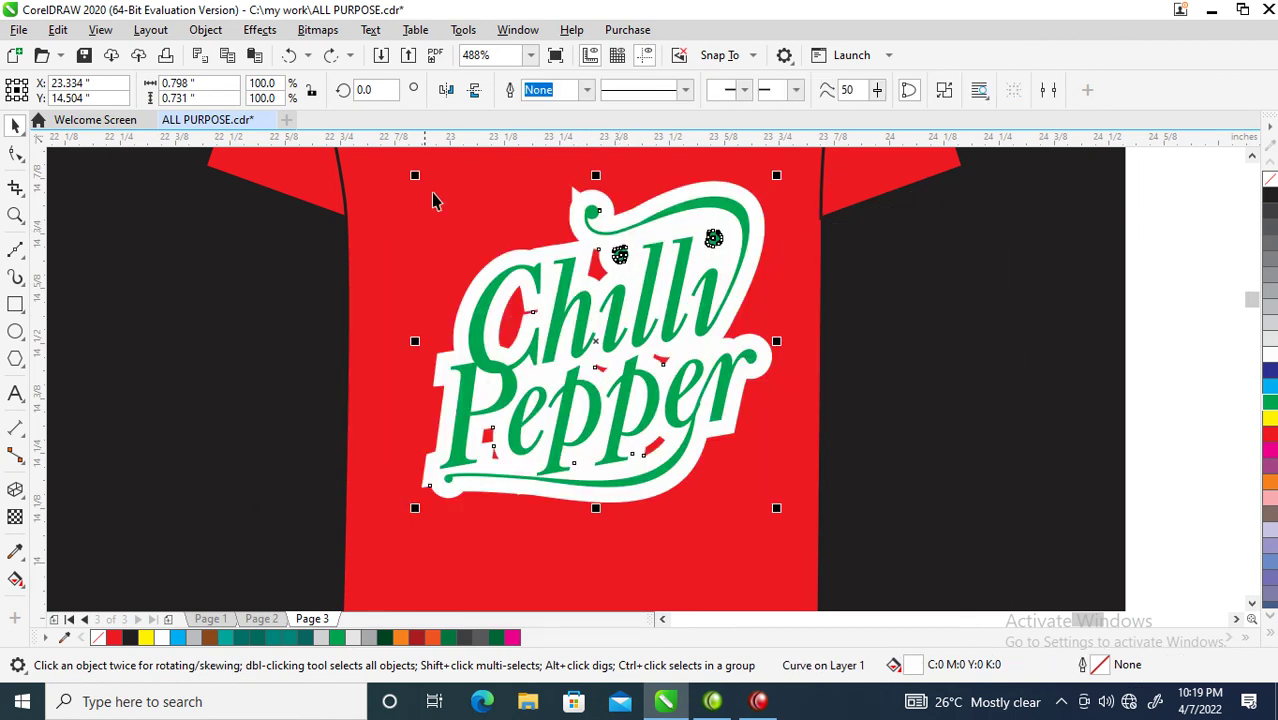
# - Toggle the logo selection into rotate mode and back to scaling mode
pyautogui.click(760, 212)
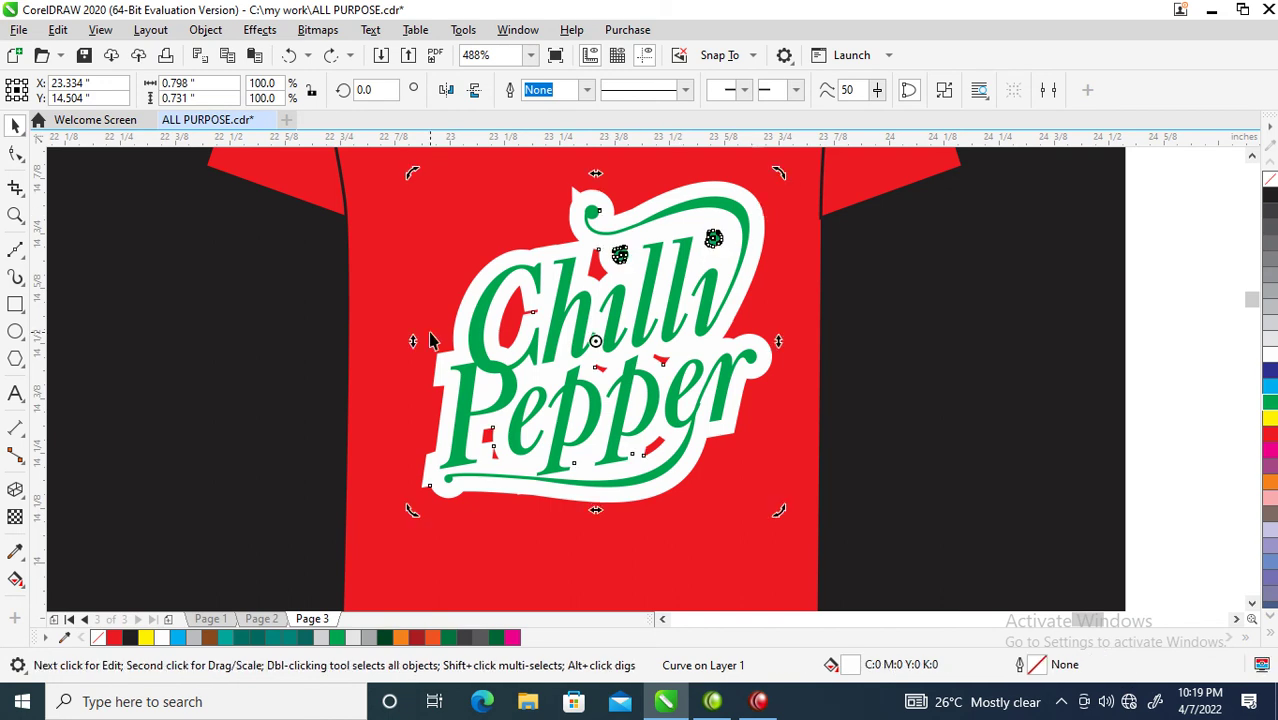
pyautogui.click(1118, 286)
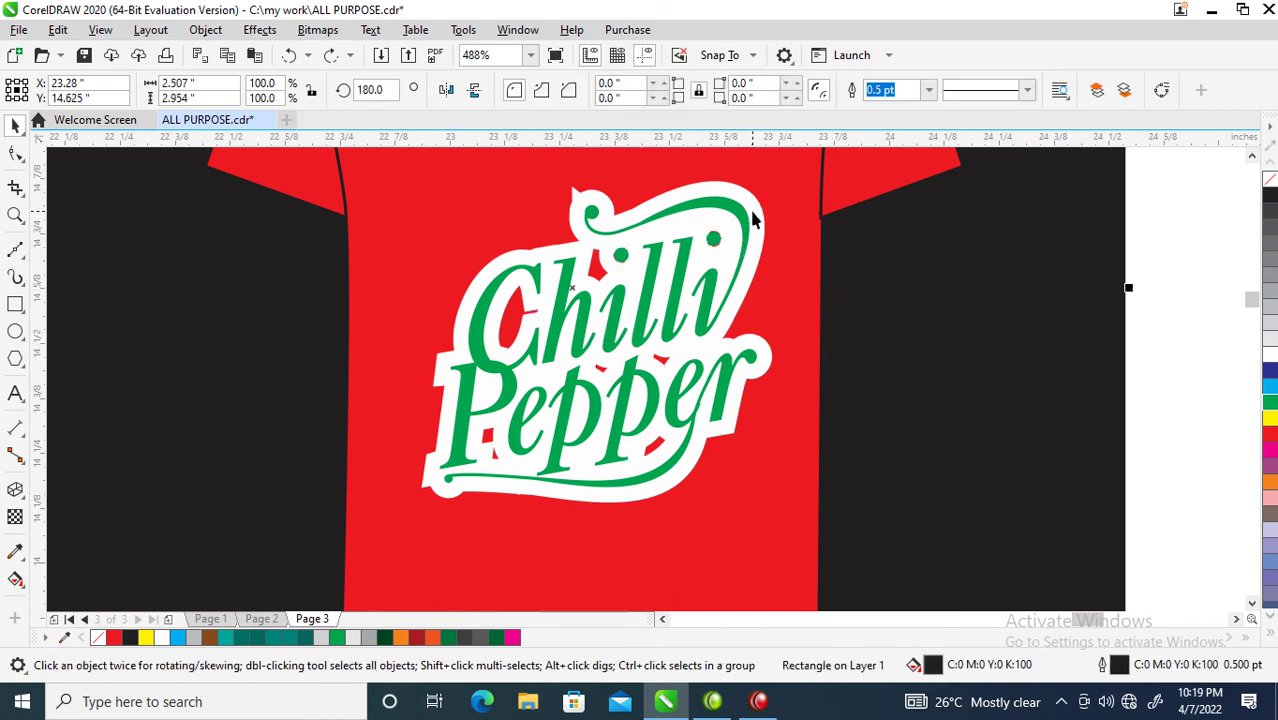
pyautogui.click(548, 325)
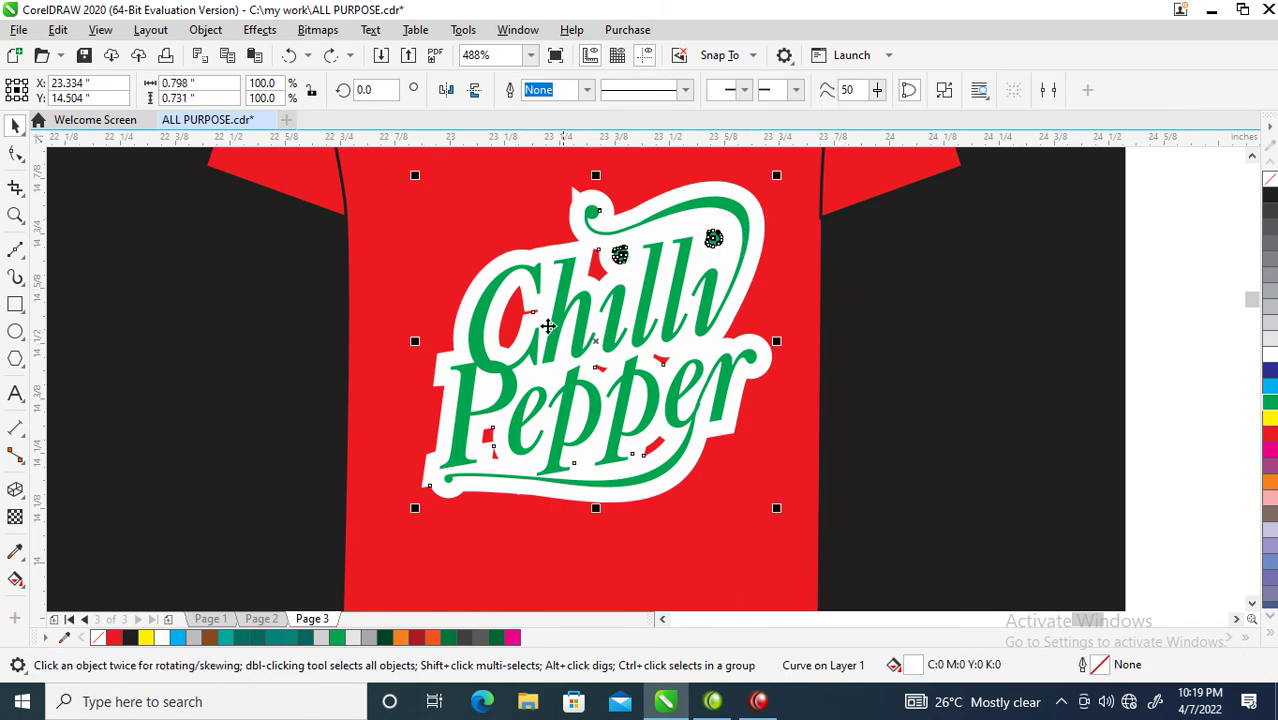
pyautogui.click(15, 490)
pyautogui.moveTo(622, 342); pyautogui.dragTo(848, 563)
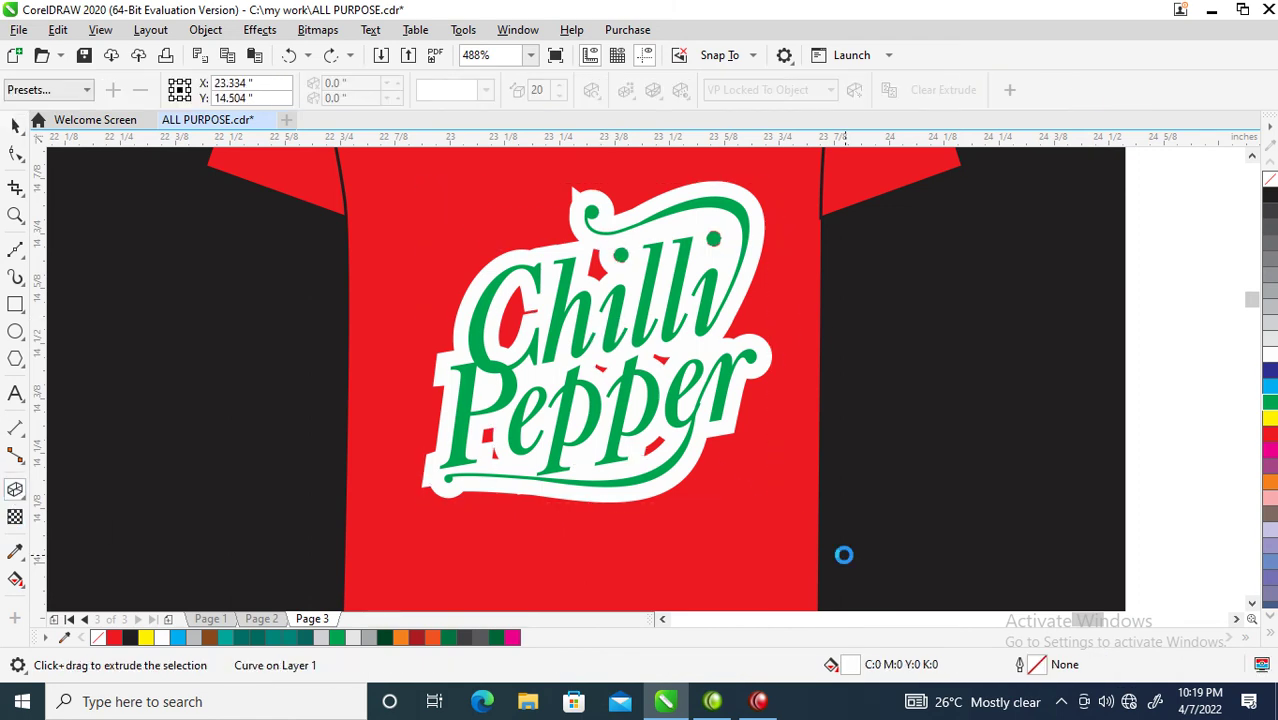
pyautogui.moveTo(844, 555); pyautogui.dragTo(838, 548)
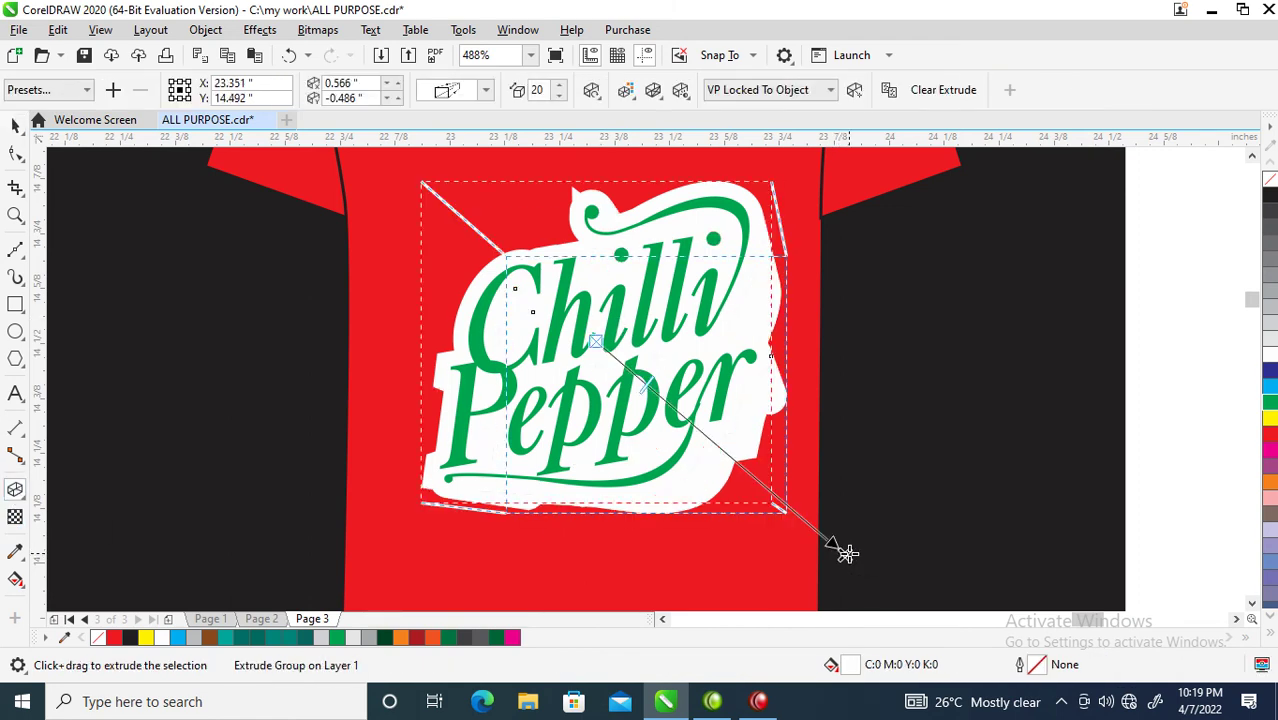
pyautogui.scroll(-2, 880, 580)
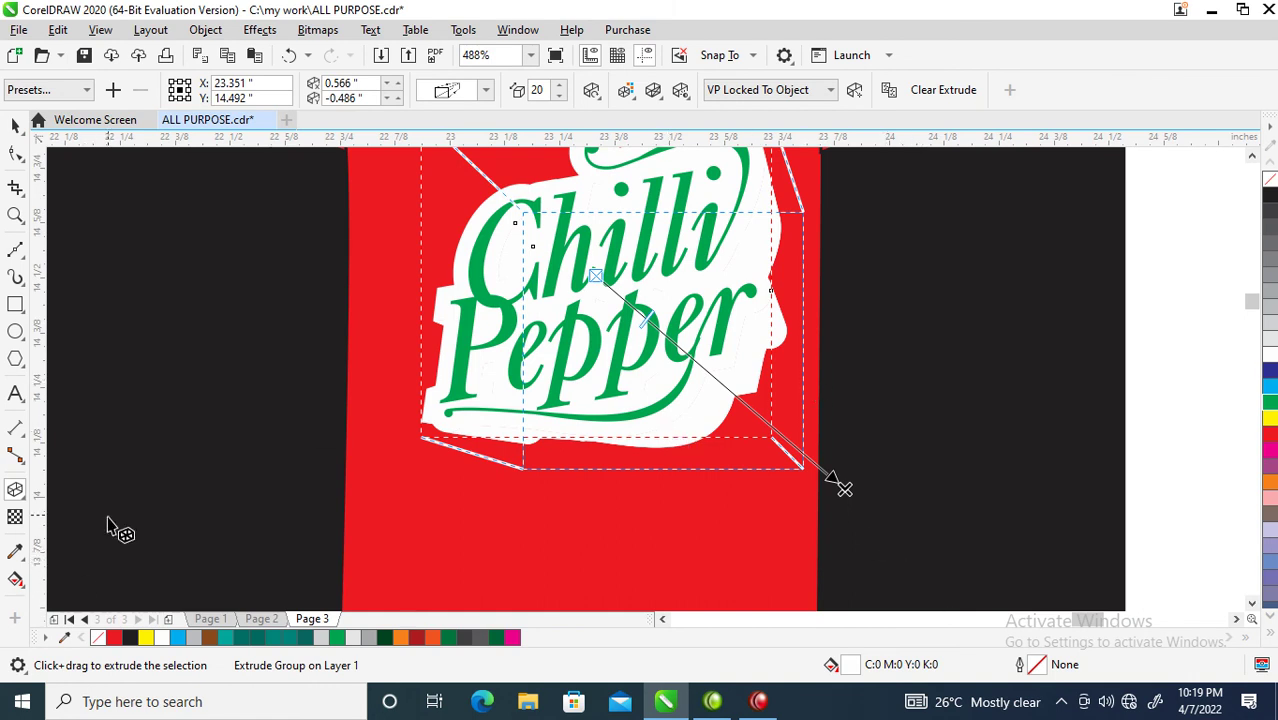
pyautogui.press('space')
pyautogui.click(1269, 403)
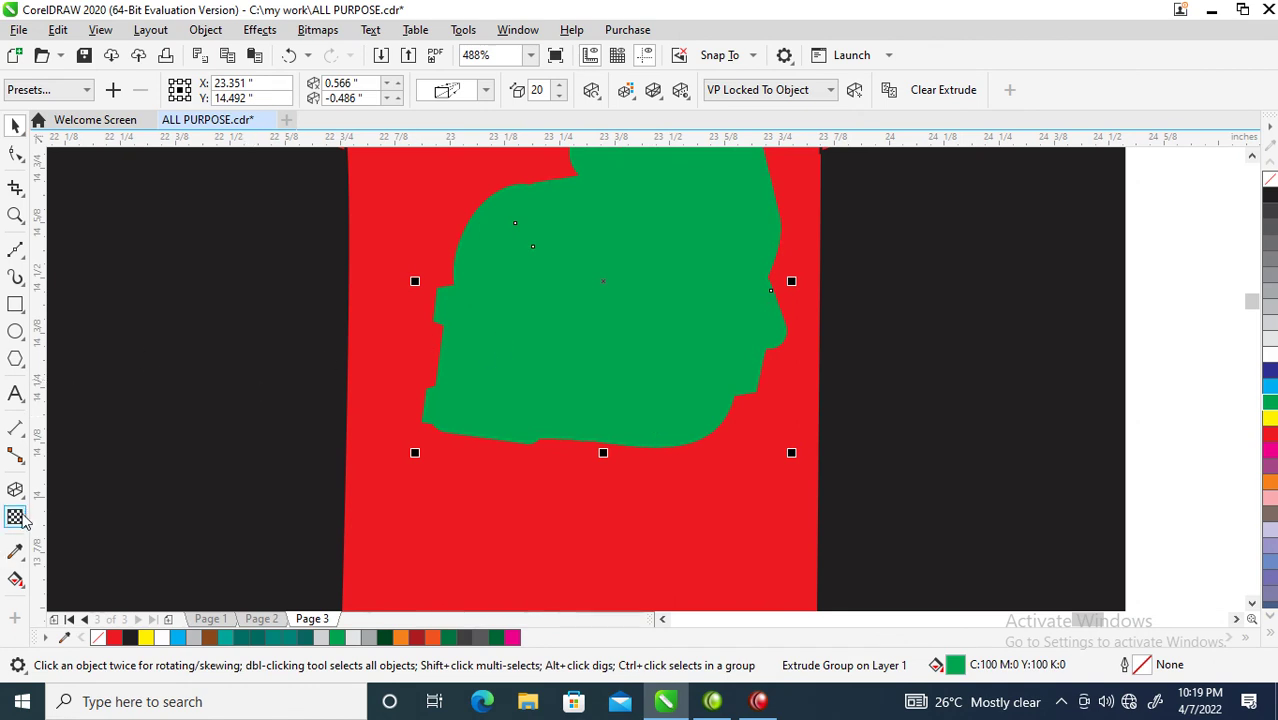
pyautogui.click(15, 577)
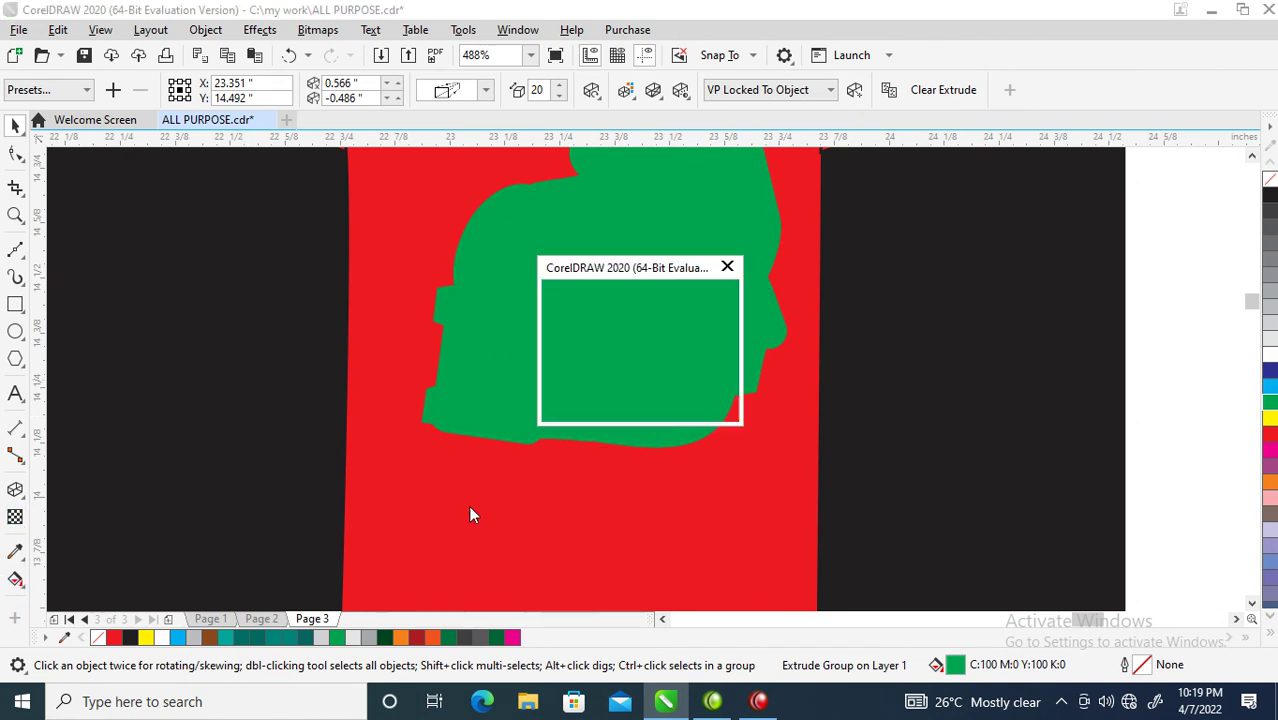
pyautogui.click(725, 274)
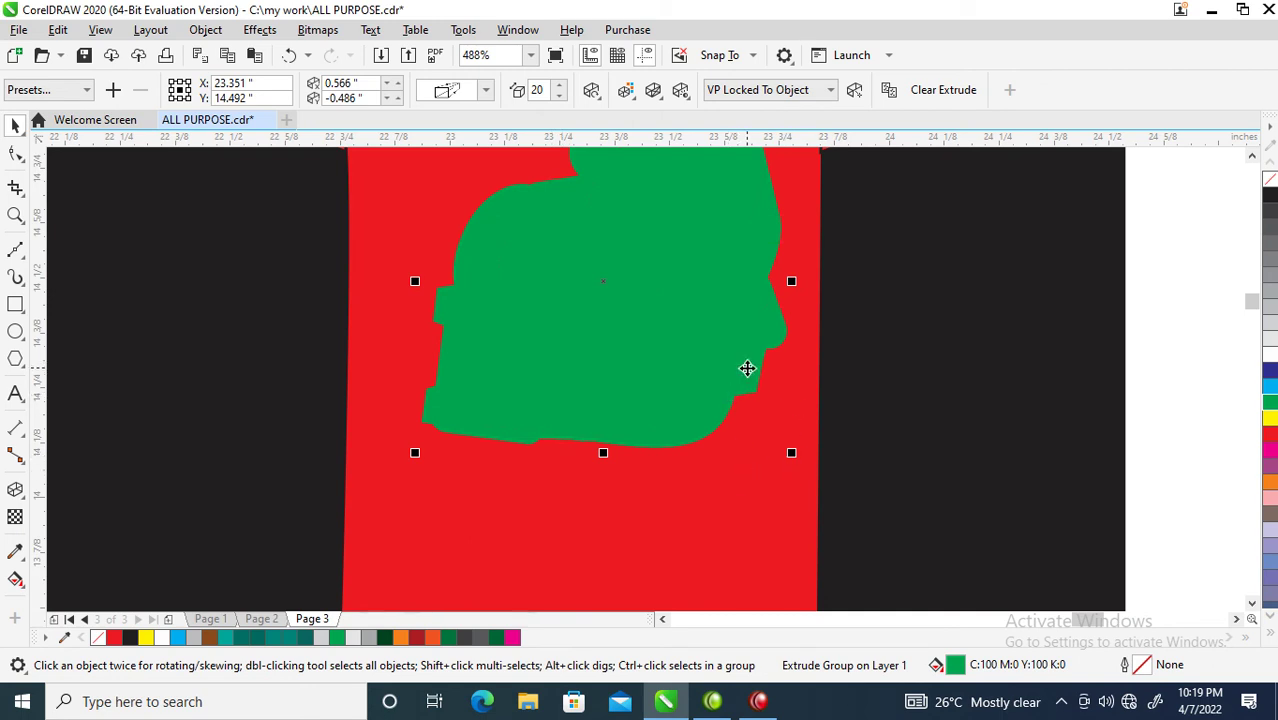
pyautogui.hotkey('ctrl', 'z')
pyautogui.hotkey('ctrl', 'z')
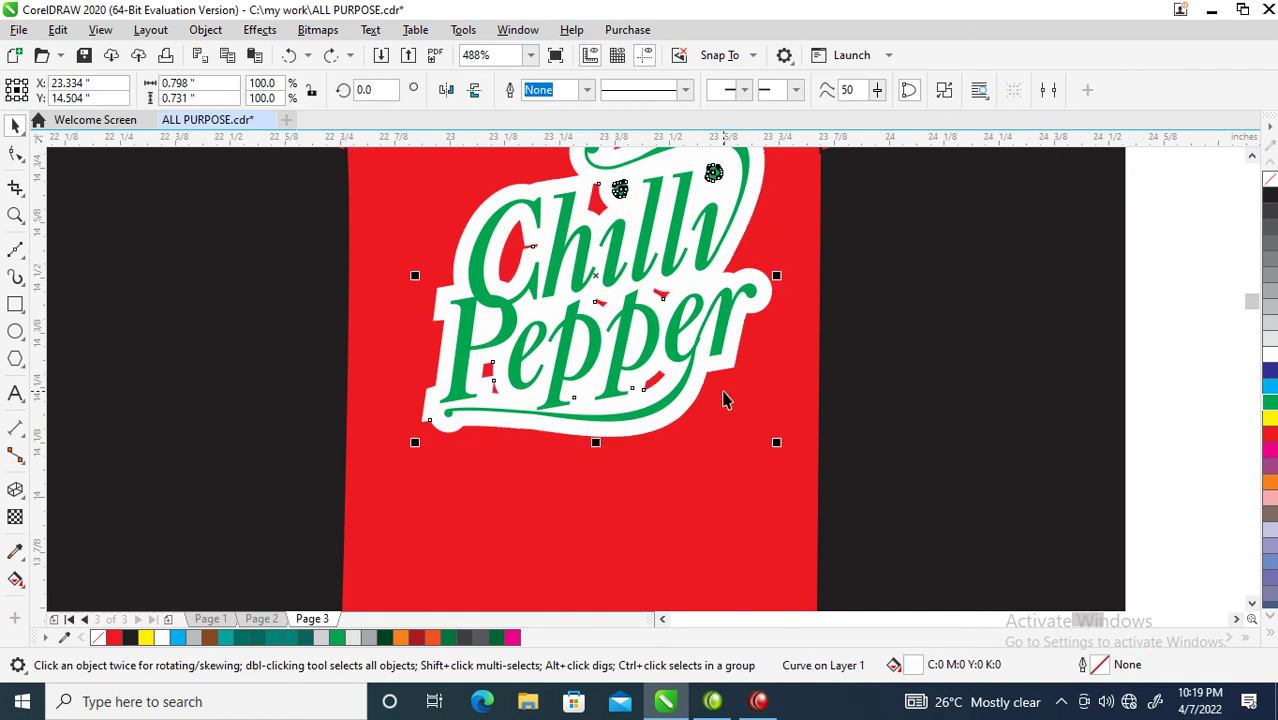
# - Lay a fountain fill across the sticker backing with a green end node
pyautogui.press('g')
pyautogui.moveTo(539, 205); pyautogui.dragTo(713, 399)
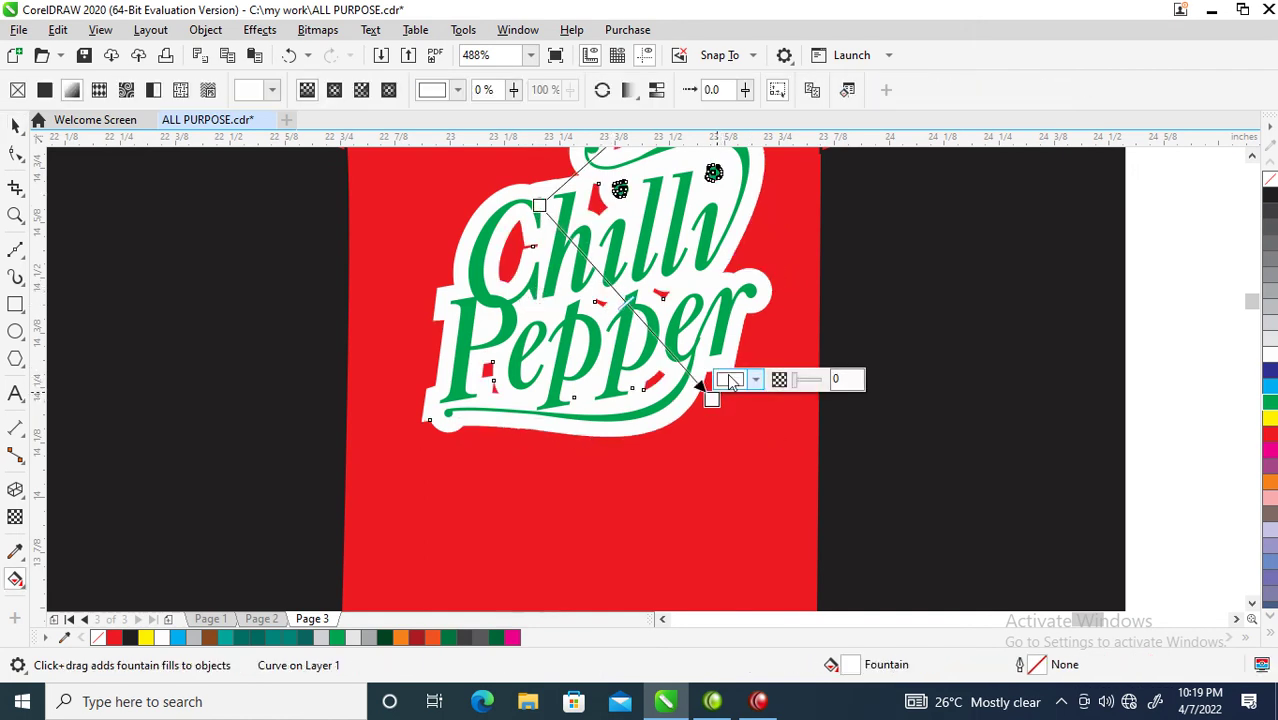
pyautogui.moveTo(1270, 405); pyautogui.dragTo(711, 399)
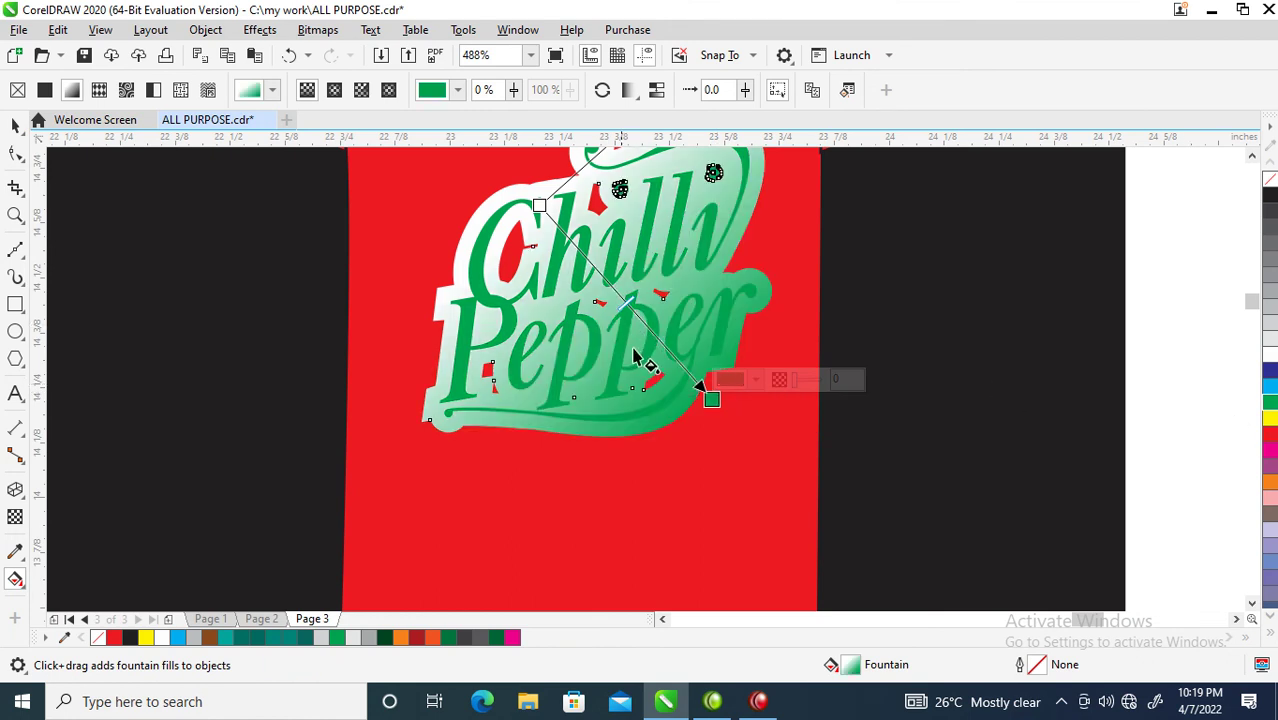
# - Set the gradient's start node to very dark green, C75 M57 Y75 K82
pyautogui.click(539, 205)
pyautogui.click(550, 186)
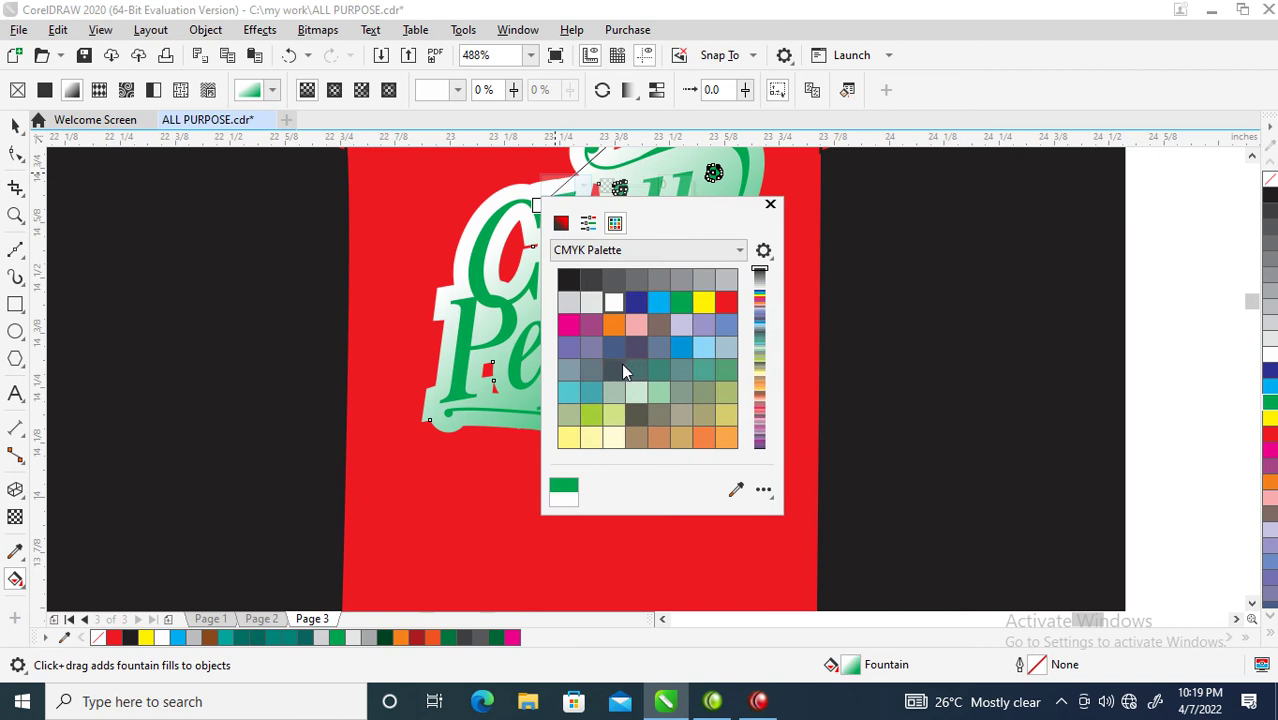
pyautogui.click(561, 222)
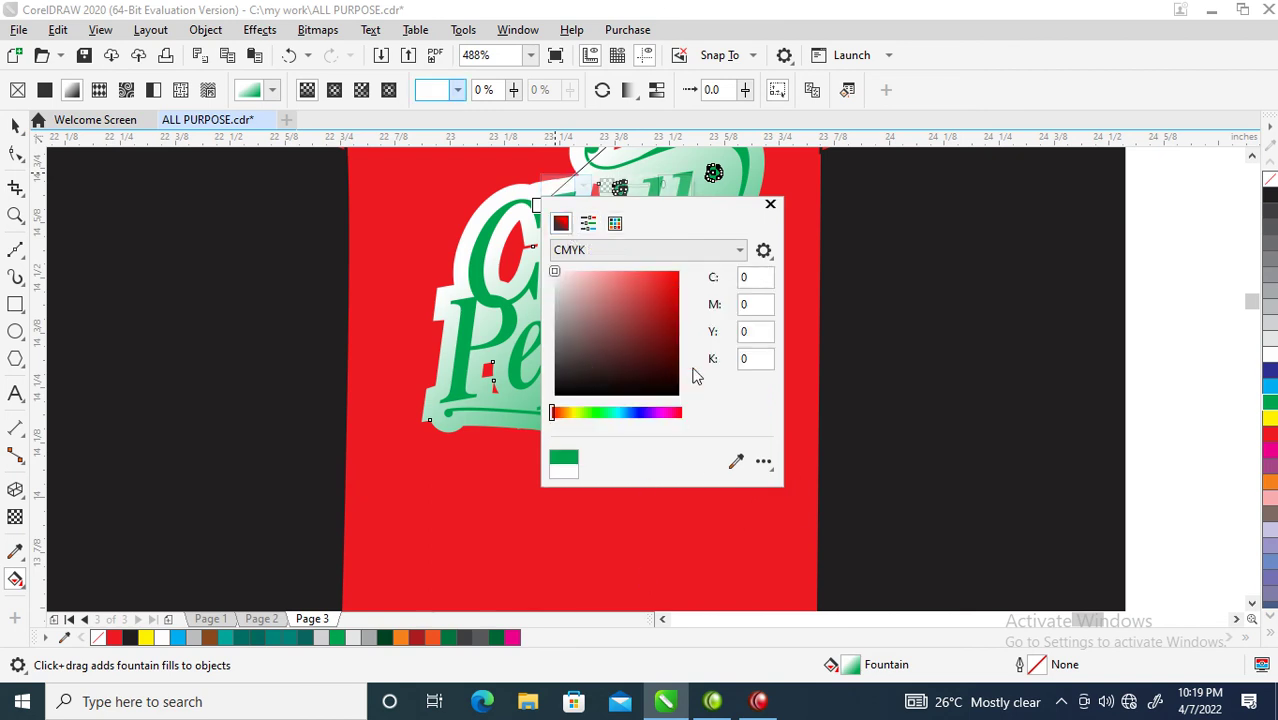
pyautogui.click(593, 415)
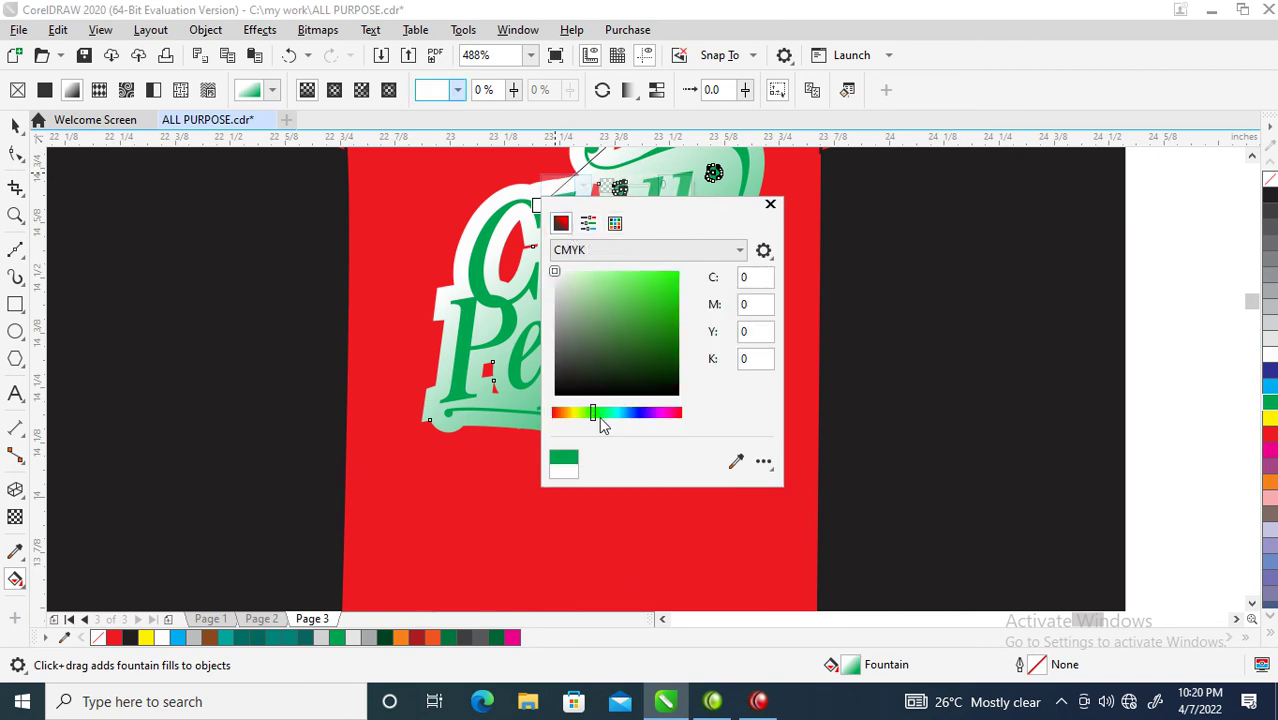
pyautogui.click(676, 379)
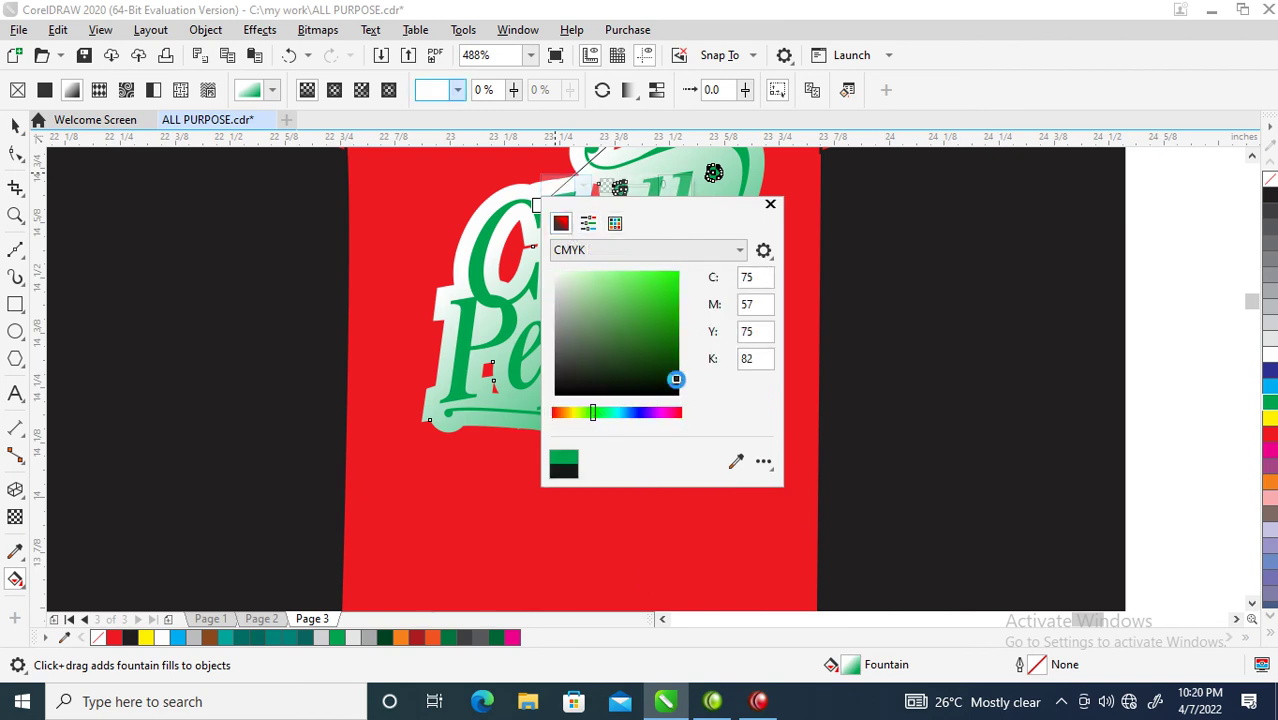
pyautogui.click(770, 205)
# - Pull a 3D extrusion out of the logo
pyautogui.press('space')
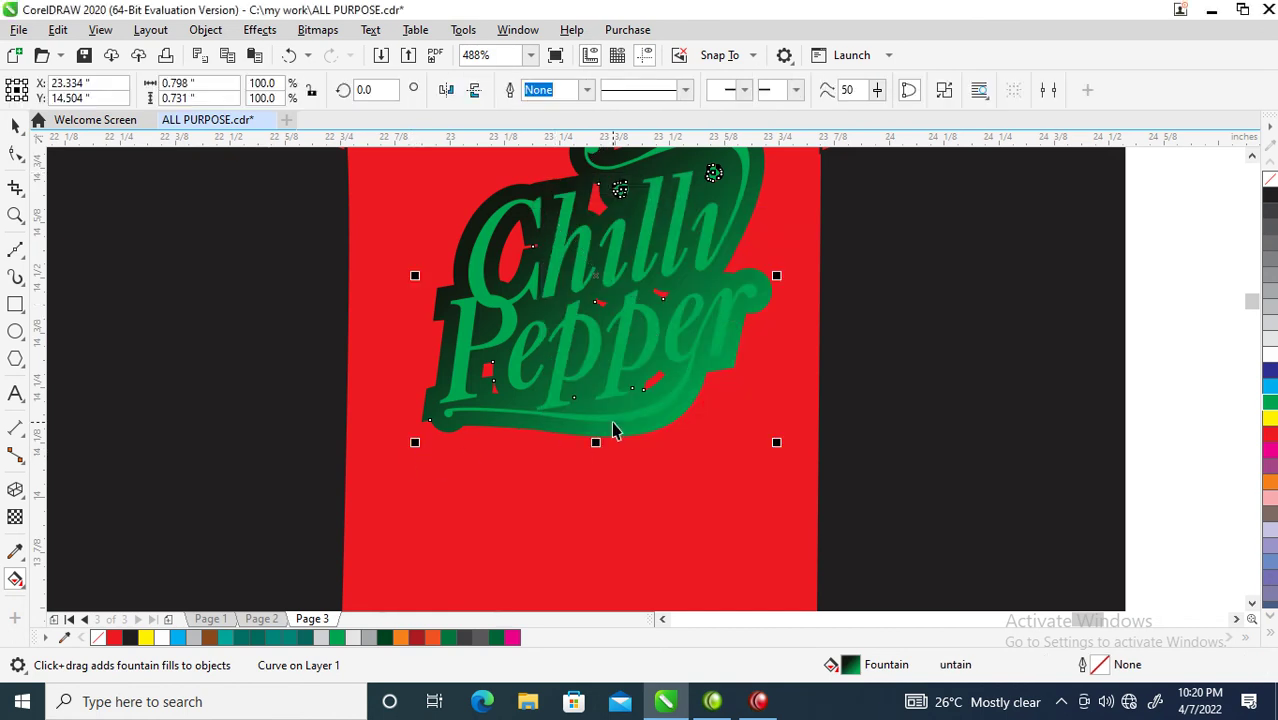
pyautogui.click(15, 490)
pyautogui.moveTo(637, 294); pyautogui.dragTo(893, 585)
# - Select the whole Chilli Pepper logo and move it off the shirt to the right
pyautogui.scroll(-3, 713, 410)
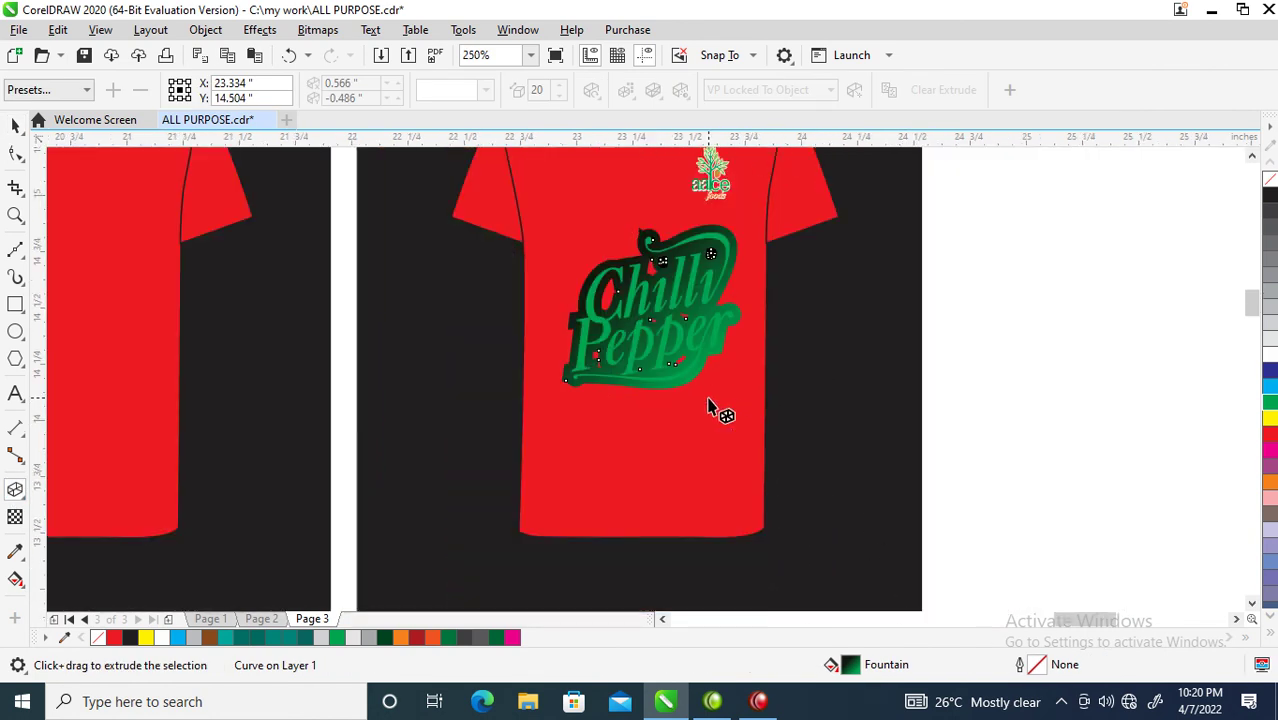
pyautogui.scroll(-2, 730, 402)
pyautogui.press('space')
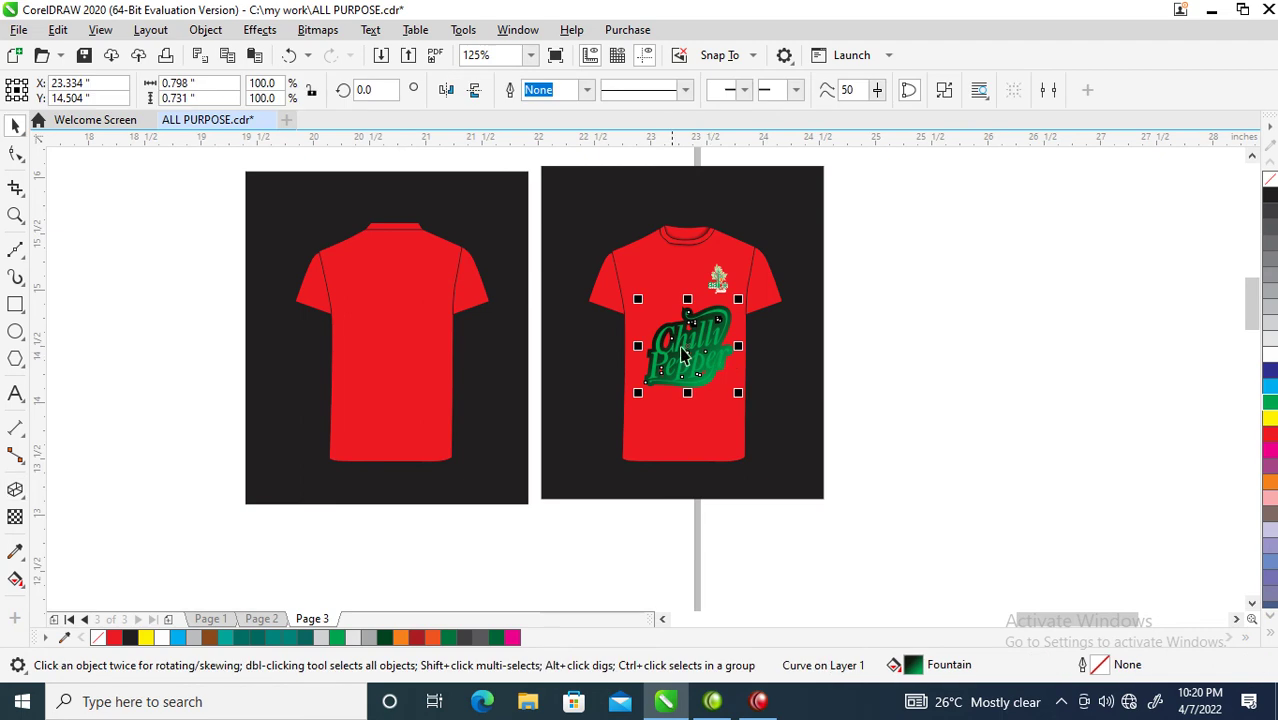
pyautogui.moveTo(613, 428); pyautogui.dragTo(793, 302)
pyautogui.moveTo(695, 328); pyautogui.dragTo(1004, 348)
pyautogui.click(984, 228)
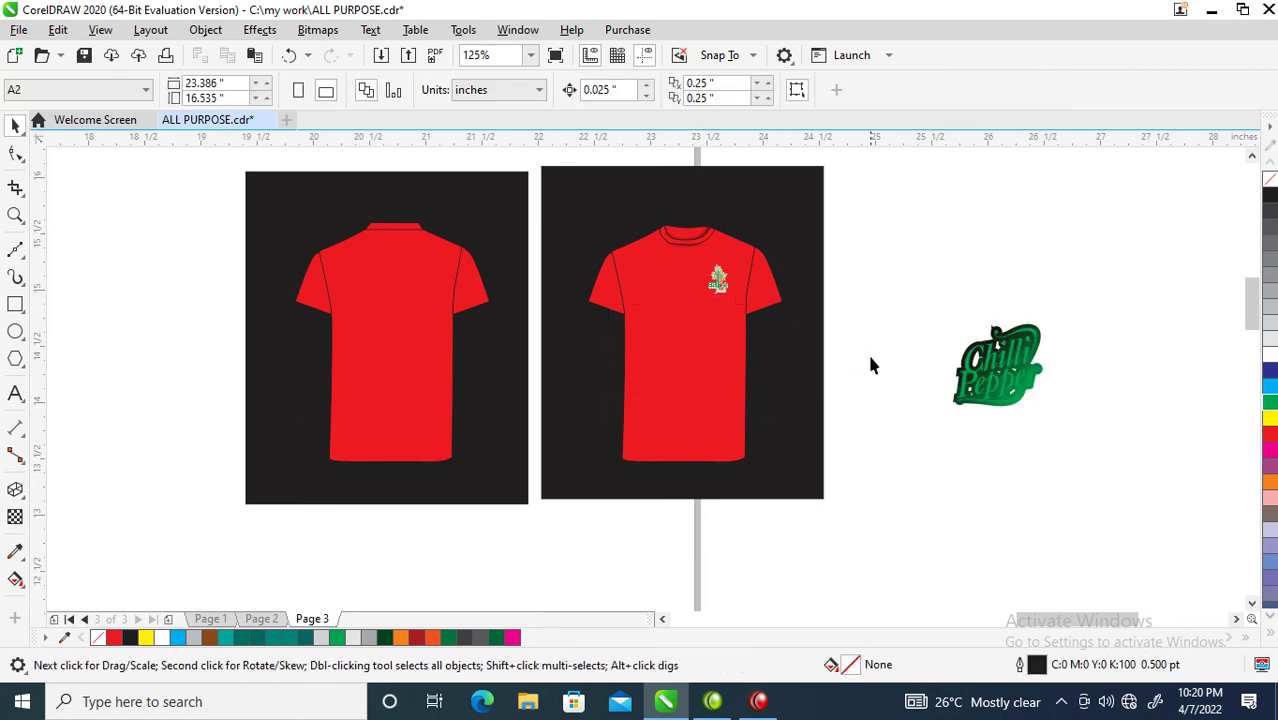
# - Zoom in on the detached logo and drag out a 3D extrusion from it
pyautogui.press('z')
pyautogui.moveTo(899, 280); pyautogui.dragTo(1107, 434)
pyautogui.press('space')
pyautogui.click(770, 420)
pyautogui.press('e')
pyautogui.moveTo(673, 371); pyautogui.dragTo(1205, 607)
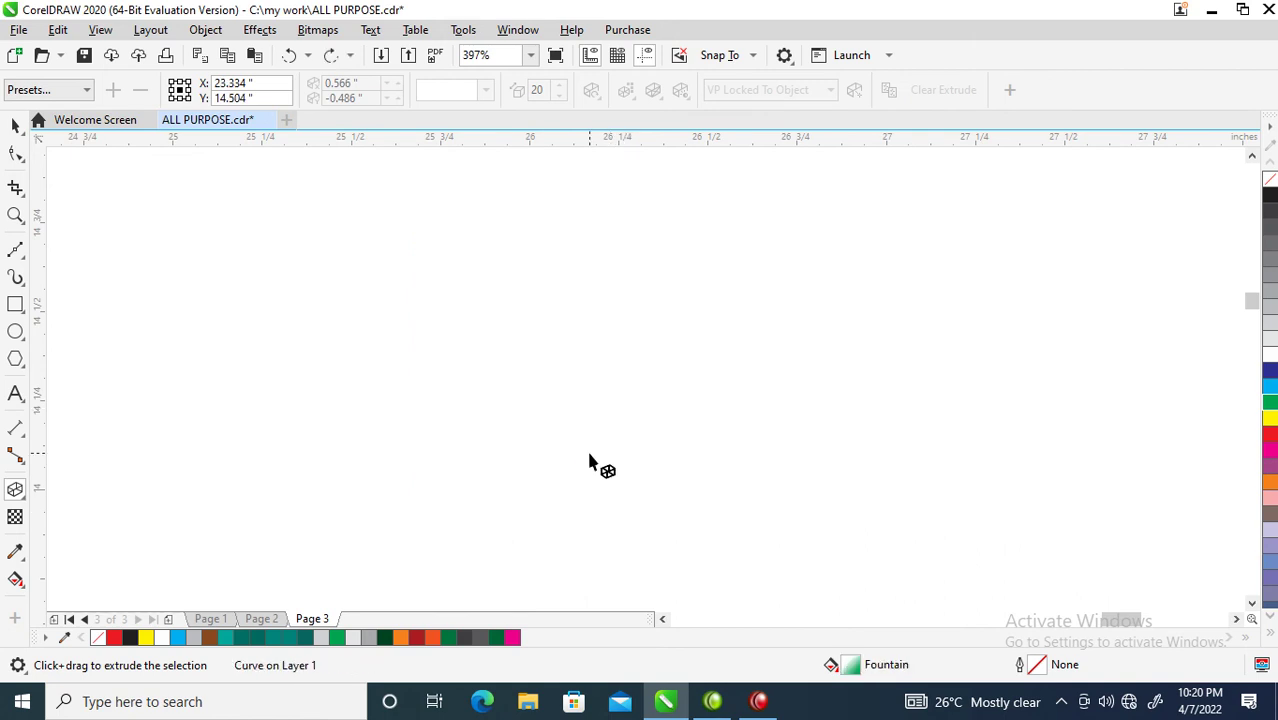
pyautogui.scroll(-6, 590, 465)
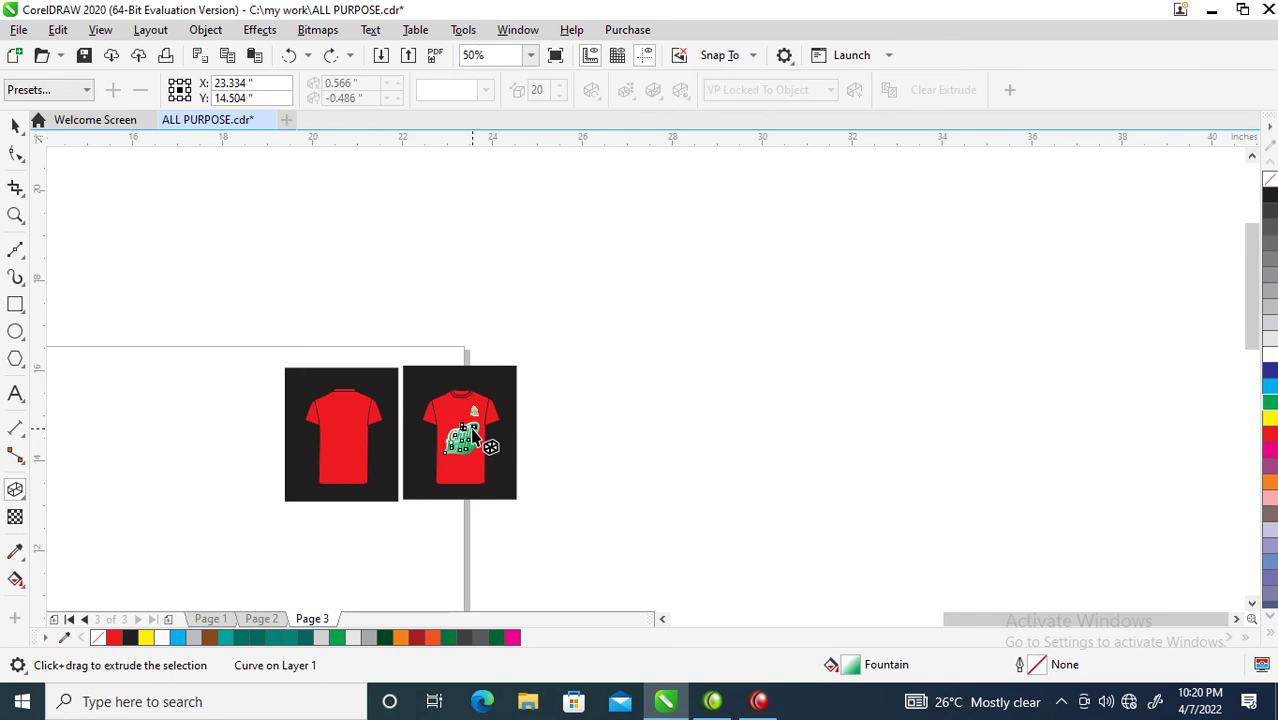
# - Zoom into the logo on the right T-shirt and fill its backing shape White
pyautogui.press('space')
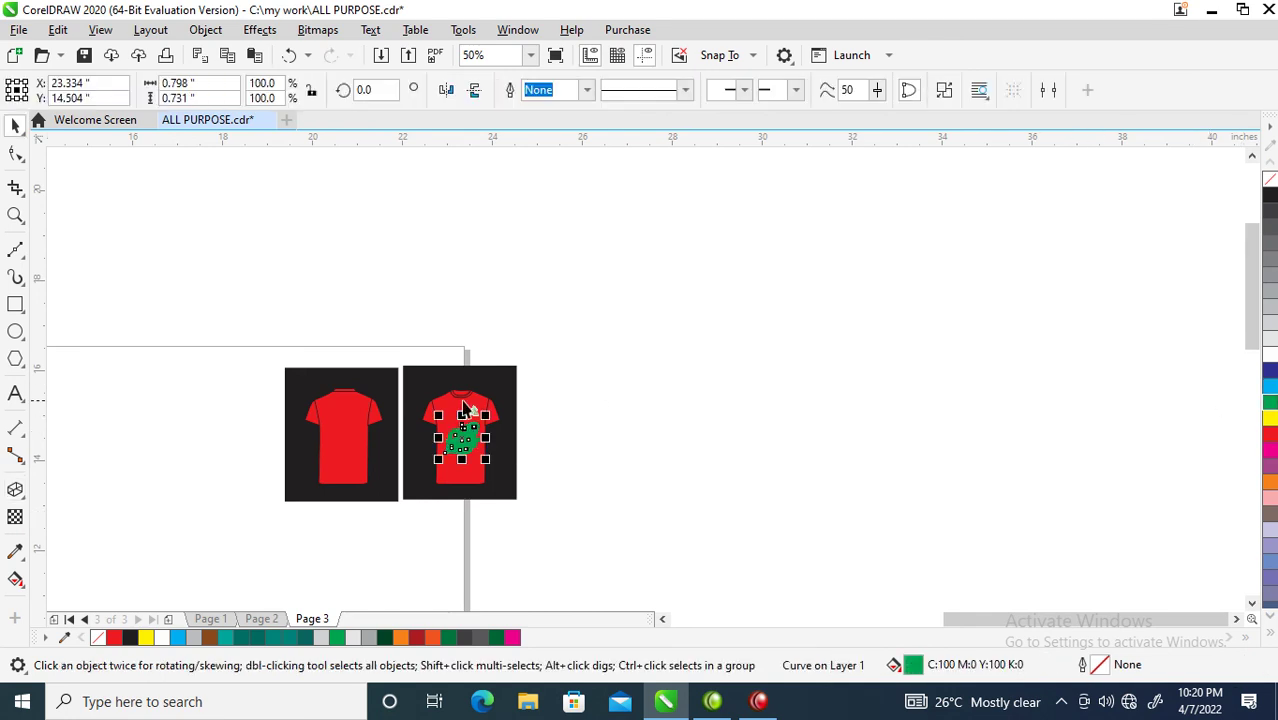
pyautogui.press('z')
pyautogui.moveTo(405, 391); pyautogui.dragTo(549, 487)
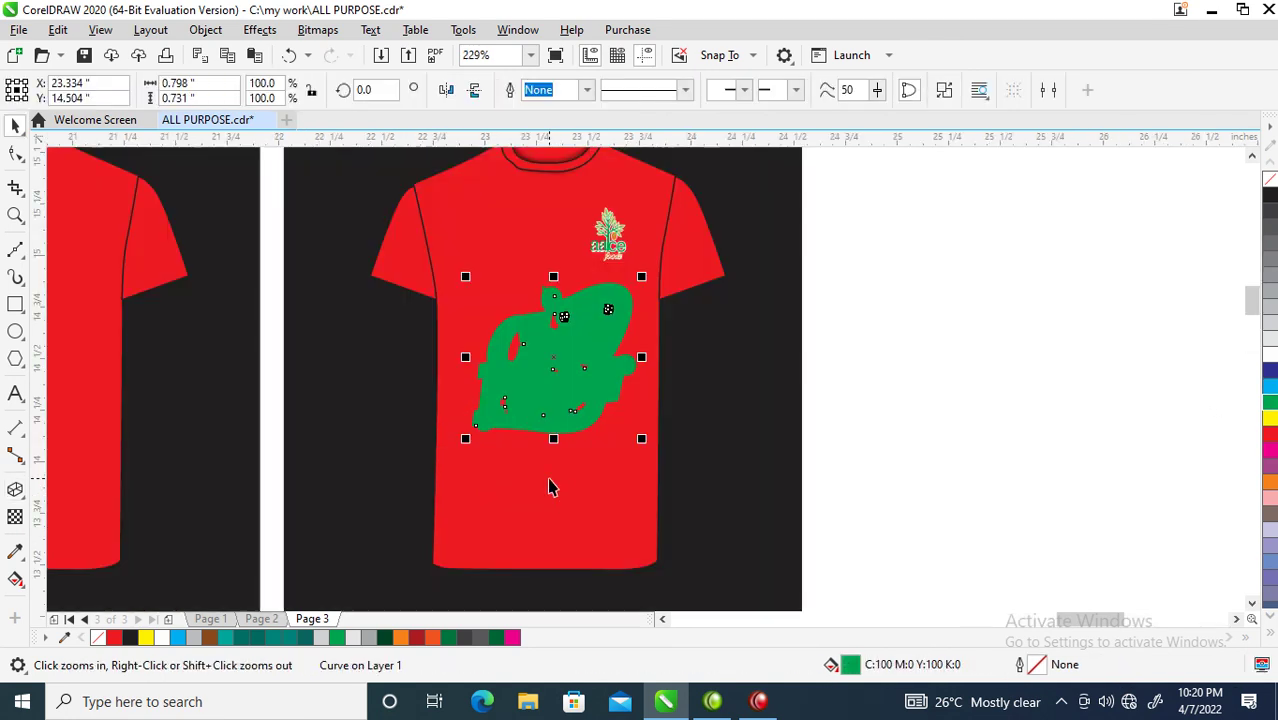
pyautogui.click(1270, 354)
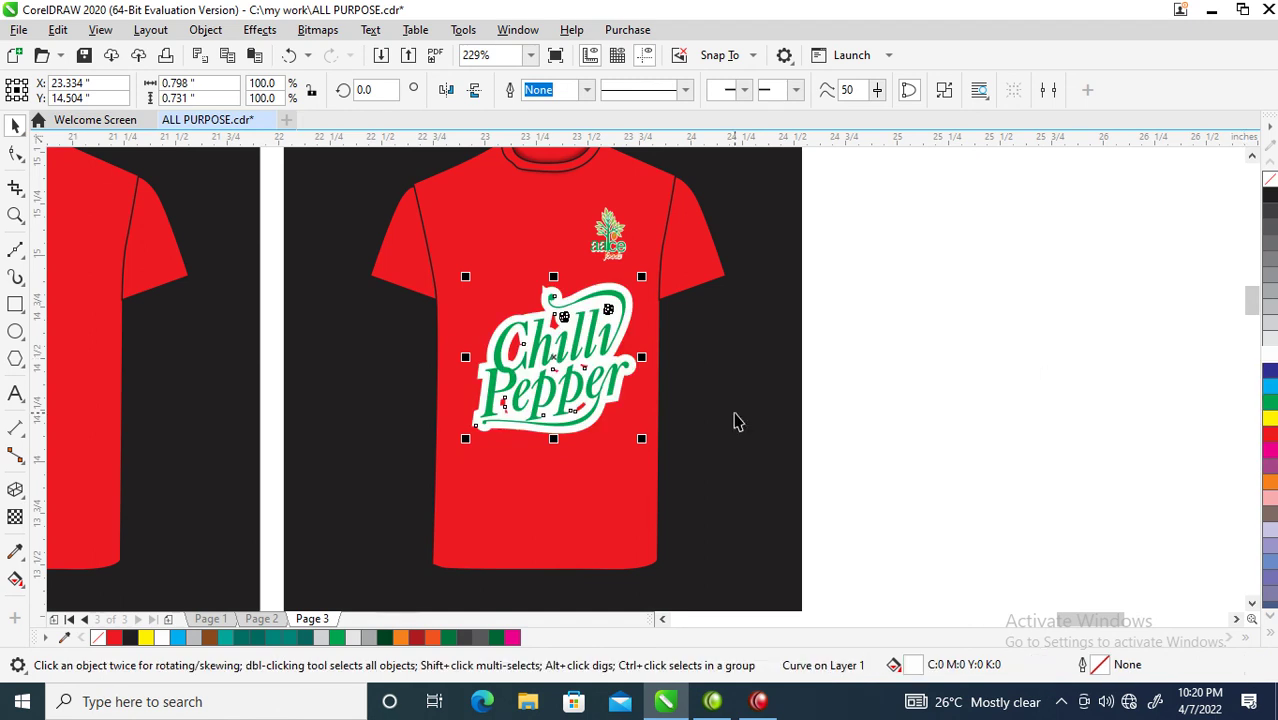
# - Extrude the white sticker toward the lower right, change the extrusion type, and pull the vanishing point close
pyautogui.click(15, 489)
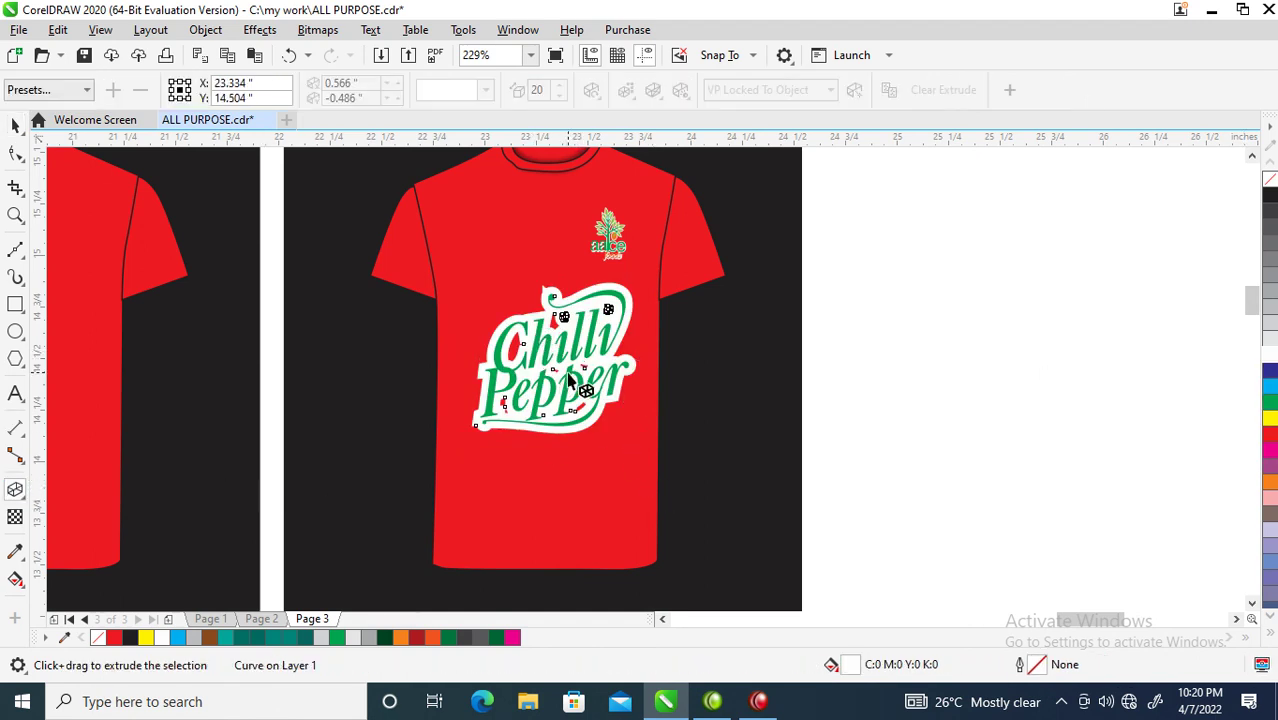
pyautogui.moveTo(521, 320); pyautogui.dragTo(747, 591)
pyautogui.moveTo(708, 548); pyautogui.dragTo(702, 516)
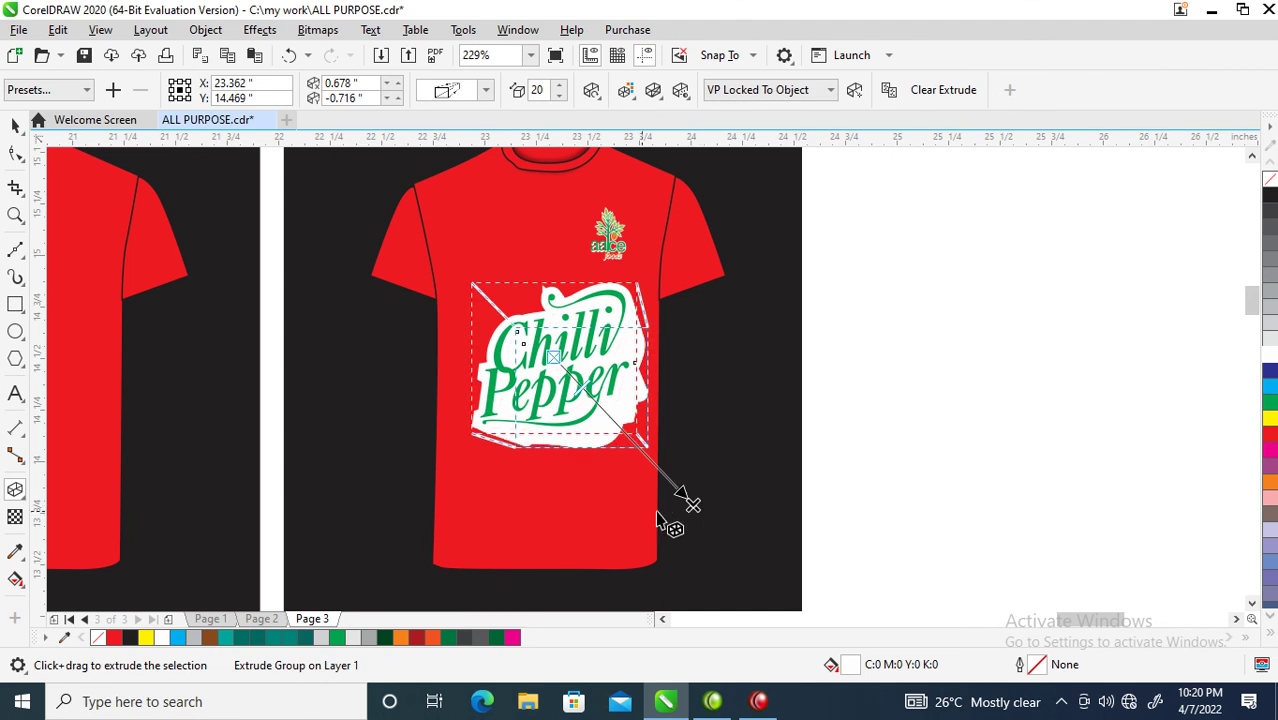
pyautogui.click(485, 90)
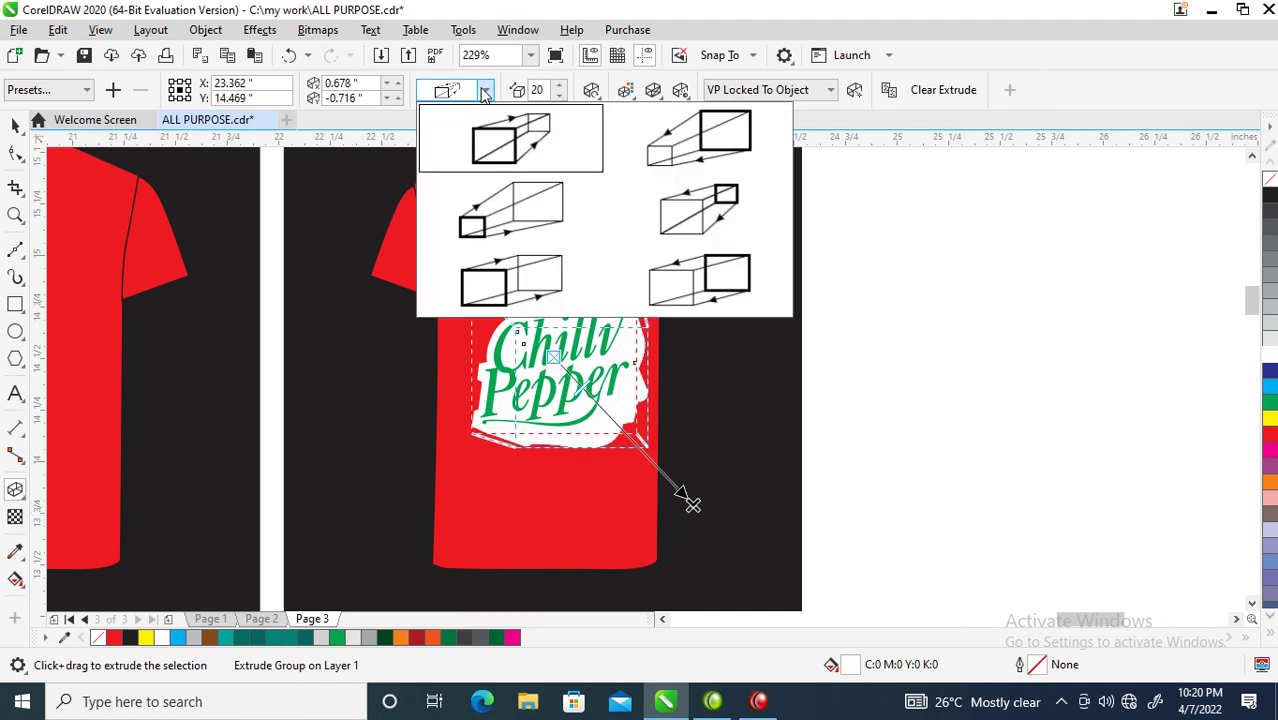
pyautogui.click(660, 278)
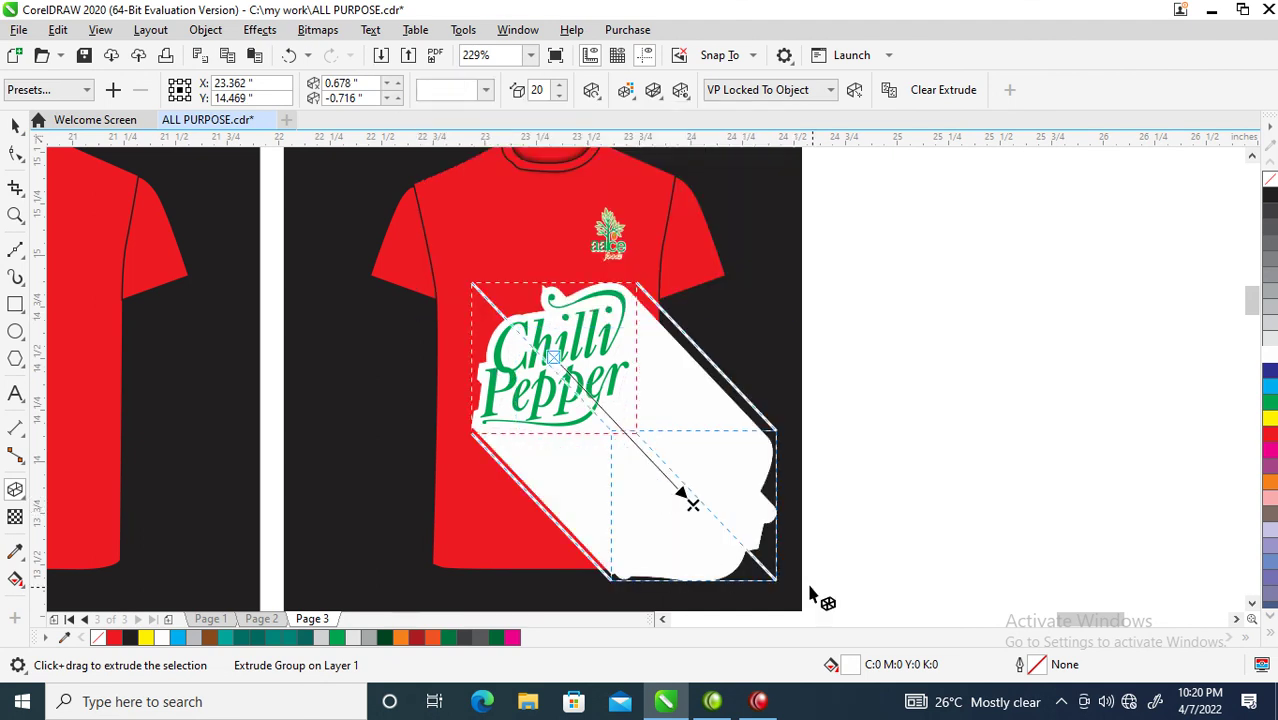
pyautogui.moveTo(696, 508); pyautogui.dragTo(499, 319)
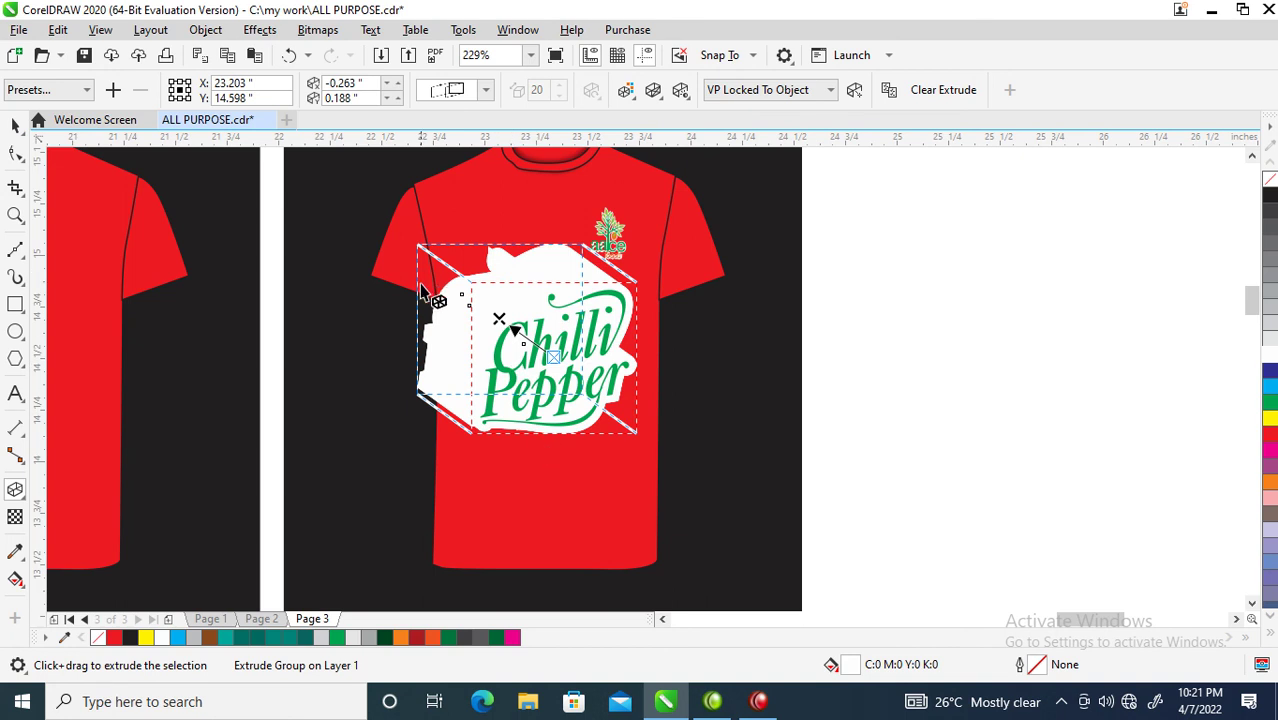
pyautogui.moveTo(499, 319); pyautogui.dragTo(563, 372)
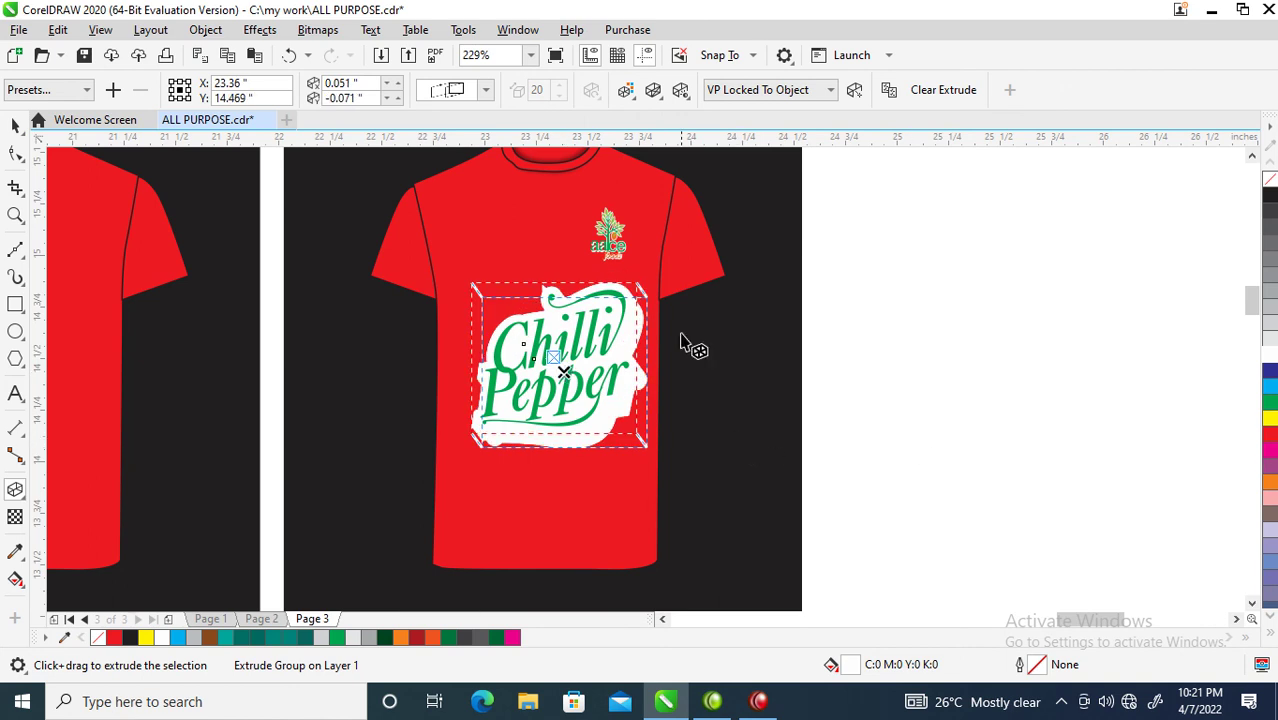
# - Break the extrusion apart from the sticker and fill the separated 880-object group solid green
pyautogui.click(204, 30)
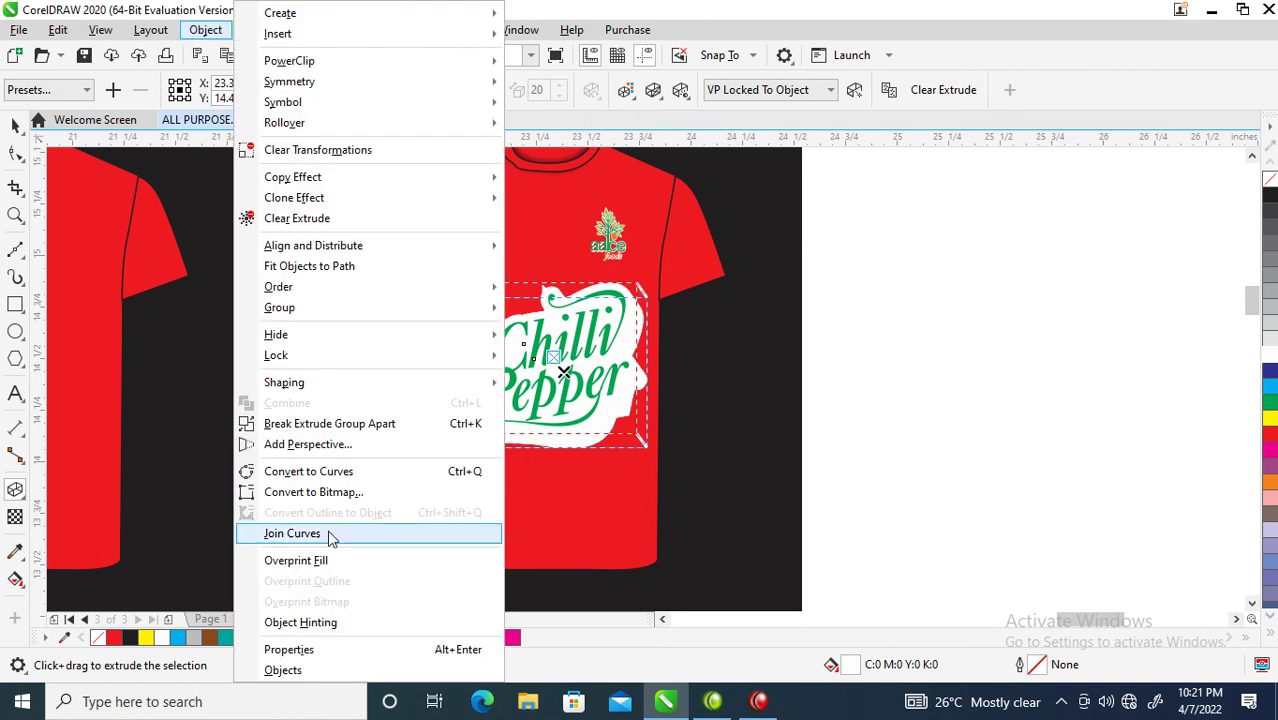
pyautogui.click(336, 428)
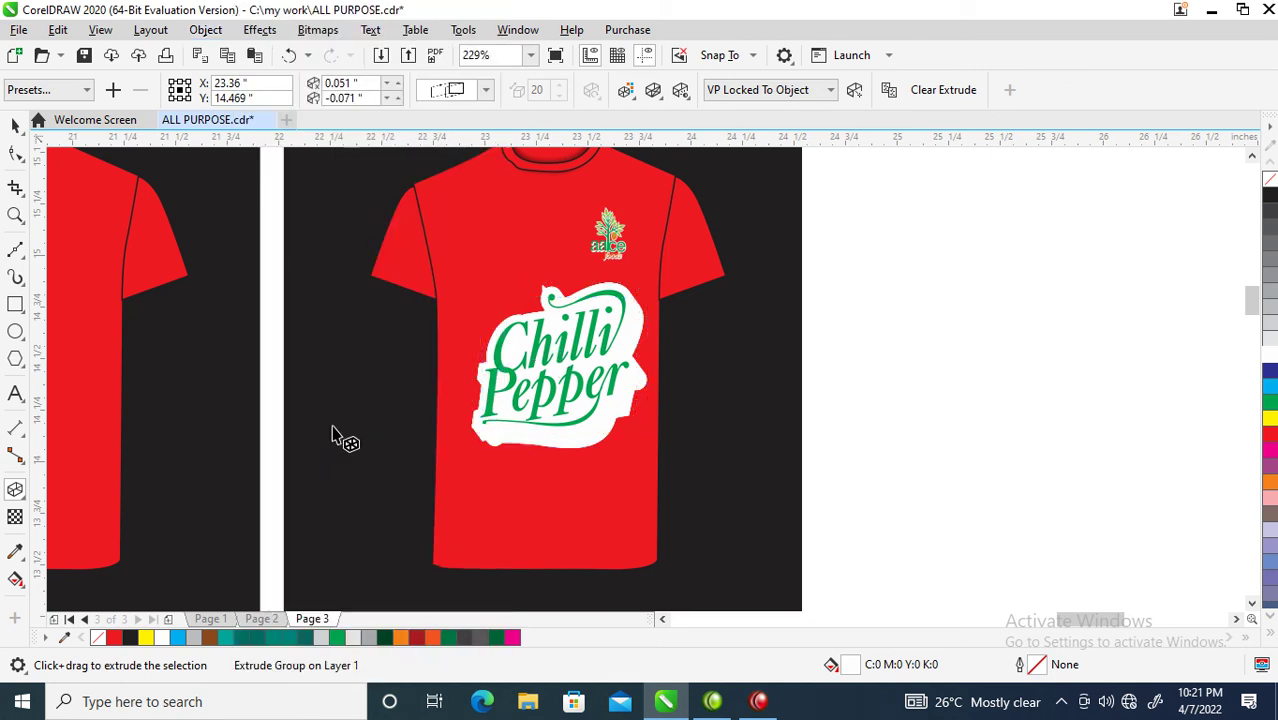
pyautogui.press('space')
pyautogui.press('Escape')
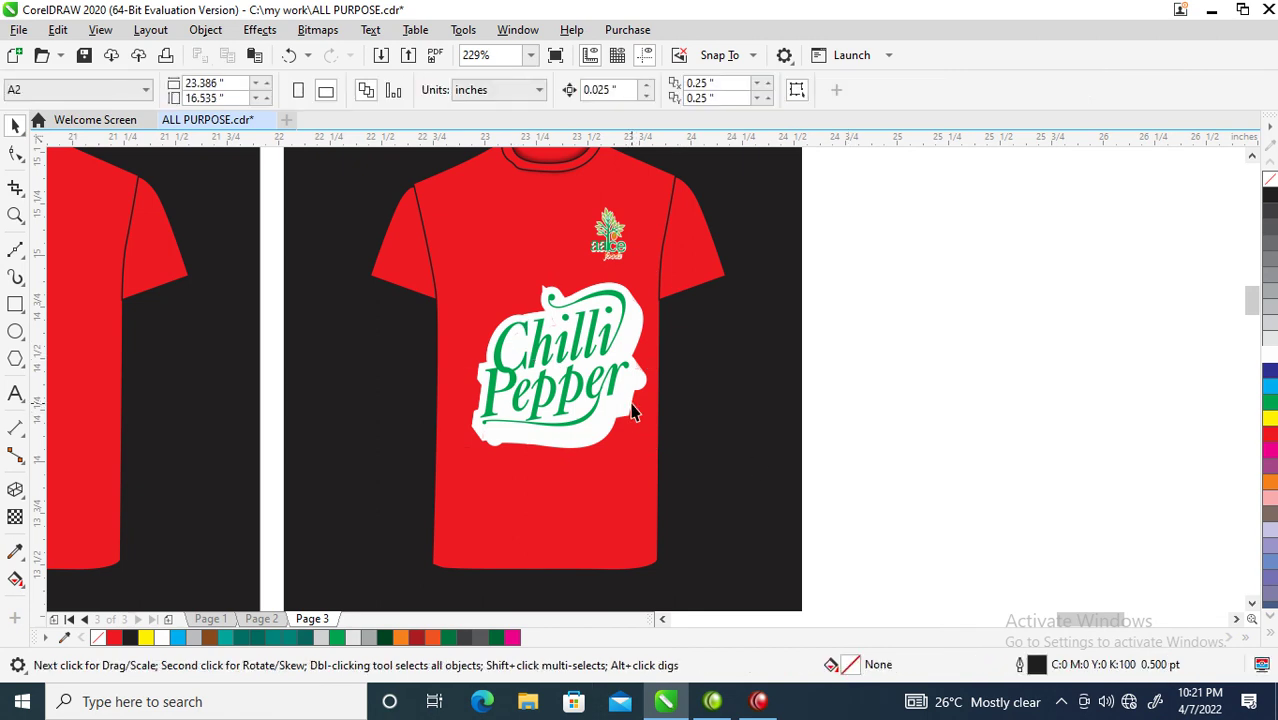
pyautogui.click(629, 410)
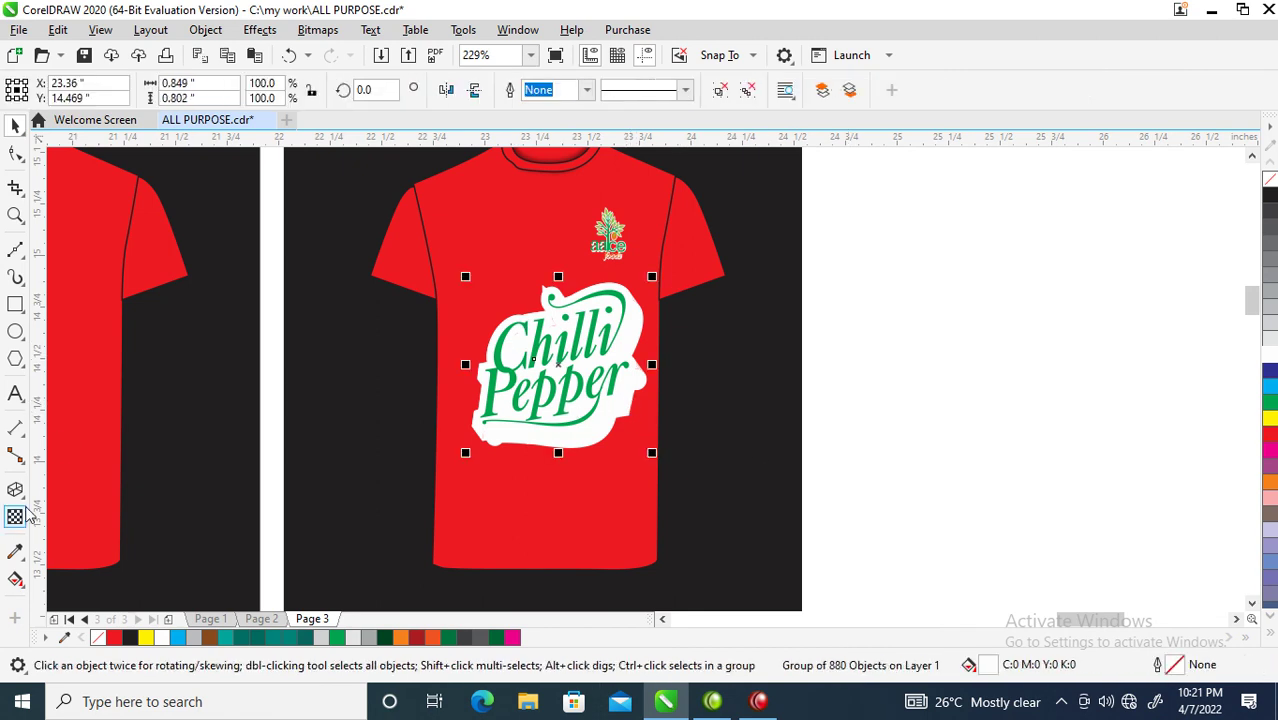
pyautogui.moveTo(1271, 403); pyautogui.dragTo(563, 389)
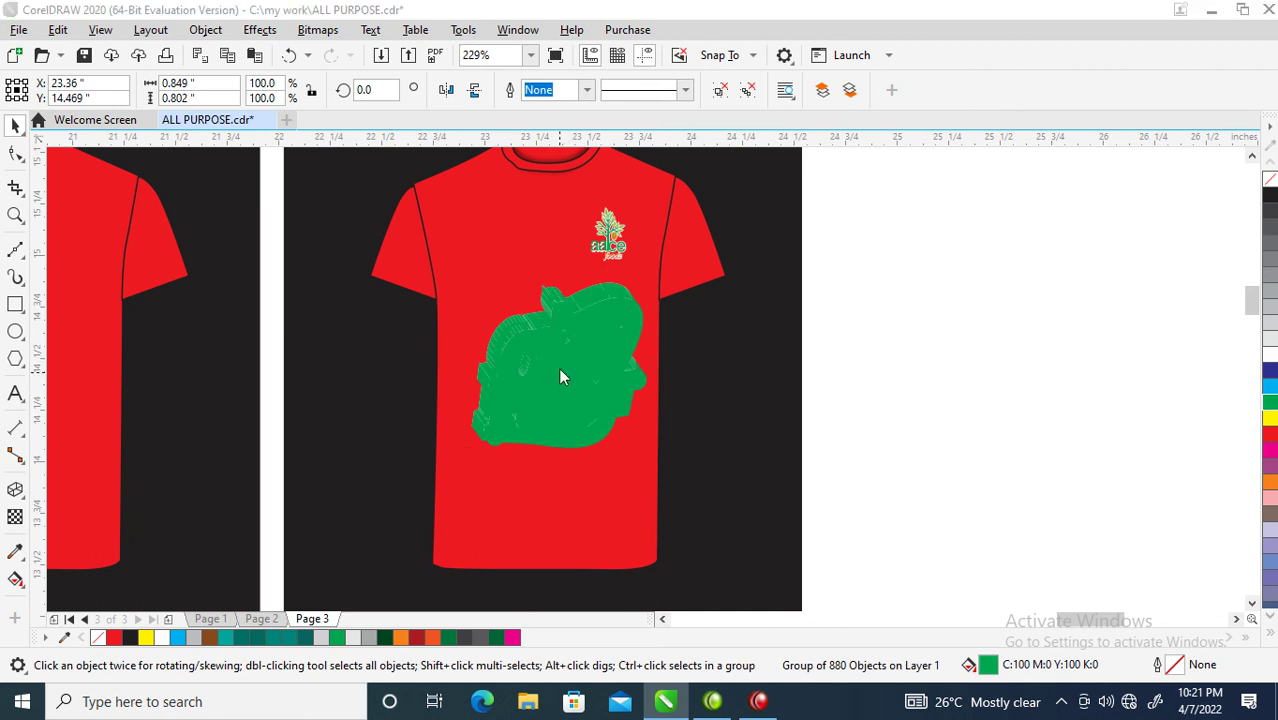
pyautogui.doubleClick(558, 362)
# - Dismiss the too-many-objects error and turn the Chilli Pepper lettering white
pyautogui.click(727, 266)
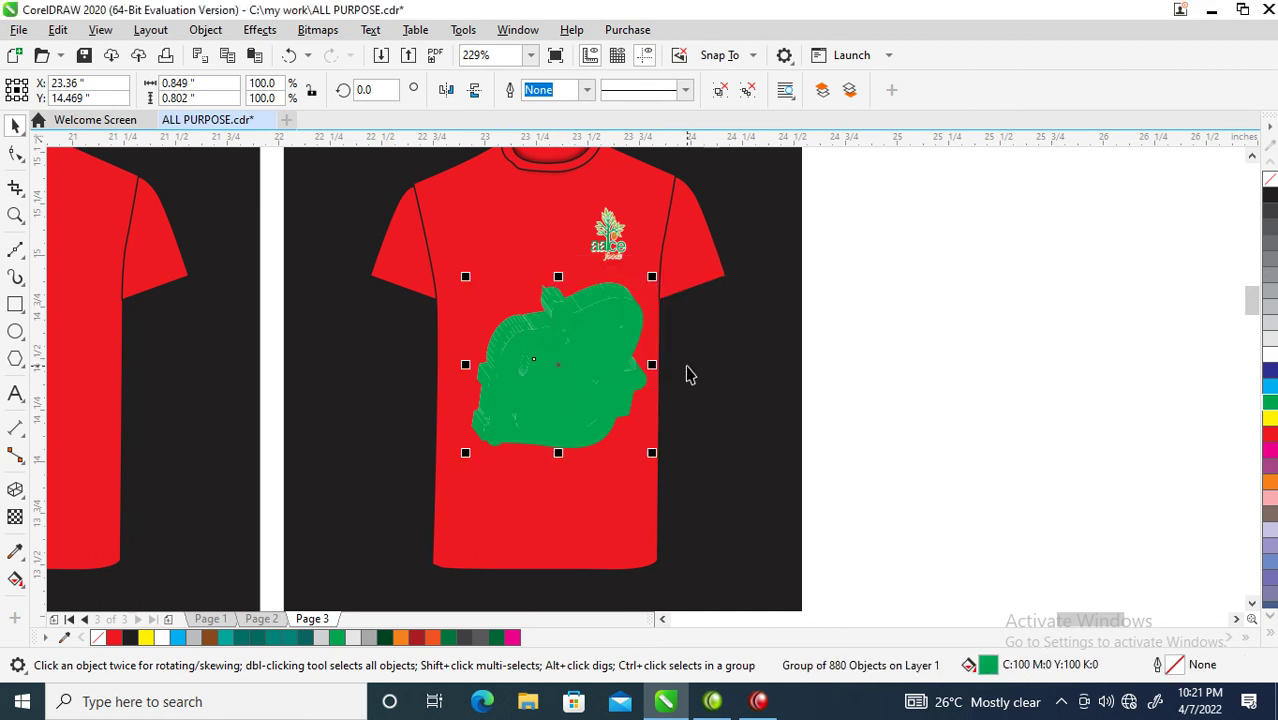
pyautogui.click(858, 388)
pyautogui.click(622, 300)
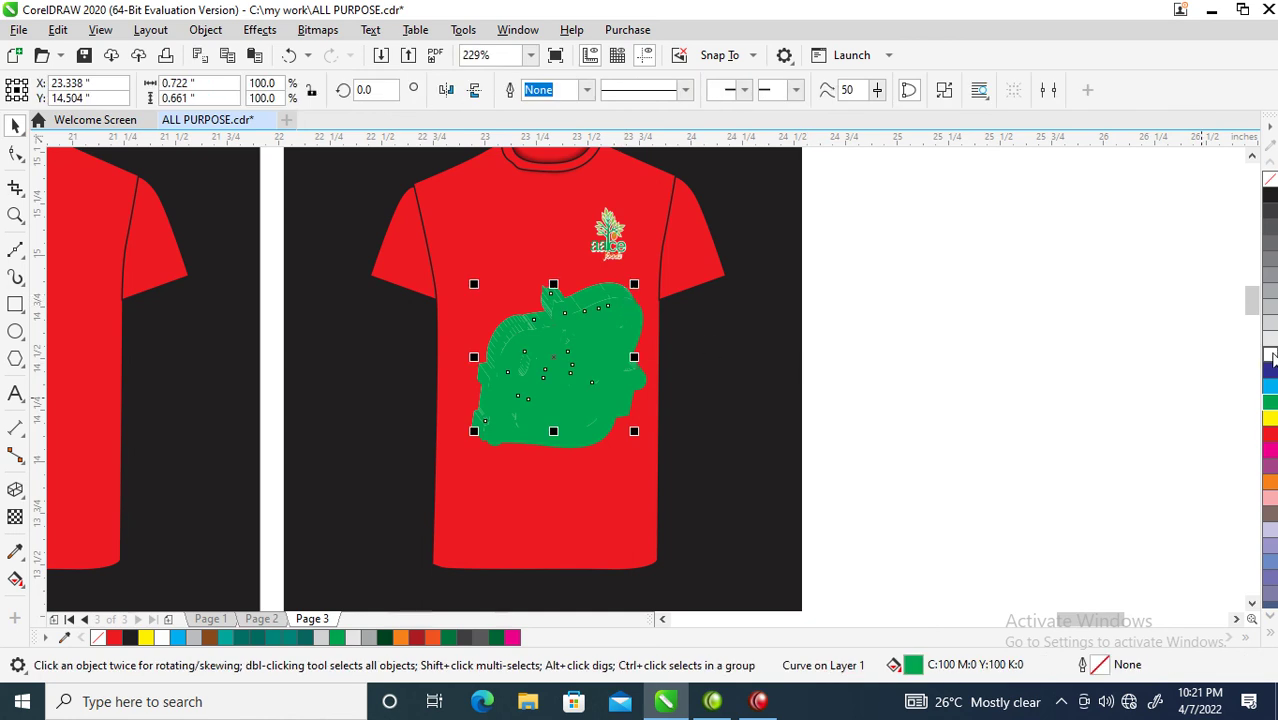
pyautogui.click(1270, 356)
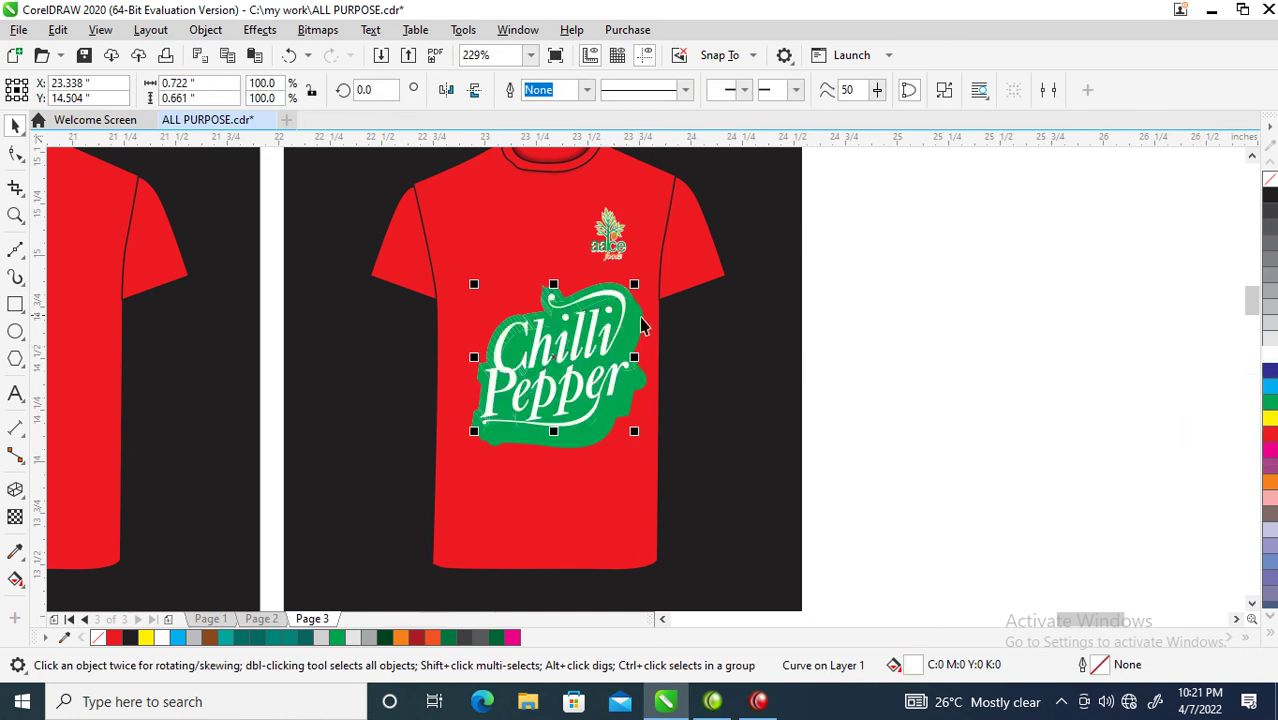
# - Send the extrusion group behind the sticker and fill the sticker shape orange
pyautogui.click(631, 304)
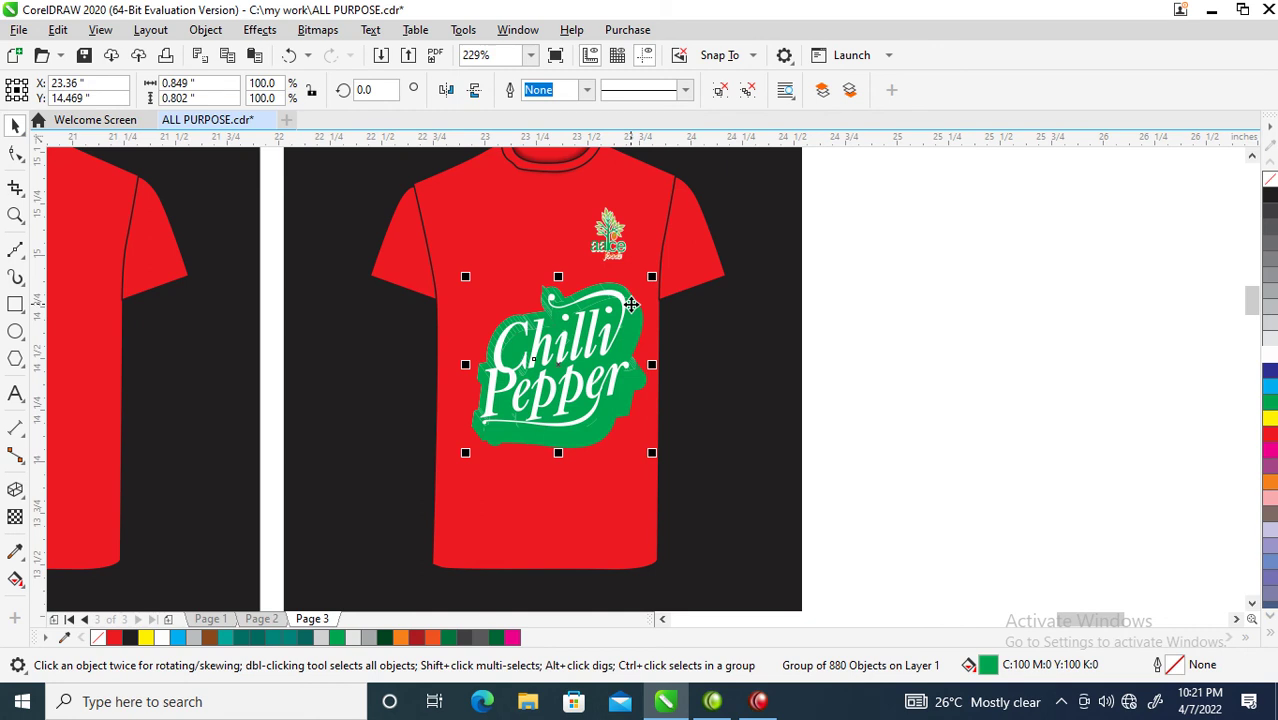
pyautogui.hotkey('shift', 'pagedown')
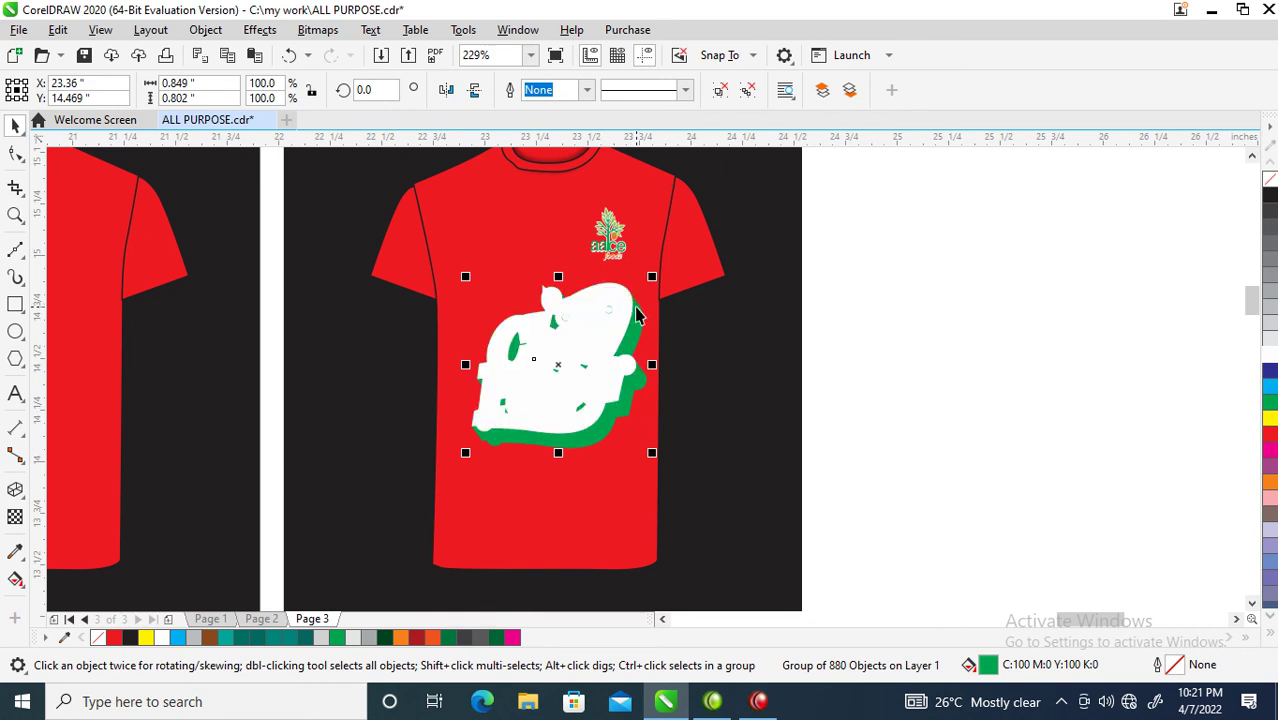
pyautogui.click(627, 298)
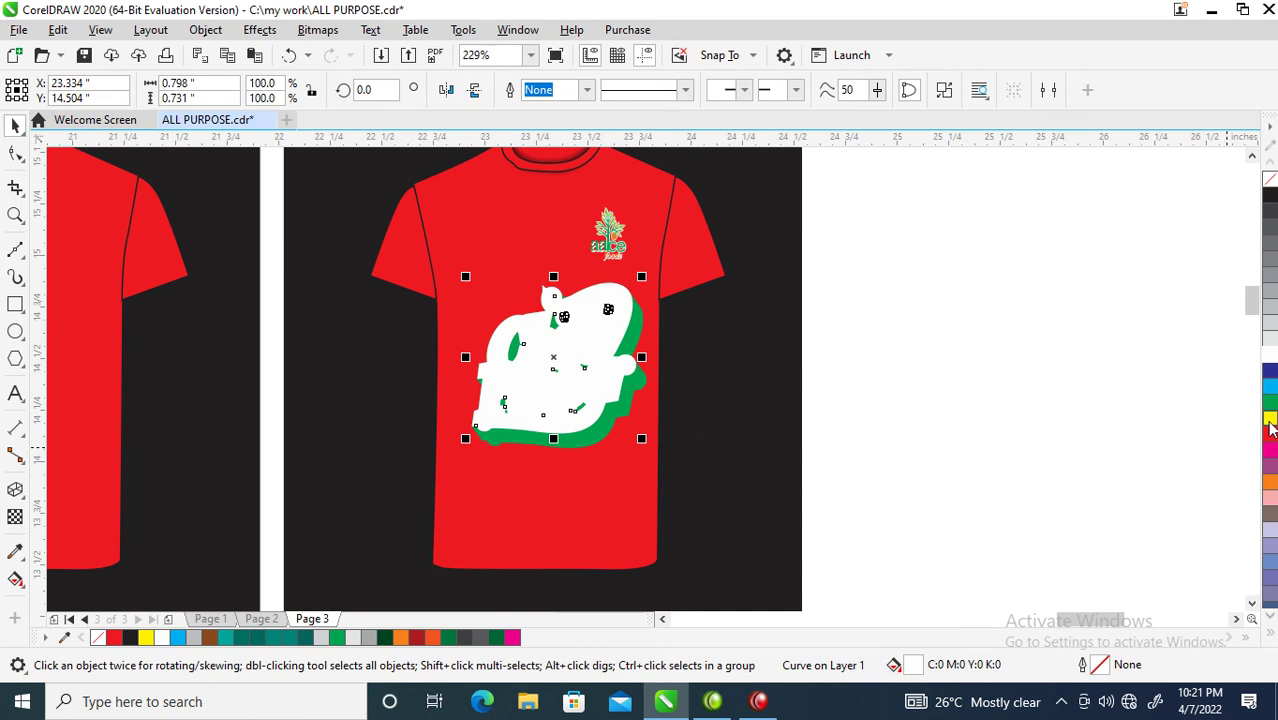
pyautogui.click(1271, 484)
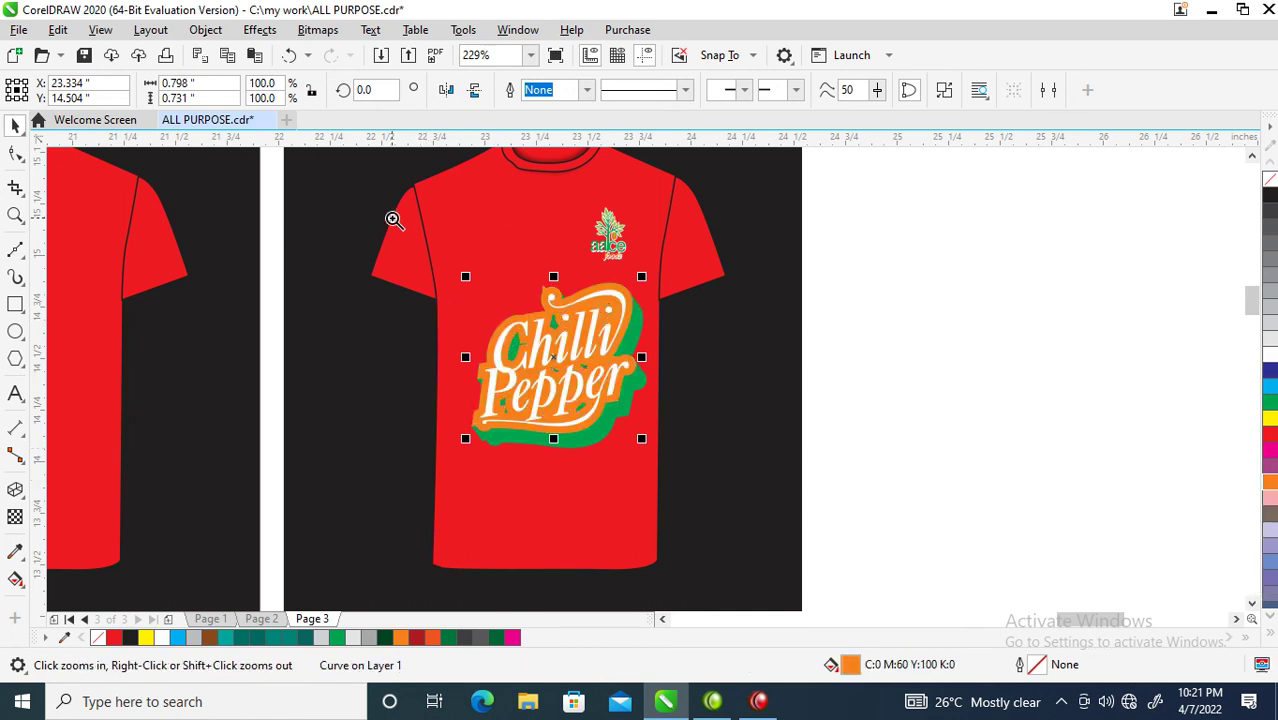
# - Recolour the sticker shape from orange to green
pyautogui.moveTo(391, 222); pyautogui.dragTo(772, 502)
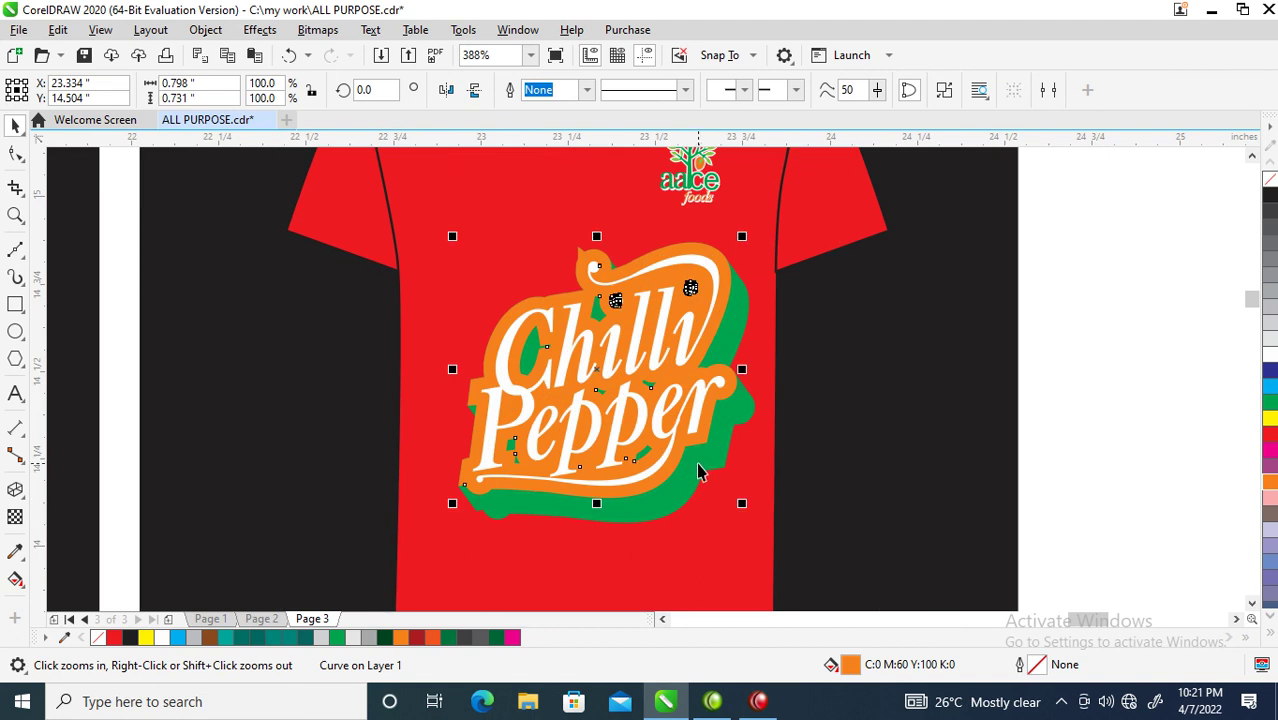
pyautogui.click(698, 470)
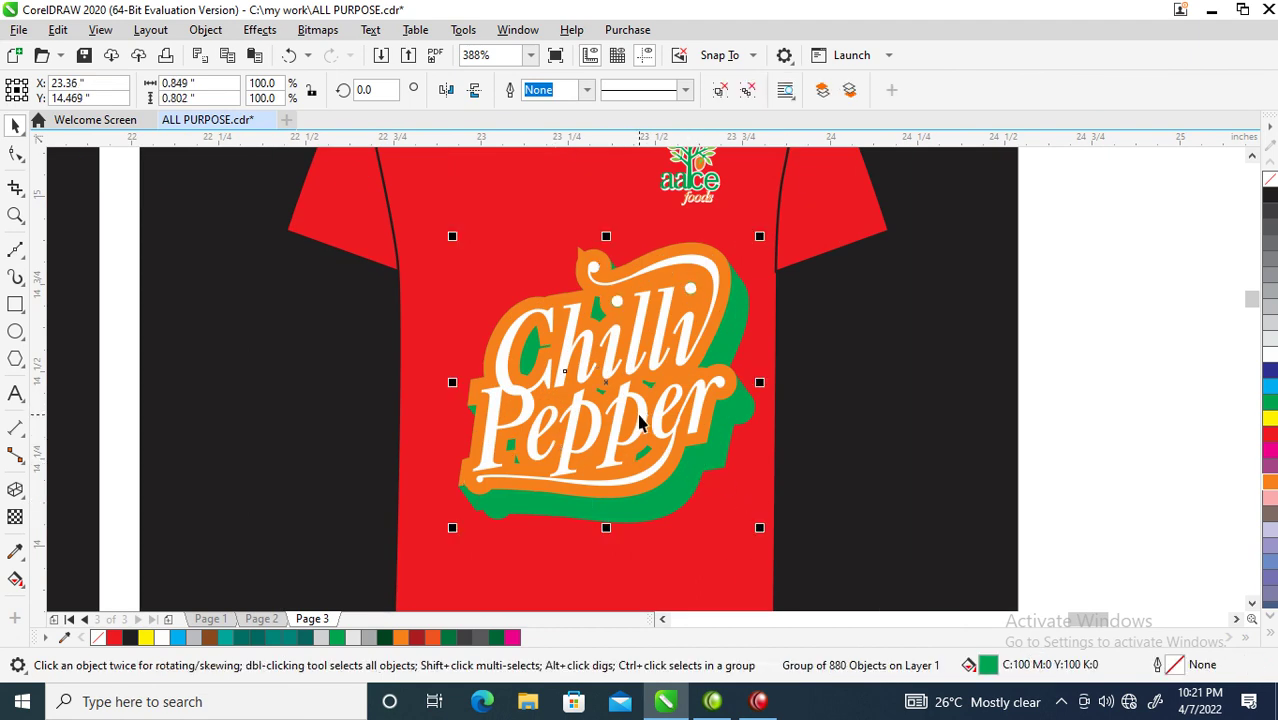
pyautogui.keyDown('ctrl'); pyautogui.click(728, 272); pyautogui.keyUp('ctrl')
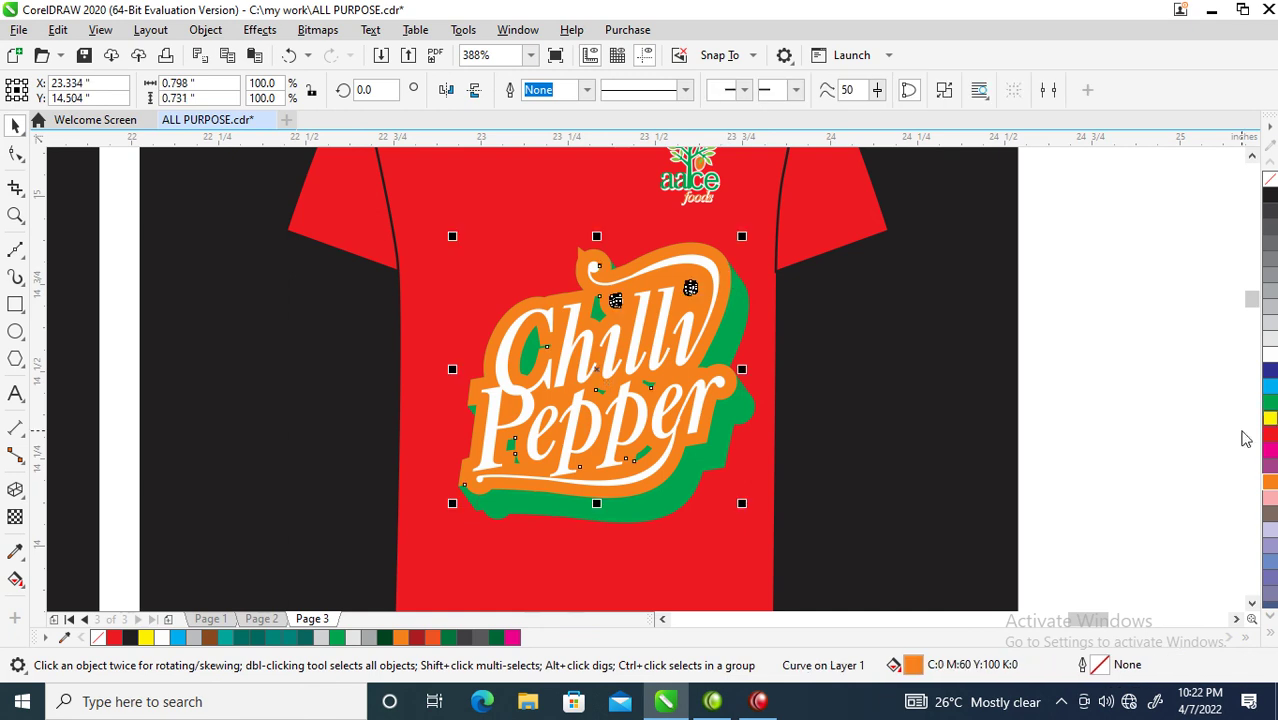
pyautogui.click(1270, 403)
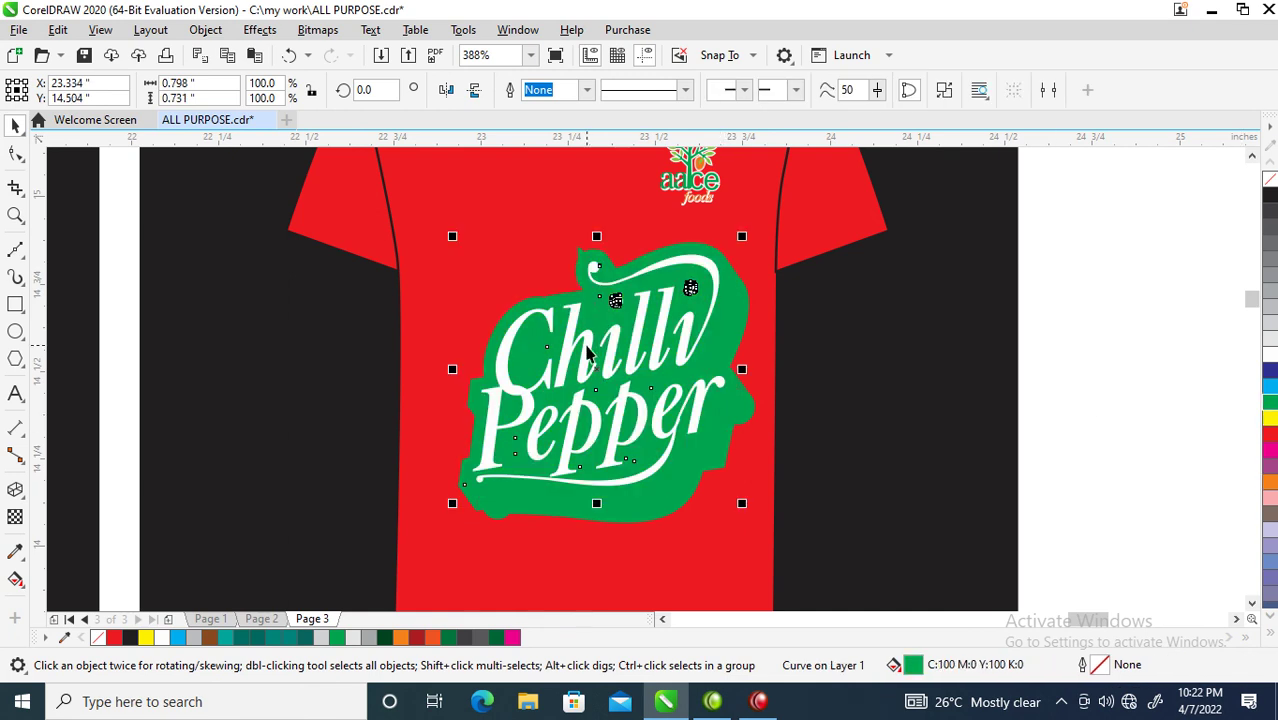
# - Drag a gradient across the sticker and set its end colour to near-black green #040D01
pyautogui.moveTo(477, 360); pyautogui.dragTo(682, 387)
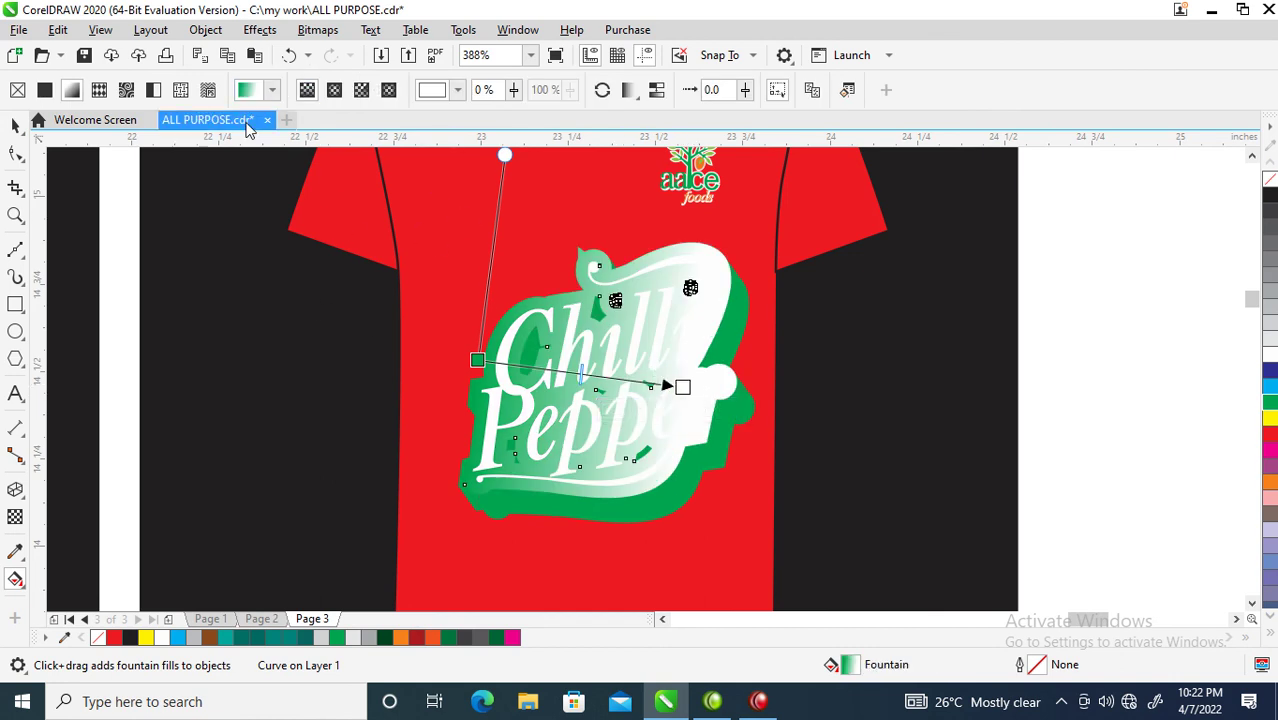
pyautogui.click(271, 91)
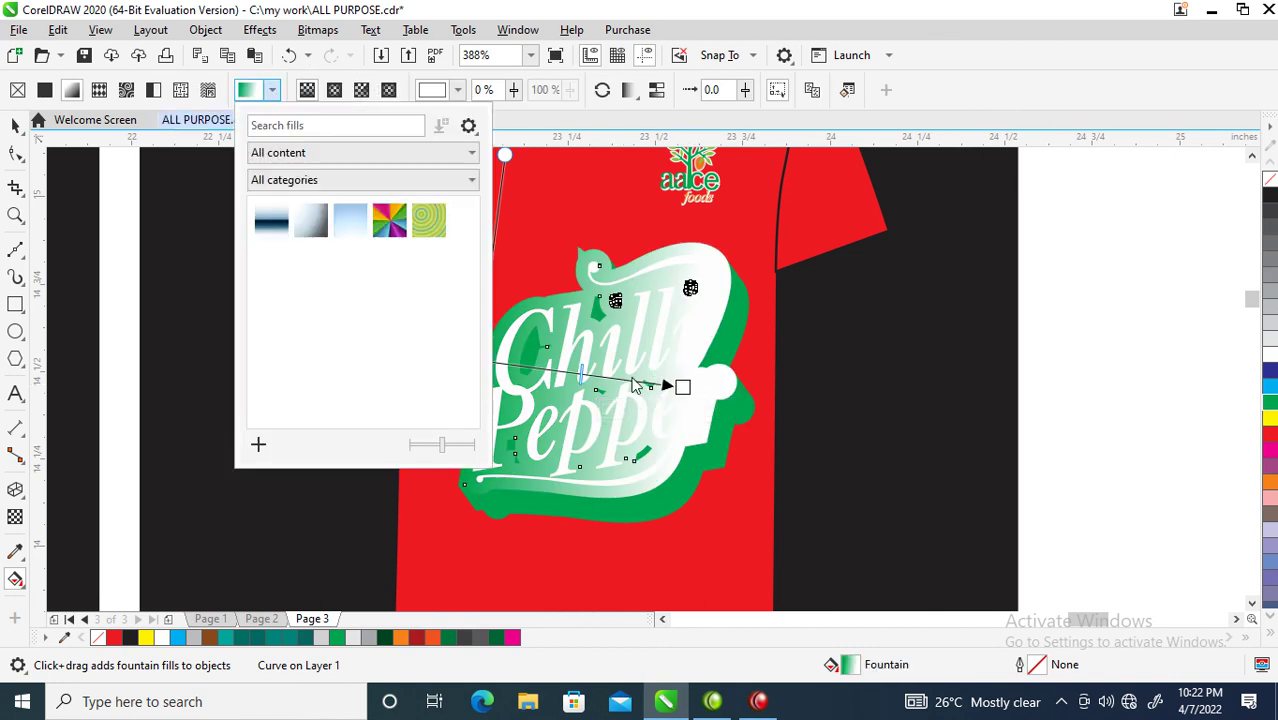
pyautogui.click(683, 387)
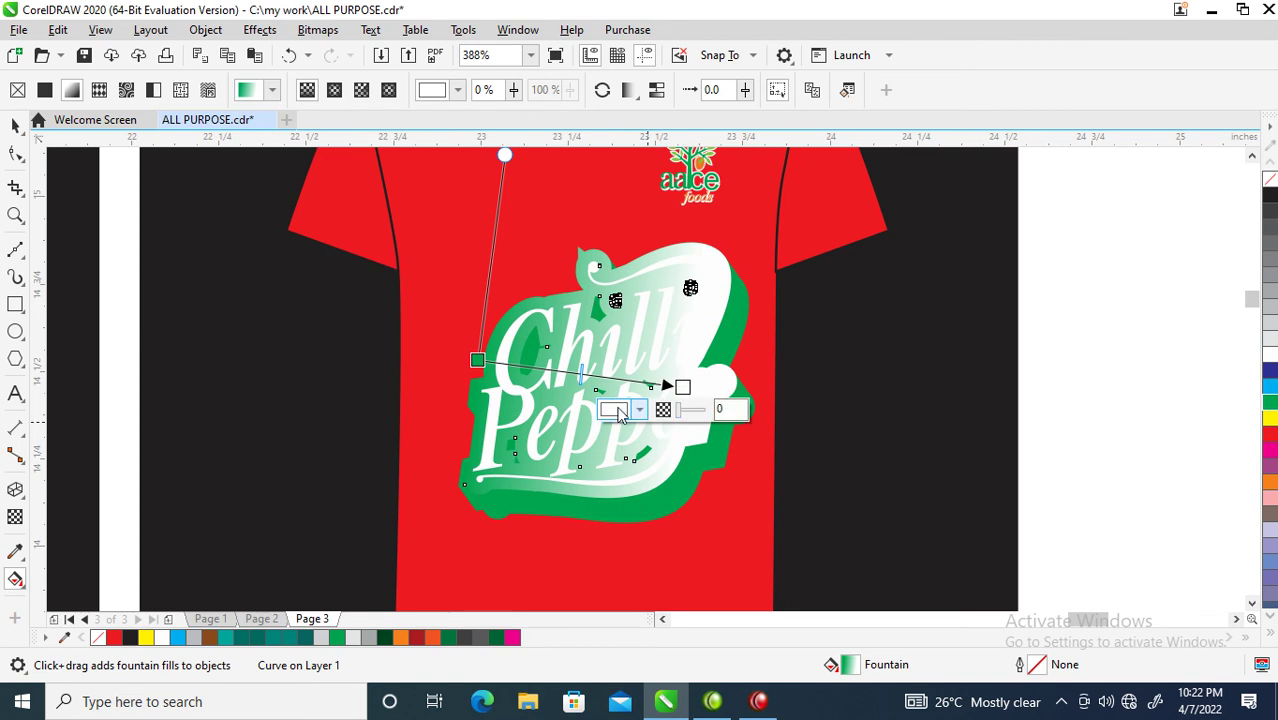
pyautogui.click(638, 410)
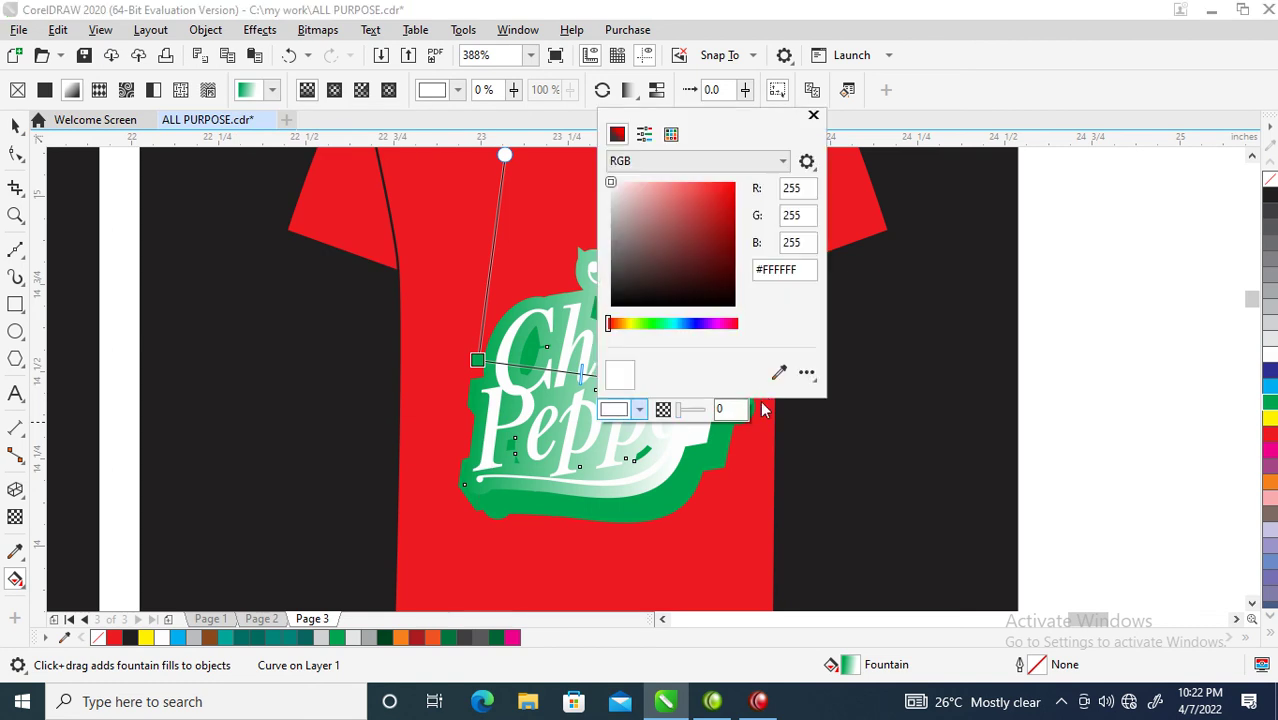
pyautogui.click(725, 297)
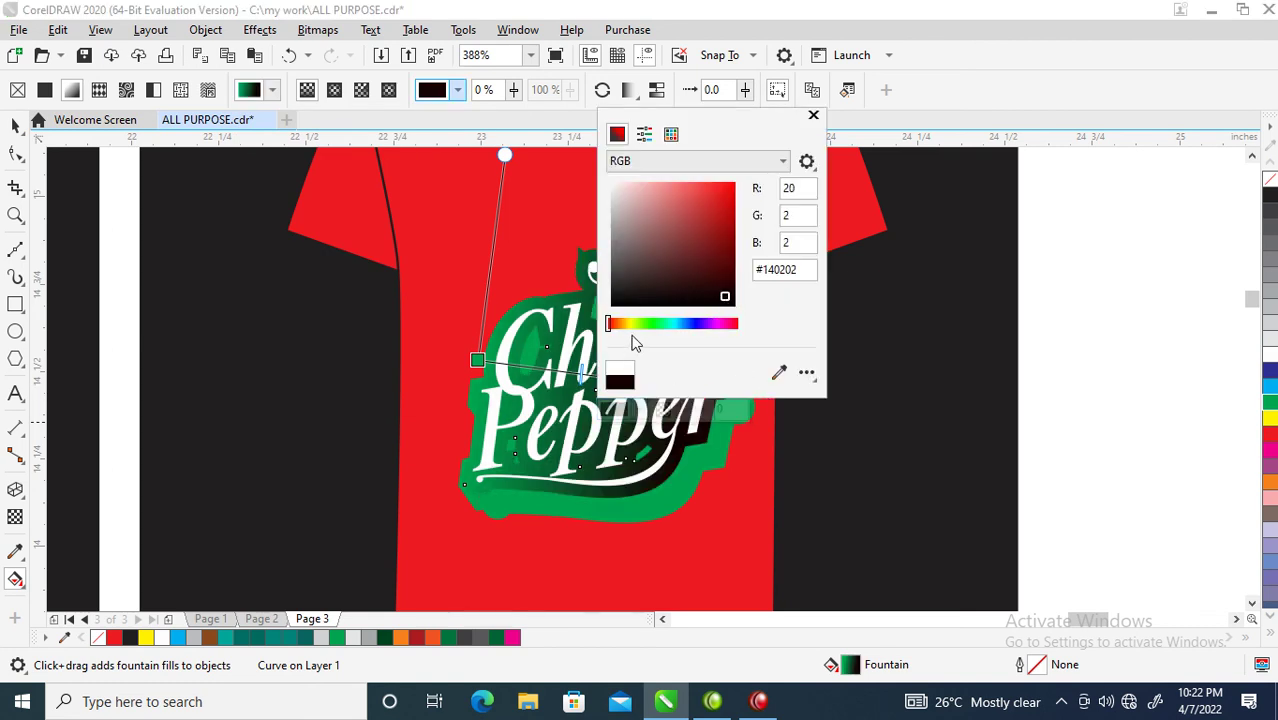
pyautogui.click(646, 326)
pyautogui.click(724, 298)
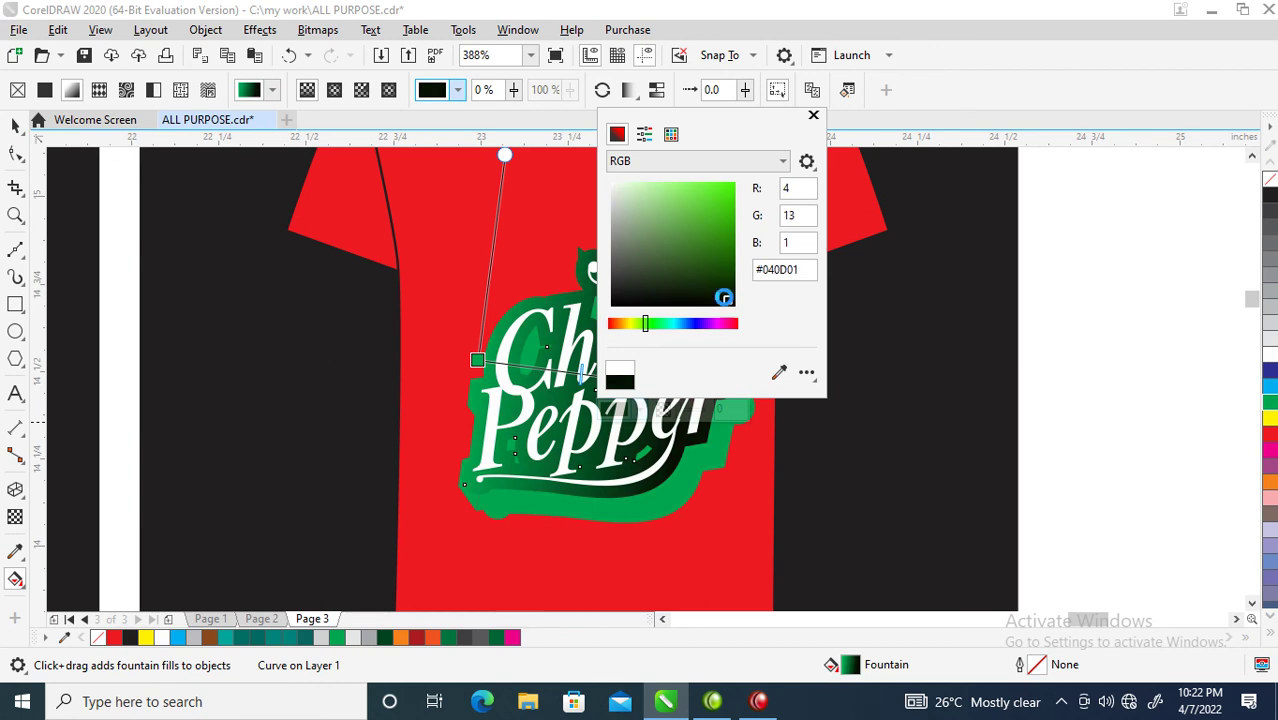
pyautogui.click(813, 118)
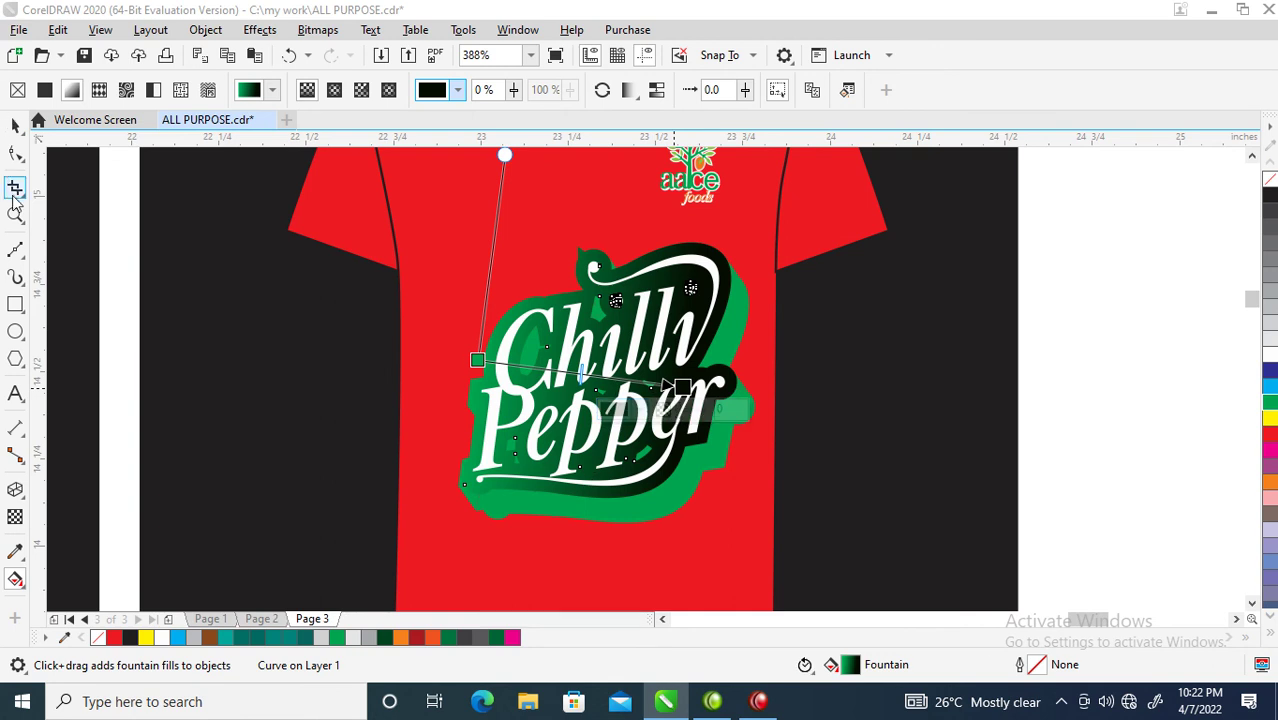
pyautogui.click(15, 125)
# - Cast a drop shadow from the green logo shape with feathering 8 and opacity 90
pyautogui.click(699, 486)
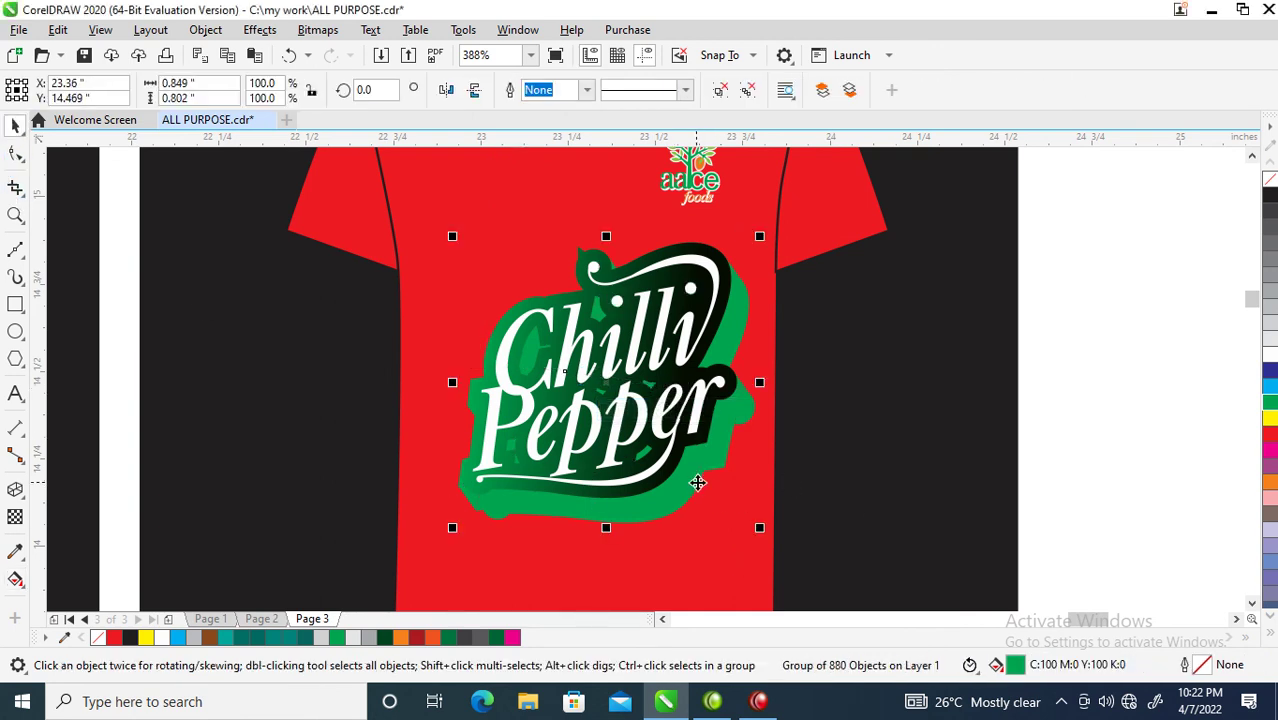
pyautogui.keyDown('ctrl'); pyautogui.click(707, 438); pyautogui.keyUp('ctrl')
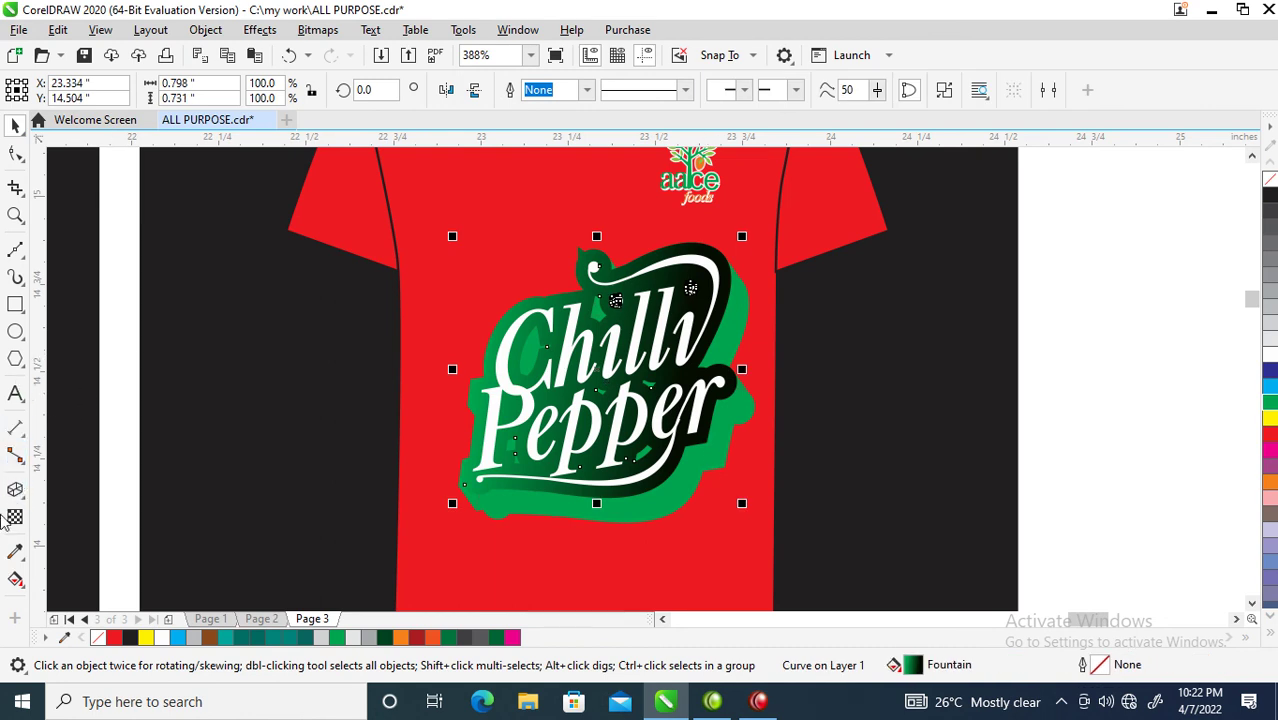
pyautogui.click(15, 489)
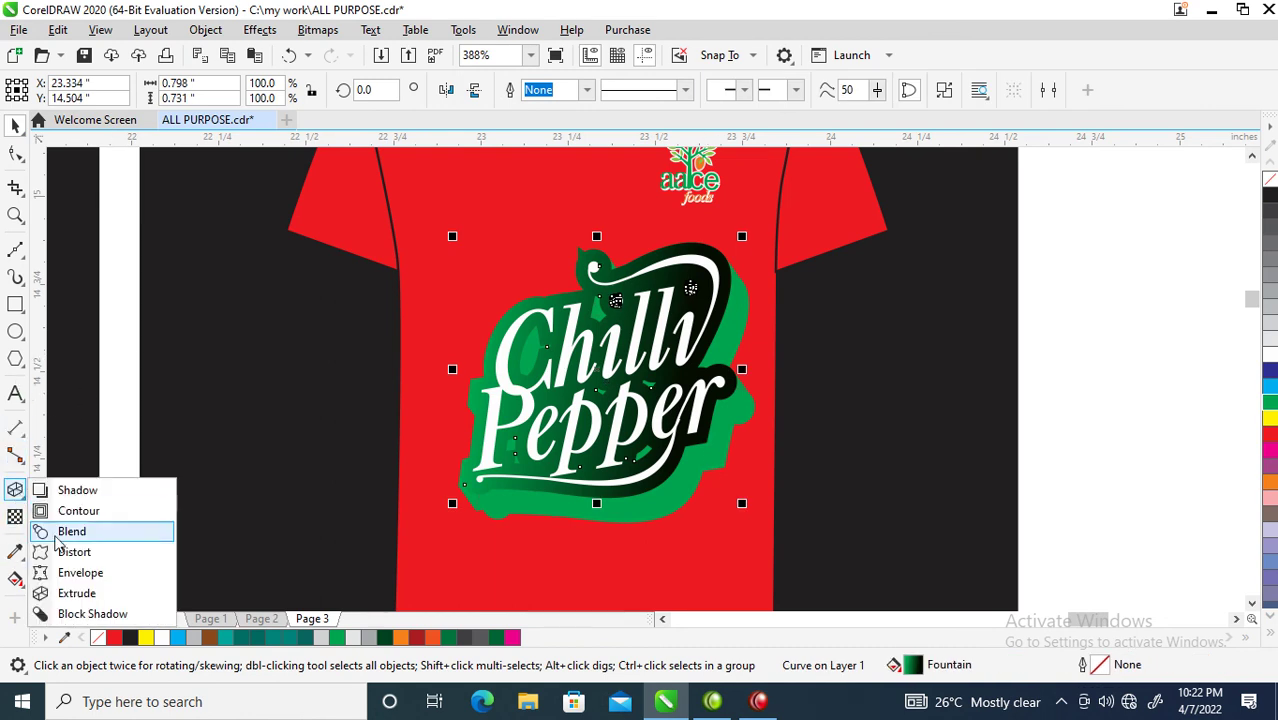
pyautogui.click(80, 491)
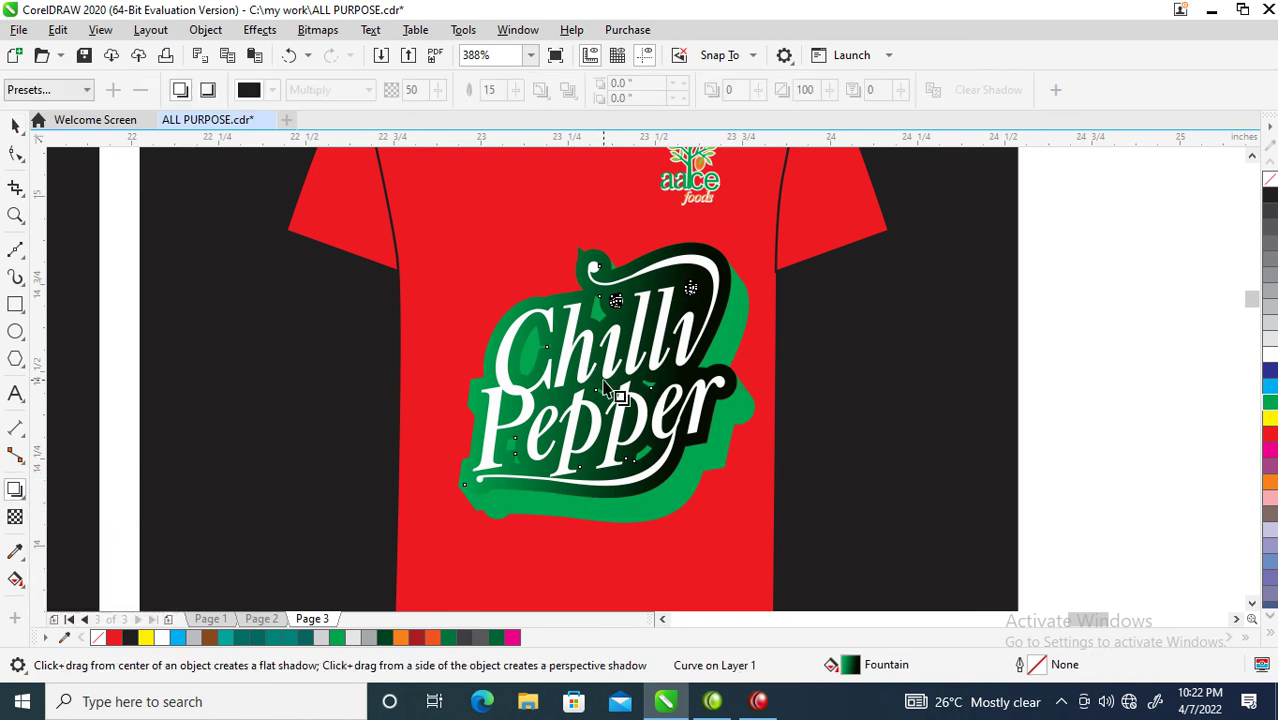
pyautogui.moveTo(597, 372); pyautogui.dragTo(680, 506)
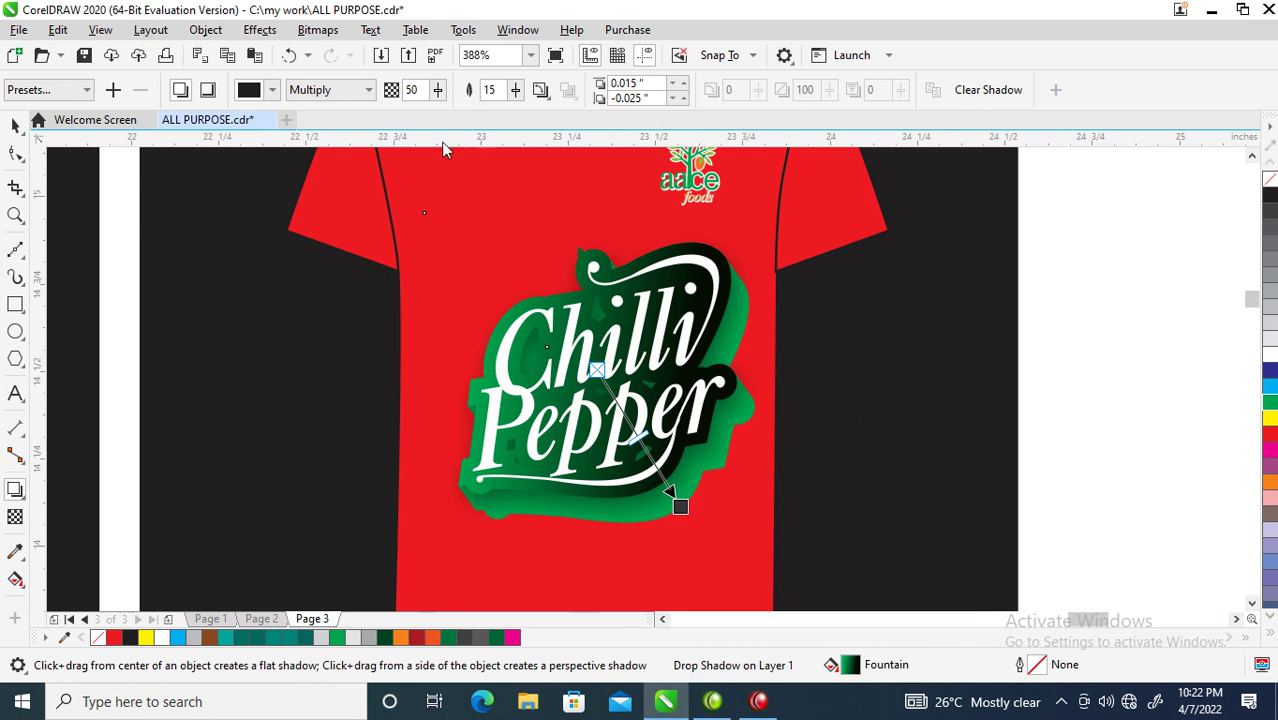
pyautogui.doubleClick(493, 89)
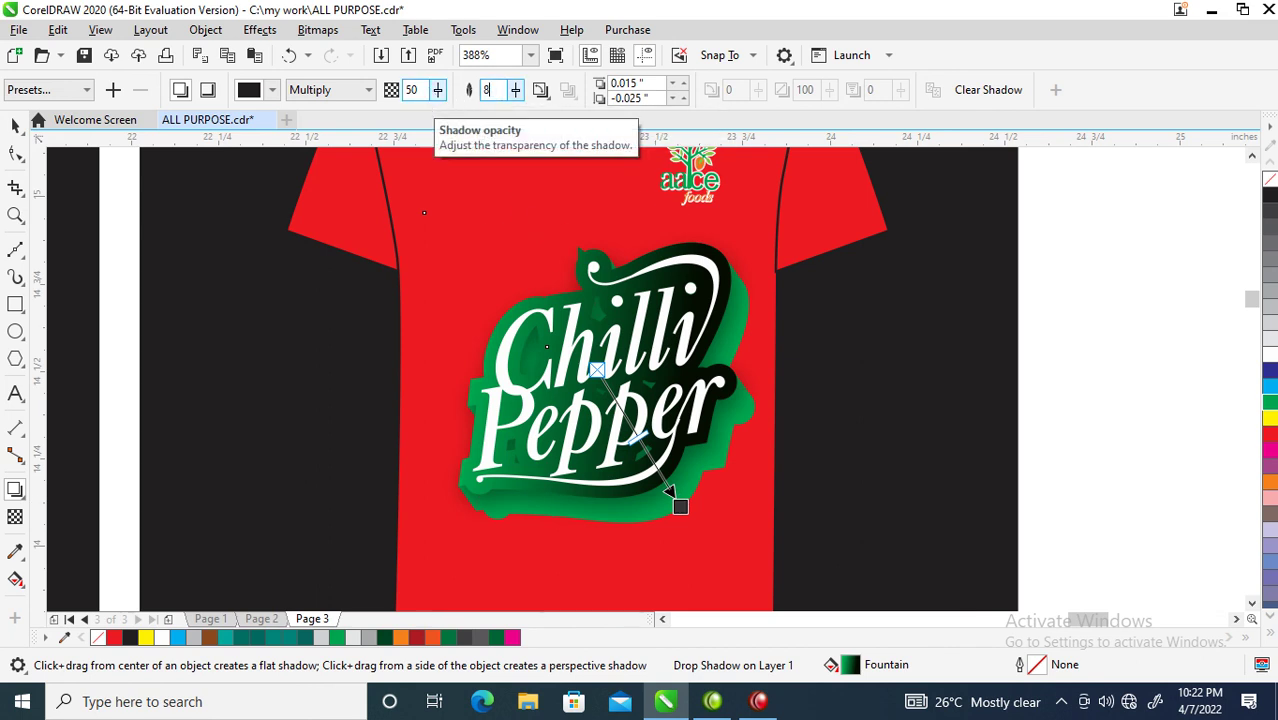
pyautogui.click(424, 90)
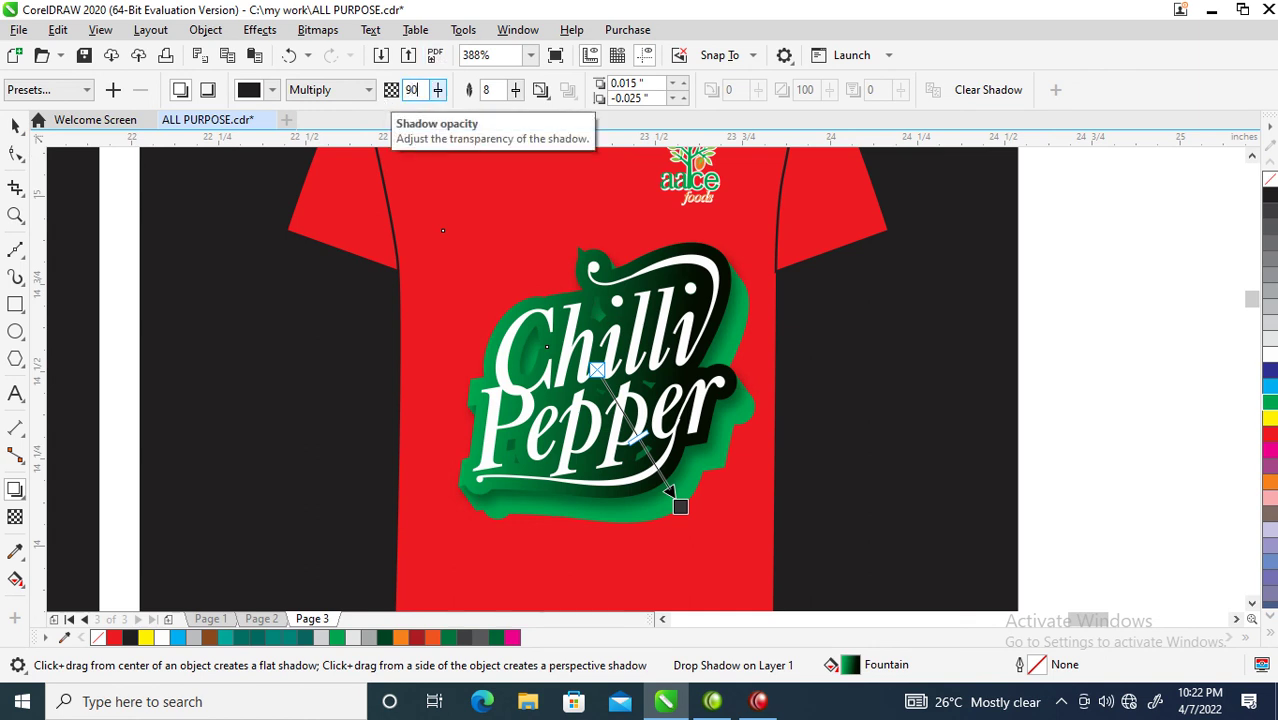
pyautogui.write('90')
pyautogui.press('Return')
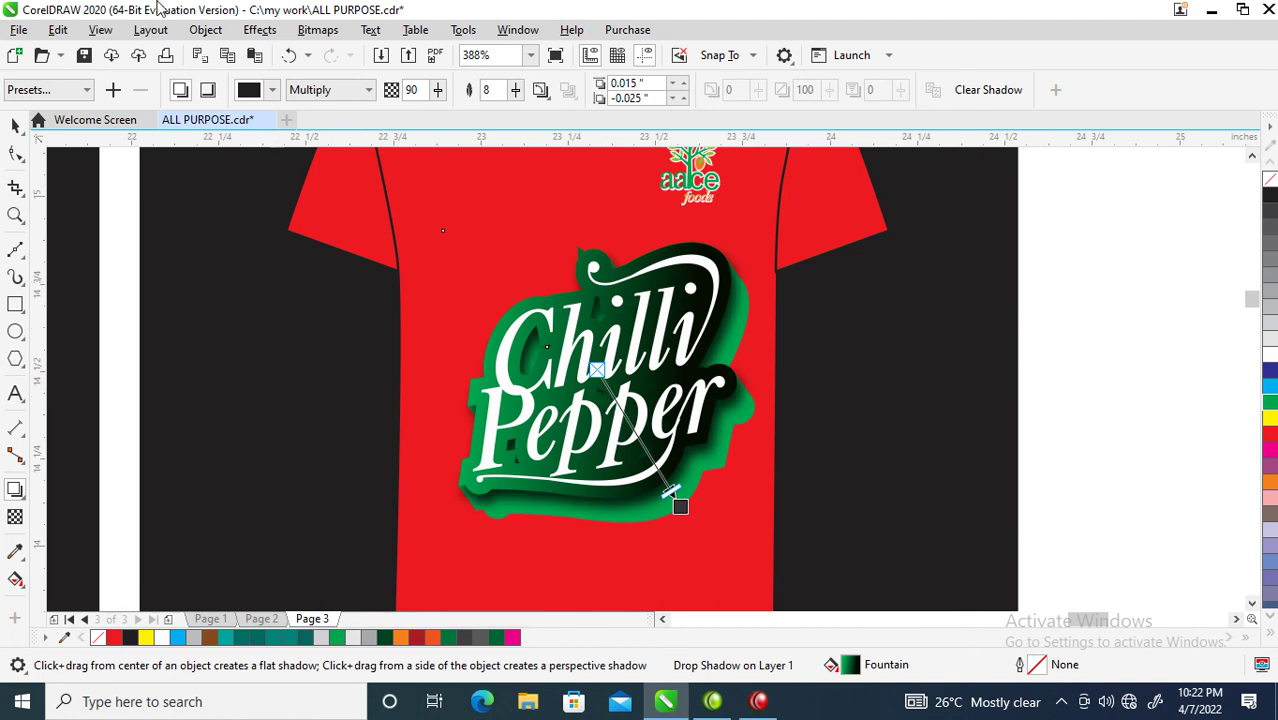
# - Break the drop shadow apart from the logo shape
pyautogui.click(205, 29)
pyautogui.click(302, 426)
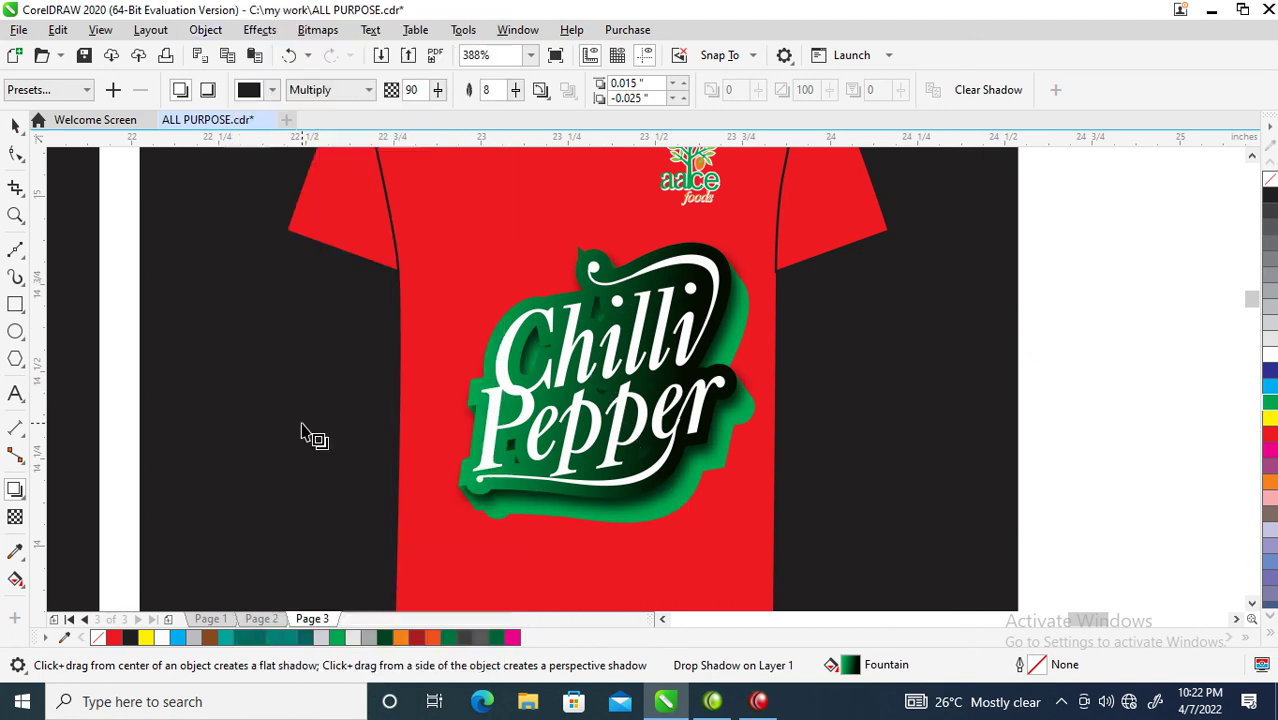
pyautogui.press('space')
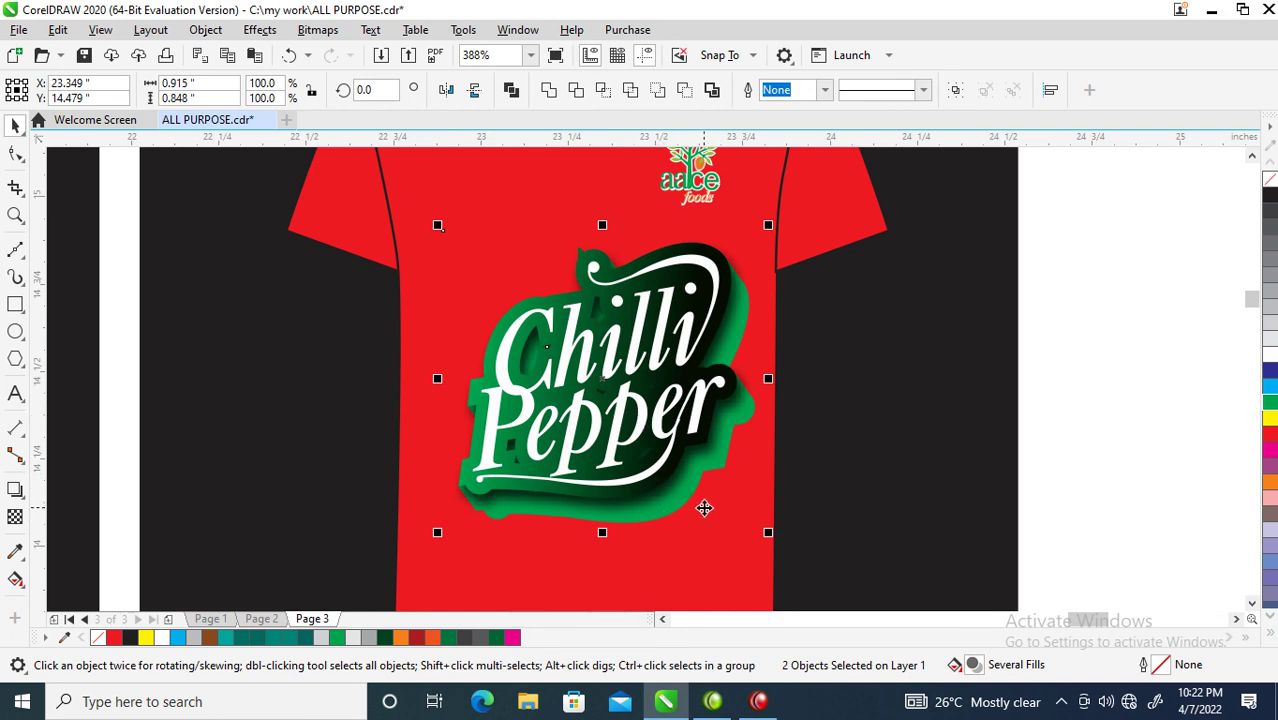
# - Nudge the lens rectangle over the logo slightly upward, then select the white lettering
pyautogui.click(684, 497)
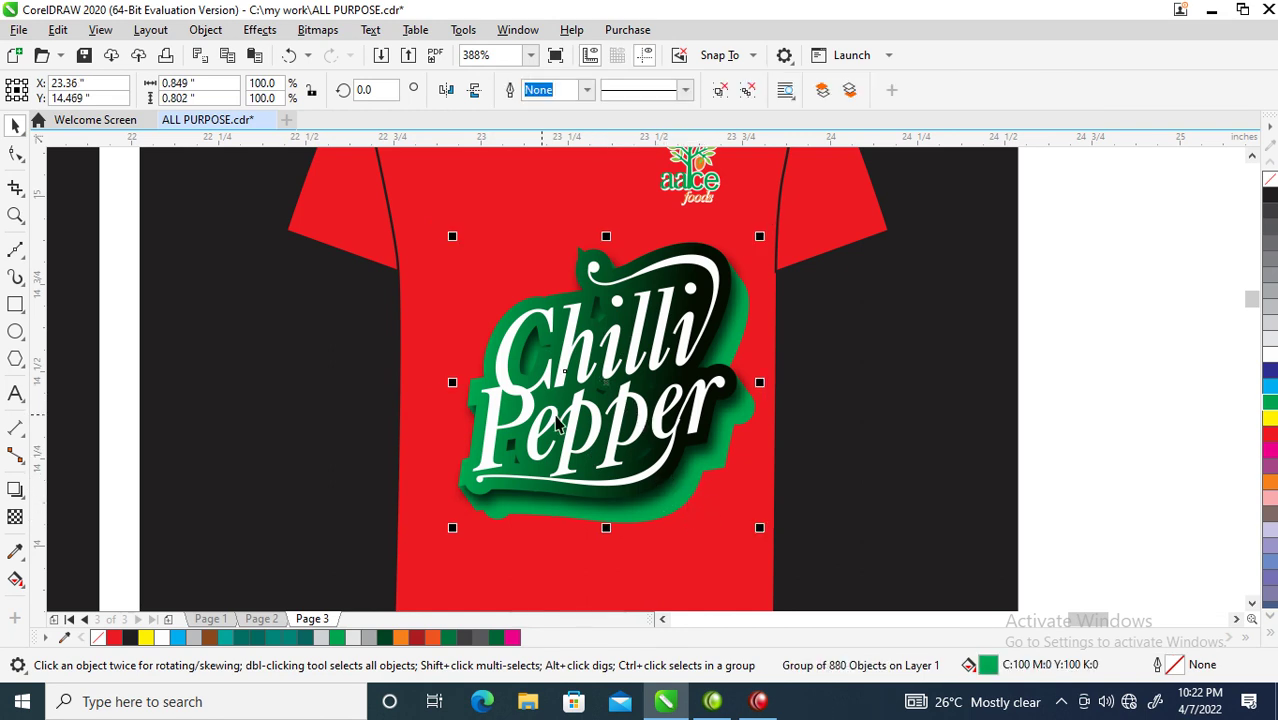
pyautogui.click(1114, 444)
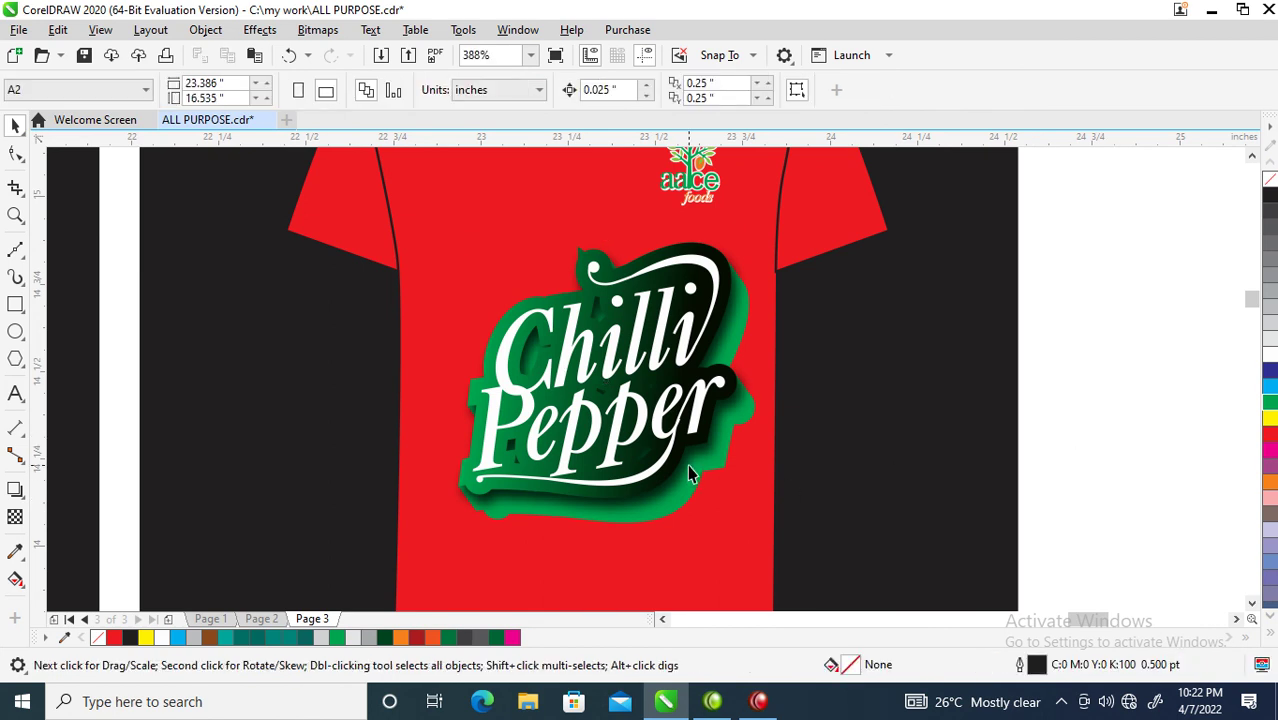
pyautogui.click(690, 474)
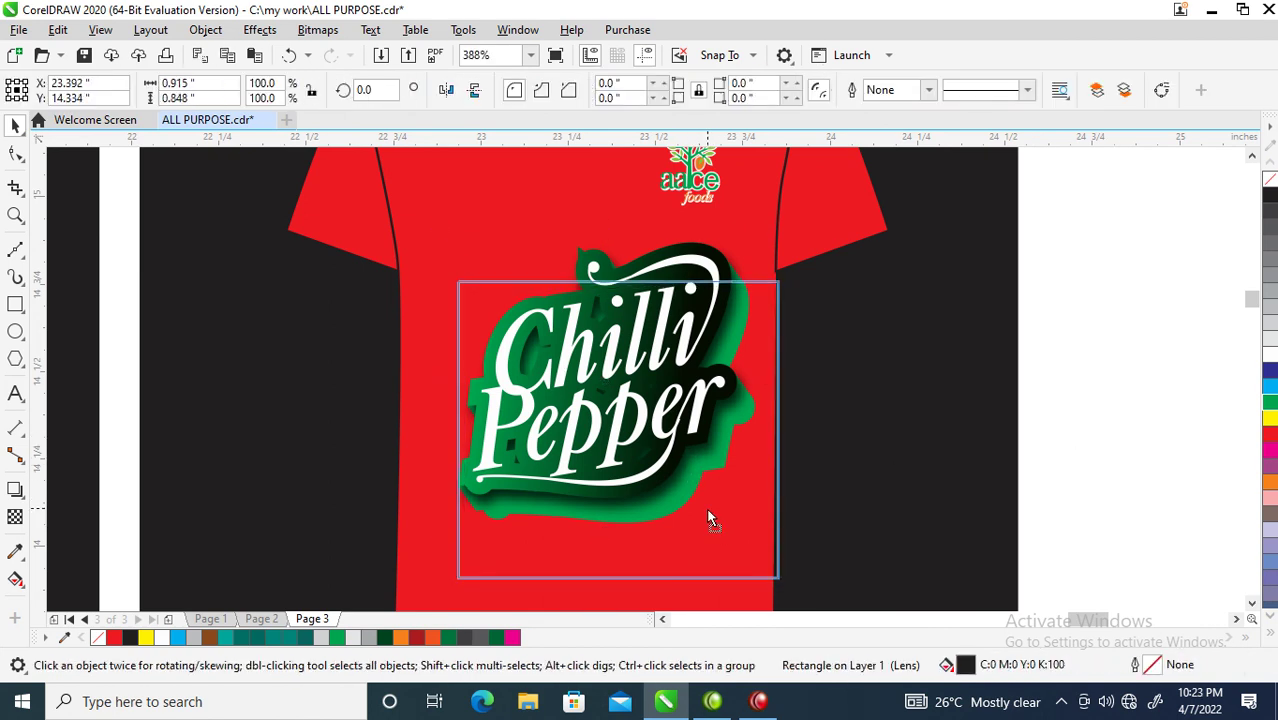
pyautogui.moveTo(697, 517); pyautogui.dragTo(703, 494)
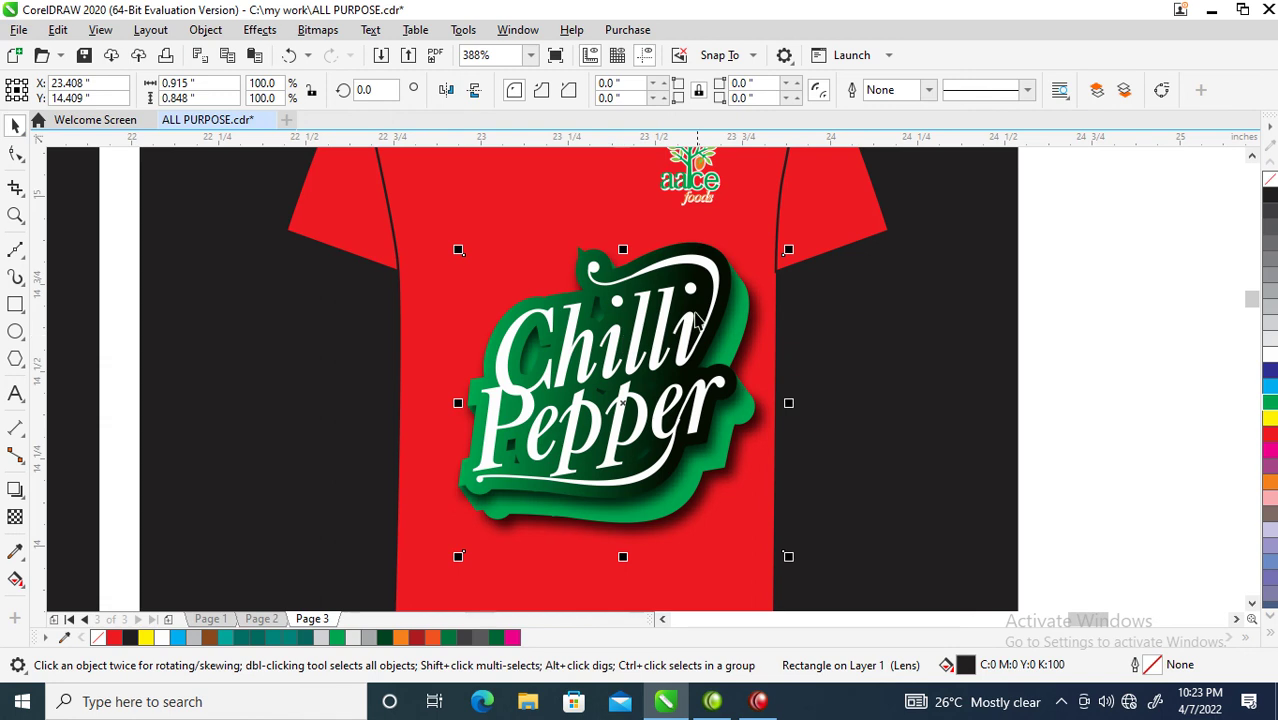
pyautogui.click(548, 326)
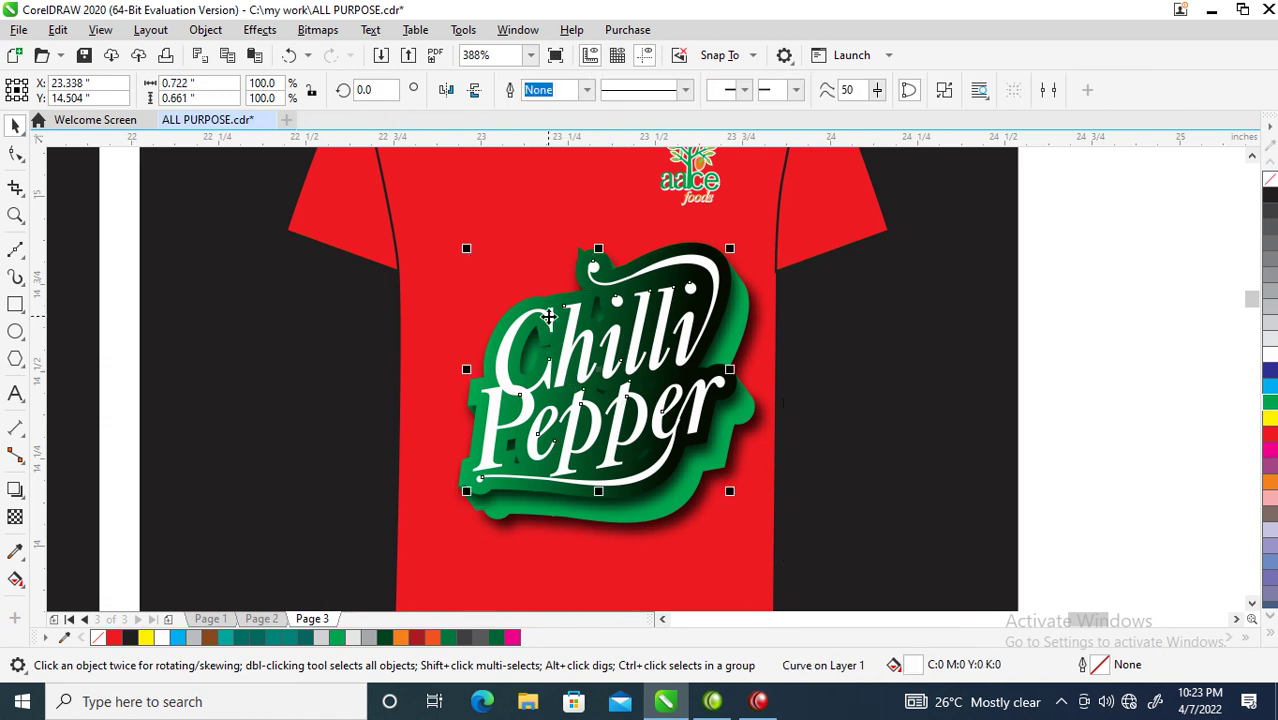
# - Give the white lettering a drop shadow with feathering 8 and opacity 90, then break it apart
pyautogui.click(15, 492)
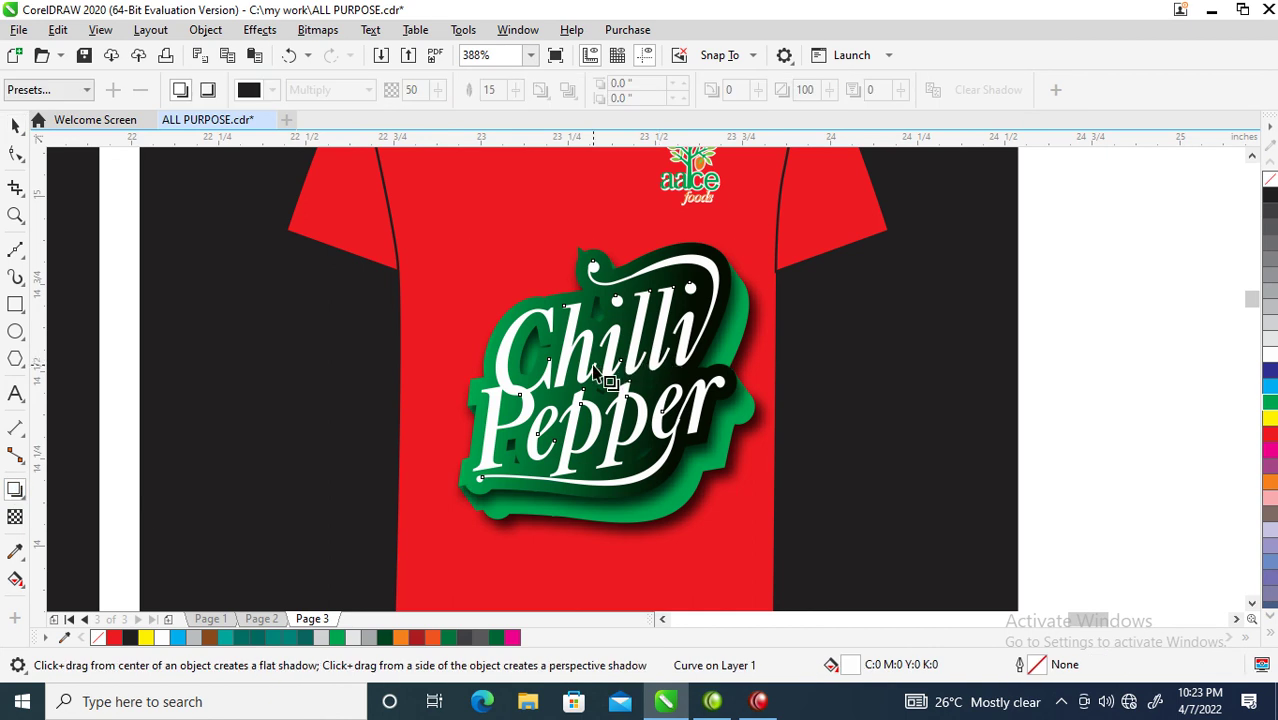
pyautogui.moveTo(599, 369); pyautogui.dragTo(667, 490)
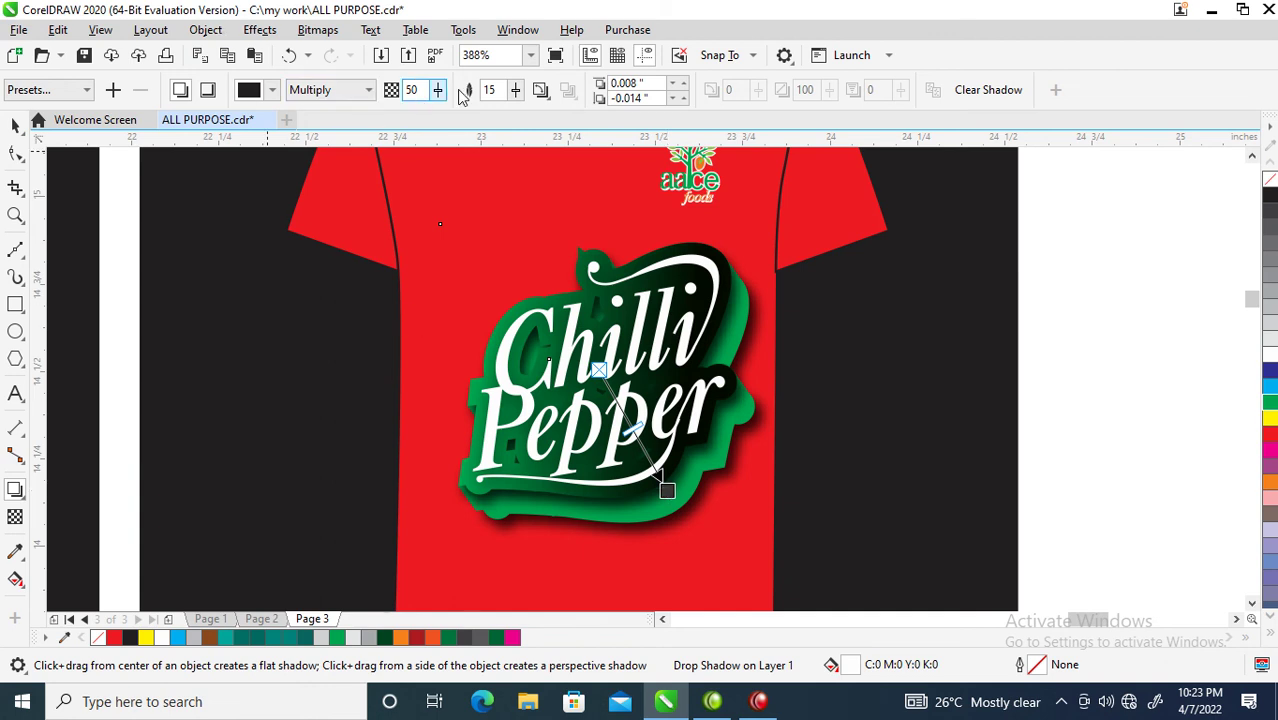
pyautogui.doubleClick(498, 89)
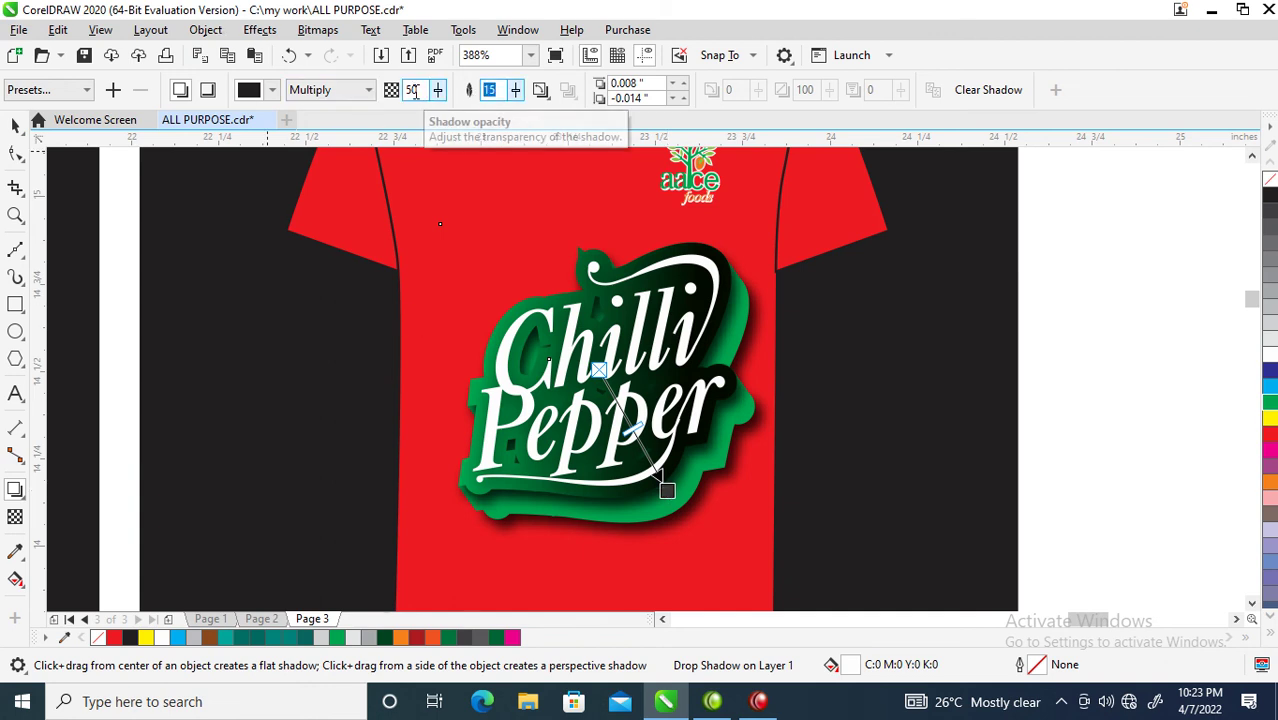
pyautogui.write('8')
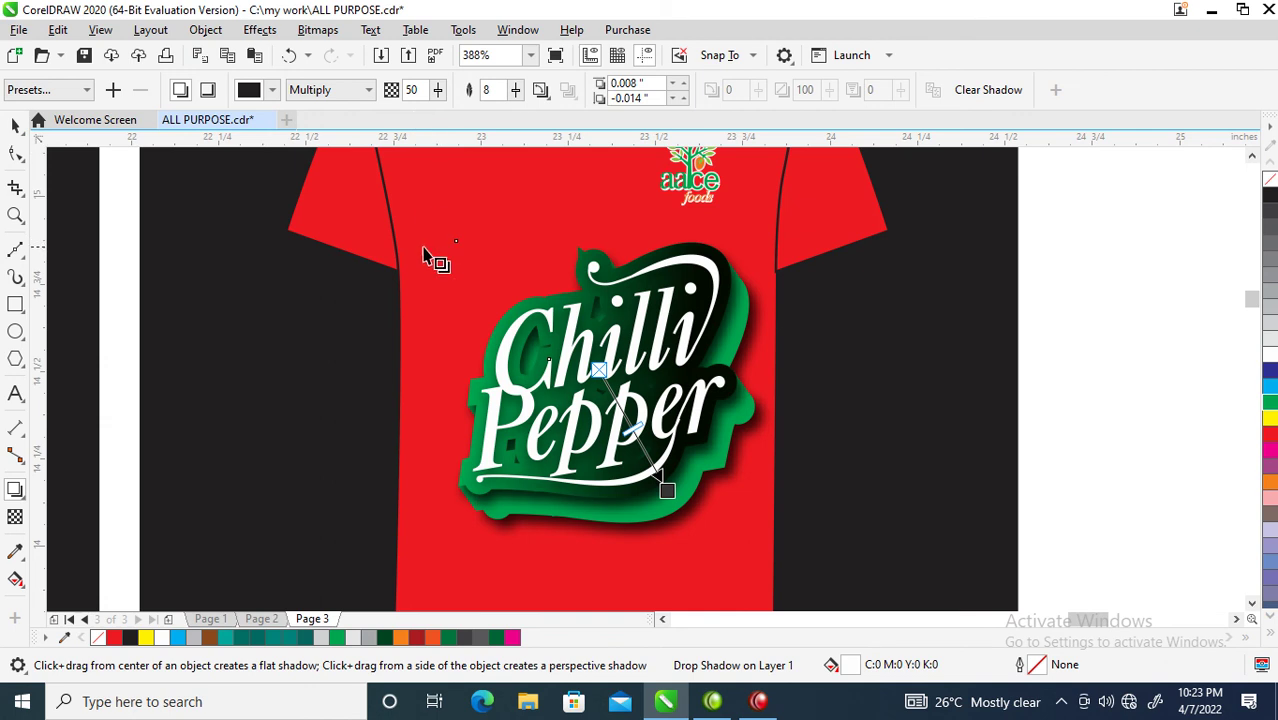
pyautogui.doubleClick(414, 90)
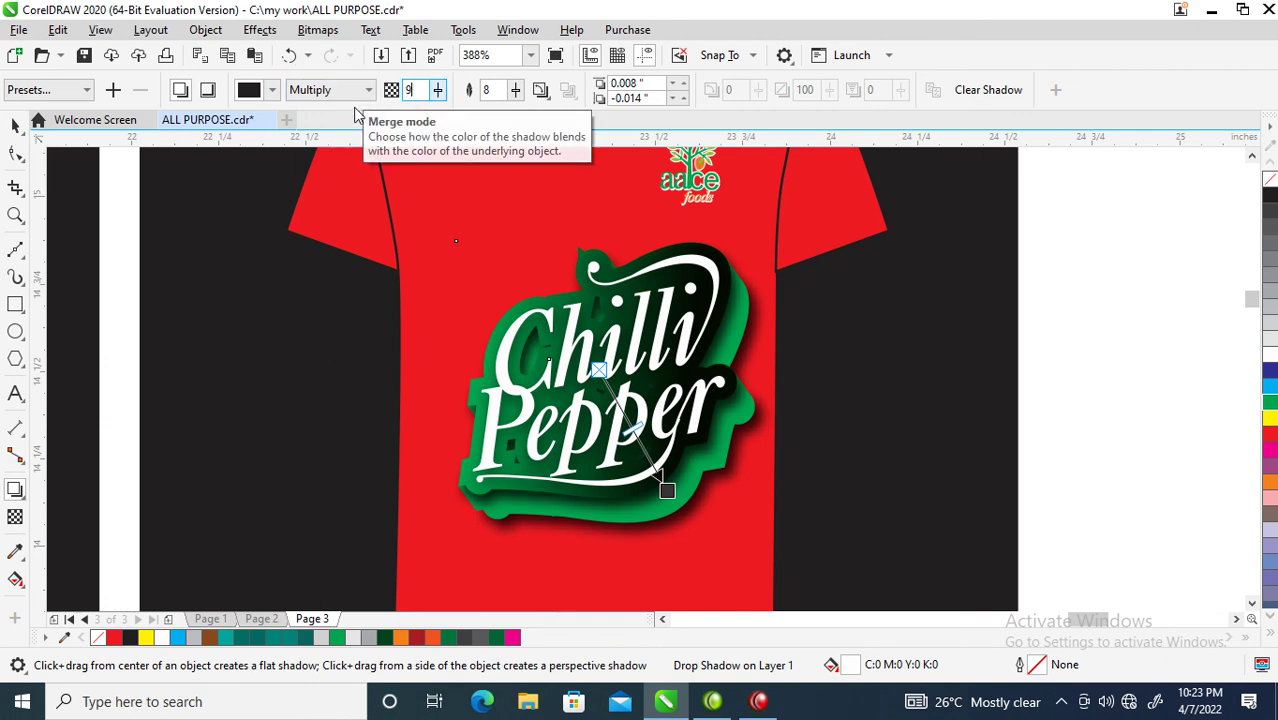
pyautogui.write('90')
pyautogui.press('Return')
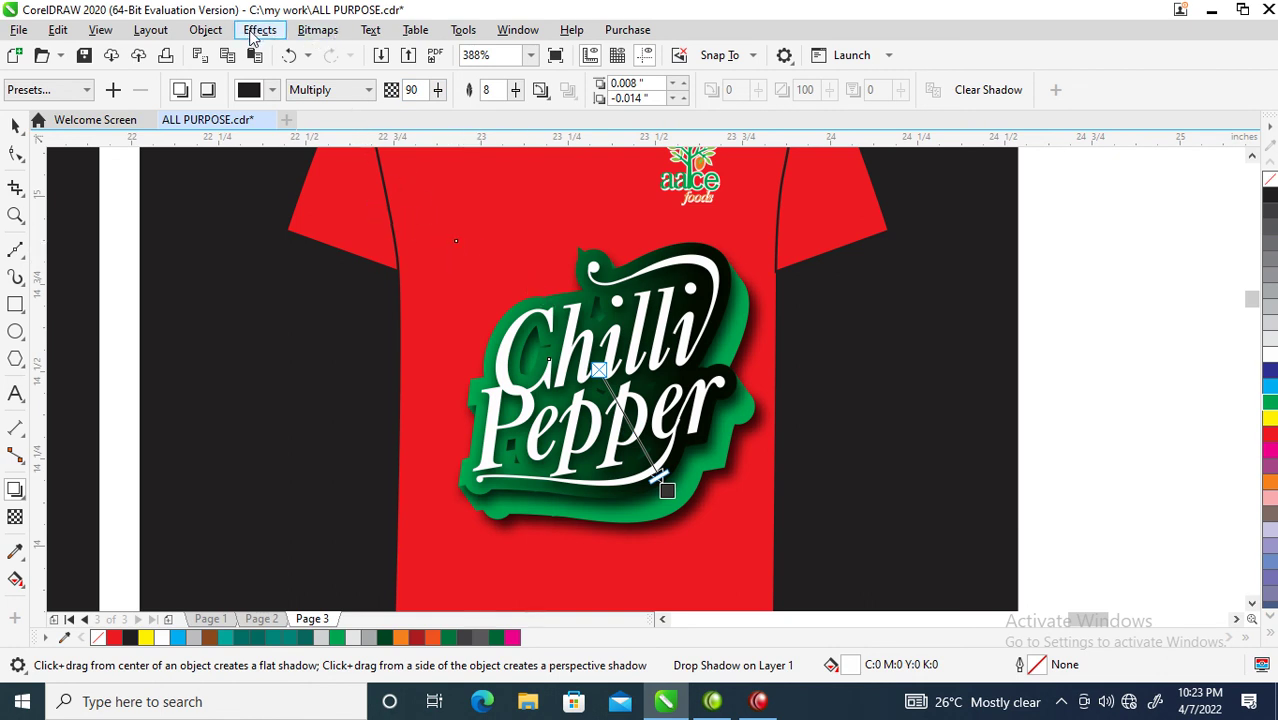
pyautogui.click(207, 31)
pyautogui.click(359, 424)
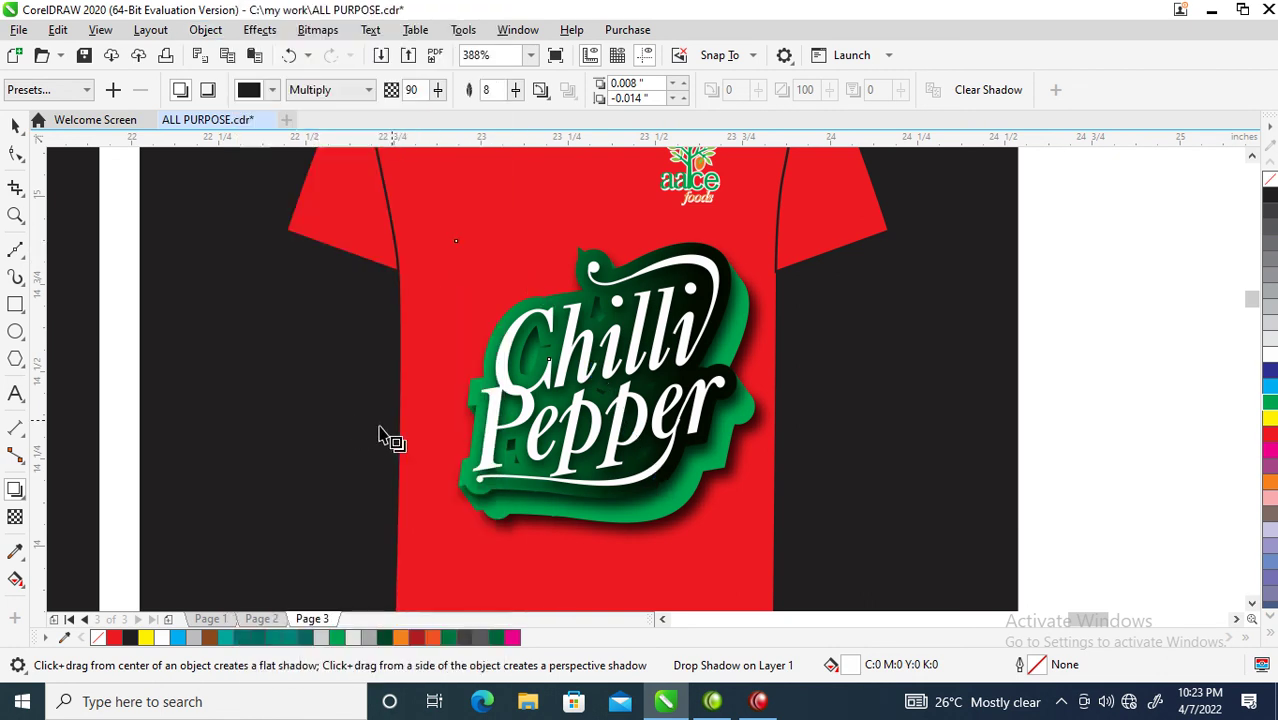
# - On the right-hand shirt, scale the Chilli Pepper logo down to 74.1% and reposition it higher on the chest
pyautogui.scroll(-2, 545, 390)
pyautogui.scroll(-3, 545, 390)
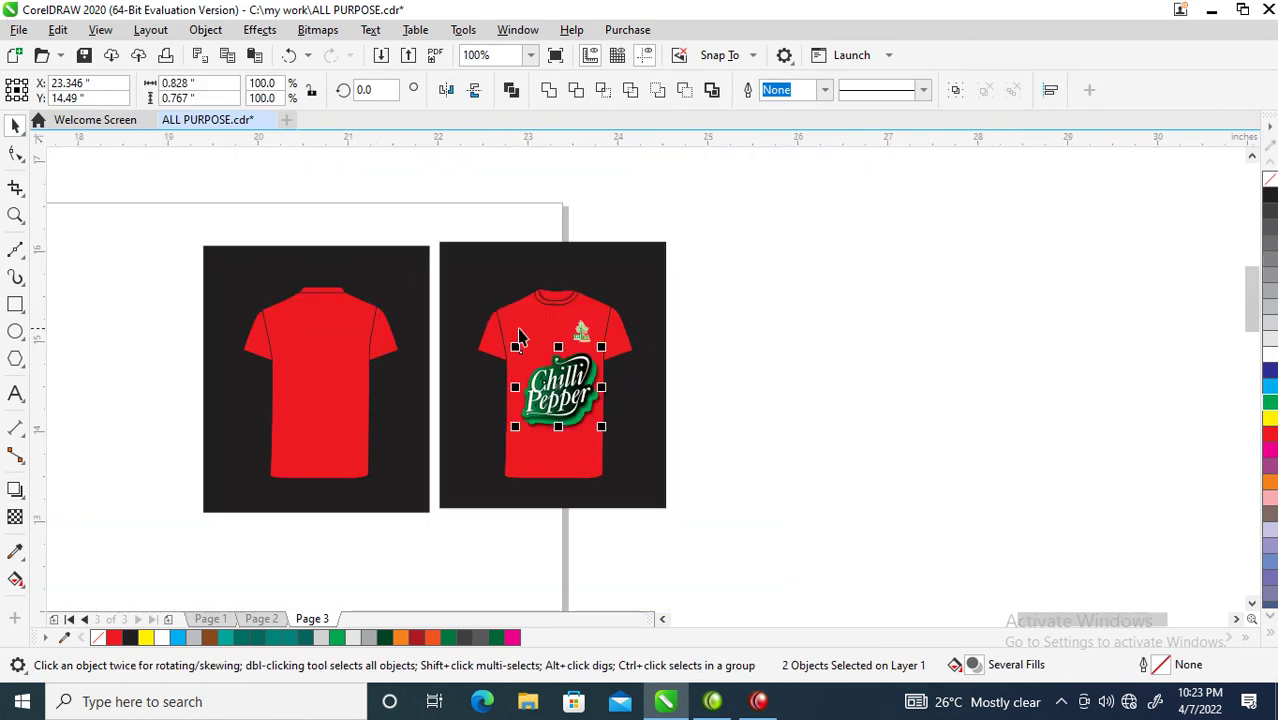
pyautogui.press('z')
pyautogui.moveTo(442, 277); pyautogui.dragTo(684, 490)
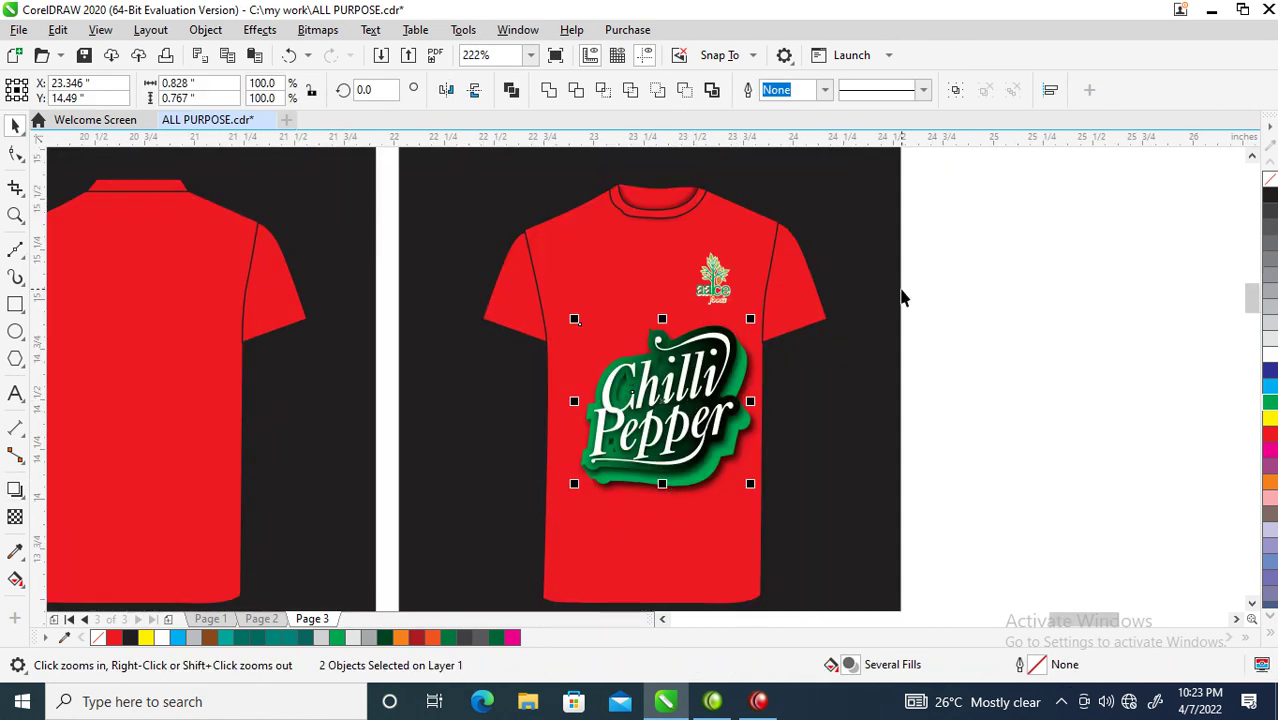
pyautogui.moveTo(890, 300); pyautogui.dragTo(494, 539)
pyautogui.moveTo(698, 450); pyautogui.dragTo(679, 413)
pyautogui.moveTo(755, 470); pyautogui.dragTo(745, 444)
pyautogui.moveTo(662, 378); pyautogui.dragTo(670, 386)
# - Nudge the small aalce logo slightly higher on the chest
pyautogui.moveTo(911, 221); pyautogui.dragTo(636, 352)
pyautogui.moveTo(712, 279); pyautogui.dragTo(715, 263)
pyautogui.press('z')
pyautogui.moveTo(516, 284); pyautogui.dragTo(802, 448)
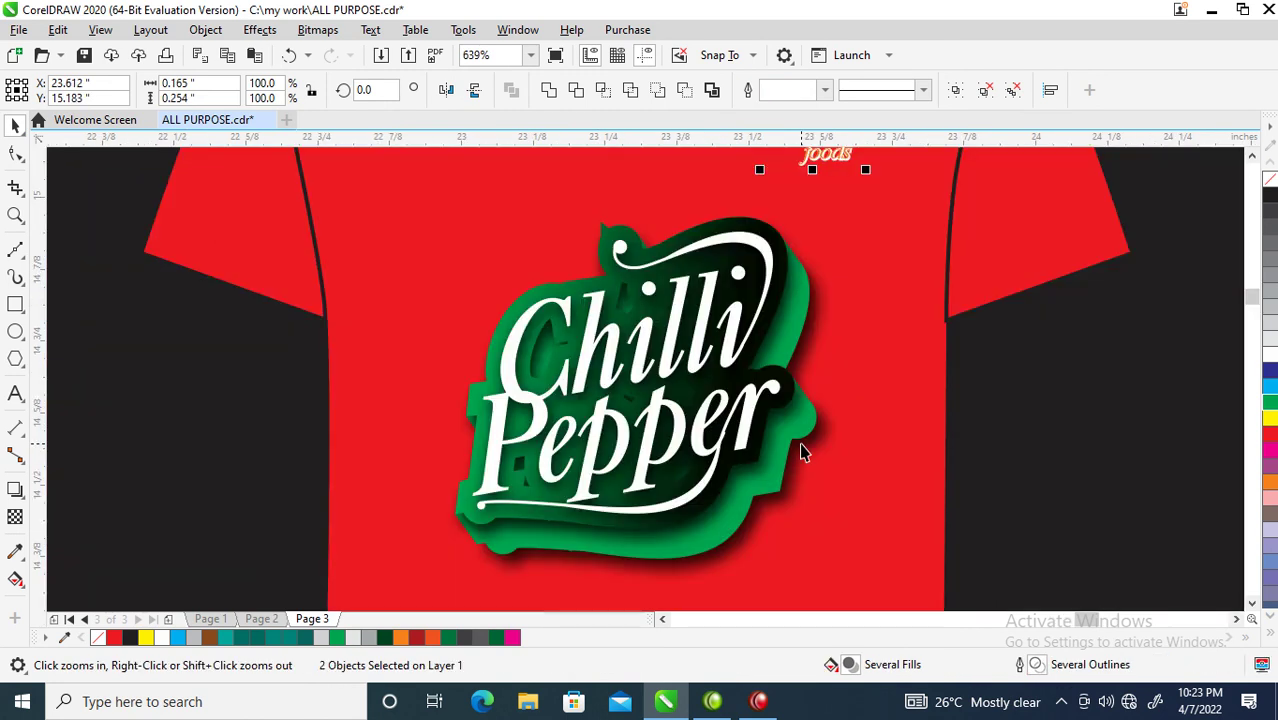